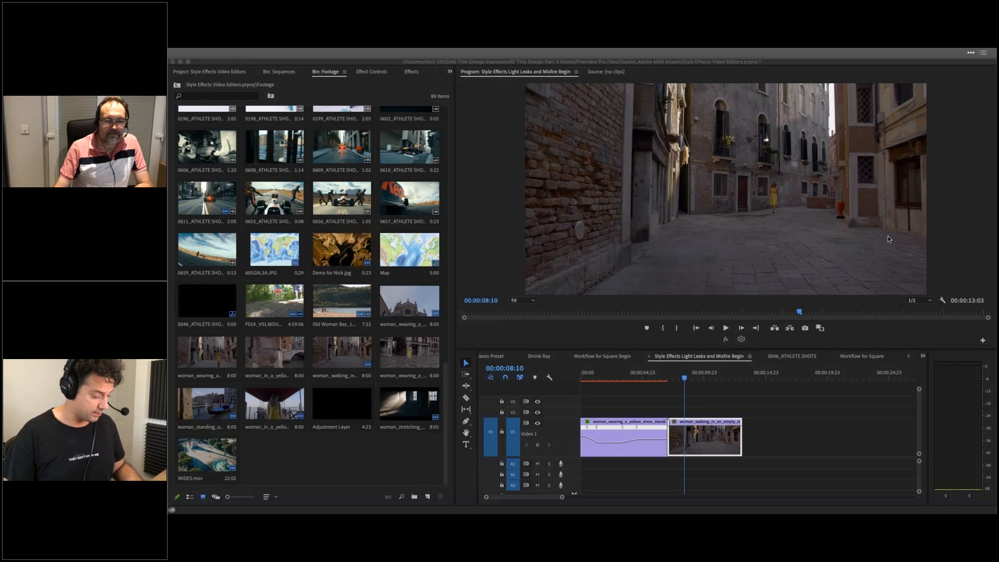
# Switch to Safari and review the October 2020 webinar schedule on the Red Giant Free Webinars page
pyautogui.press('super+Tab')
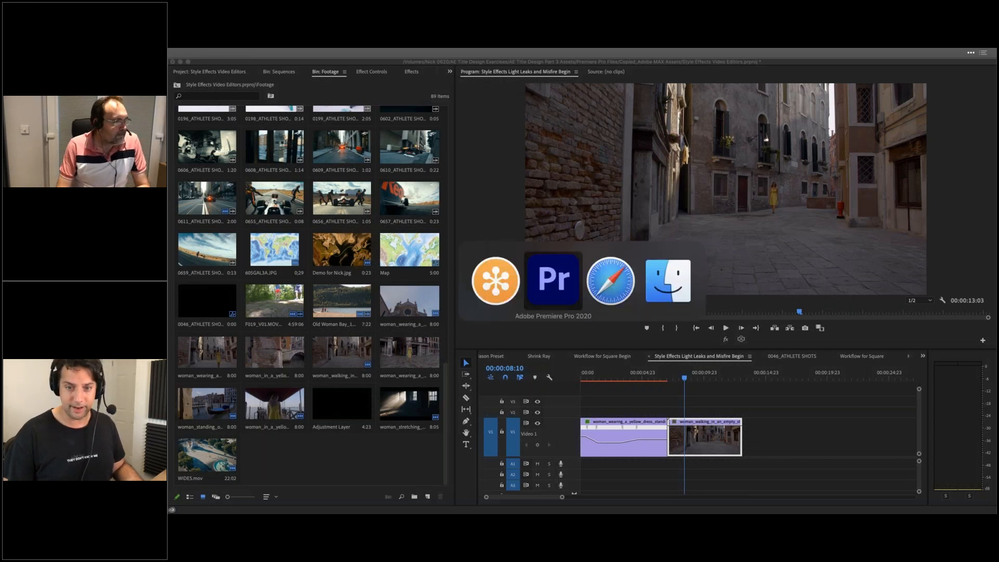
pyautogui.press('super+Tab')
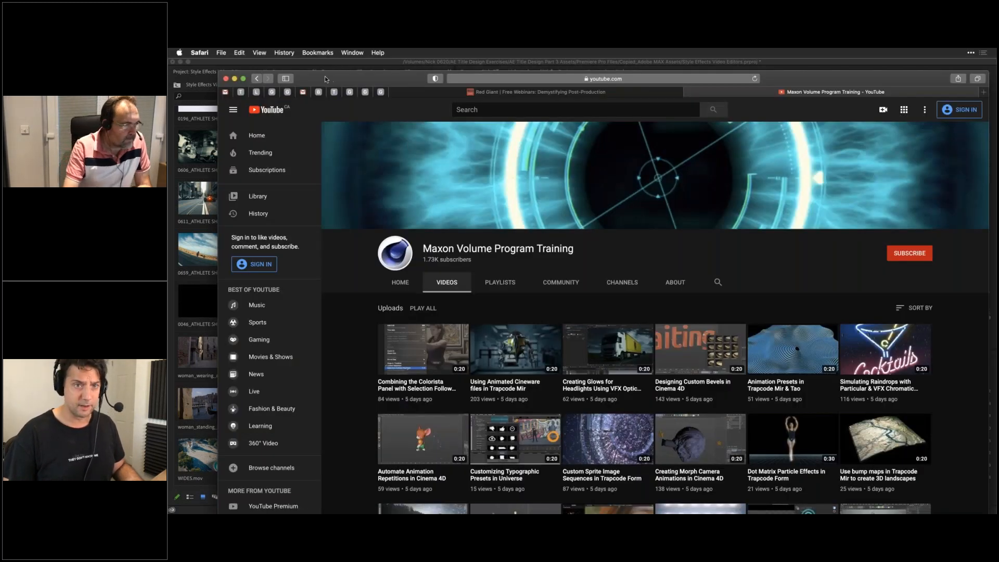
pyautogui.moveTo(329, 77); pyautogui.dragTo(290, 69)
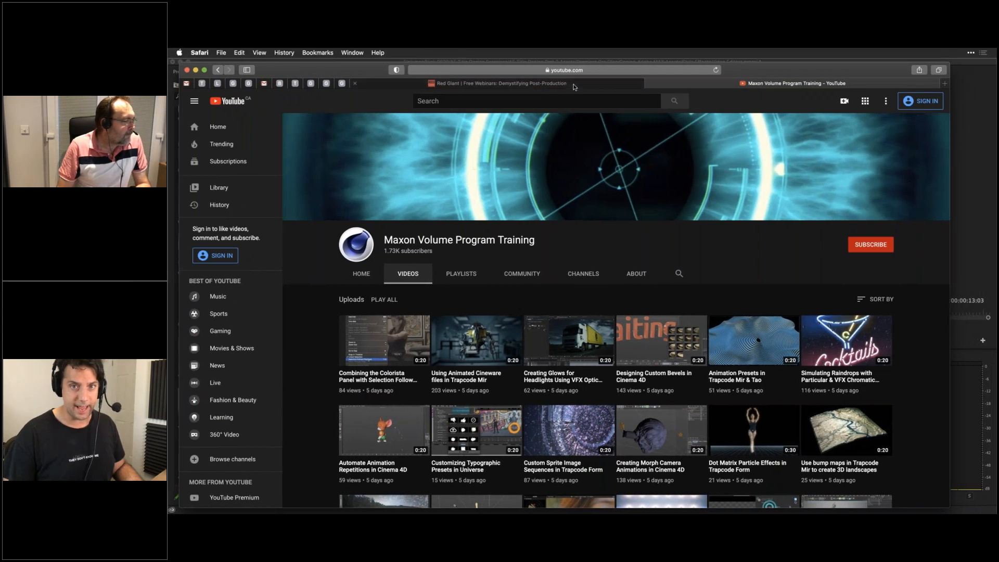
pyautogui.click(574, 87)
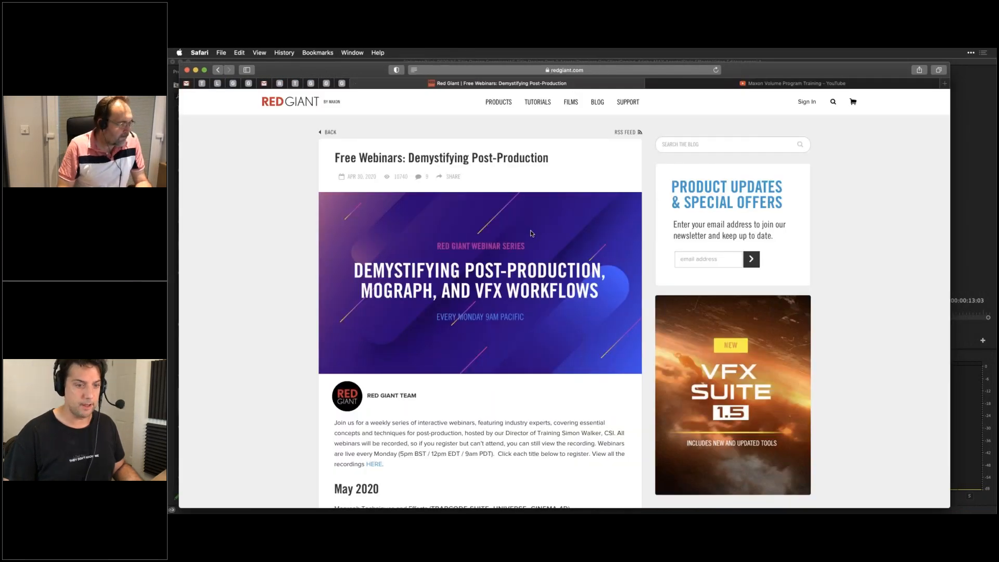
pyautogui.scroll(-15, 531, 233)
pyautogui.scroll(-10, 531, 233)
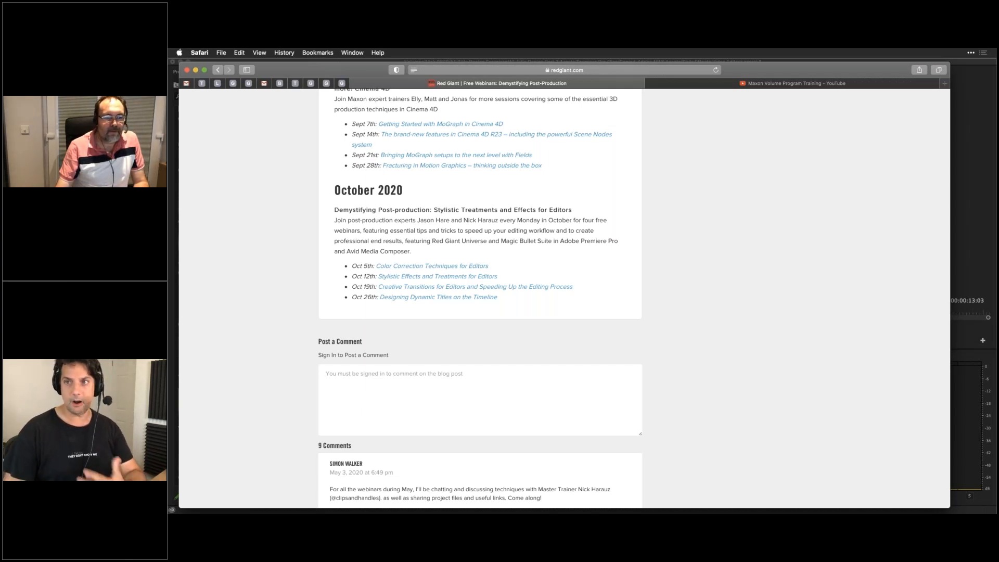
# View the uploaded videos of the Maxon Volume Program Training channel on YouTube
pyautogui.press('super+Tab')
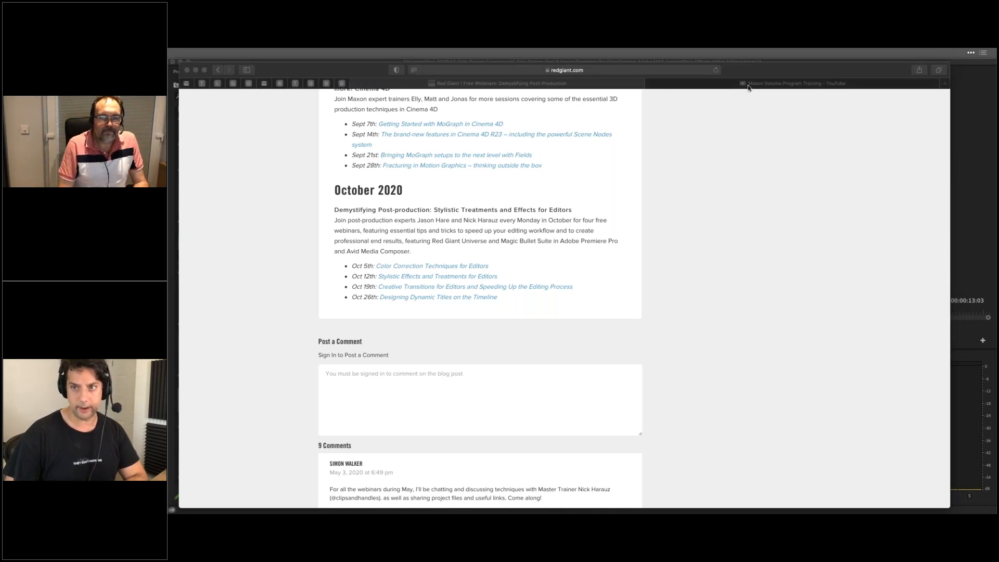
pyautogui.click(772, 86)
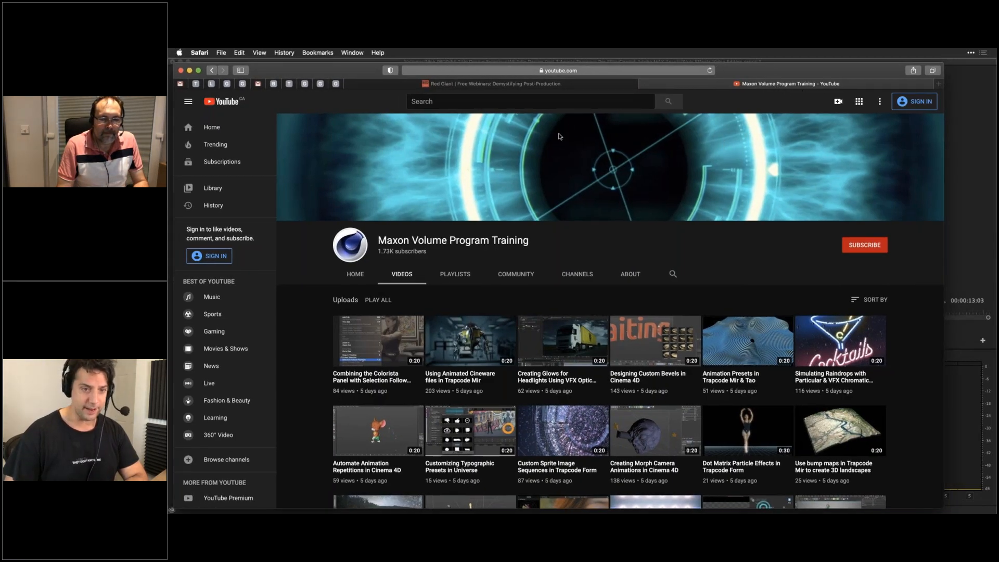
pyautogui.scroll(-2, 333, 312)
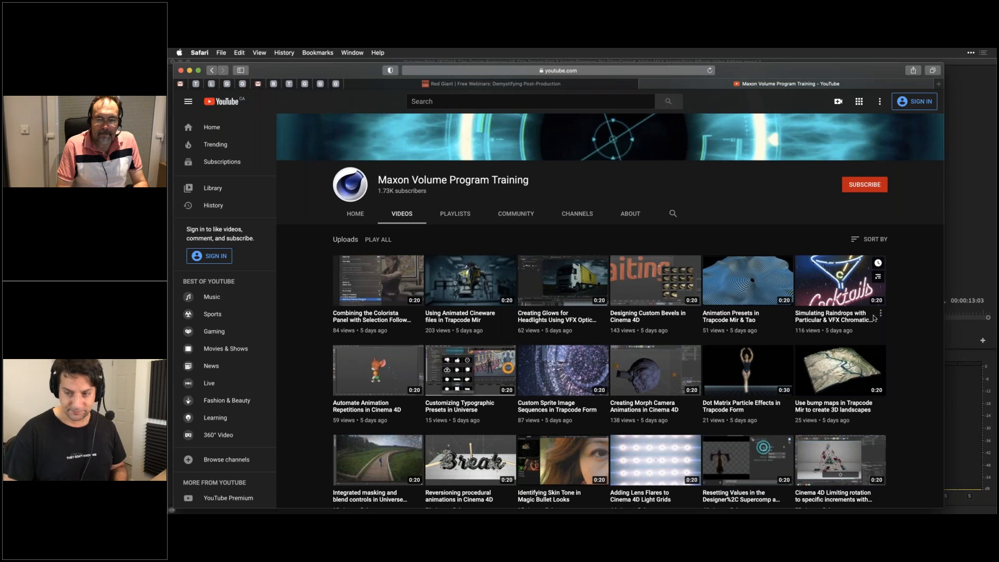
# Switch to Premiere Pro, open the RG Universe Dashboard extension and dock it in the Effect Controls panel group
pyautogui.press('super+Tab')
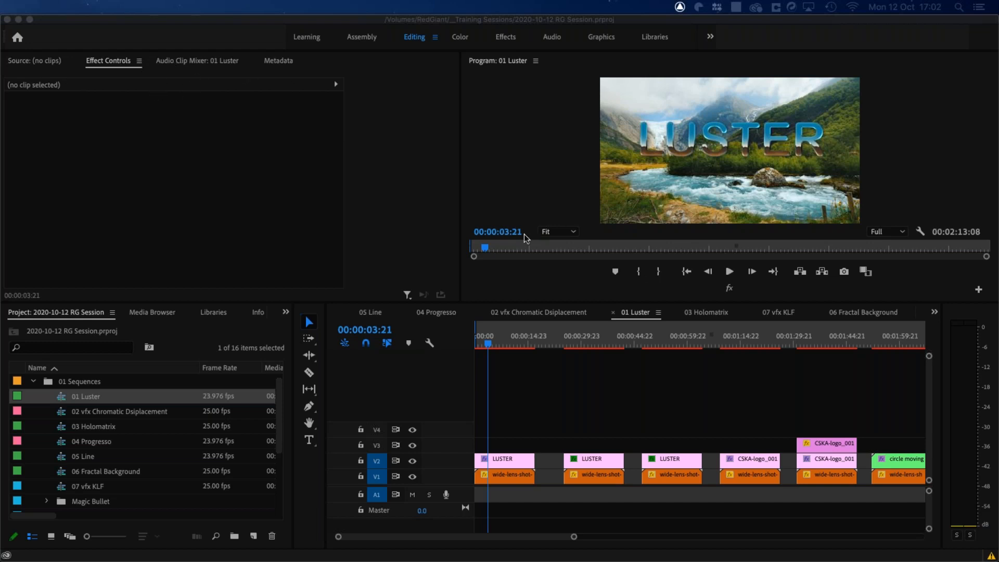
pyautogui.click(386, 78)
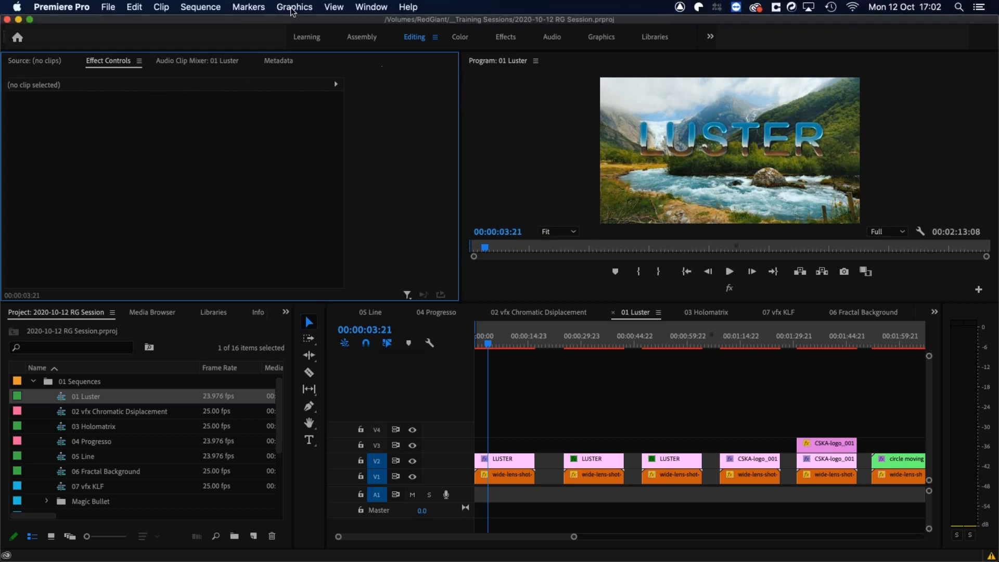
pyautogui.click(369, 7)
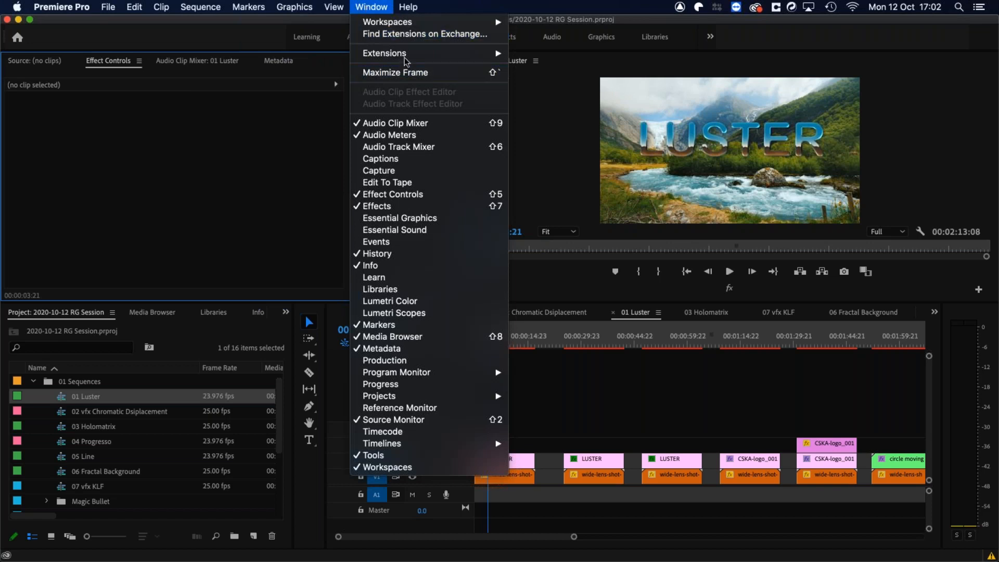
pyautogui.moveTo(406, 57)
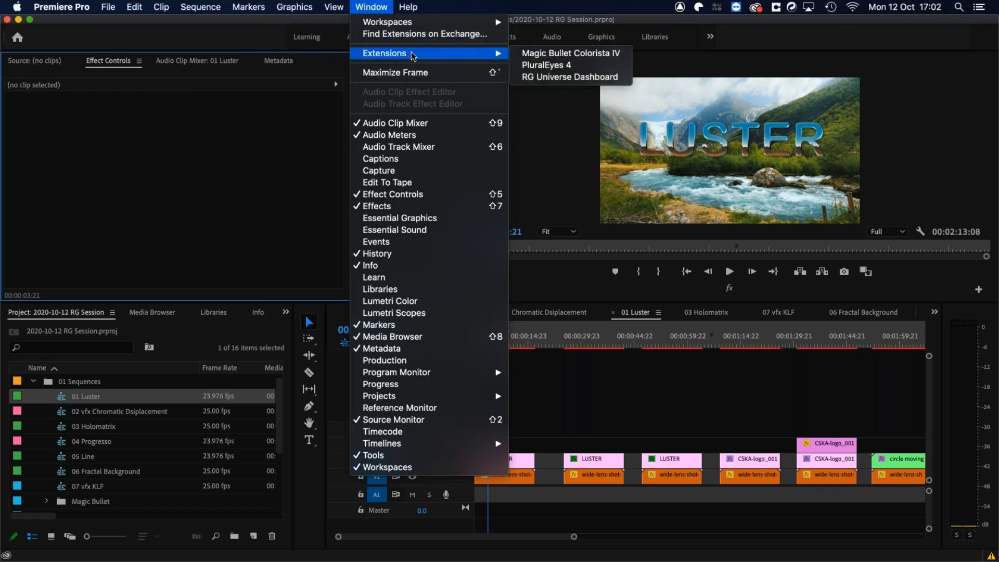
pyautogui.click(569, 78)
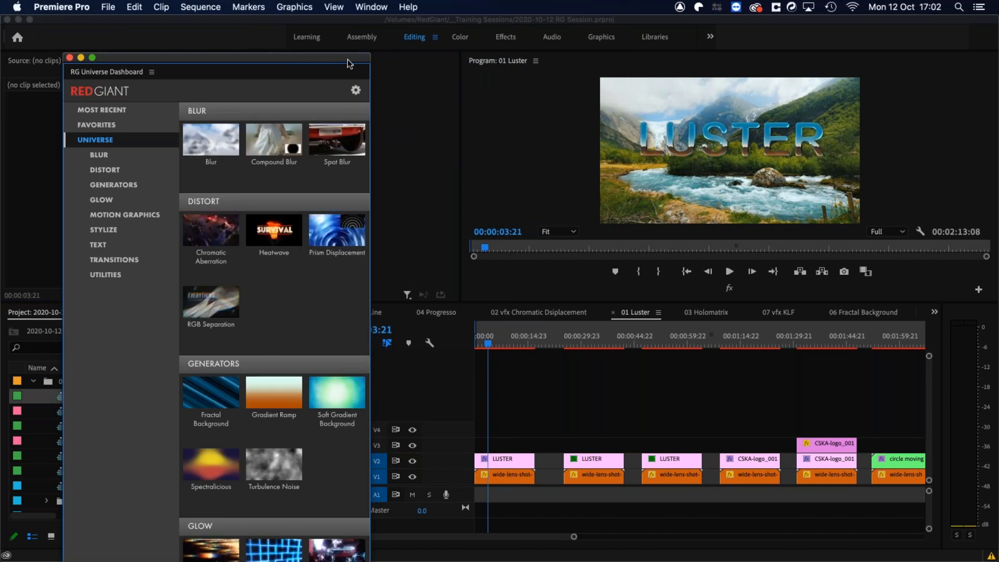
pyautogui.moveTo(121, 72); pyautogui.dragTo(144, 159)
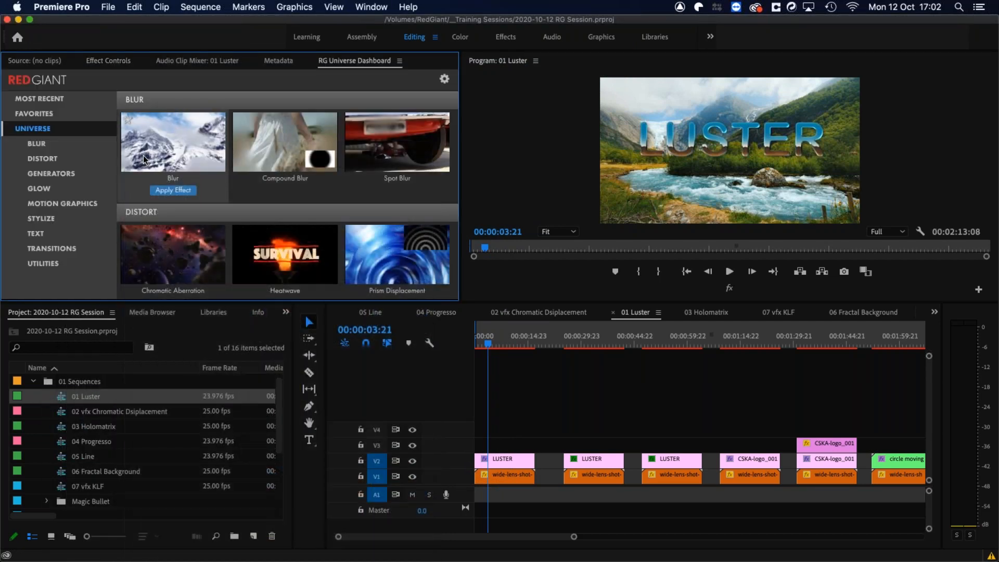
# Maximize the RG Universe Dashboard, browse its effects and look through the Multitone presets
pyautogui.moveTo(351, 160)
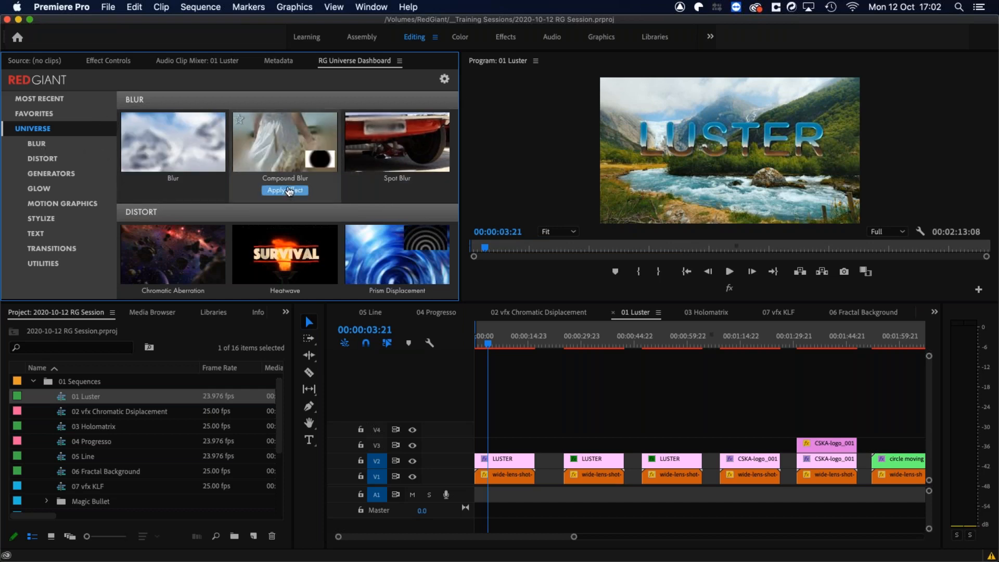
pyautogui.press('`')
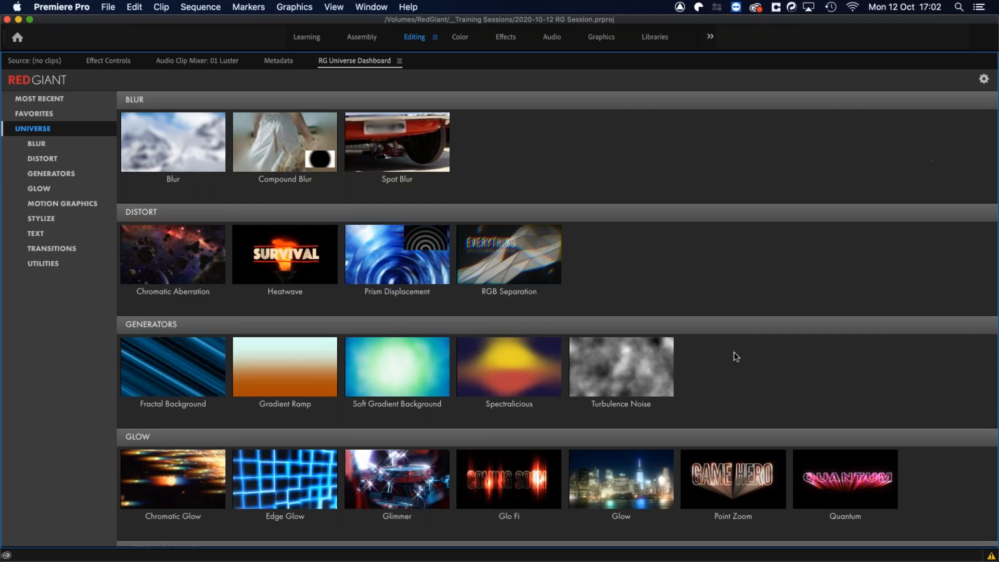
pyautogui.scroll(-5, 733, 351)
pyautogui.scroll(-10, 782, 365)
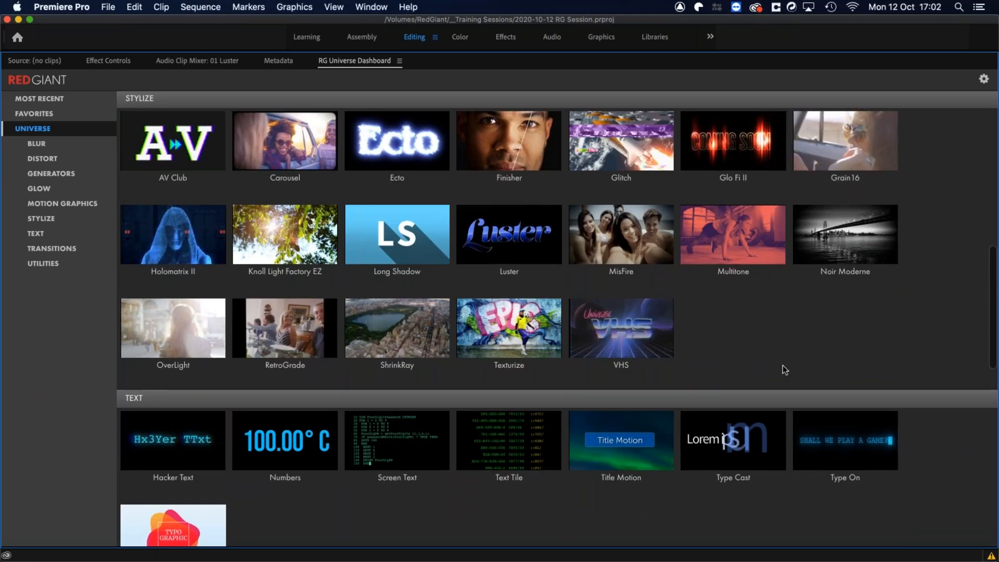
pyautogui.scroll(-1, 759, 281)
pyautogui.click(734, 204)
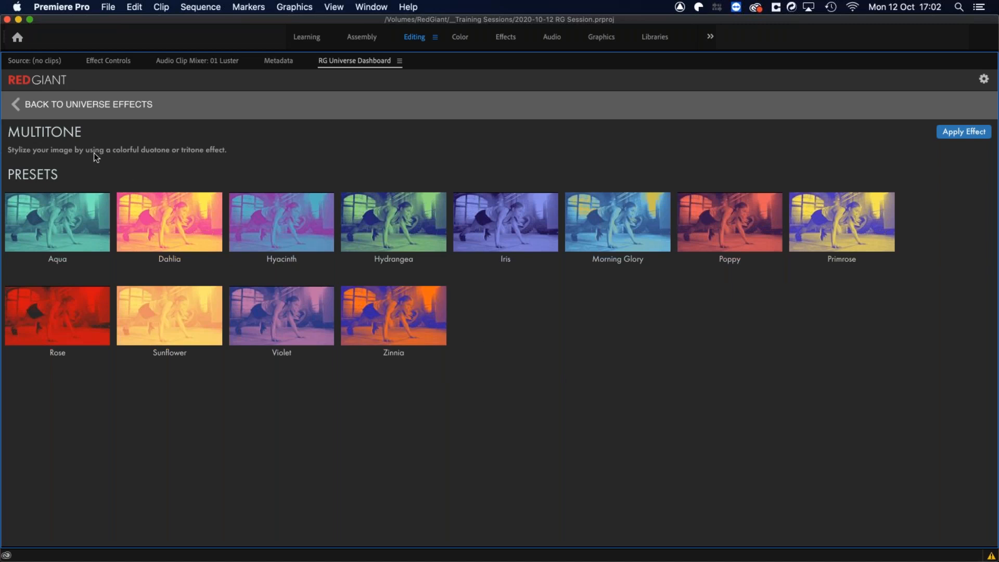
pyautogui.click(89, 104)
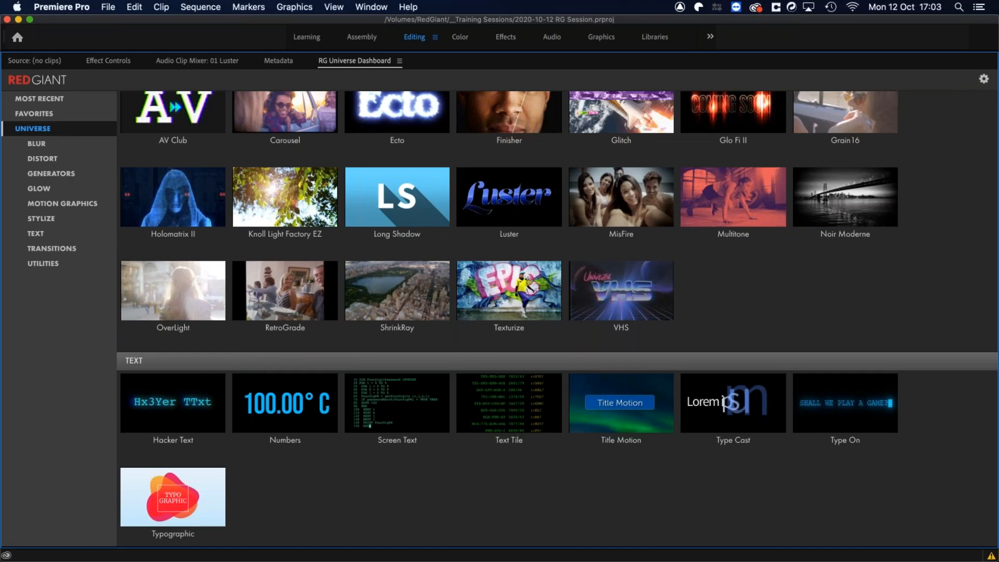
# Look through the Luster presets in the dashboard and restore the normal Editing workspace layout
pyautogui.moveTo(511, 219)
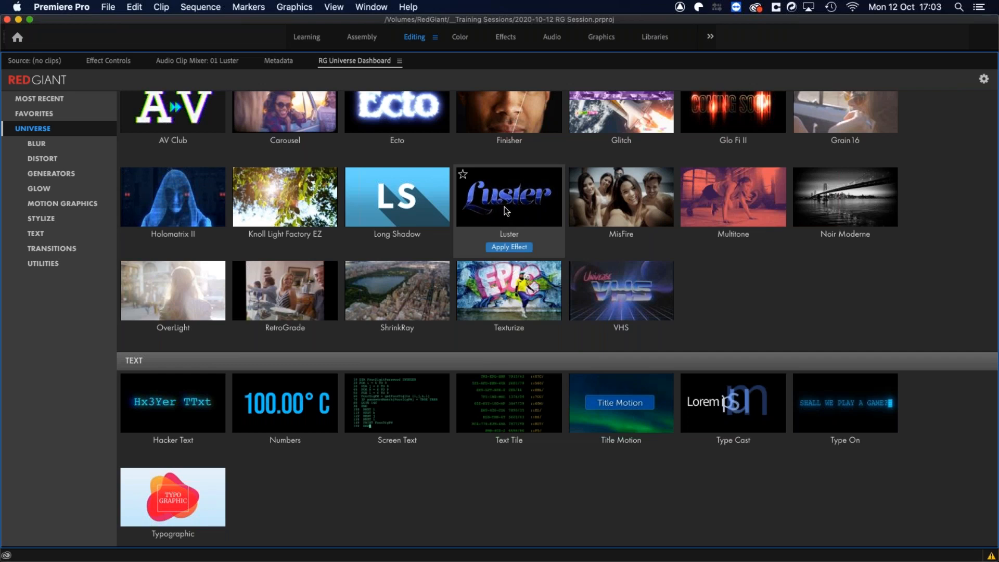
pyautogui.click(502, 210)
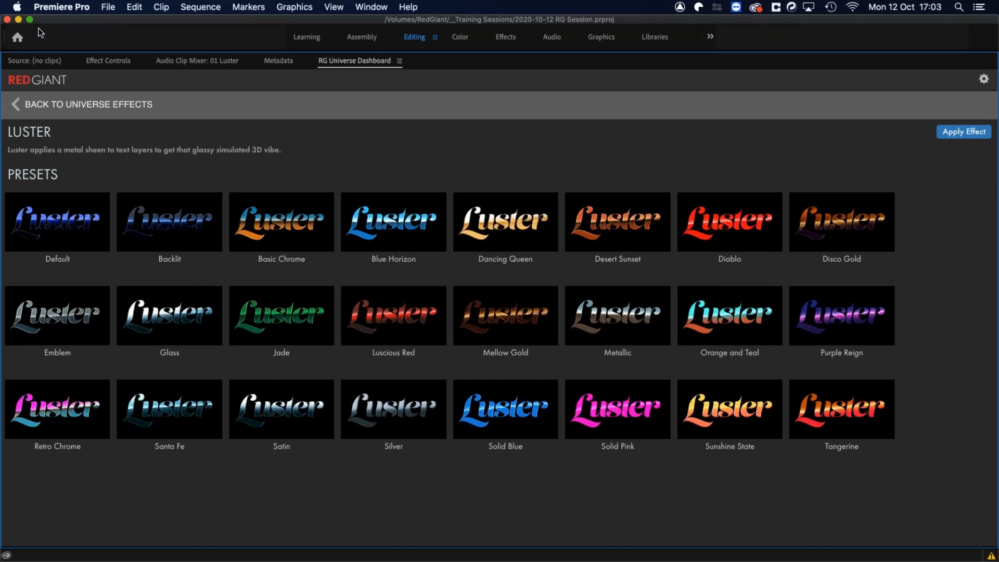
pyautogui.click(20, 38)
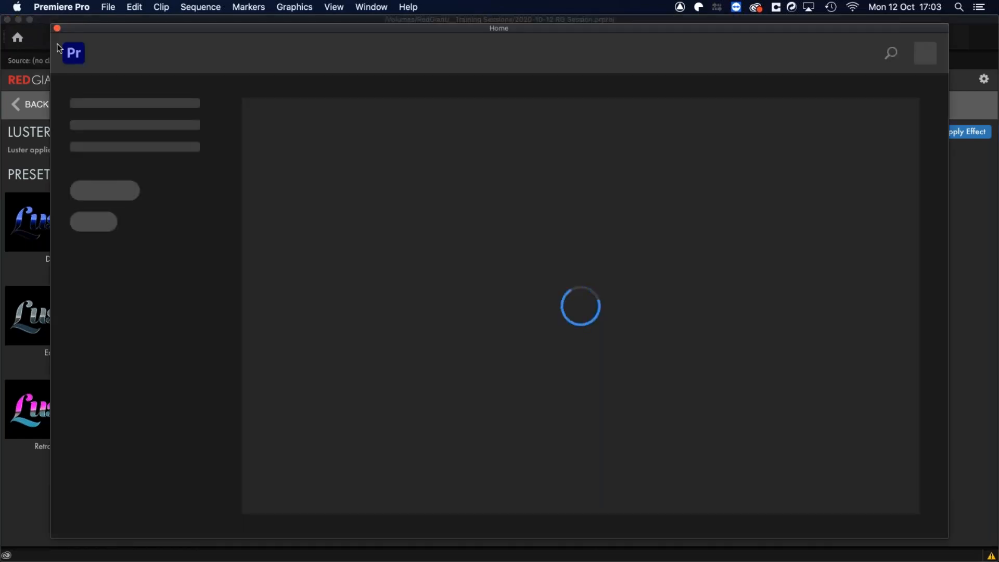
pyautogui.click(57, 29)
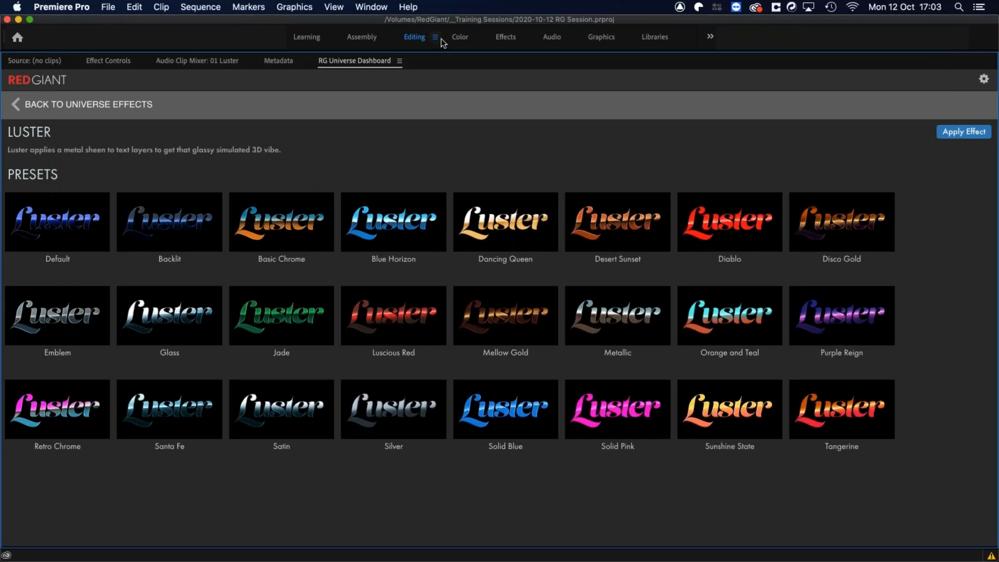
pyautogui.click(472, 41)
pyautogui.click(414, 37)
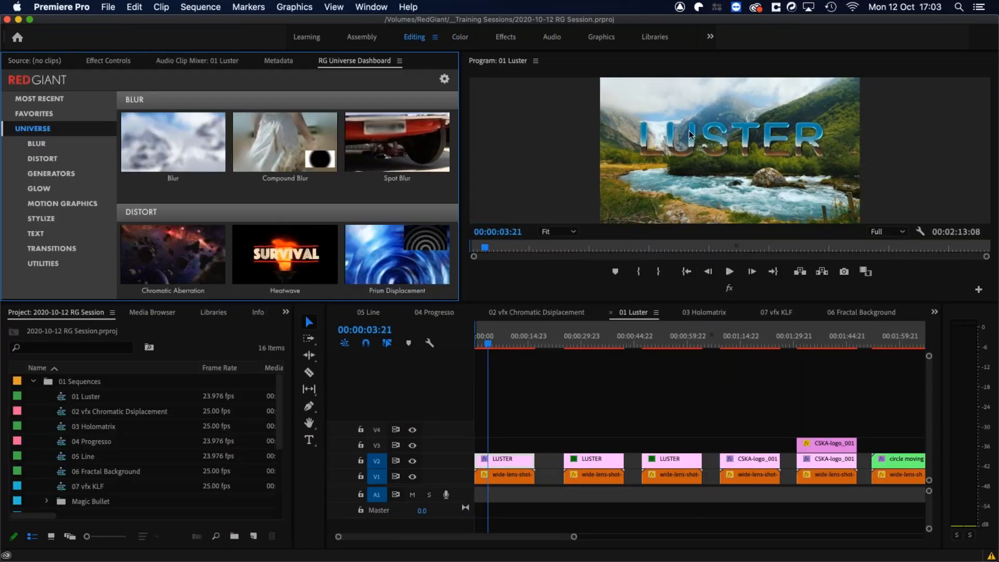
# Examine the uni.Luster bevel and highlight settings of the first LUSTER title in Effect Controls
pyautogui.click(110, 62)
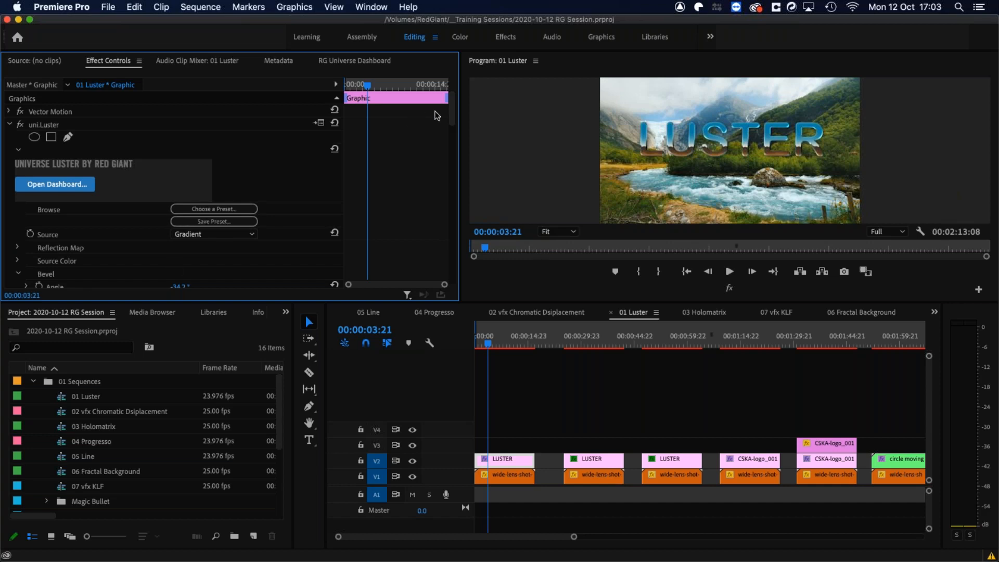
pyautogui.moveTo(453, 110); pyautogui.dragTo(452, 127)
pyautogui.scroll(-5, 241, 150)
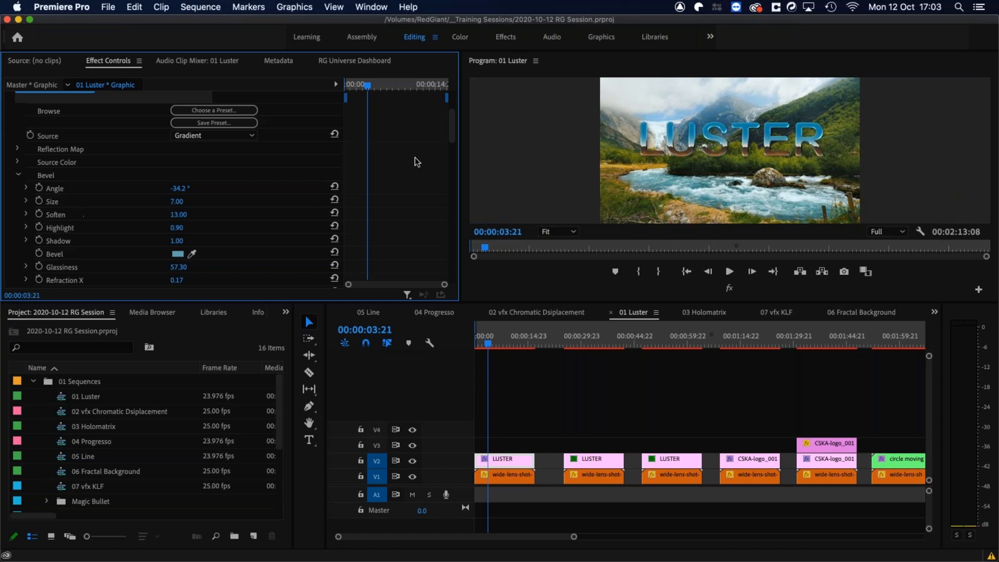
pyautogui.scroll(-10, 399, 193)
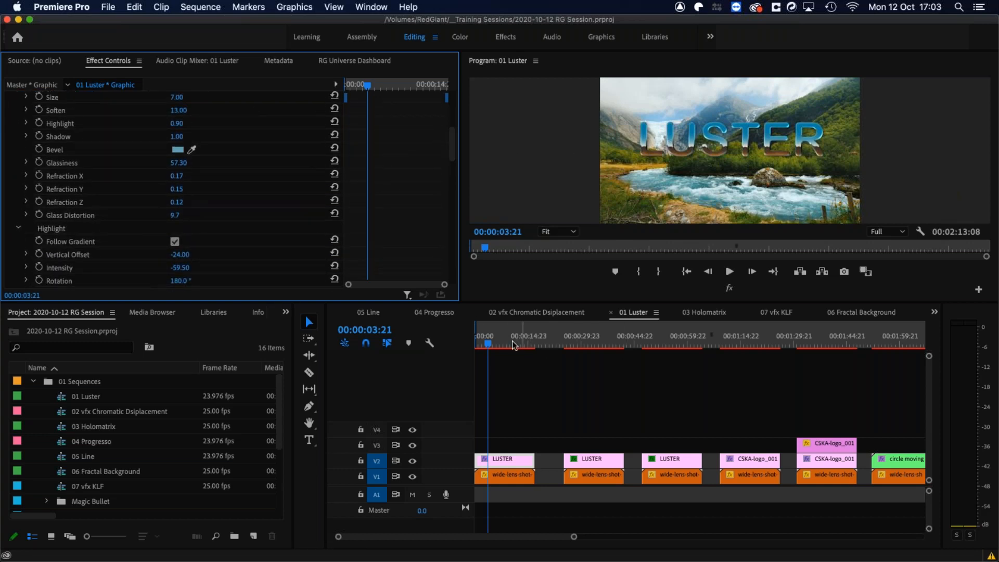
# Show the second LUSTER title at 00:00:32:23 and expand the Reflection Map settings of uni.Luster
pyautogui.click(592, 342)
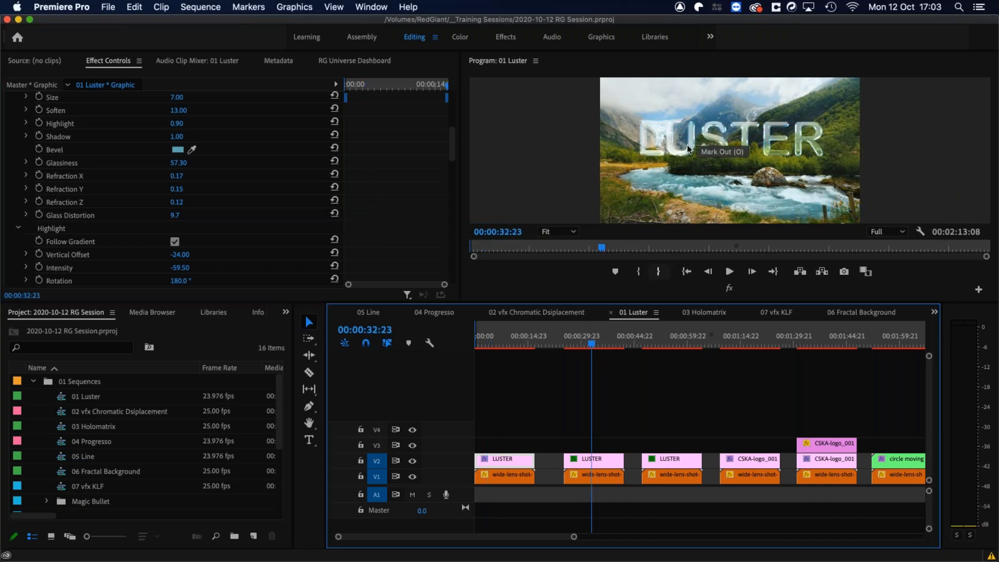
pyautogui.scroll(5, 170, 237)
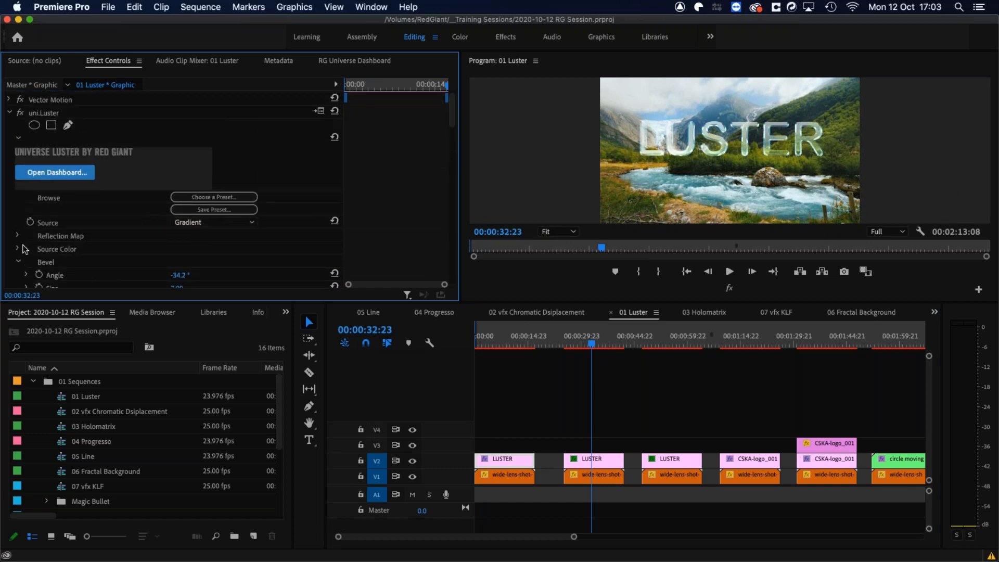
pyautogui.click(17, 235)
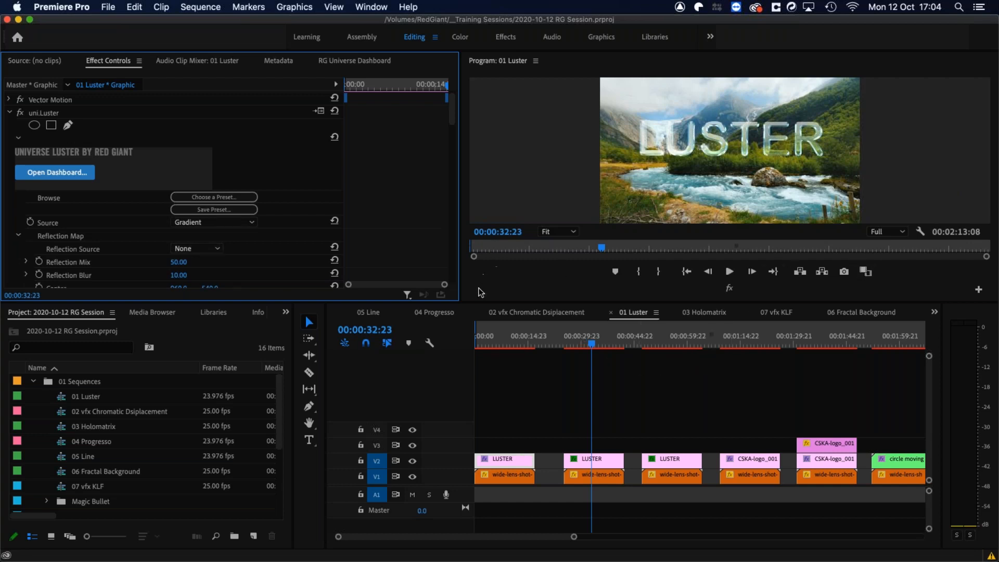
# Enlarge the Program monitor and Effect Controls area, and scrub the second LUSTER title to 00:00:29:15
pyautogui.moveTo(470, 307); pyautogui.dragTo(509, 420)
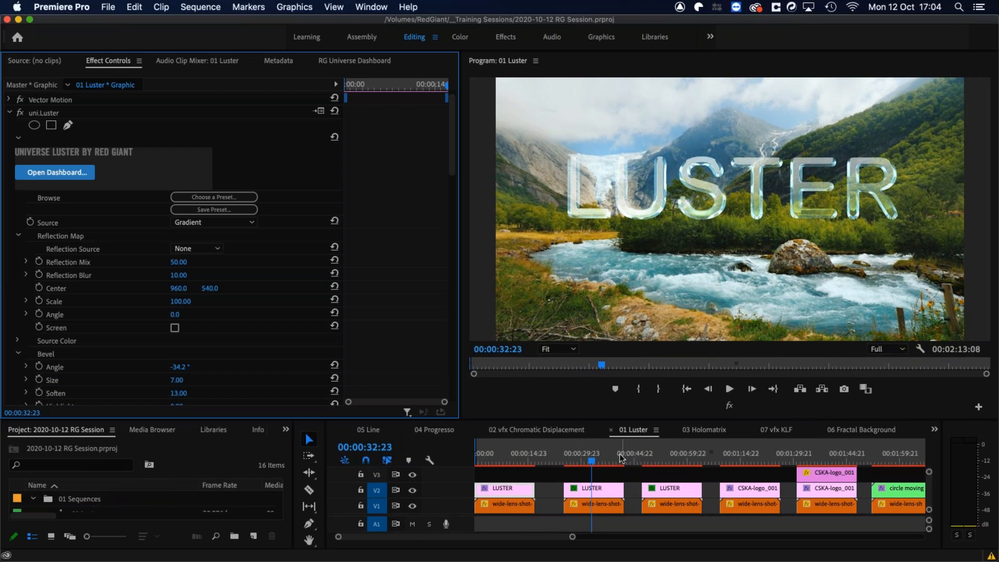
pyautogui.moveTo(586, 458)
pyautogui.mouseDown()
pyautogui.moveTo(574, 458)
pyautogui.moveTo(599, 454)
pyautogui.moveTo(581, 452)
pyautogui.mouseUp()
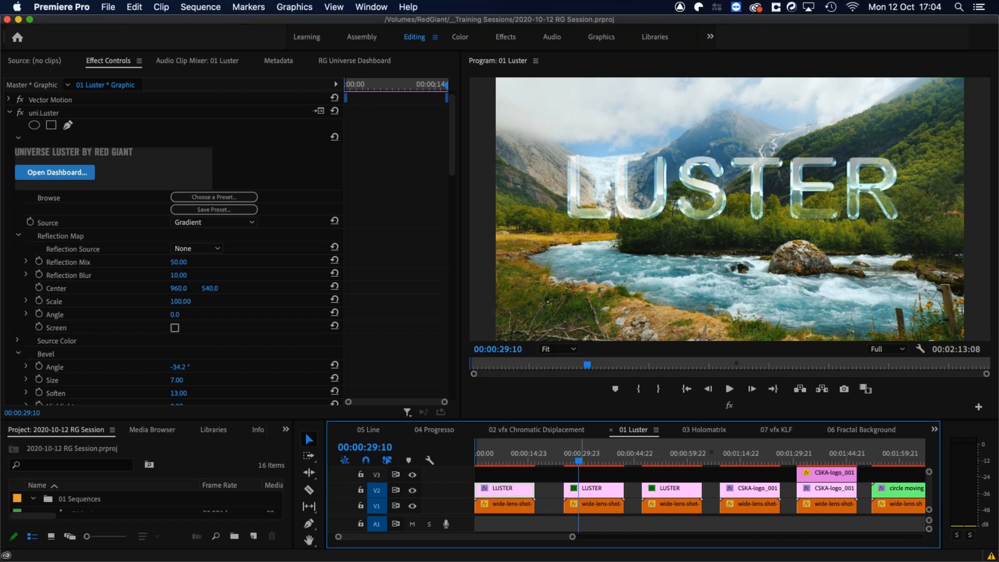
pyautogui.moveTo(579, 458)
pyautogui.mouseDown()
pyautogui.moveTo(597, 457)
pyautogui.moveTo(565, 457)
pyautogui.moveTo(579, 458)
pyautogui.mouseUp()
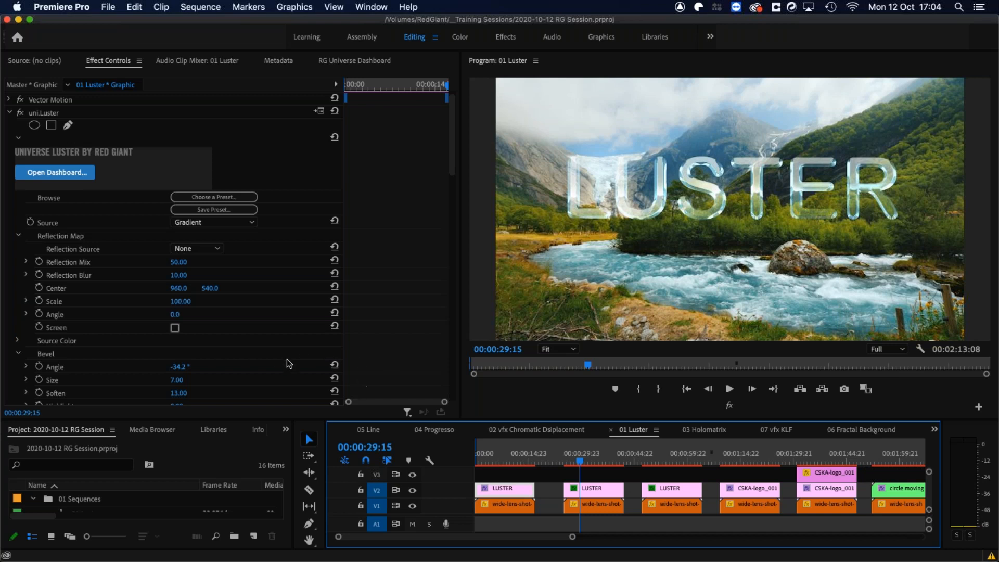
# Scrub through the third LUSTER title to preview its glass lettering moving over the river shot
pyautogui.click(645, 457)
pyautogui.click(649, 457)
pyautogui.moveTo(651, 462); pyautogui.dragTo(695, 458)
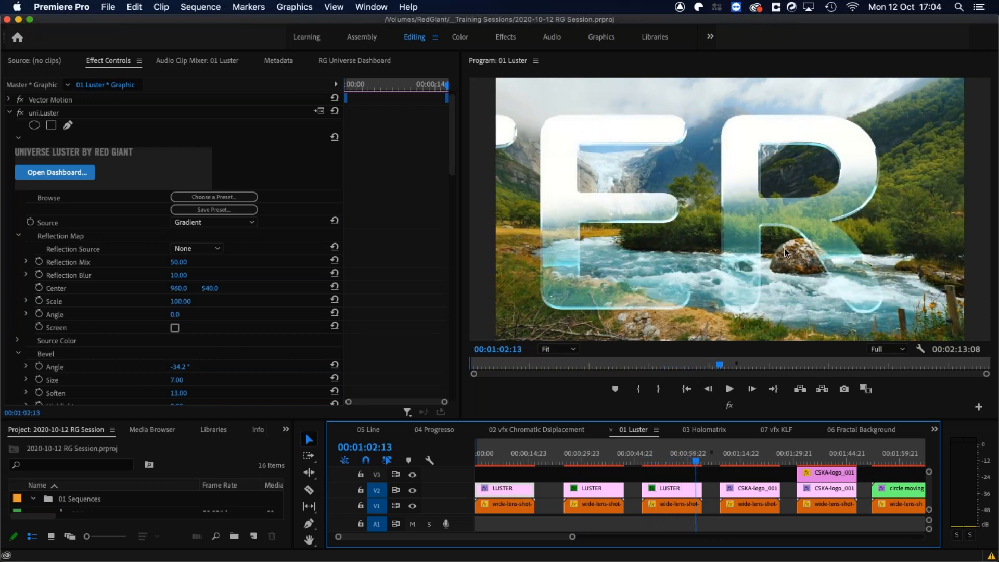
pyautogui.moveTo(695, 458); pyautogui.dragTo(678, 458)
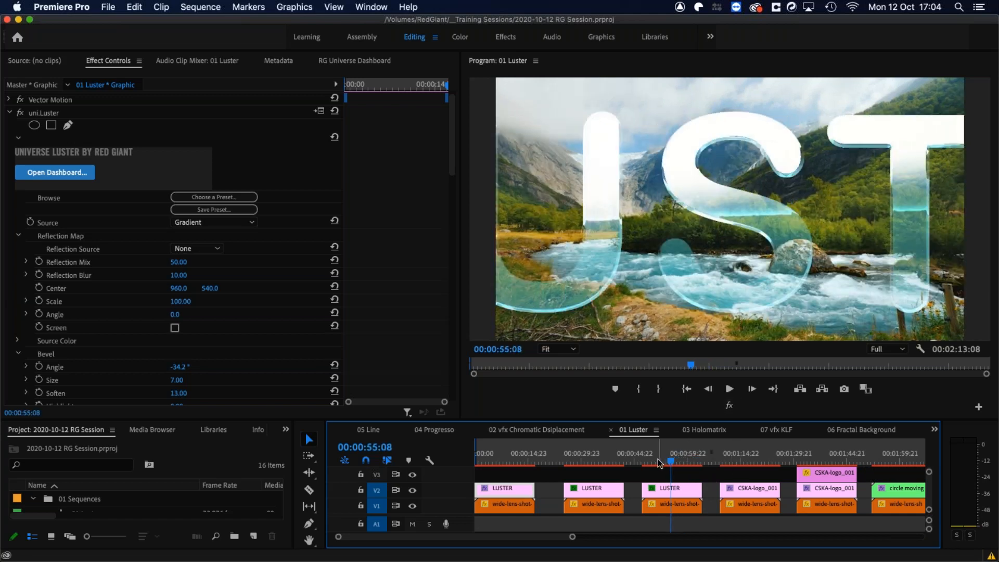
# Scrub past the third LUSTER title to the first CSKA logo clip and preview its highlight around 00:01:14:13
pyautogui.click(678, 458)
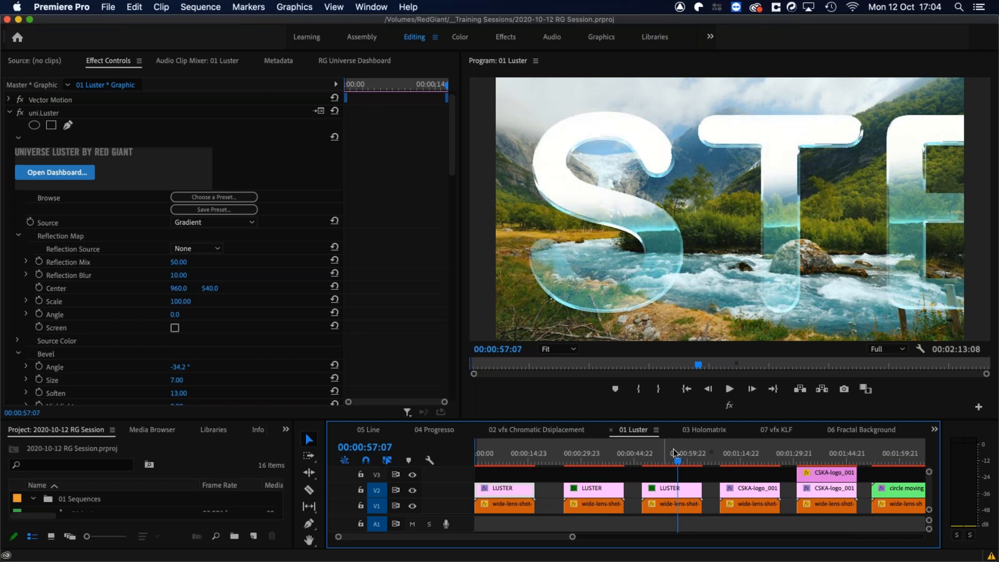
pyautogui.press('-')
pyautogui.press('=')
pyautogui.click(745, 461)
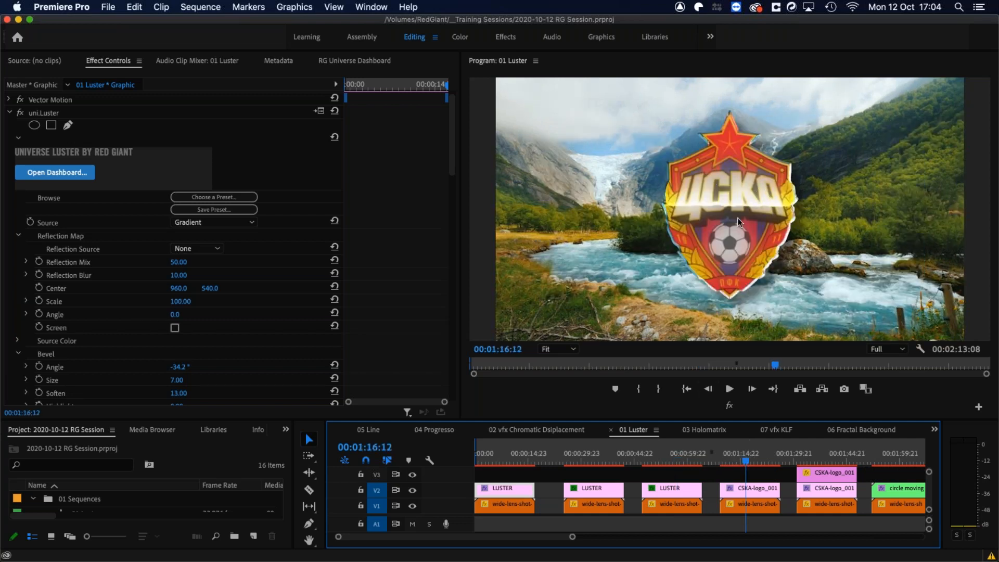
pyautogui.click(727, 461)
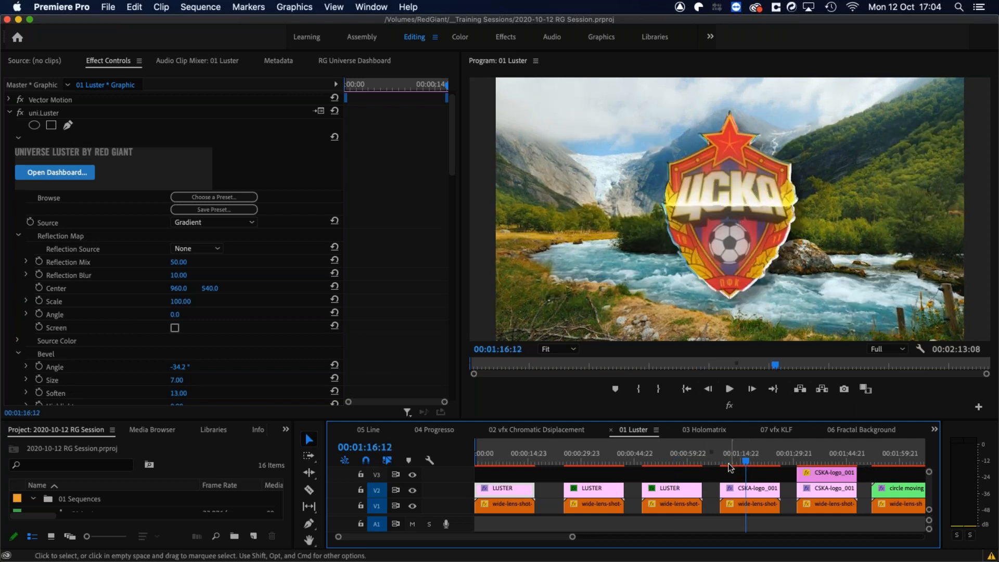
pyautogui.moveTo(734, 467)
pyautogui.mouseDown()
pyautogui.moveTo(757, 467)
pyautogui.moveTo(728, 467)
pyautogui.moveTo(755, 466)
pyautogui.moveTo(739, 467)
pyautogui.mouseUp()
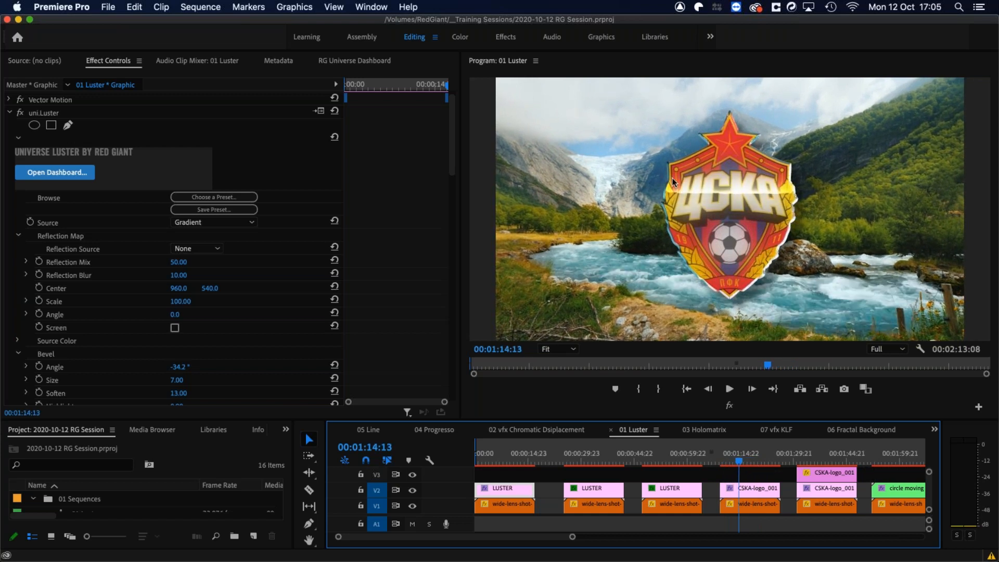
# Load the CSKA-logo_00100.tga clip into the Source monitor and scrub its Luster version in the sequence for comparison
pyautogui.click(734, 459)
pyautogui.click(749, 489)
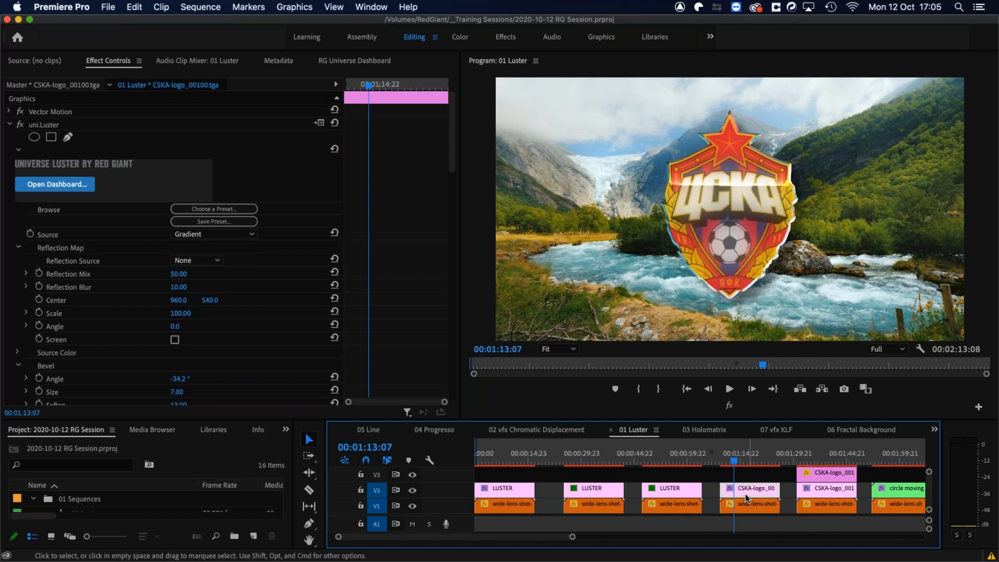
pyautogui.doubleClick(746, 498)
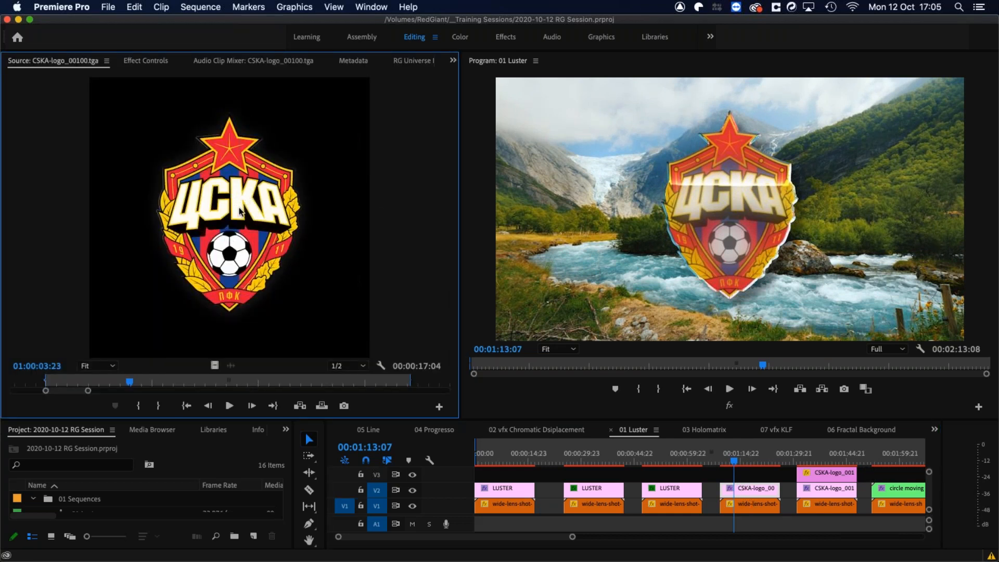
pyautogui.click(908, 421)
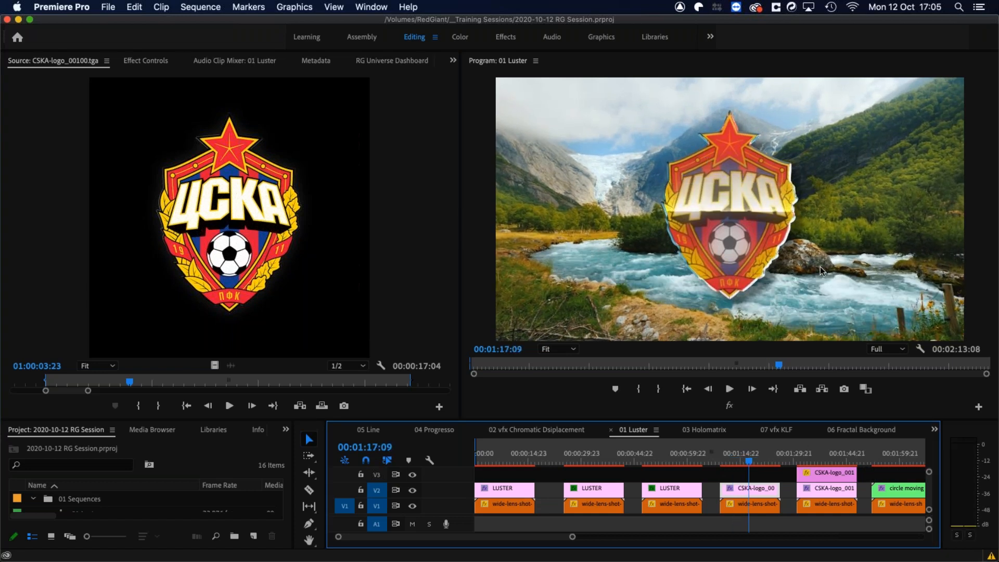
pyautogui.moveTo(748, 460); pyautogui.dragTo(757, 460)
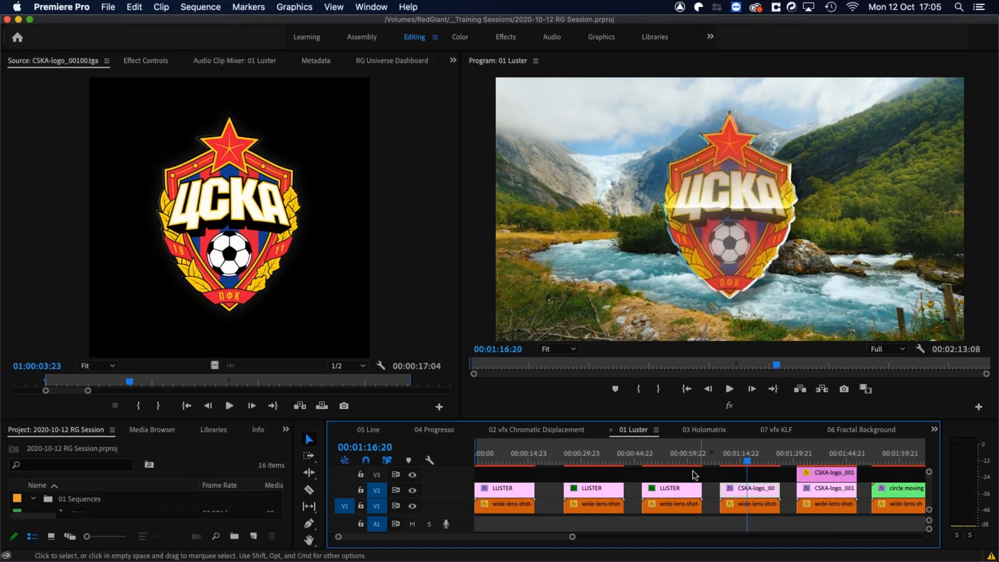
# Revisit the third LUSTER title at 00:00:53:18 and scrub through the two stacked CSKA logo clips to 00:01:36:18
pyautogui.click(666, 459)
pyautogui.moveTo(665, 460); pyautogui.dragTo(665, 460)
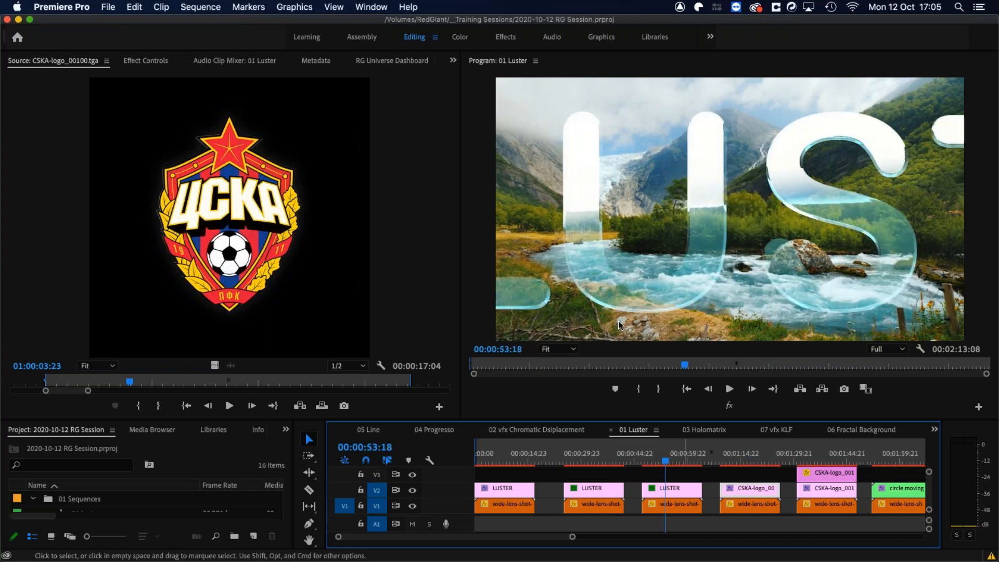
pyautogui.click(820, 459)
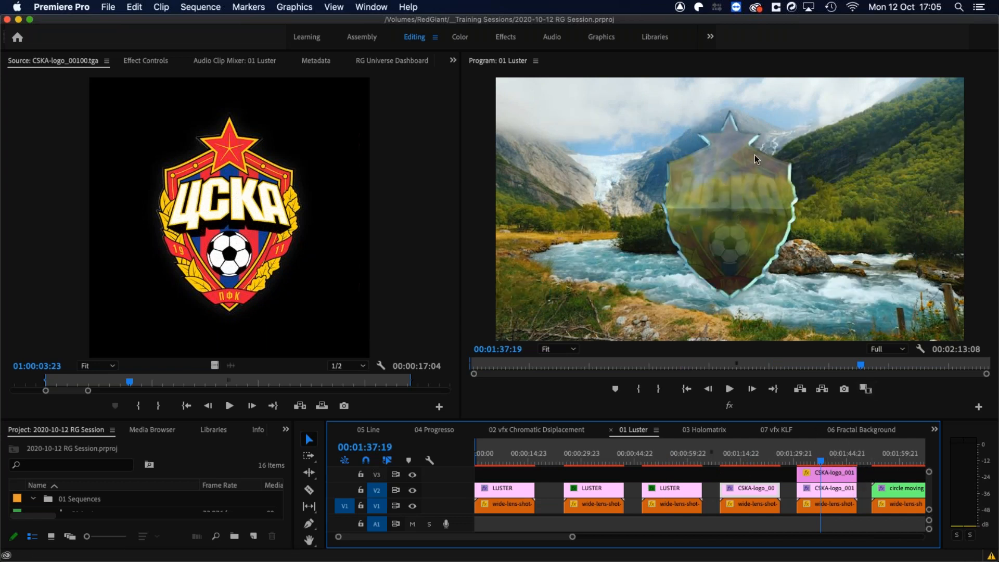
pyautogui.moveTo(822, 461)
pyautogui.mouseDown()
pyautogui.moveTo(839, 461)
pyautogui.moveTo(821, 460)
pyautogui.mouseUp()
pyautogui.moveTo(798, 459); pyautogui.dragTo(819, 460)
pyautogui.press('-')
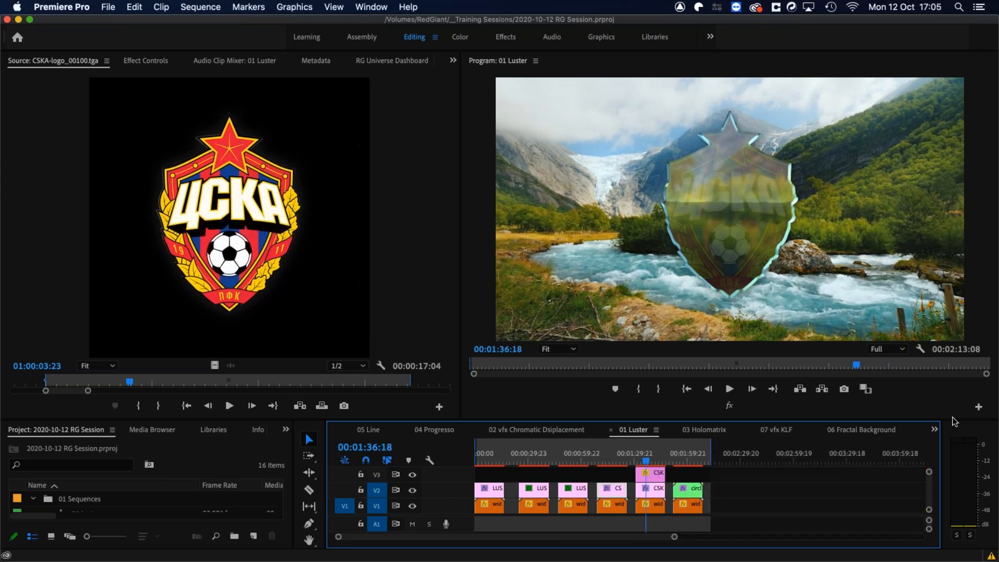
# Preview the circle moving clip near the end of the Luster sequence, scrubbing to 00:02:00:09
pyautogui.press('=')
pyautogui.moveTo(548, 455); pyautogui.dragTo(550, 456)
pyautogui.click(490, 456)
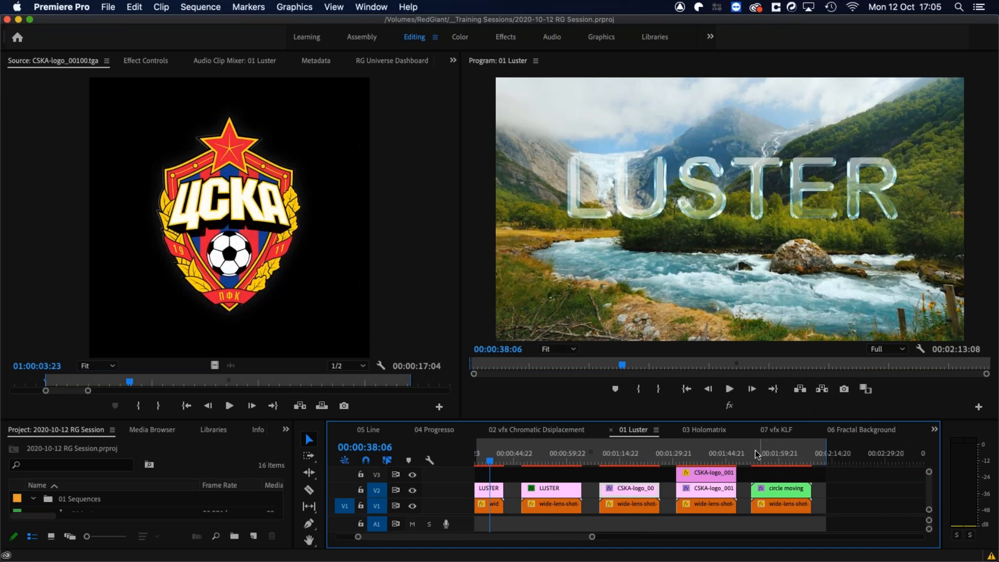
pyautogui.click(768, 456)
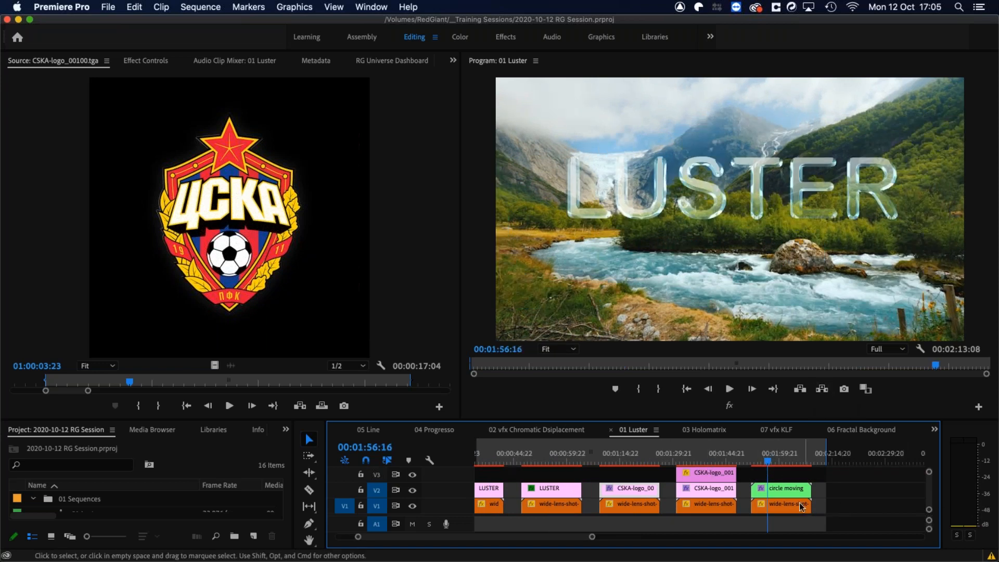
pyautogui.click(761, 456)
pyautogui.moveTo(761, 456); pyautogui.dragTo(780, 461)
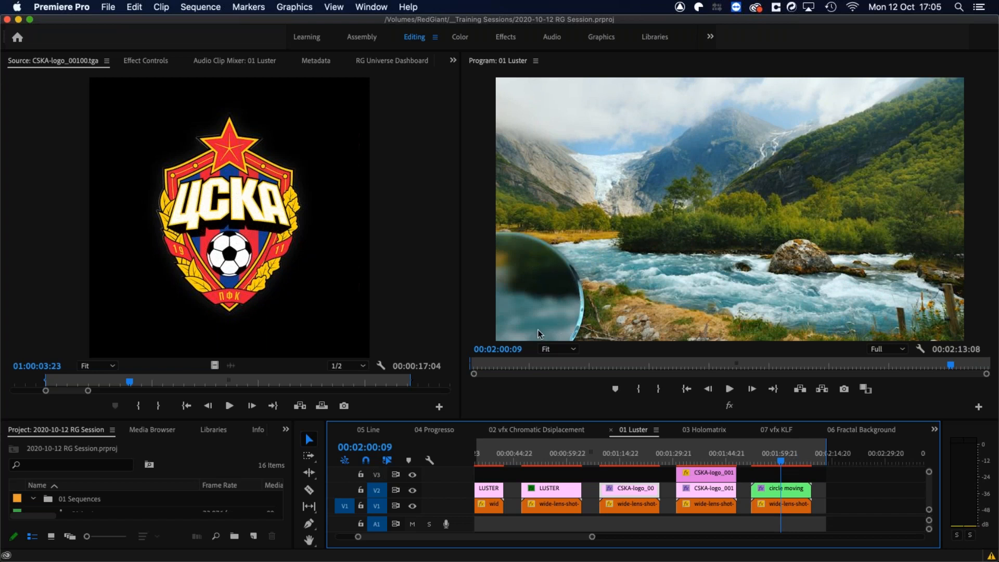
# Enlarge the timeline area and browse the Distort and Generators effects in the RG Universe Dashboard
pyautogui.moveTo(461, 419); pyautogui.dragTo(465, 329)
pyautogui.click(388, 60)
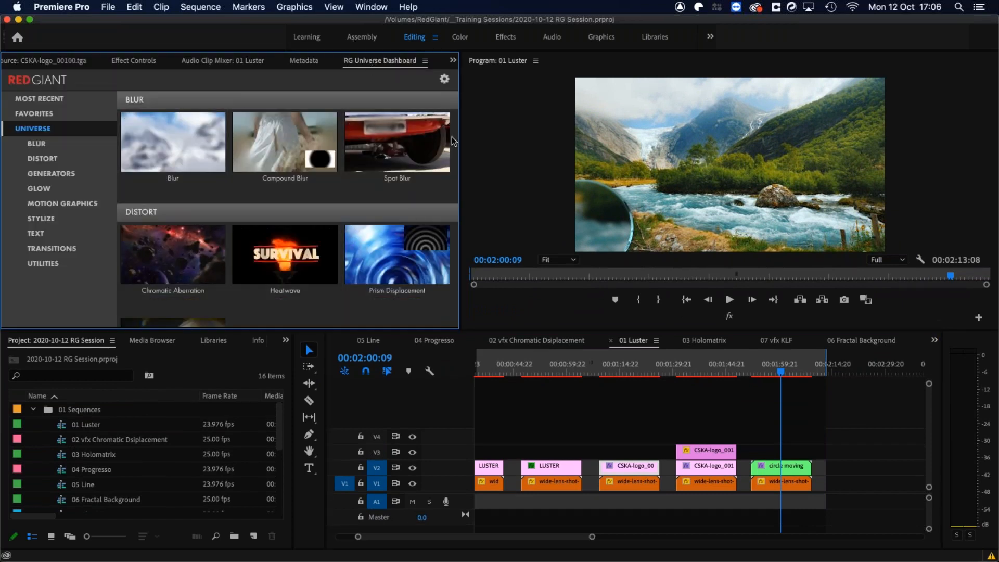
pyautogui.scroll(-8, 427, 130)
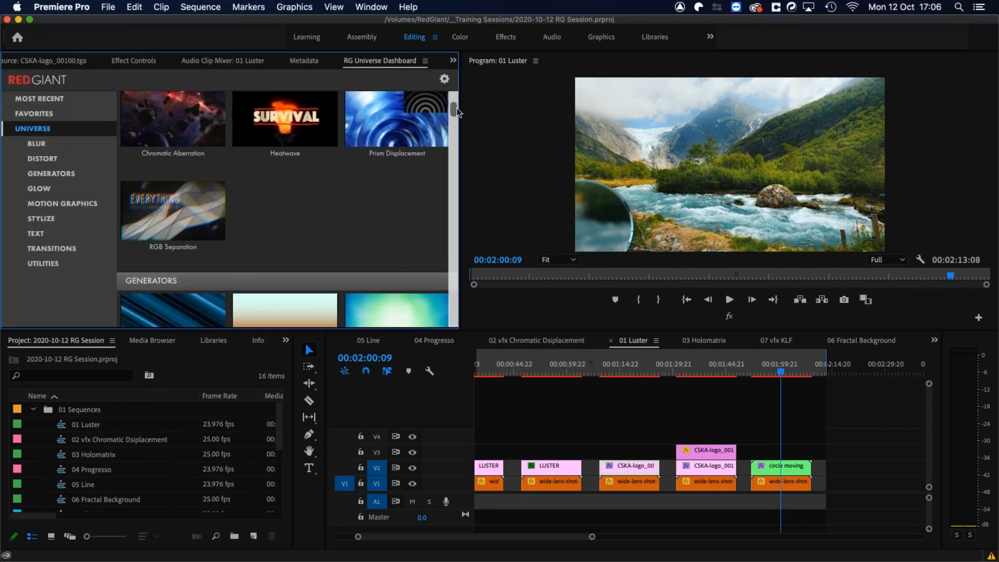
pyautogui.moveTo(148, 127)
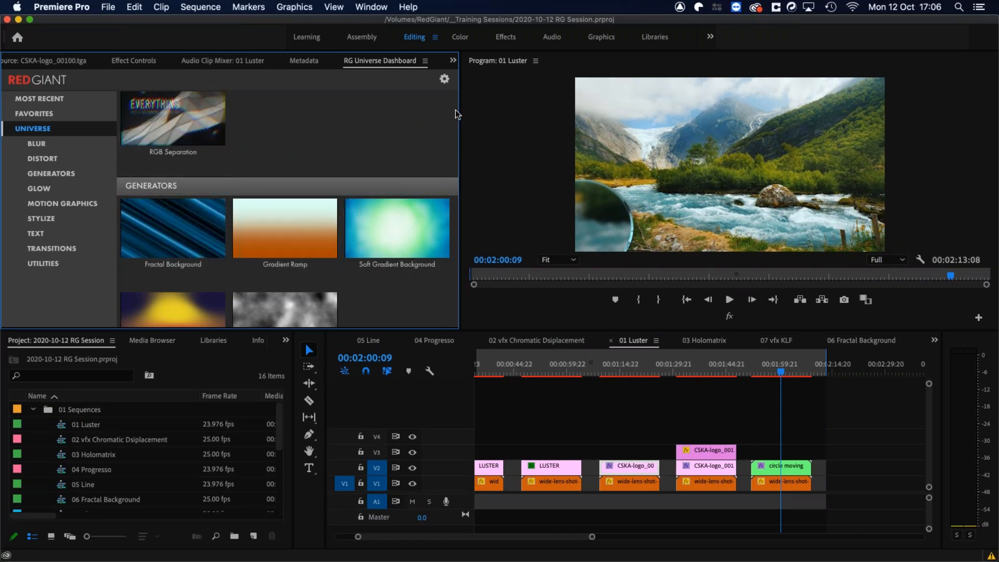
pyautogui.scroll(-1, 427, 143)
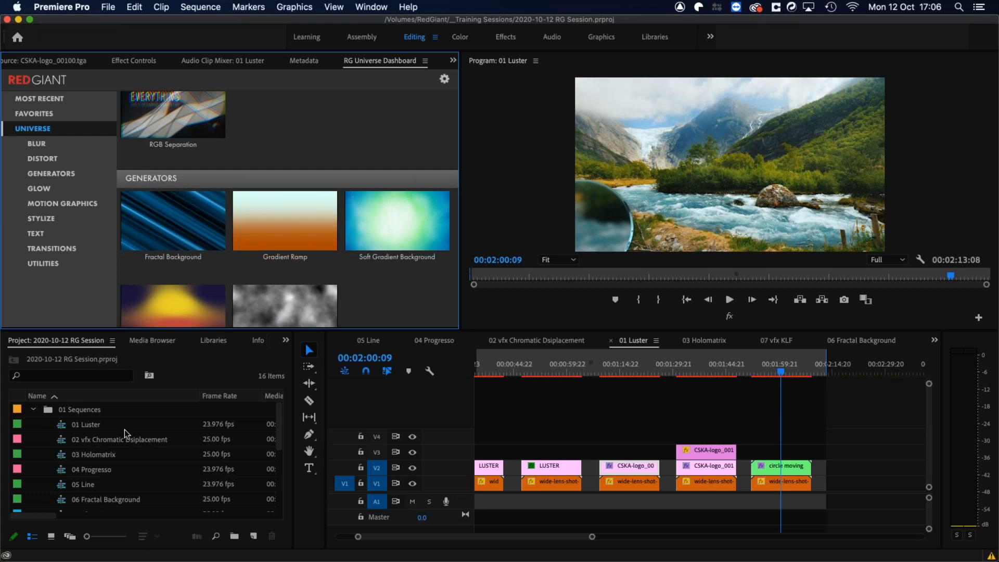
# Open the 02 vfx Chromatic Dsiplacement sequence and show the I NEED A HOLIDAY text displacement at 00:00:05:17 with the effect's settings
pyautogui.doubleClick(61, 441)
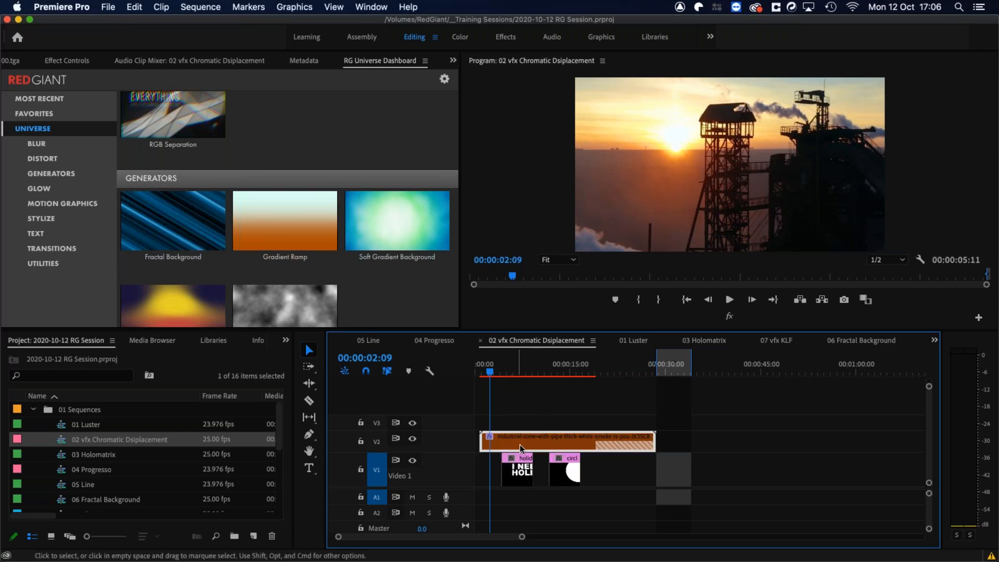
pyautogui.click(66, 61)
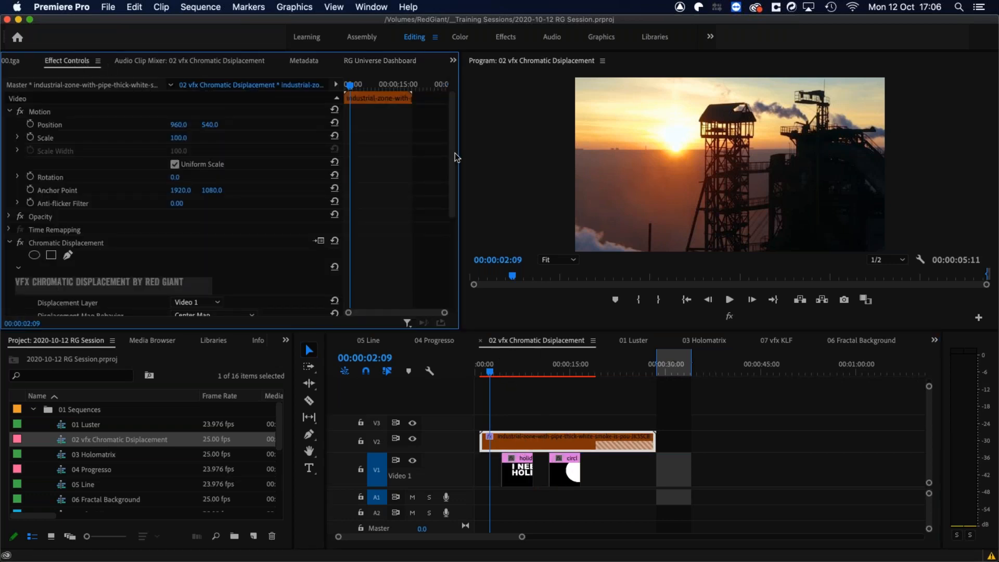
pyautogui.scroll(-5, 260, 208)
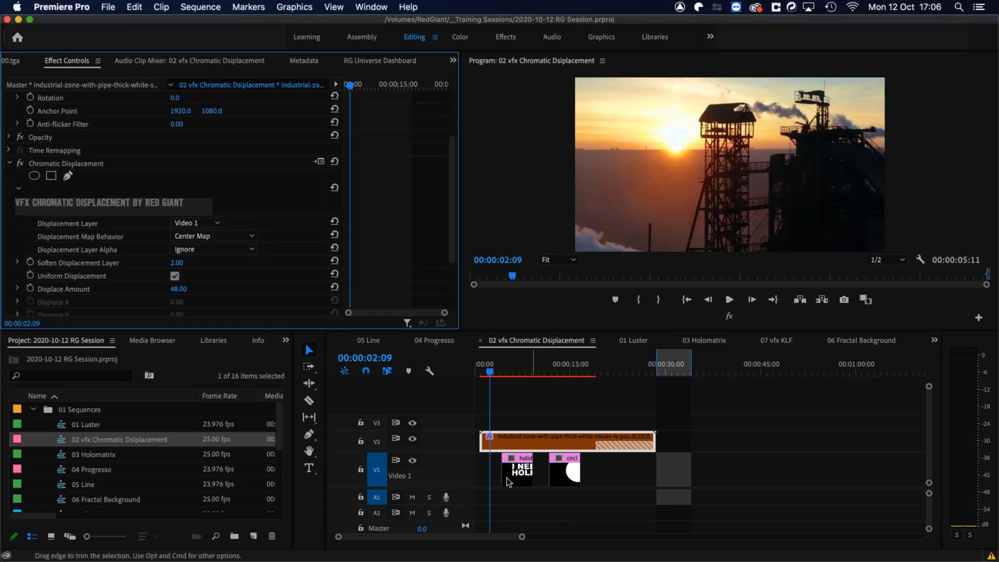
pyautogui.moveTo(503, 366); pyautogui.dragTo(510, 368)
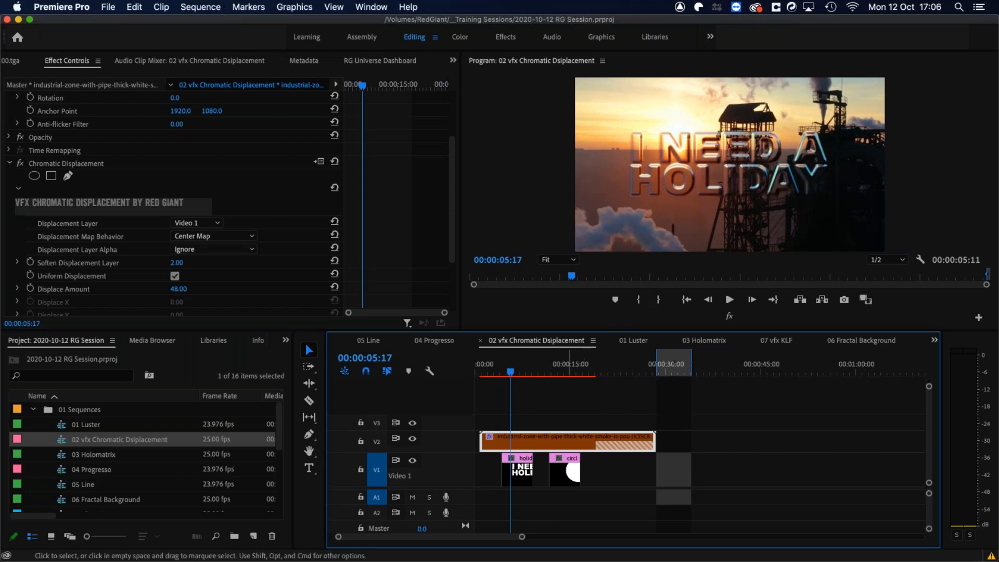
# Inspect the holiday_text_2.png clip on V1, and examine the Chromatic Displacement settings of the industrial-zone clip
pyautogui.click(518, 476)
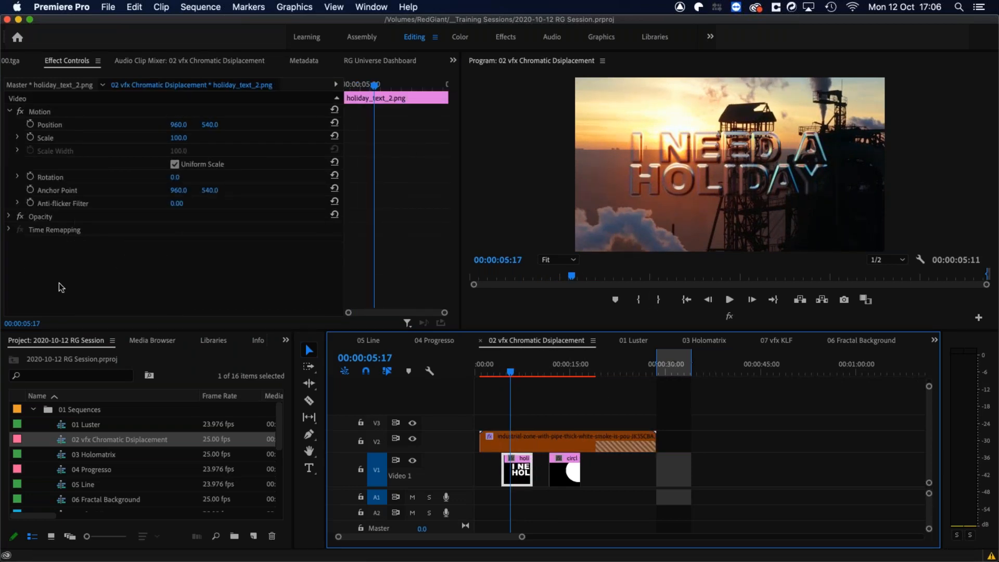
pyautogui.click(535, 436)
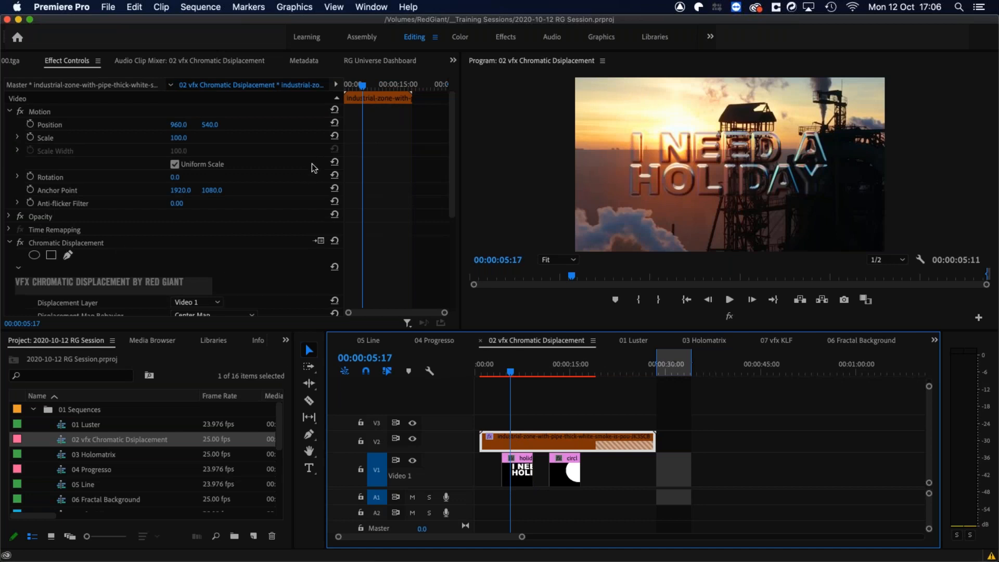
pyautogui.moveTo(450, 156); pyautogui.dragTo(430, 194)
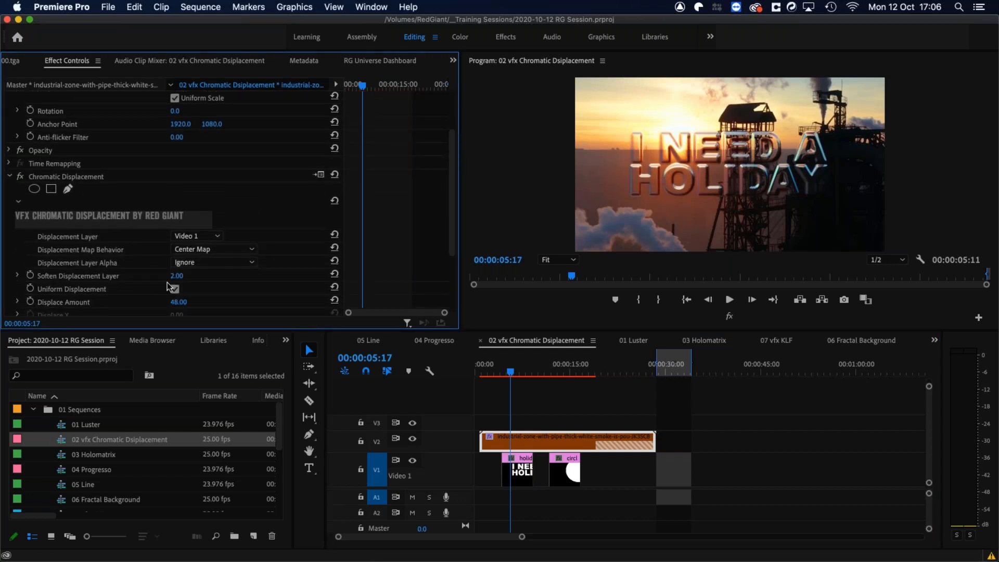
# Try Soften Displacement Layer values of 0.00 and 1.00 on the industrial-zone clip, and set it to 3.00
pyautogui.moveTo(177, 275); pyautogui.dragTo(214, 274)
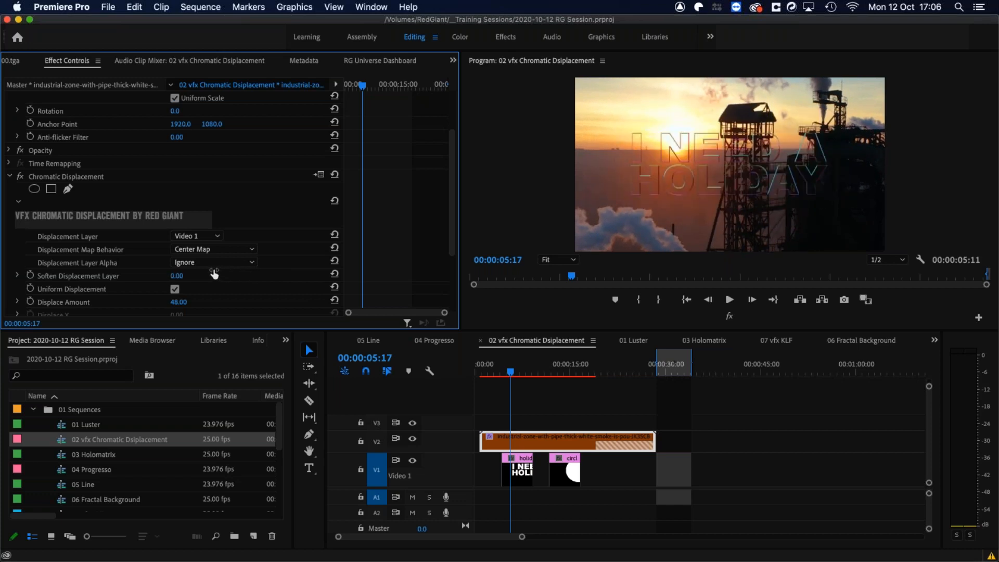
pyautogui.click(177, 275)
pyautogui.write('1')
pyautogui.press('Return')
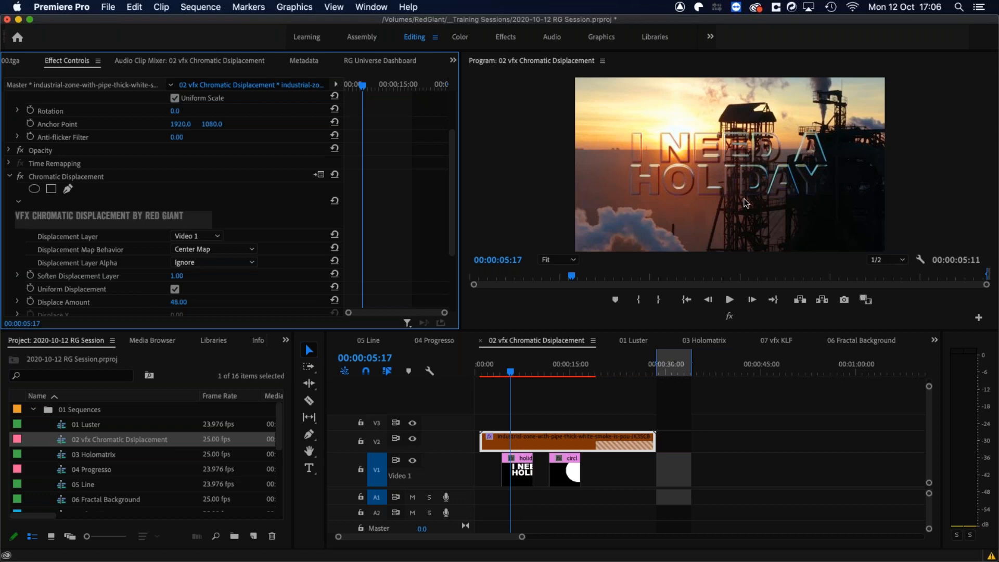
pyautogui.moveTo(178, 276)
pyautogui.mouseDown()
pyautogui.moveTo(222, 280)
pyautogui.moveTo(168, 276)
pyautogui.moveTo(250, 276)
pyautogui.moveTo(165, 260)
pyautogui.mouseUp()
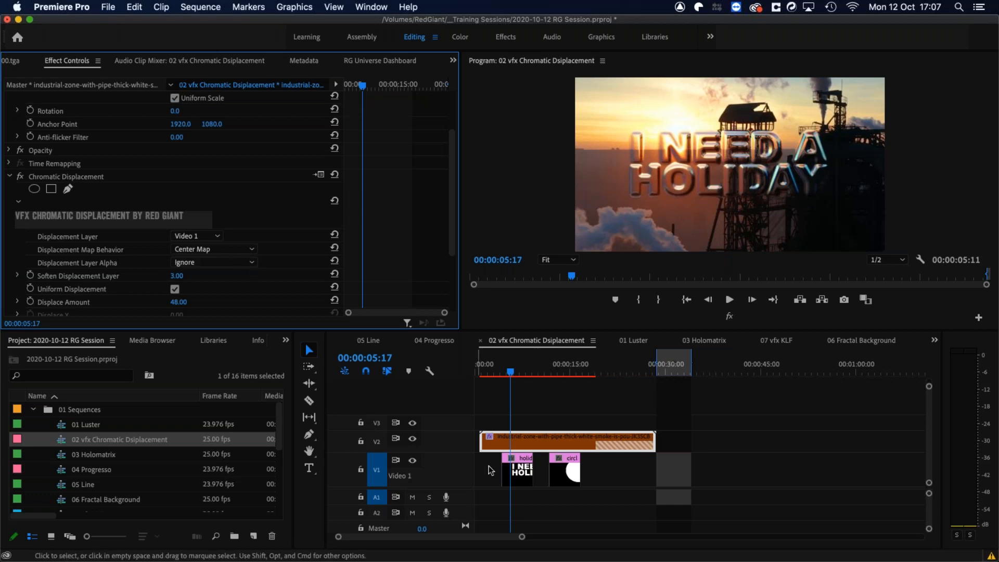
# Temporarily hide track V2 to view the text map on V1, and move to the circle displacement at 00:00:14:14
pyautogui.click(412, 439)
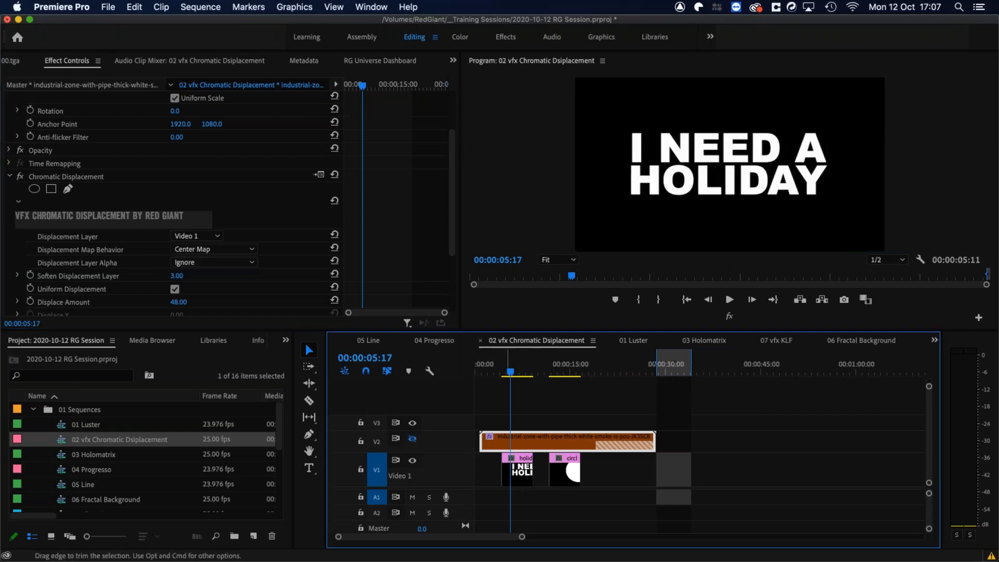
pyautogui.click(412, 438)
pyautogui.moveTo(562, 369); pyautogui.dragTo(567, 371)
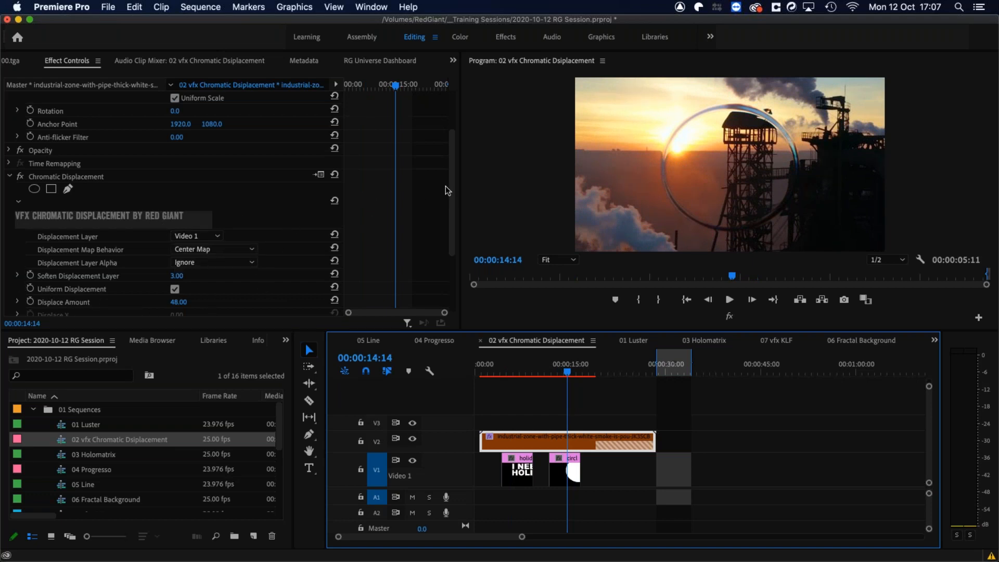
# Set the Chromatic Displacement's Displace Spread to 50.00 and preview the result on the circle and the holiday text
pyautogui.moveTo(450, 191); pyautogui.dragTo(450, 246)
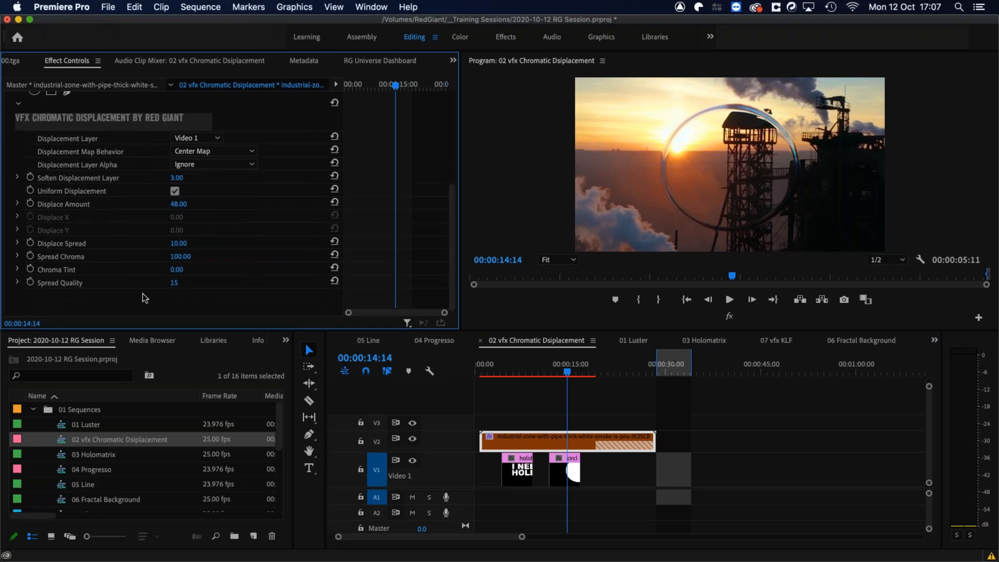
pyautogui.moveTo(178, 242); pyautogui.dragTo(228, 255)
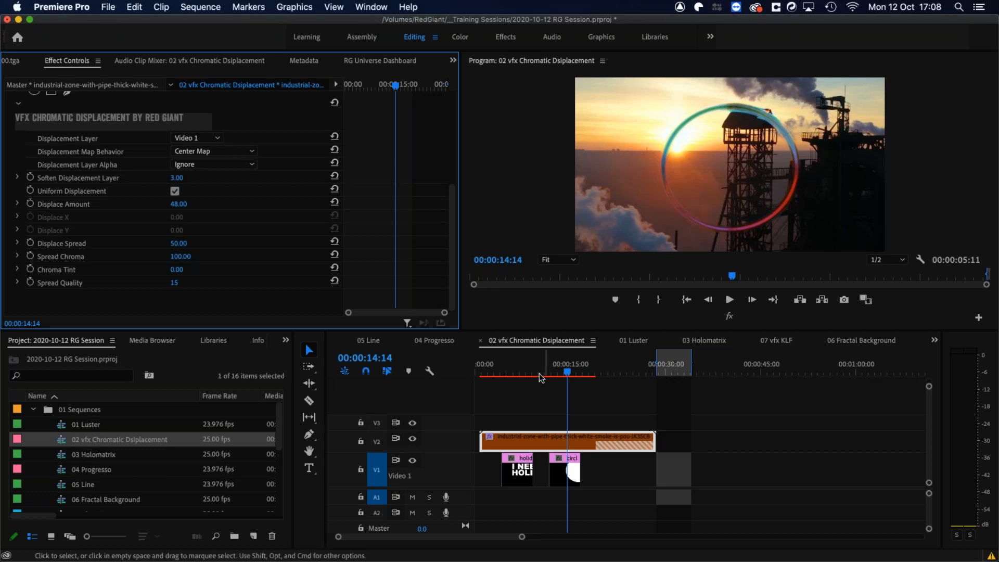
pyautogui.click(565, 371)
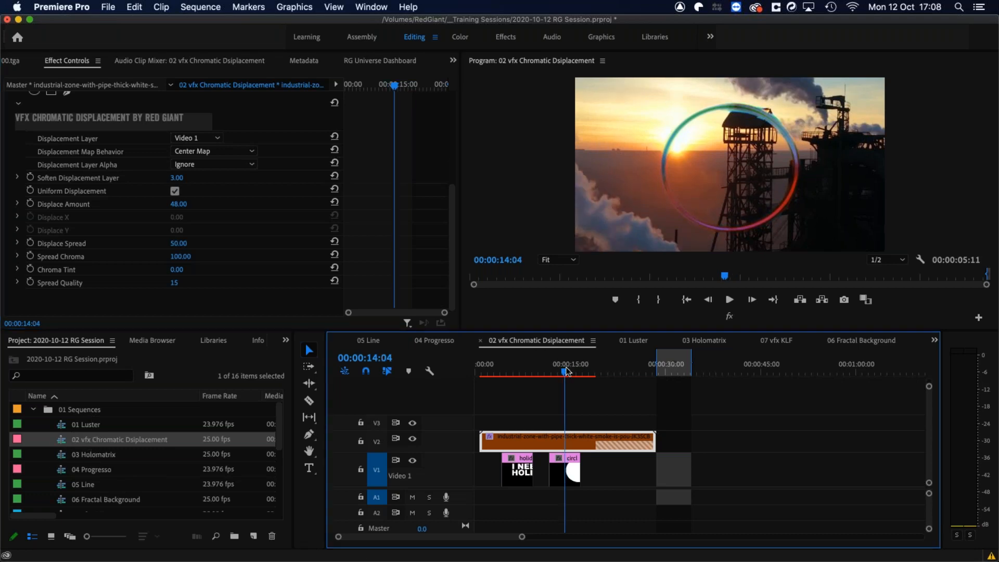
pyautogui.click(514, 370)
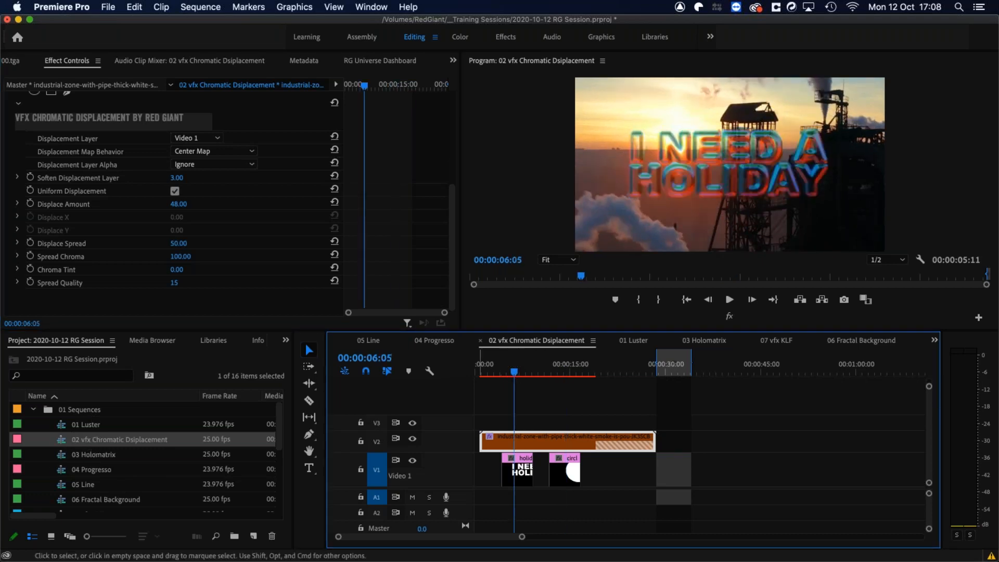
# Open the 03 Holomatrix sequence from the 01 Sequences bin
pyautogui.doubleClick(61, 458)
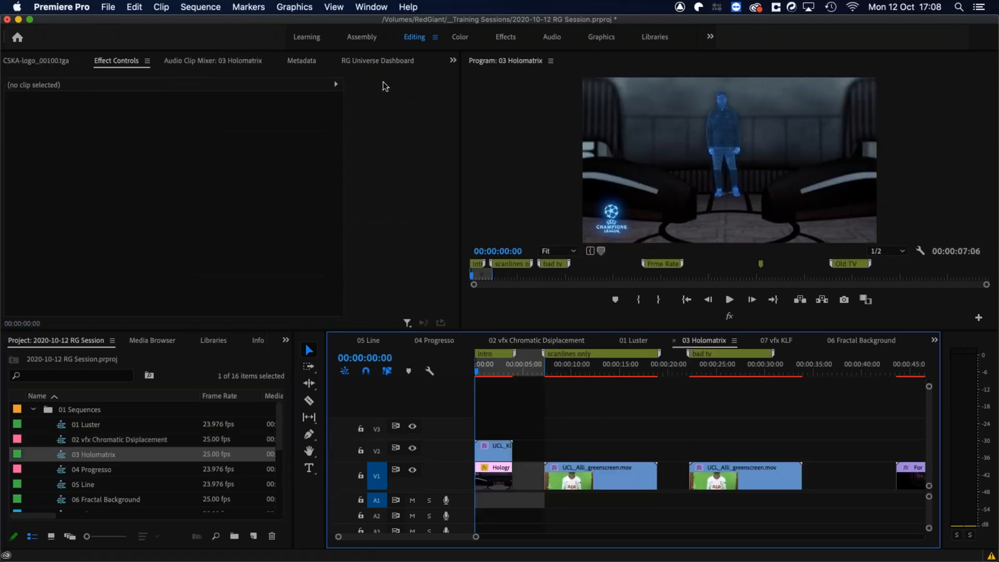
# Browse the RG Universe Dashboard to find the Holomatrix II effect in the Stylize category
pyautogui.click(364, 61)
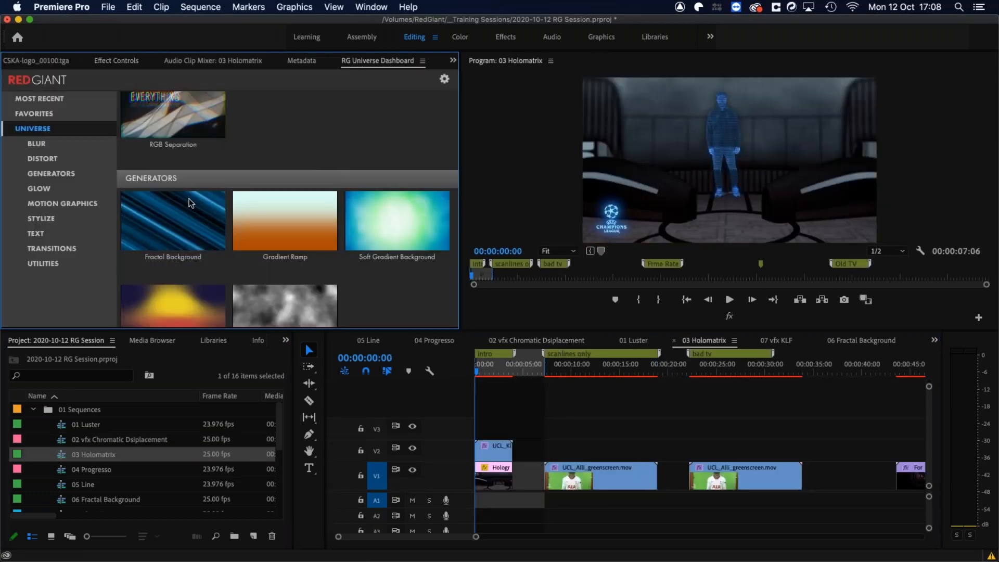
pyautogui.scroll(-5, 383, 279)
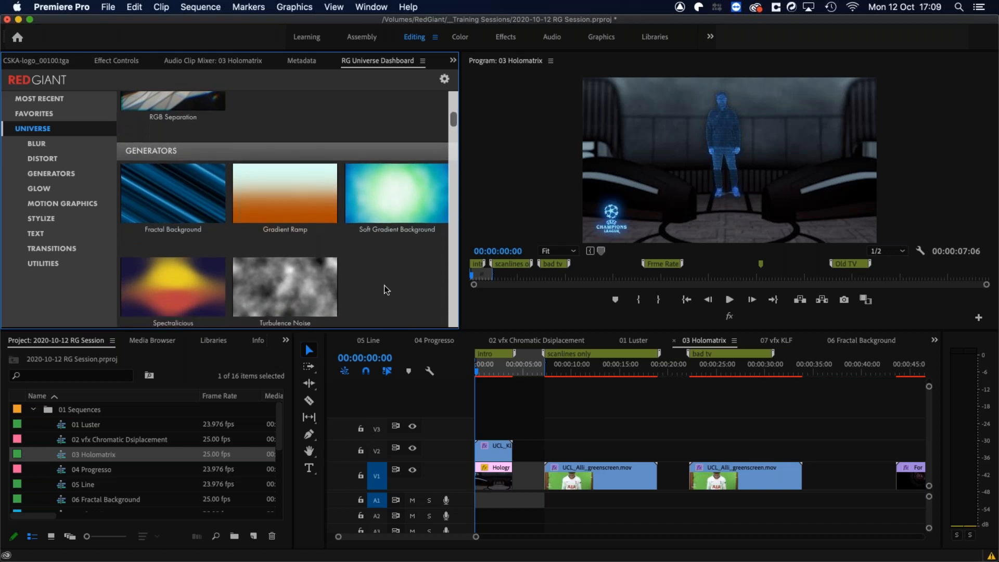
pyautogui.scroll(-10, 383, 285)
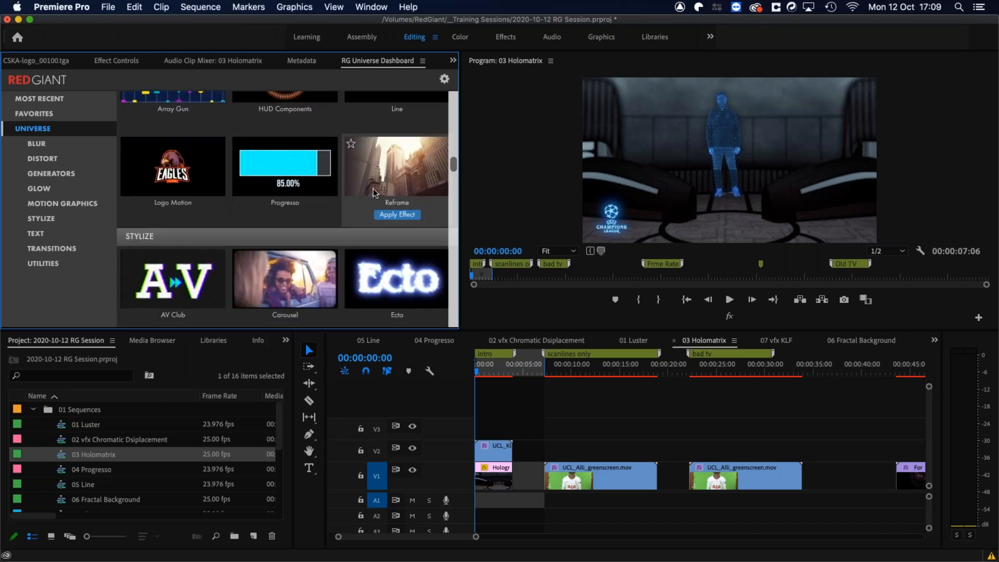
pyautogui.scroll(-5, 367, 244)
pyautogui.moveTo(301, 298)
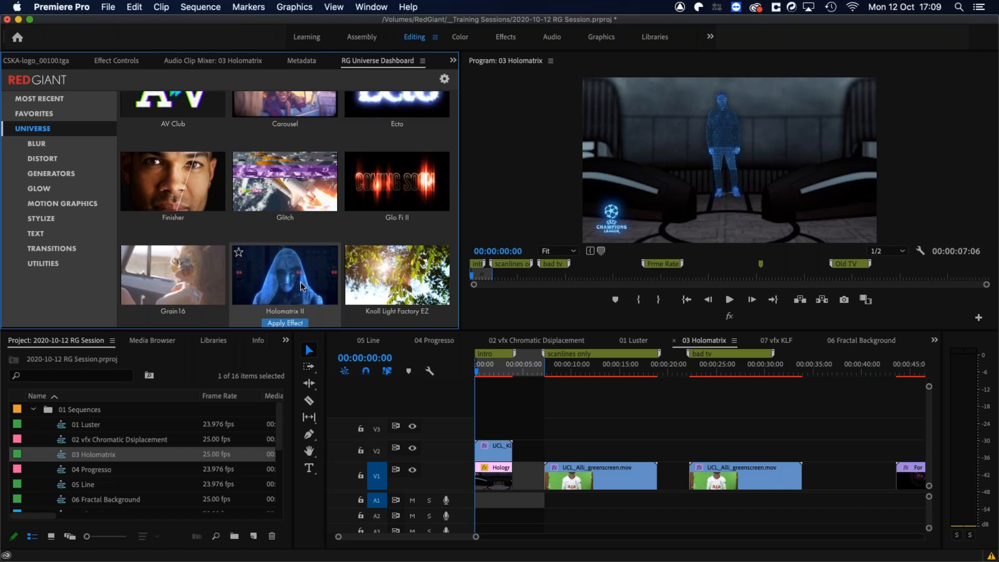
# Move to 00:00:01:19 in the intro section and view the Holomatrix II settings of the clip on V2
pyautogui.moveTo(484, 373)
pyautogui.mouseDown()
pyautogui.moveTo(501, 370)
pyautogui.moveTo(492, 371)
pyautogui.mouseUp()
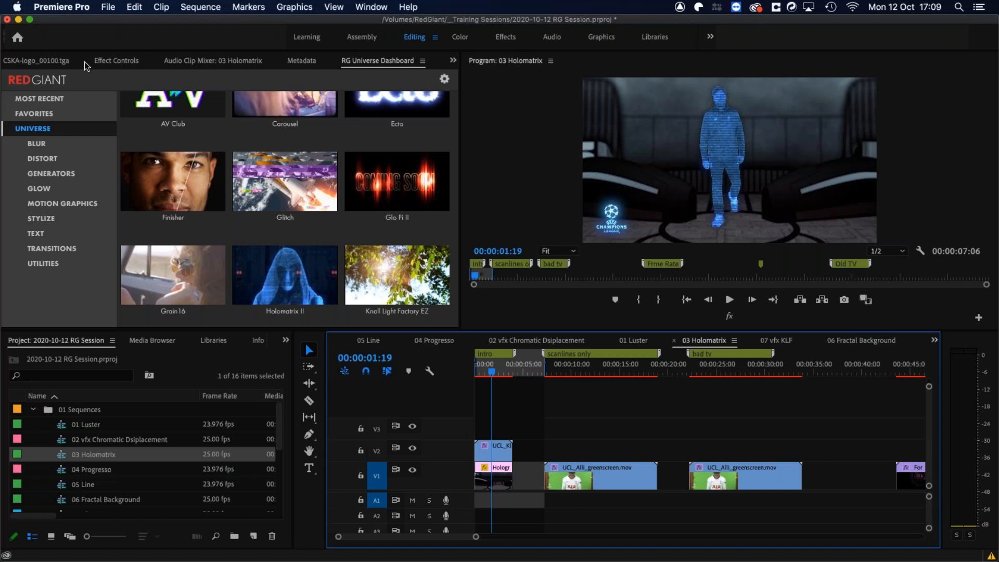
pyautogui.click(116, 60)
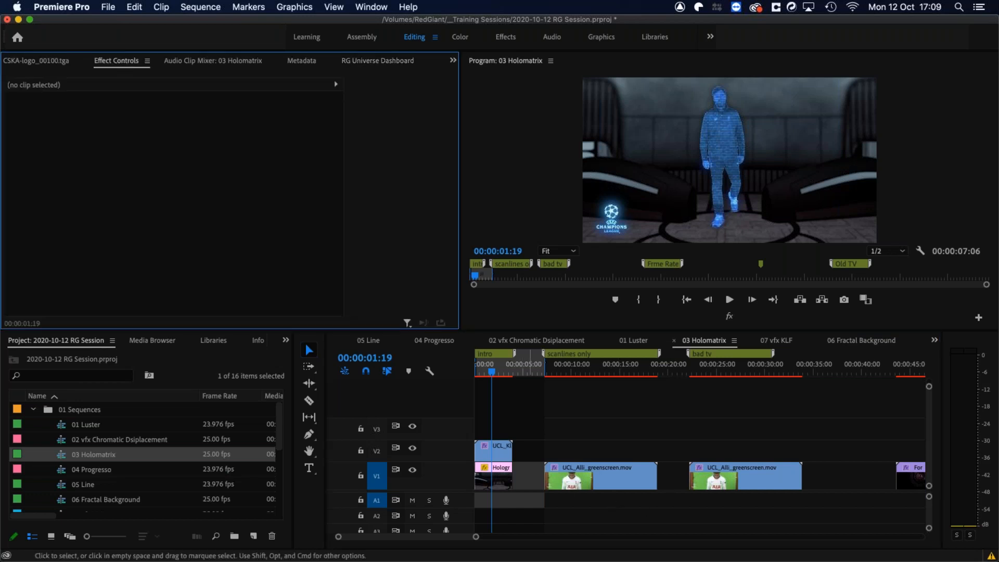
pyautogui.click(493, 451)
pyautogui.moveTo(451, 157); pyautogui.dragTo(441, 269)
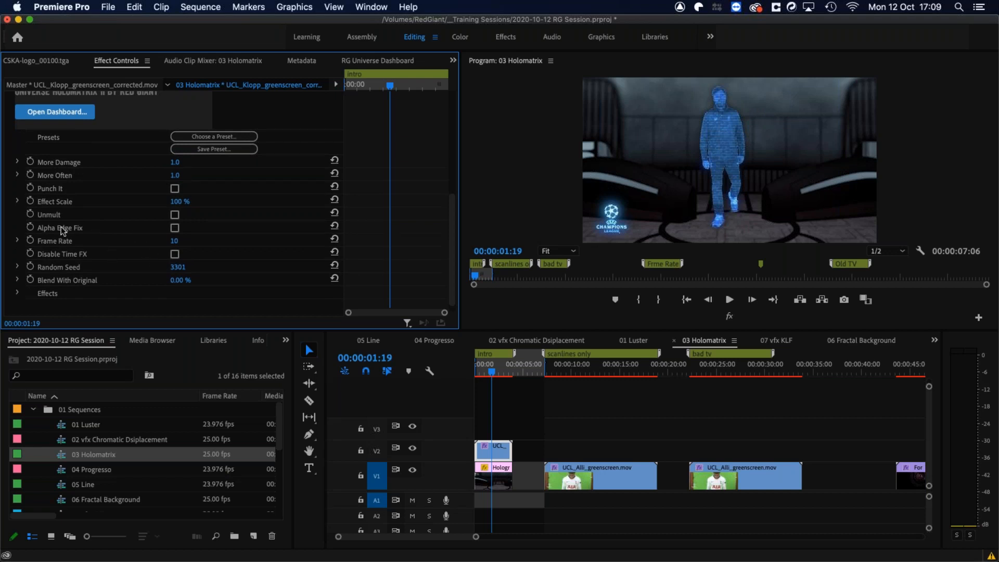
# Examine the Effect Scale, More Often, More Damage and Random Seed sliders of the V2 clip's Holomatrix II effect
pyautogui.click(18, 202)
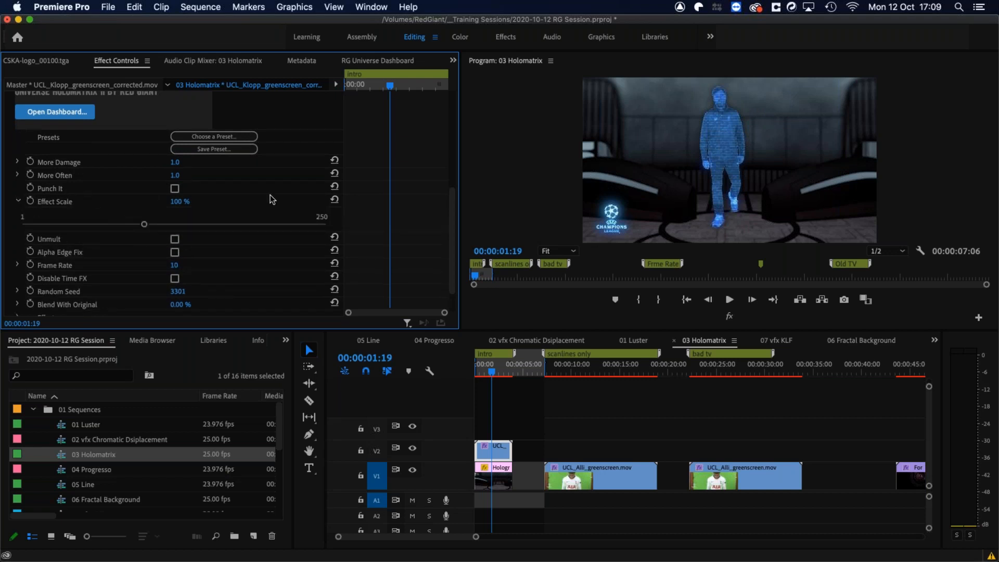
pyautogui.moveTo(451, 199); pyautogui.dragTo(457, 235)
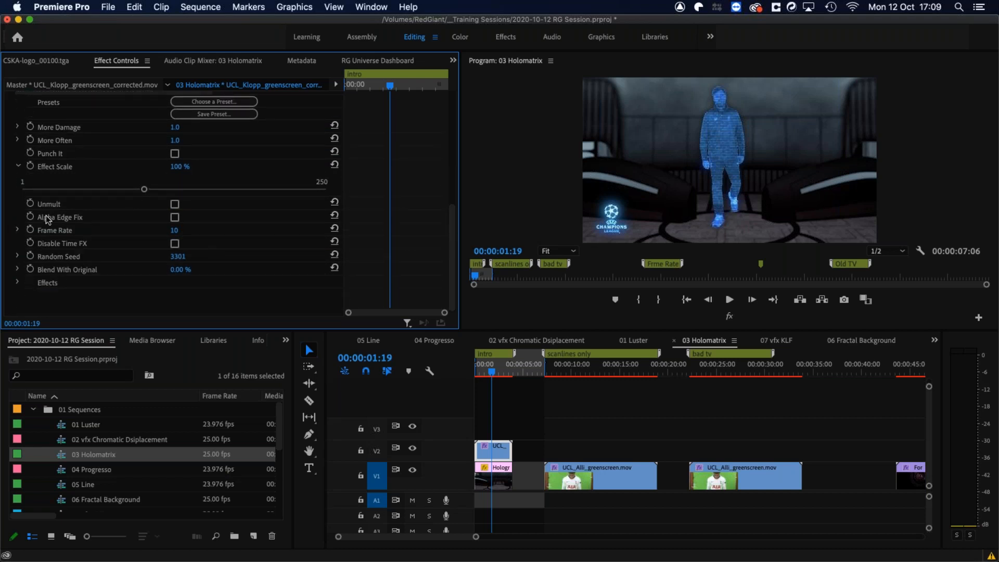
pyautogui.click(16, 141)
pyautogui.click(17, 127)
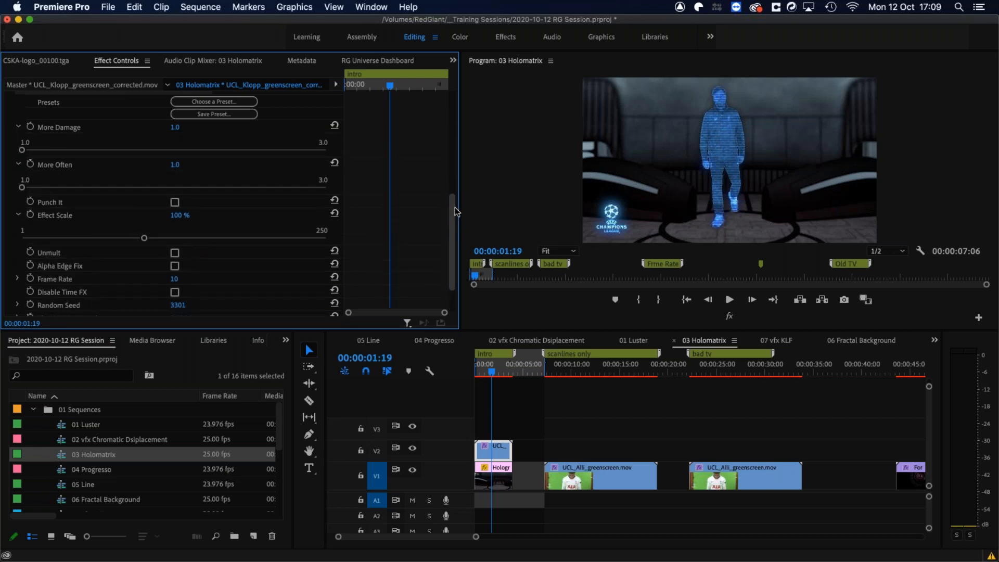
pyautogui.moveTo(453, 206); pyautogui.dragTo(458, 242)
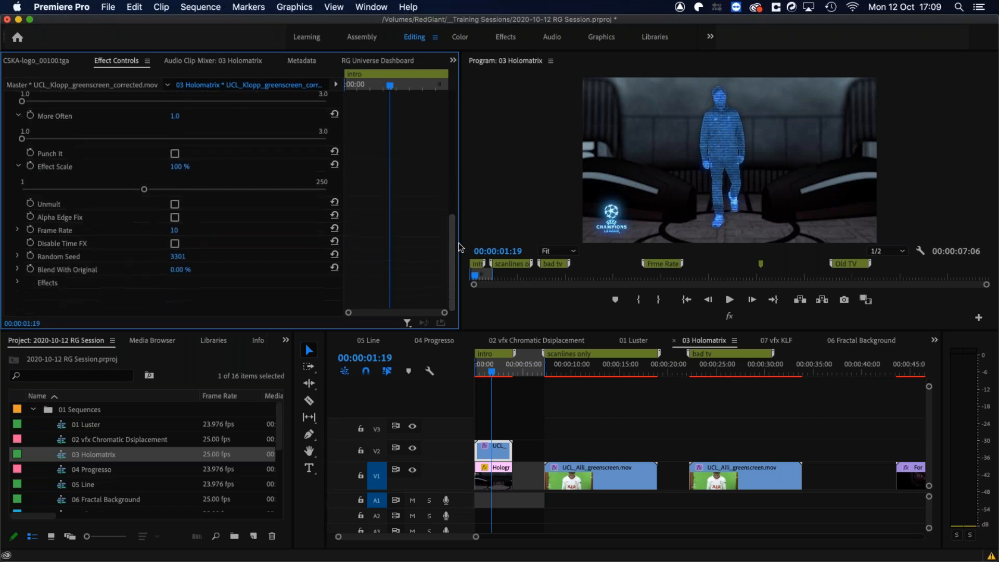
pyautogui.click(17, 256)
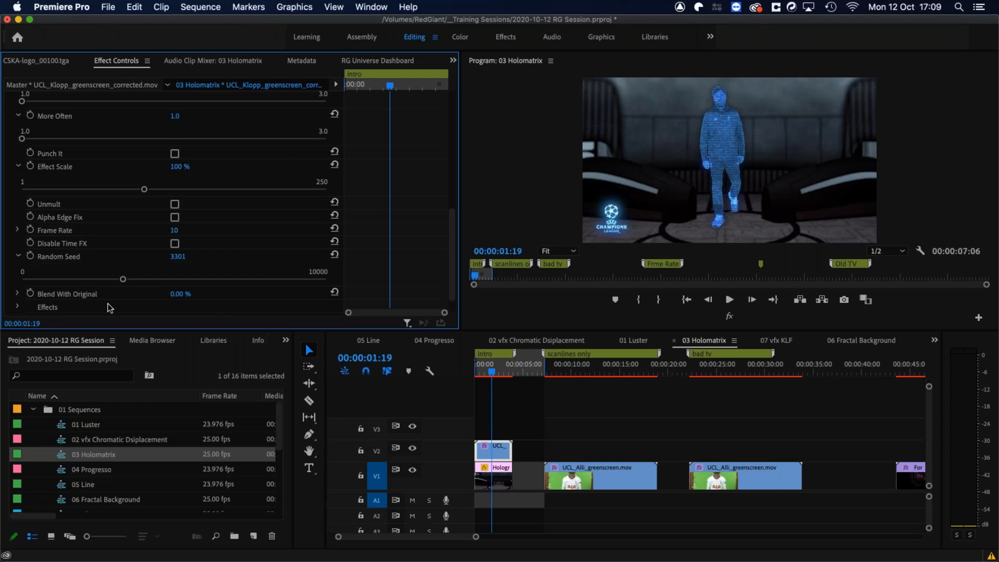
pyautogui.click(17, 256)
# Expand the Holomatrix II Effects group and turn Colorization off and back on to compare the hologram's look
pyautogui.click(18, 284)
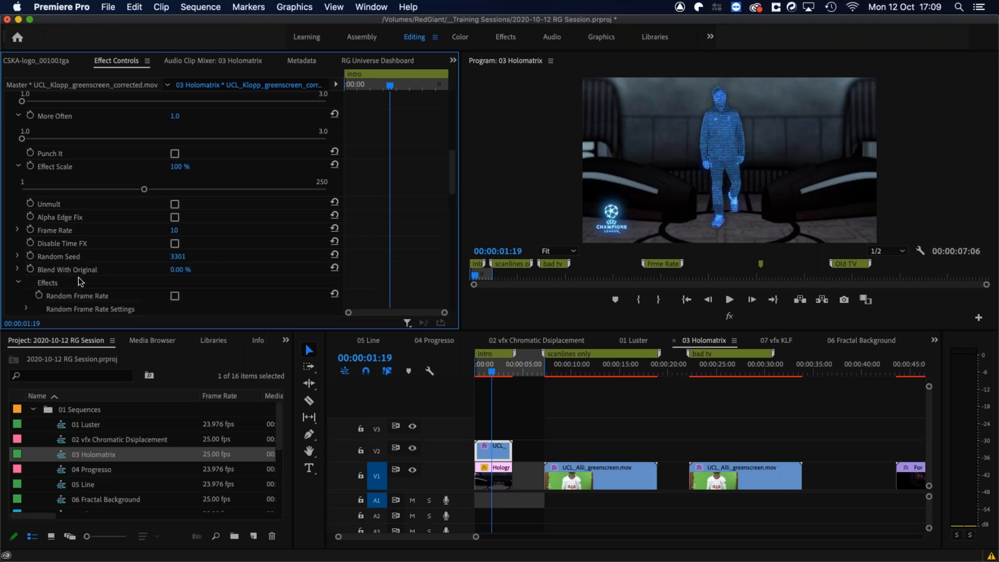
pyautogui.moveTo(449, 178); pyautogui.dragTo(458, 203)
pyautogui.scroll(-4, 178, 152)
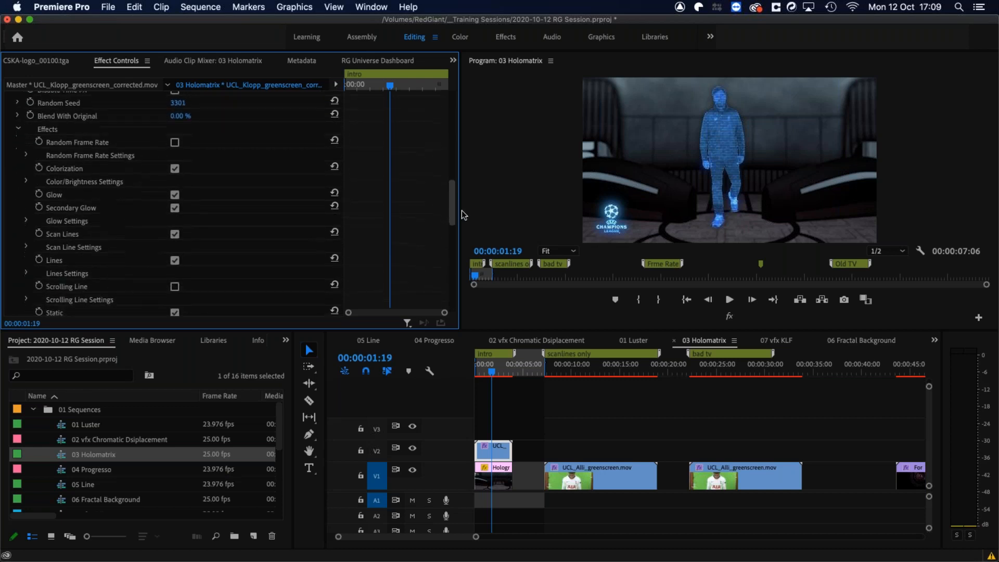
pyautogui.click(175, 155)
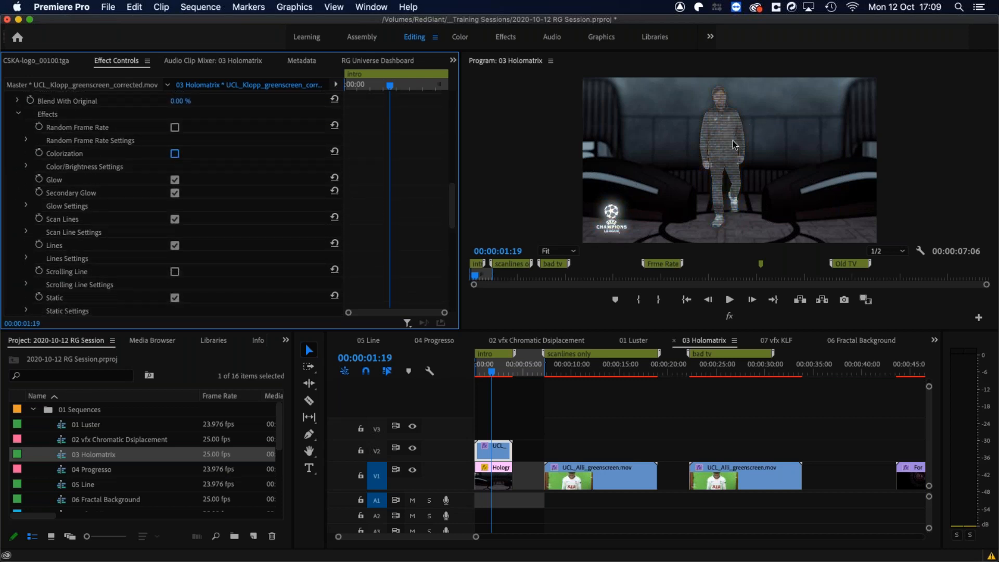
pyautogui.click(175, 154)
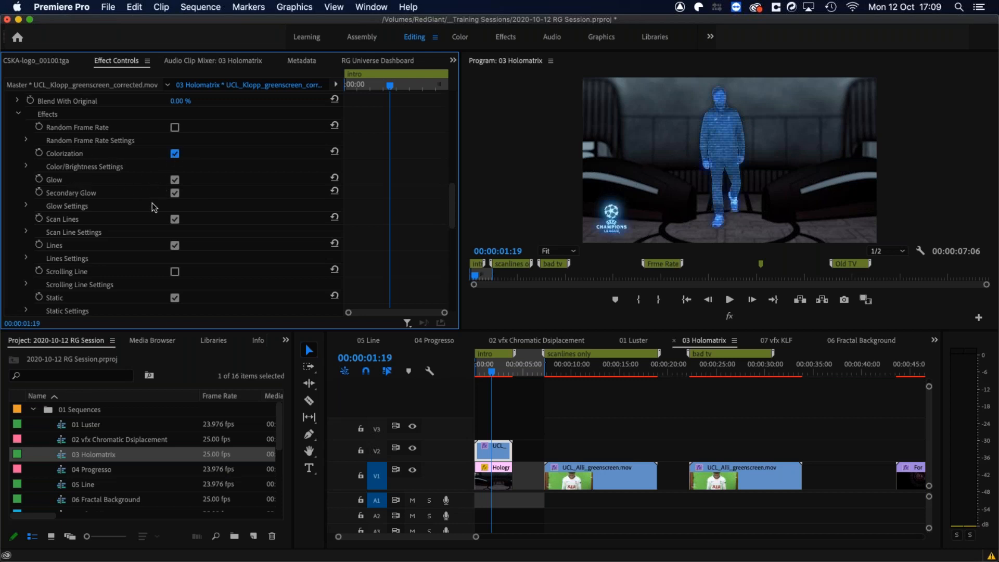
# Move to 00:00:10:24, select the UCL_Alli_greenscreen.mov clip in the scanlines only section, and view its Scan Line and Lines settings
pyautogui.click(579, 364)
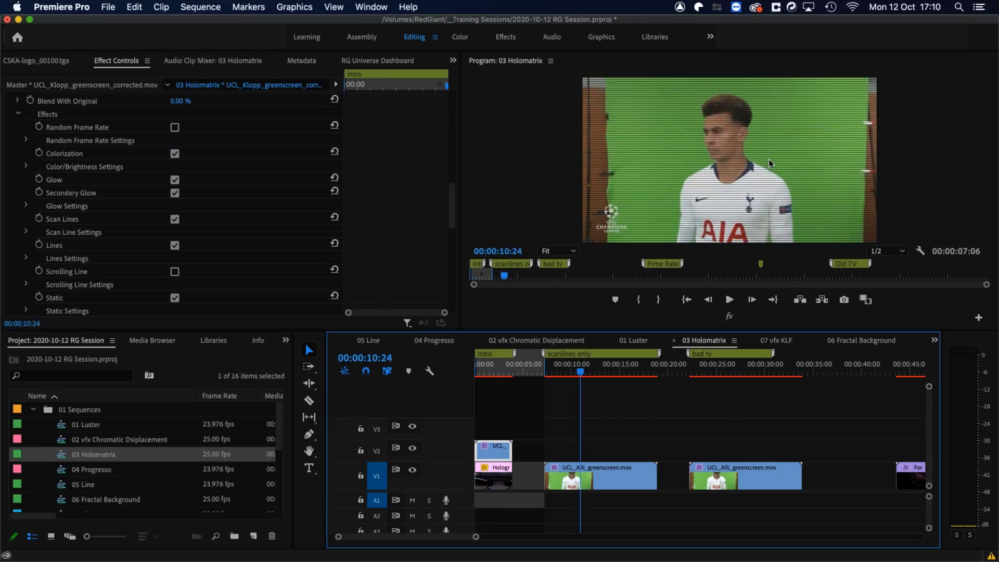
pyautogui.click(622, 475)
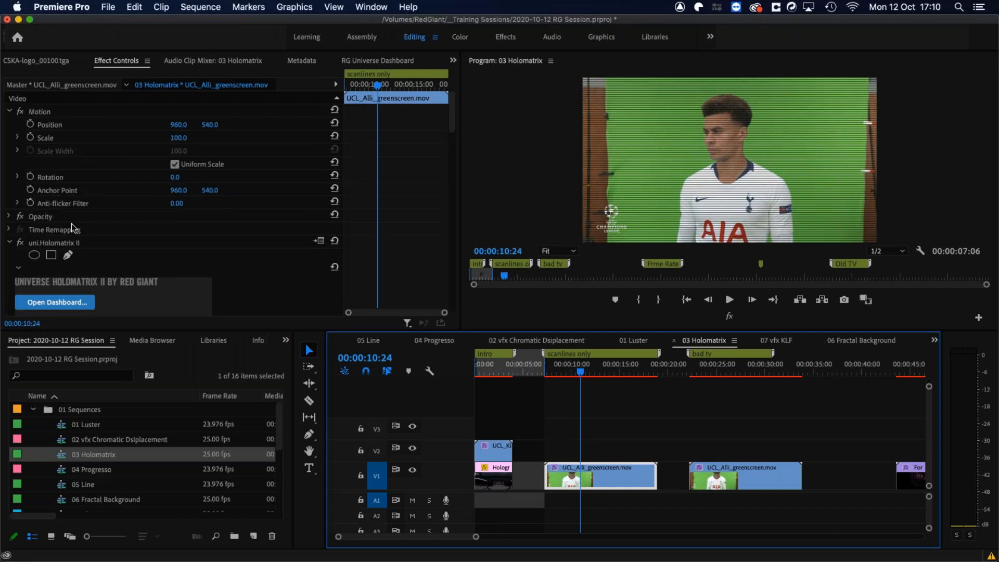
pyautogui.scroll(-10, 274, 236)
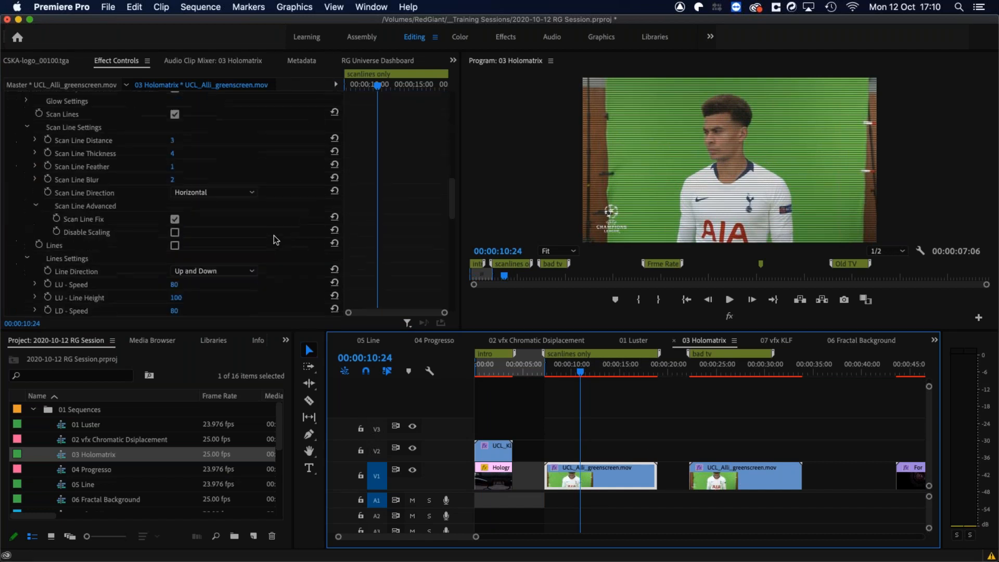
pyautogui.scroll(5, 275, 239)
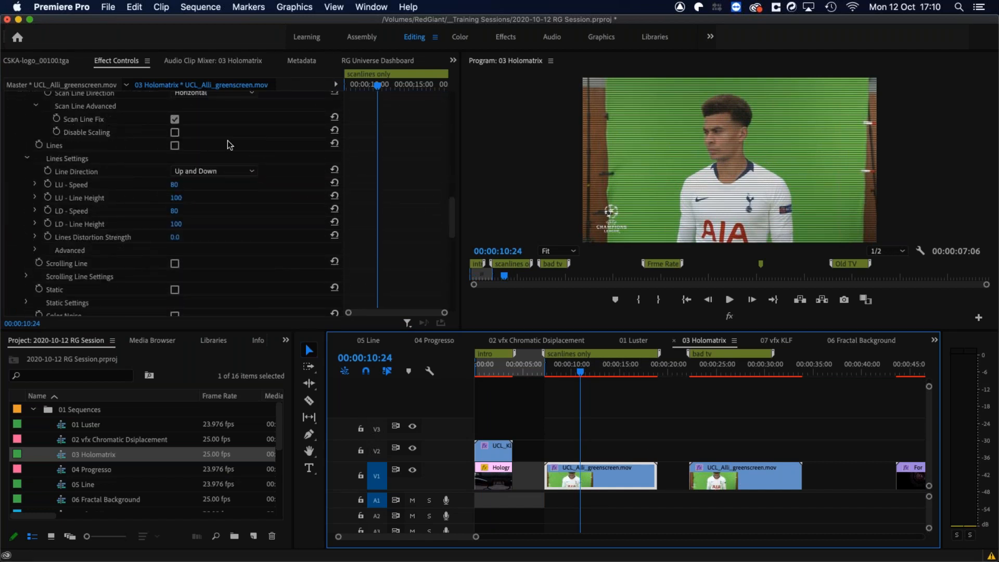
pyautogui.scroll(4, 245, 146)
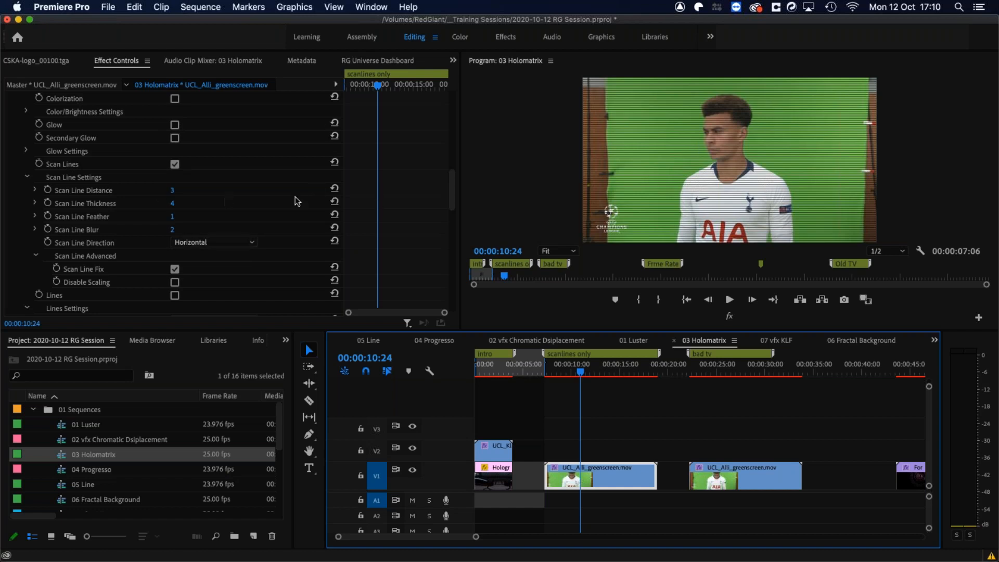
# Enable Colorization on the scanlines only clip and set Colorize % to 68.0 in the Color/Brightness Settings
pyautogui.click(176, 99)
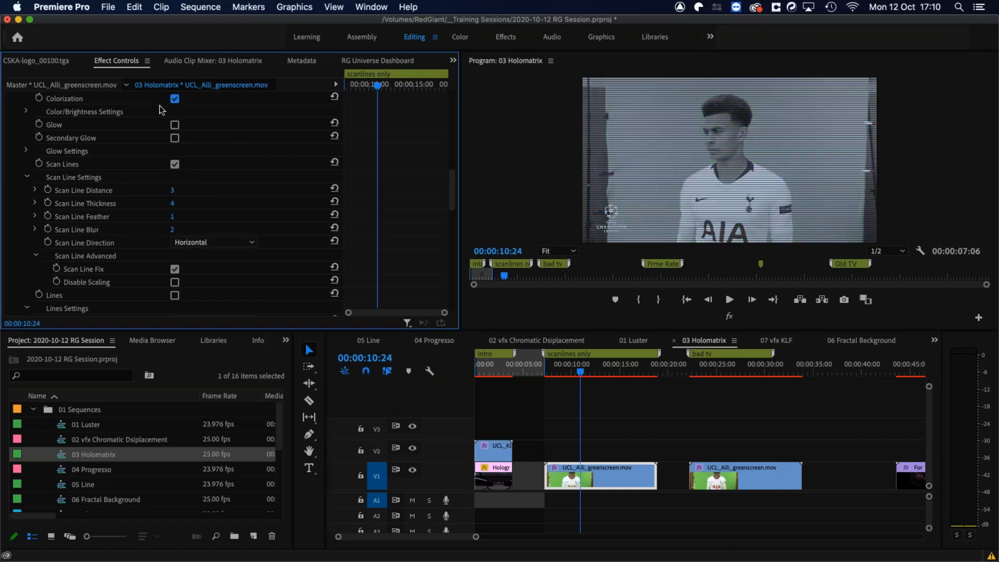
pyautogui.click(26, 111)
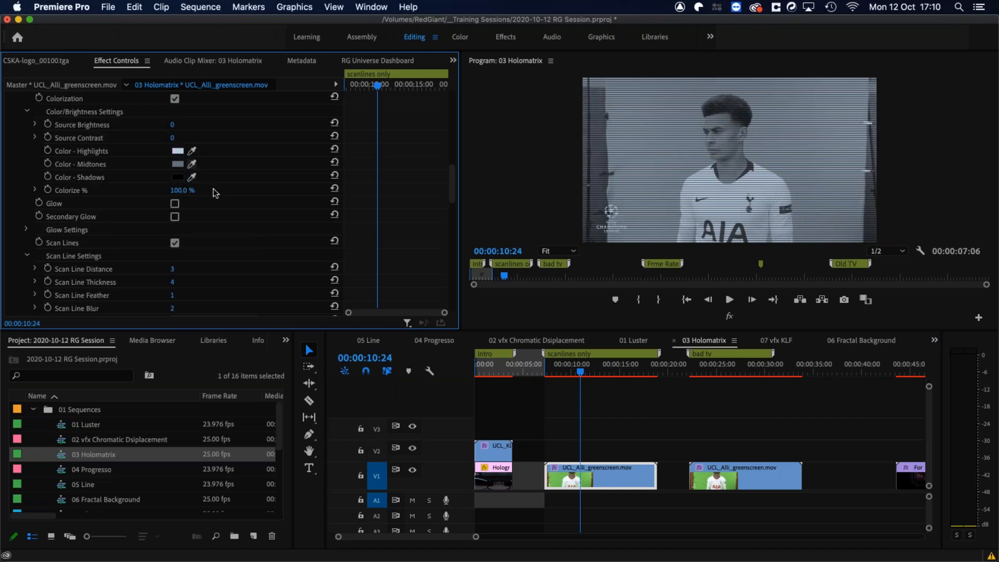
pyautogui.moveTo(167, 191); pyautogui.dragTo(140, 191)
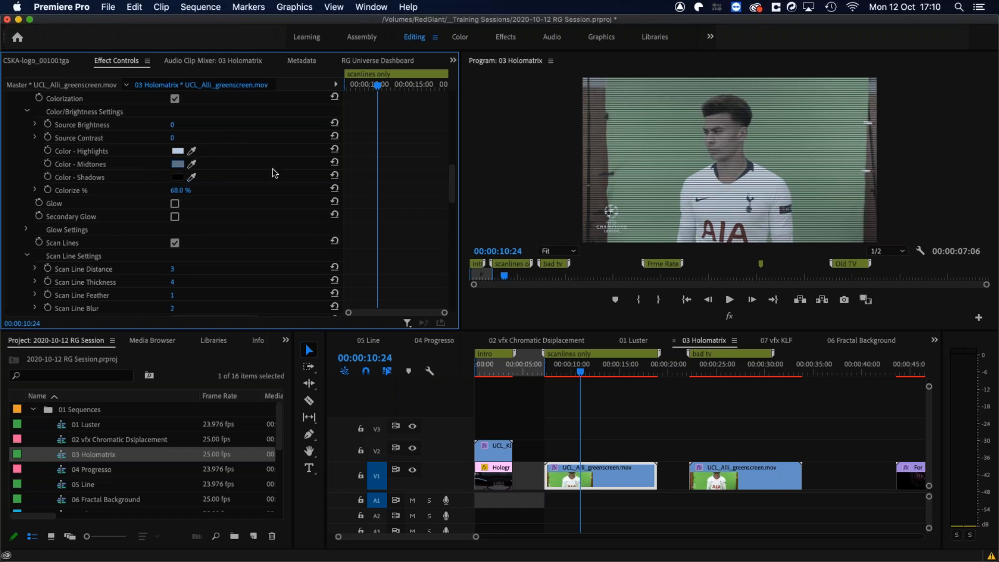
# Enable Interference Ghost on the scanlines only clip, with % Chance of Interference at 32.0 and Interference Opacity at 71.0
pyautogui.scroll(-5, 450, 187)
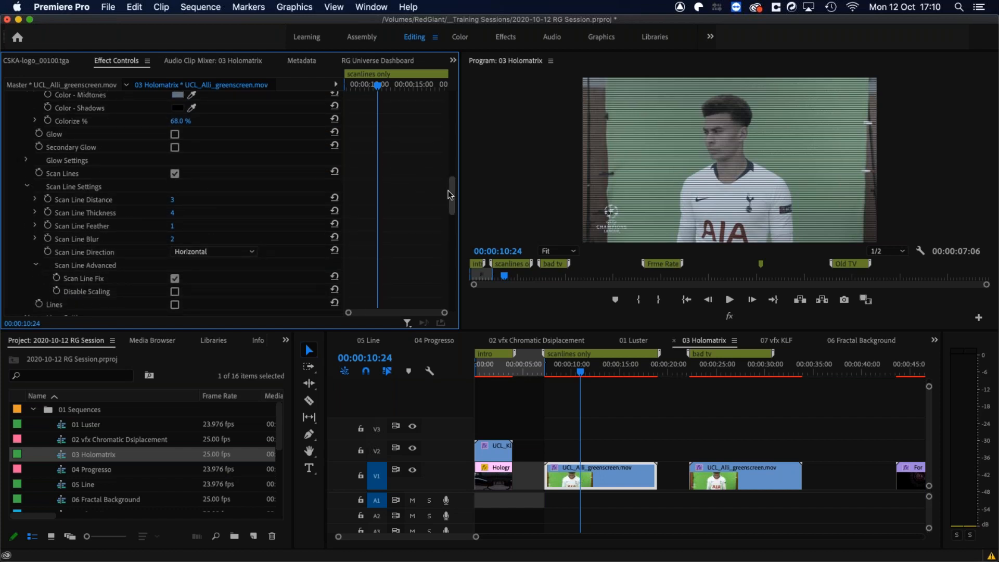
pyautogui.moveTo(454, 190); pyautogui.dragTo(450, 150)
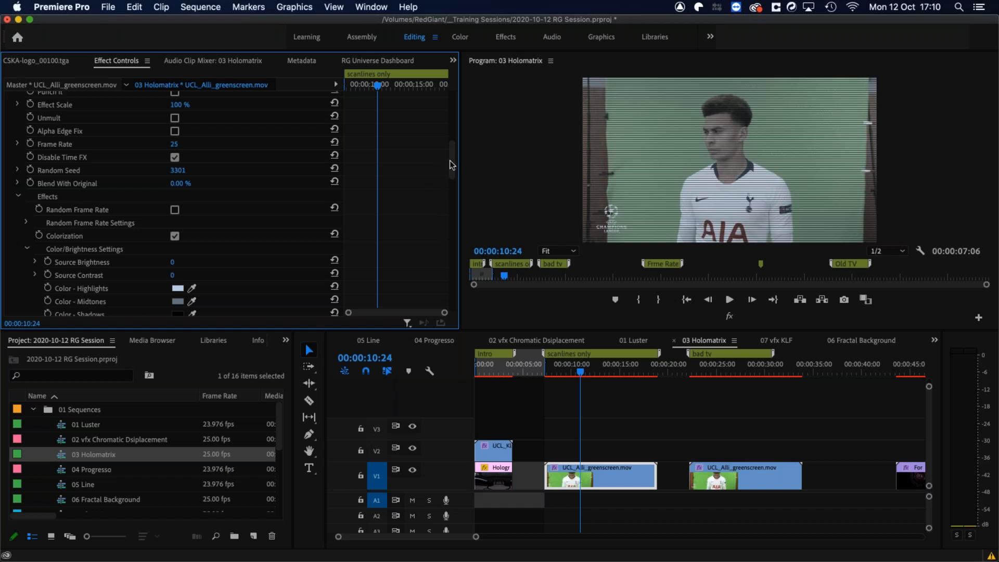
pyautogui.moveTo(454, 158); pyautogui.dragTo(457, 182)
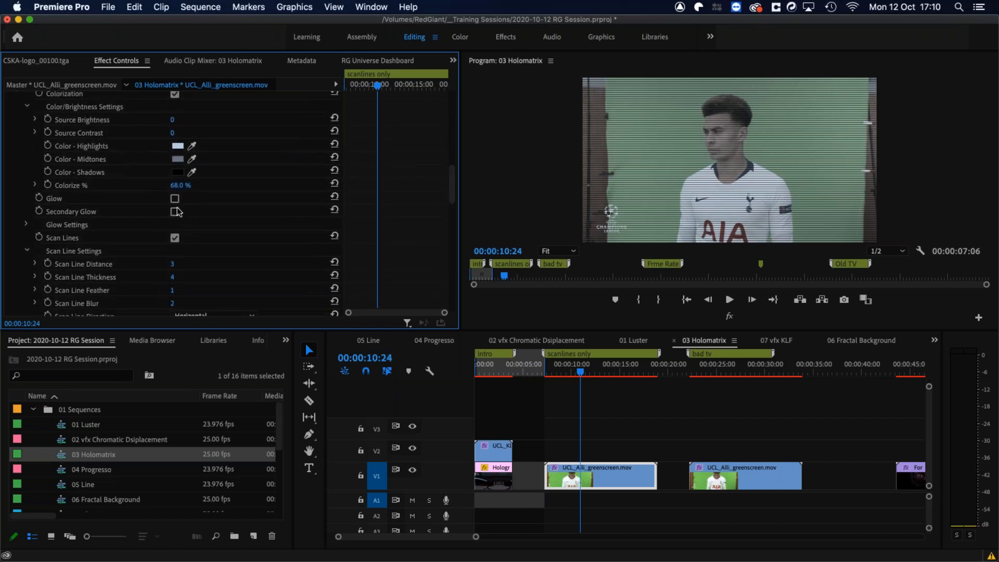
pyautogui.moveTo(452, 192); pyautogui.dragTo(294, 228)
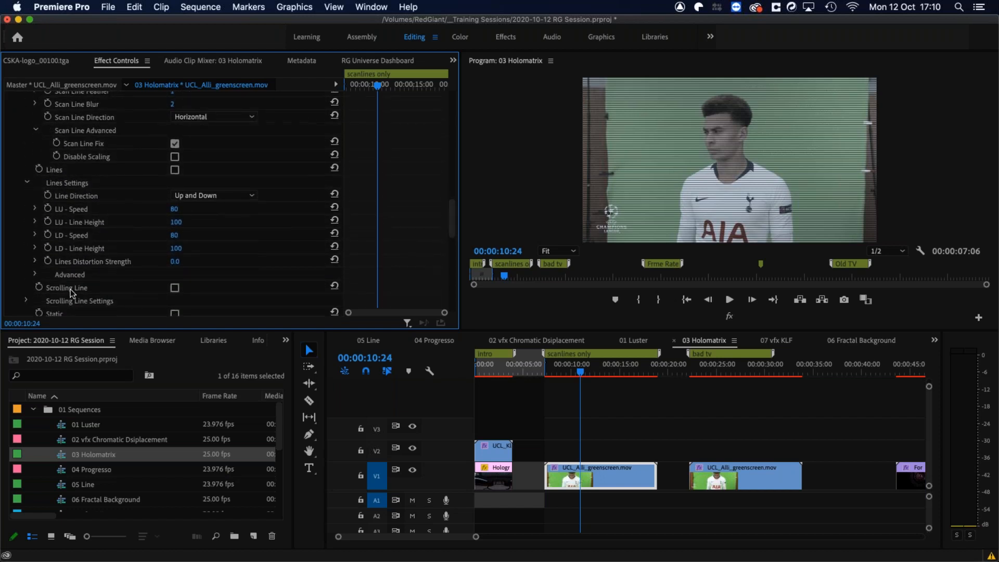
pyautogui.scroll(-5, 454, 234)
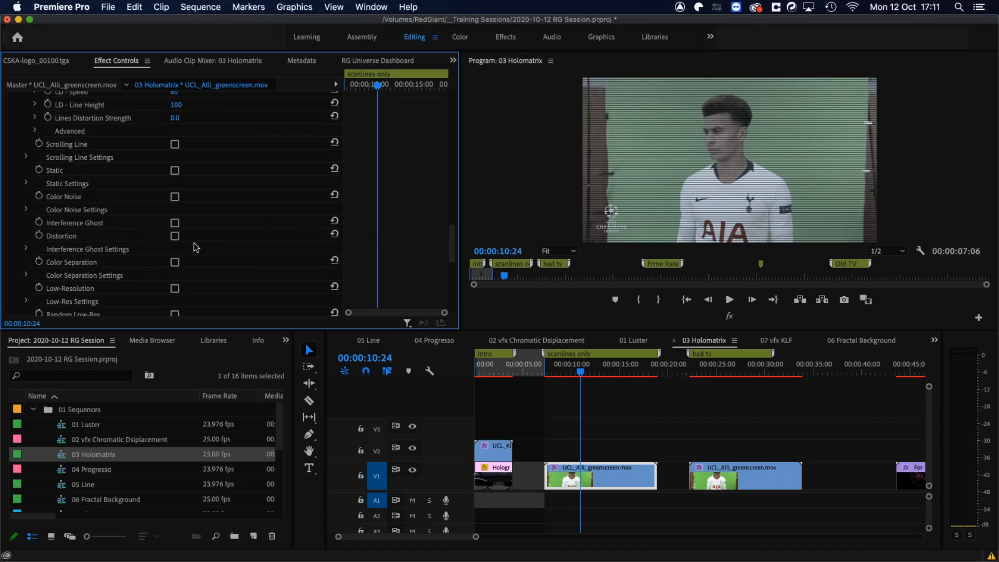
pyautogui.click(175, 223)
pyautogui.moveTo(451, 235)
pyautogui.mouseDown()
pyautogui.moveTo(459, 227)
pyautogui.moveTo(452, 234)
pyautogui.mouseUp()
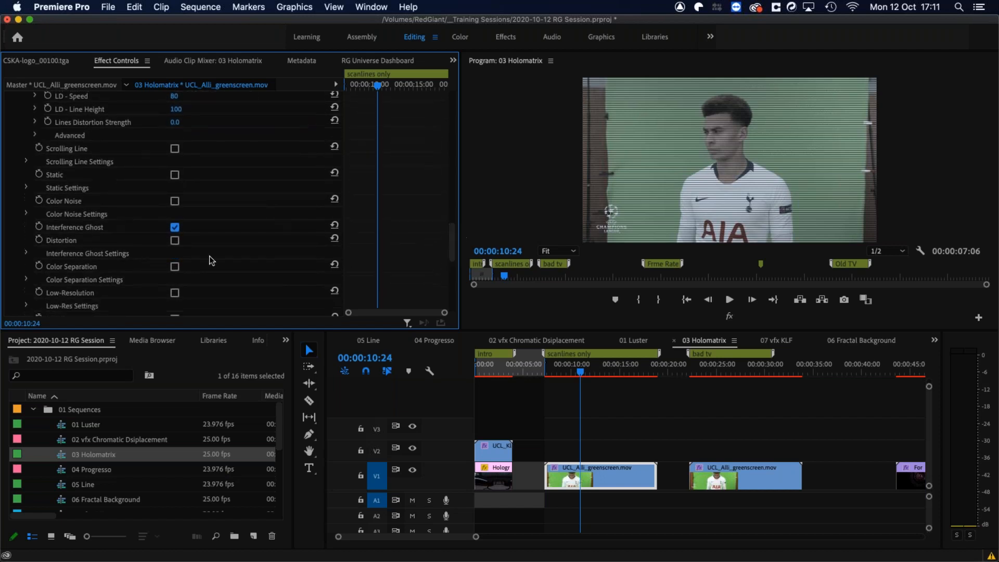
pyautogui.click(27, 253)
pyautogui.moveTo(184, 269); pyautogui.dragTo(274, 291)
pyautogui.moveTo(176, 282); pyautogui.dragTo(118, 268)
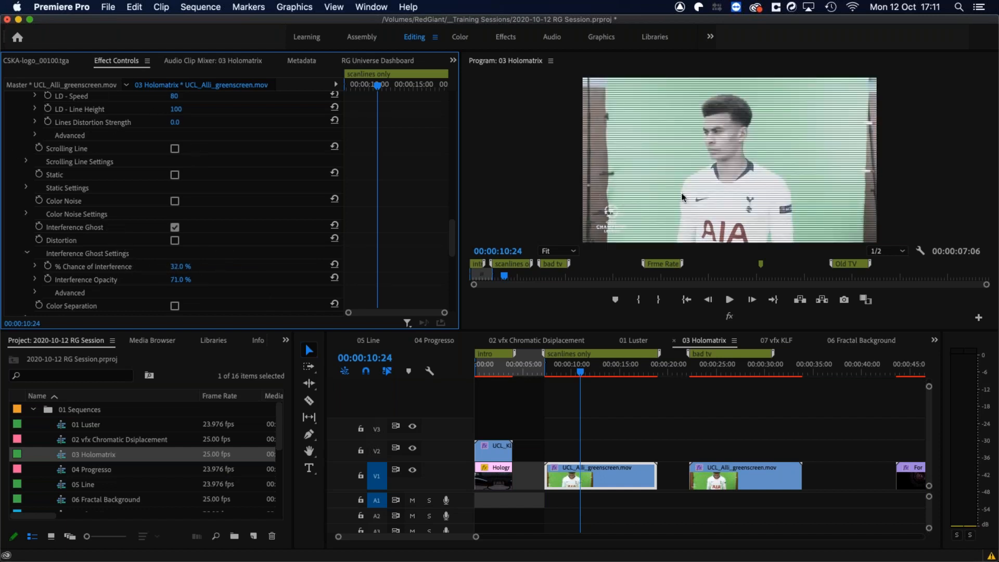
# Turn off Scan Line Fix and Scan Lines in the scanlines only clip's Holomatrix II effect
pyautogui.moveTo(452, 232); pyautogui.dragTo(448, 206)
pyautogui.click(174, 158)
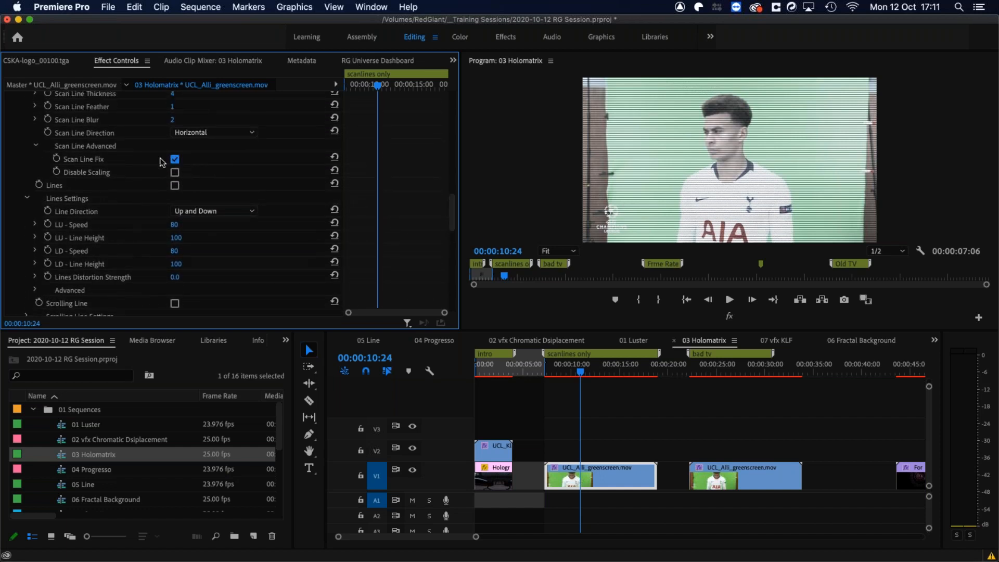
pyautogui.scroll(5, 454, 205)
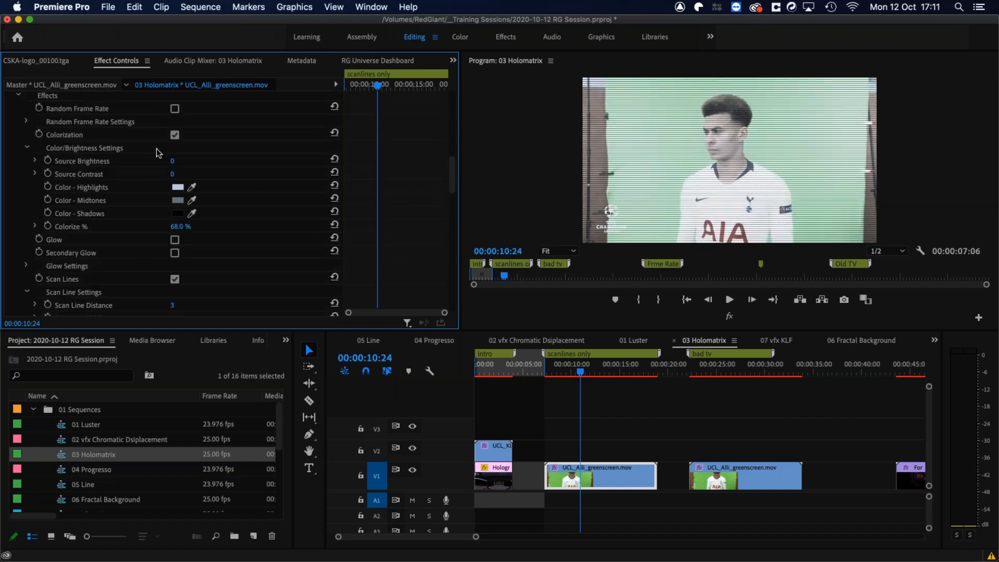
pyautogui.click(176, 280)
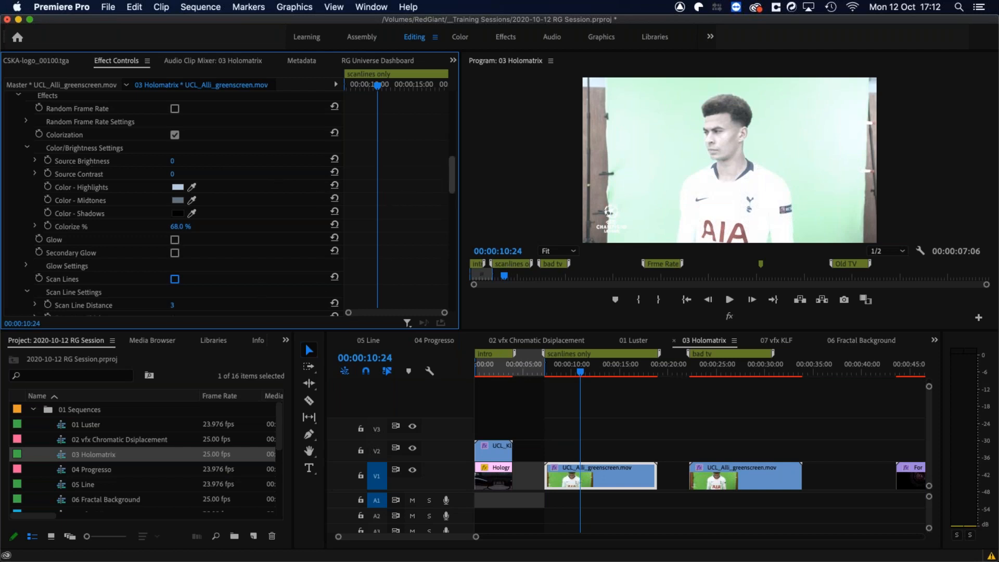
pyautogui.scroll(-5, 450, 176)
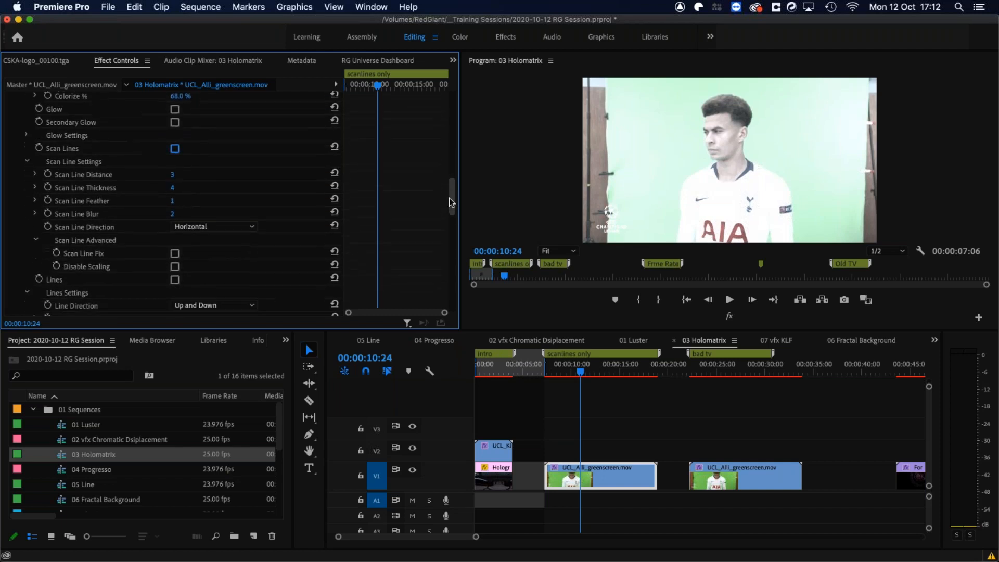
# Review the scanlines only clip's Holomatrix II settings at 00:00:11:02 and preview the bad tv section at 00:00:23:06
pyautogui.scroll(10, 445, 178)
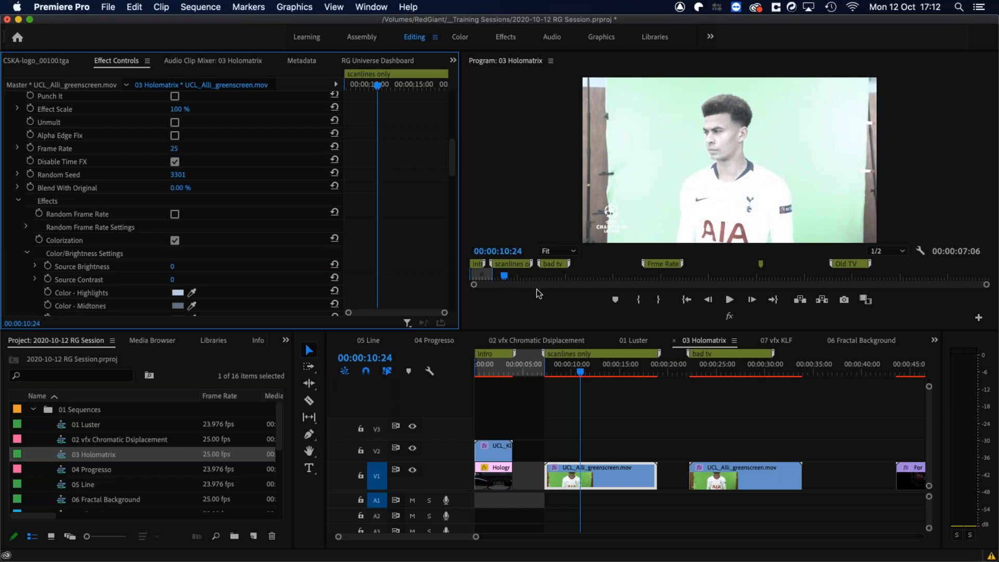
pyautogui.moveTo(599, 367); pyautogui.dragTo(584, 368)
pyautogui.moveTo(449, 167); pyautogui.dragTo(414, 247)
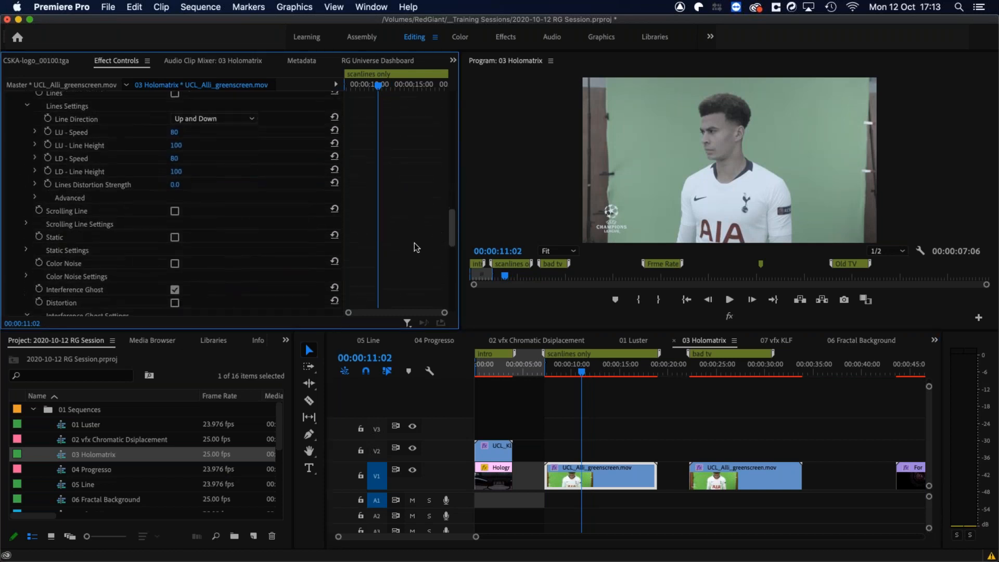
pyautogui.moveTo(713, 368)
pyautogui.mouseDown()
pyautogui.moveTo(703, 368)
pyautogui.moveTo(740, 368)
pyautogui.moveTo(699, 369)
pyautogui.mouseUp()
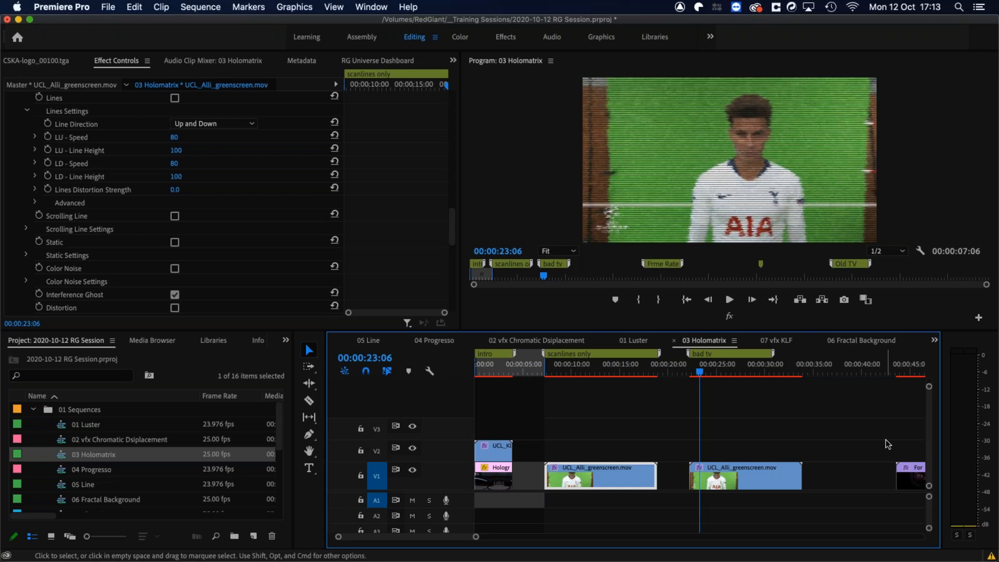
# Open the 04 Progresso sequence and preview the animated arc of its first Grey clip, stopping at 00:00:01:13
pyautogui.doubleClick(61, 474)
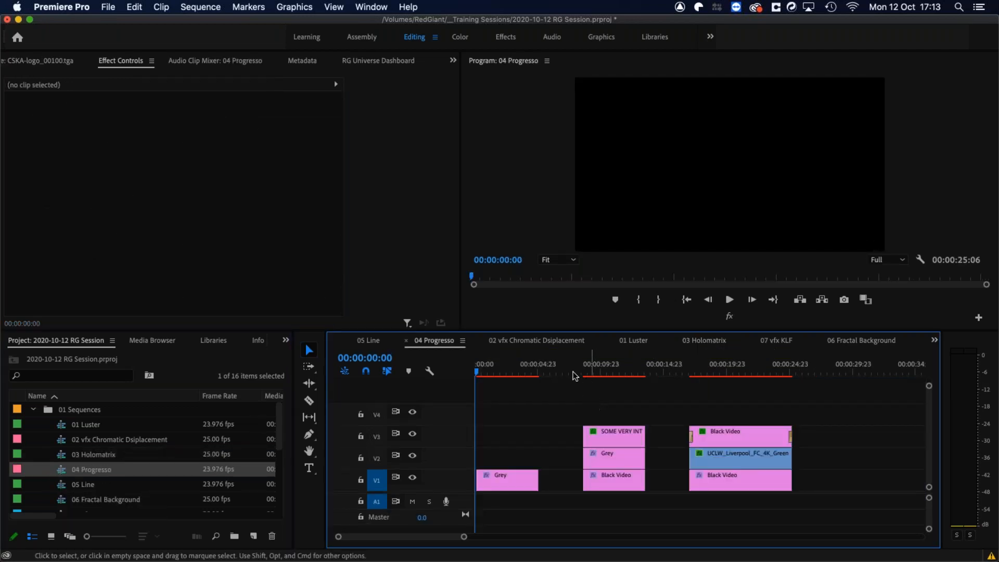
pyautogui.moveTo(485, 370); pyautogui.dragTo(558, 369)
pyautogui.press('space')
pyautogui.moveTo(483, 373)
pyautogui.mouseDown()
pyautogui.moveTo(515, 370)
pyautogui.moveTo(484, 375)
pyautogui.moveTo(493, 372)
pyautogui.mouseUp()
# Examine the Progresso presets among the Universe motion graphics effects, from Arc through Linear Bar and Linear Sequence to Pie
pyautogui.click(364, 60)
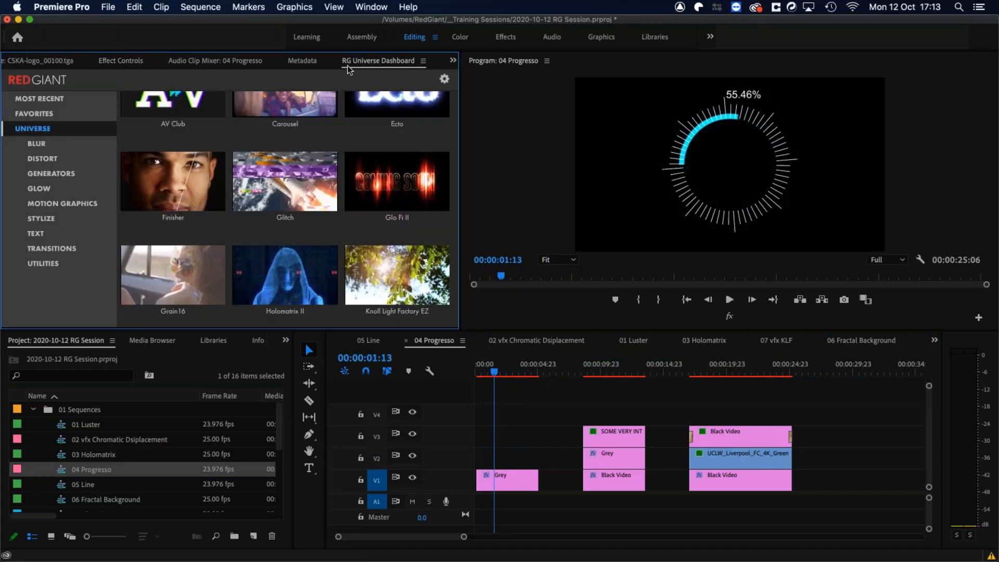
pyautogui.click(72, 207)
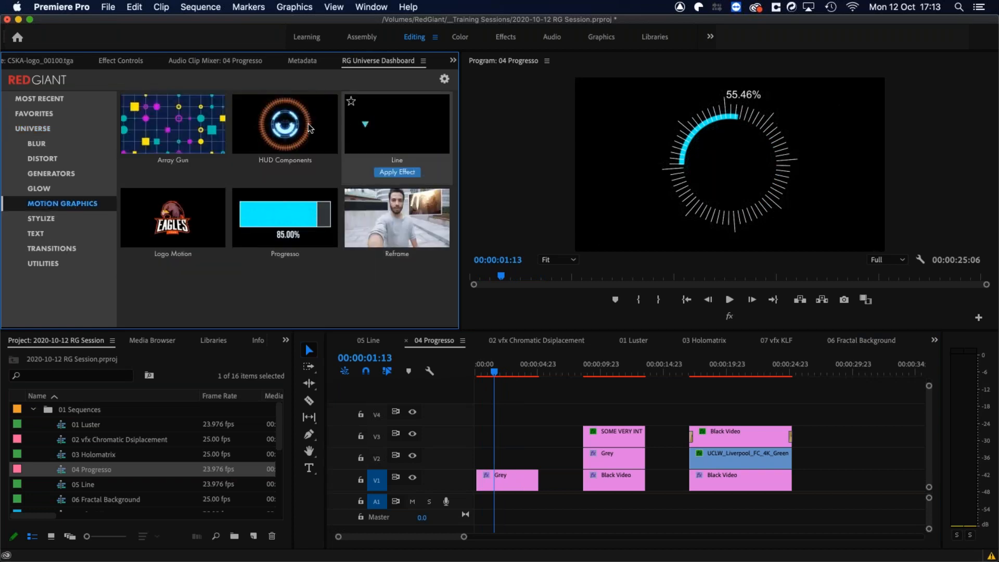
pyautogui.click(302, 237)
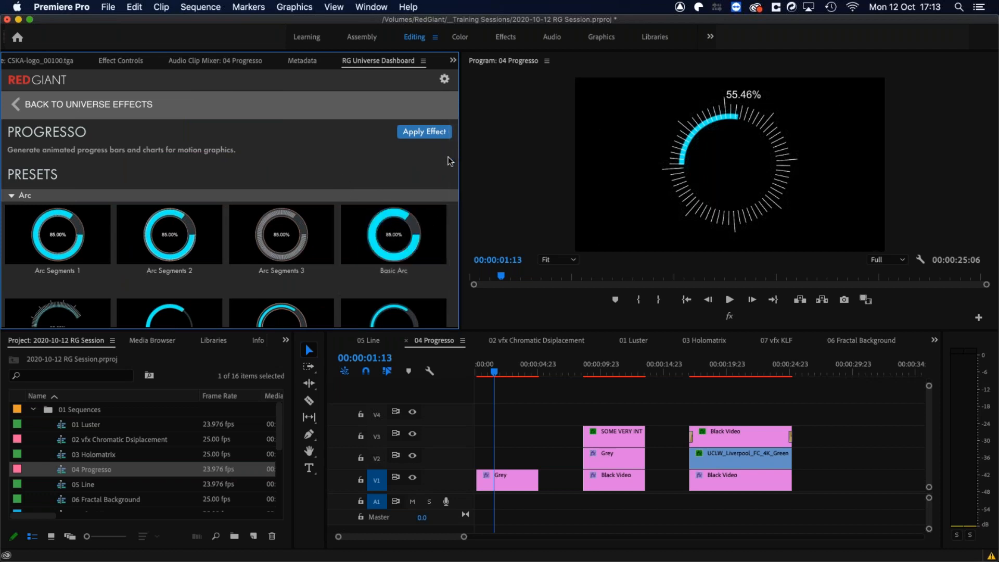
pyautogui.moveTo(411, 217)
pyautogui.scroll(-2, 411, 220)
pyautogui.scroll(-3, 411, 220)
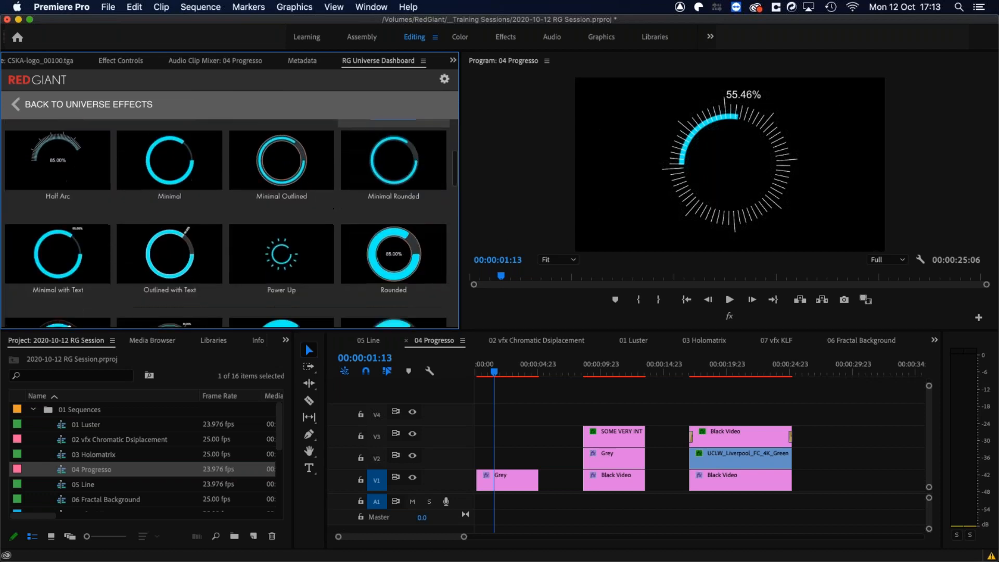
pyautogui.moveTo(323, 282)
pyautogui.scroll(-5, 320, 287)
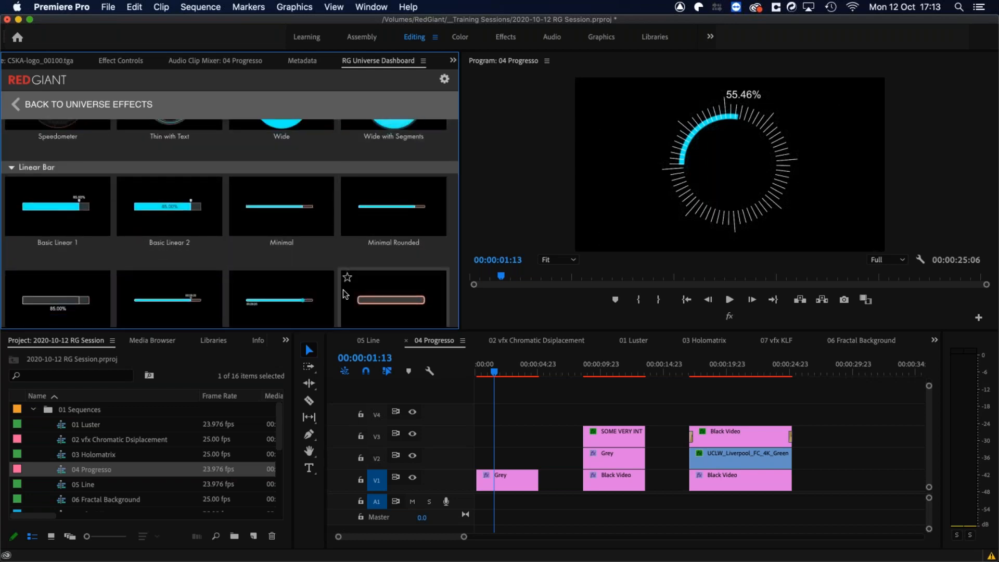
pyautogui.scroll(-5, 342, 289)
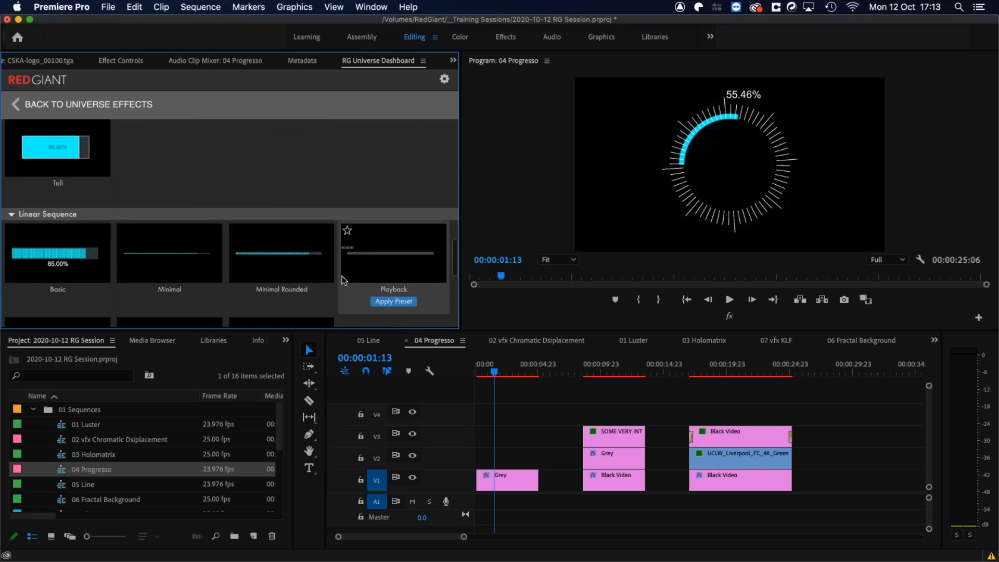
pyautogui.scroll(-5, 342, 275)
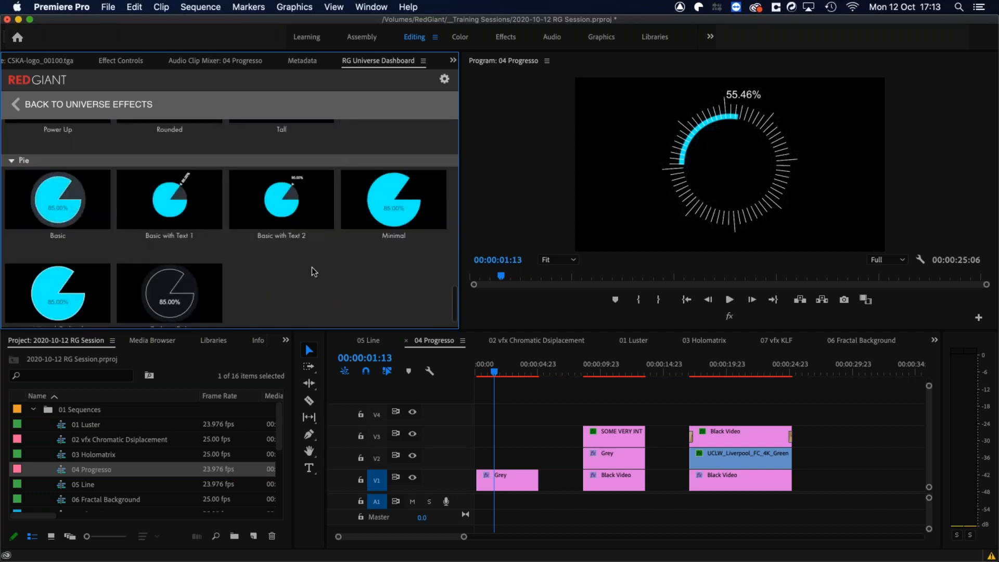
# Select the first Grey clip and examine its Progresso chart type, progress keyframes and text settings
pyautogui.click(171, 249)
pyautogui.click(121, 60)
pyautogui.scroll(-1, 447, 135)
pyautogui.scroll(-10, 446, 135)
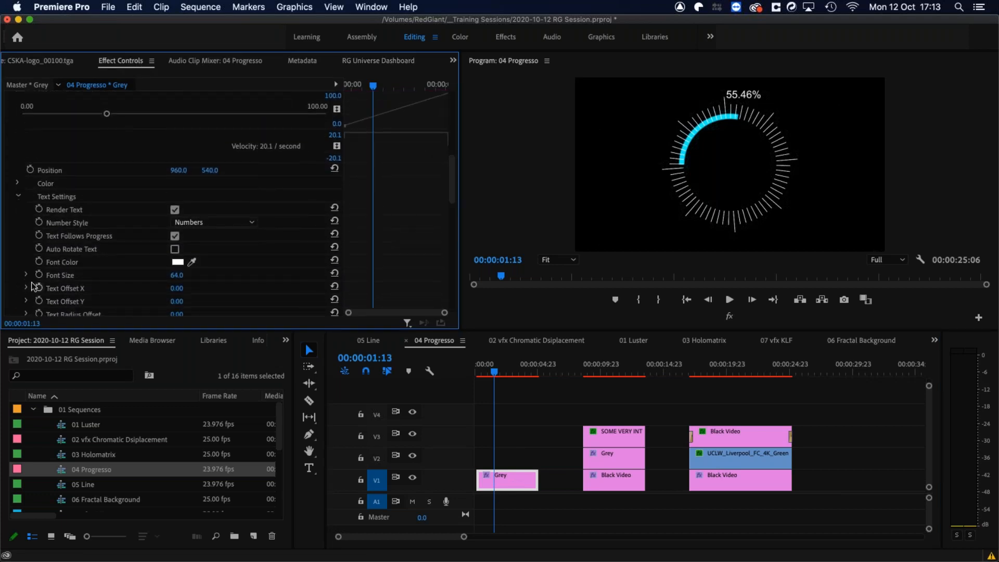
pyautogui.scroll(-1, 451, 179)
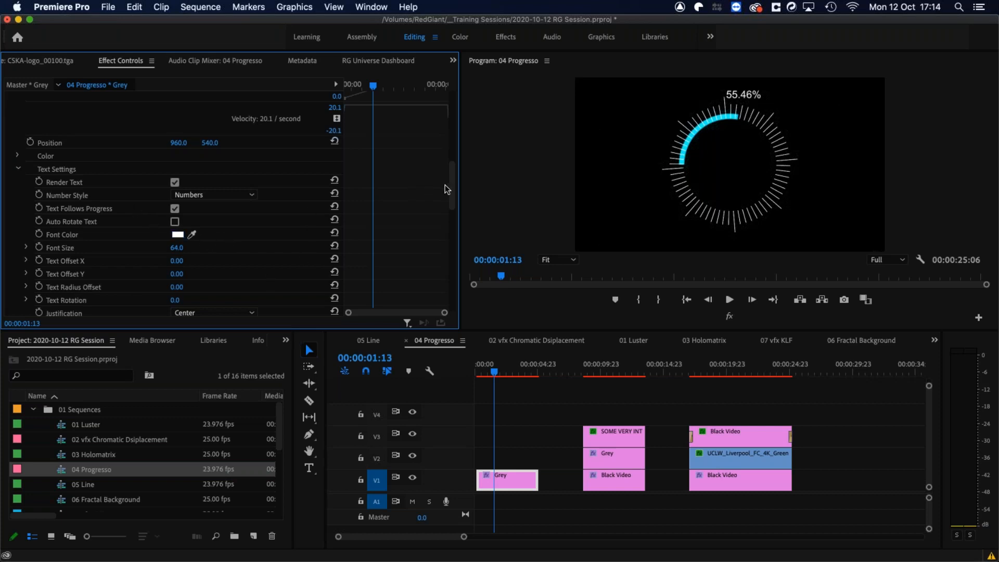
pyautogui.moveTo(460, 187)
pyautogui.mouseDown()
pyautogui.moveTo(438, 217)
pyautogui.moveTo(451, 148)
pyautogui.moveTo(414, 142)
pyautogui.mouseUp()
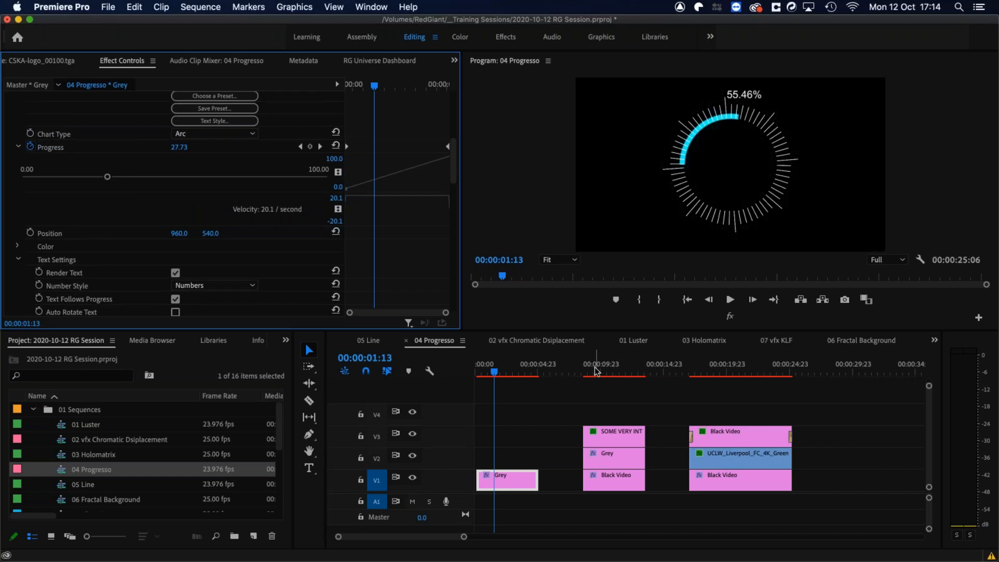
# Preview the statistics section up to 00:00:12:01 and inspect its title graphic and the five uni.Progresso effects' keyframes on the Grey clip
pyautogui.moveTo(590, 368); pyautogui.dragTo(639, 371)
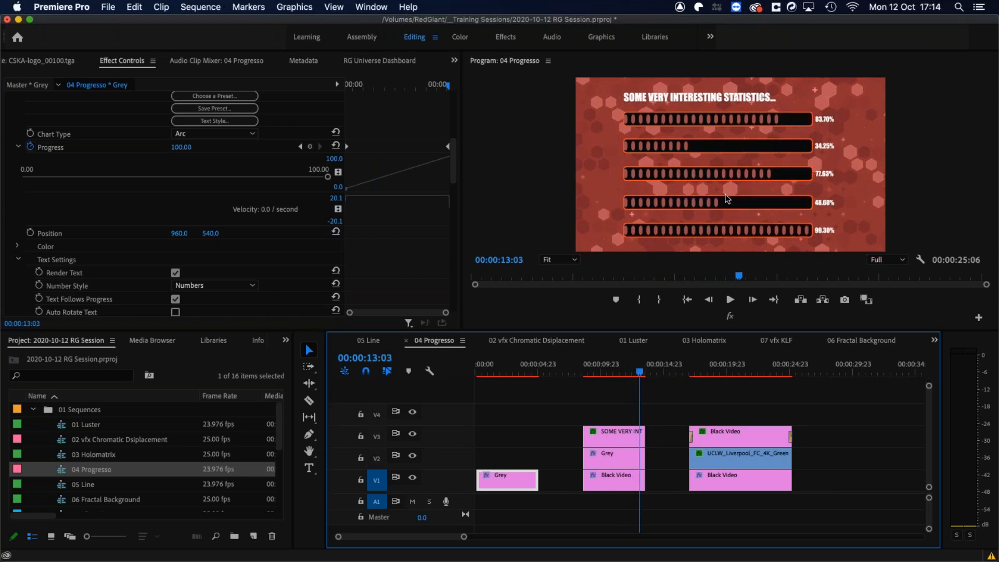
pyautogui.moveTo(638, 371); pyautogui.dragTo(632, 369)
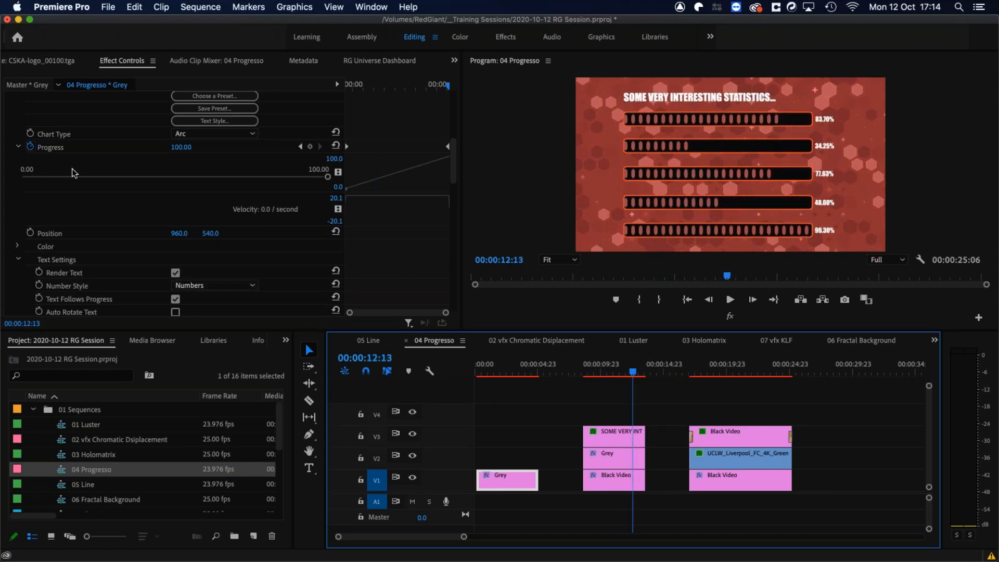
pyautogui.click(615, 439)
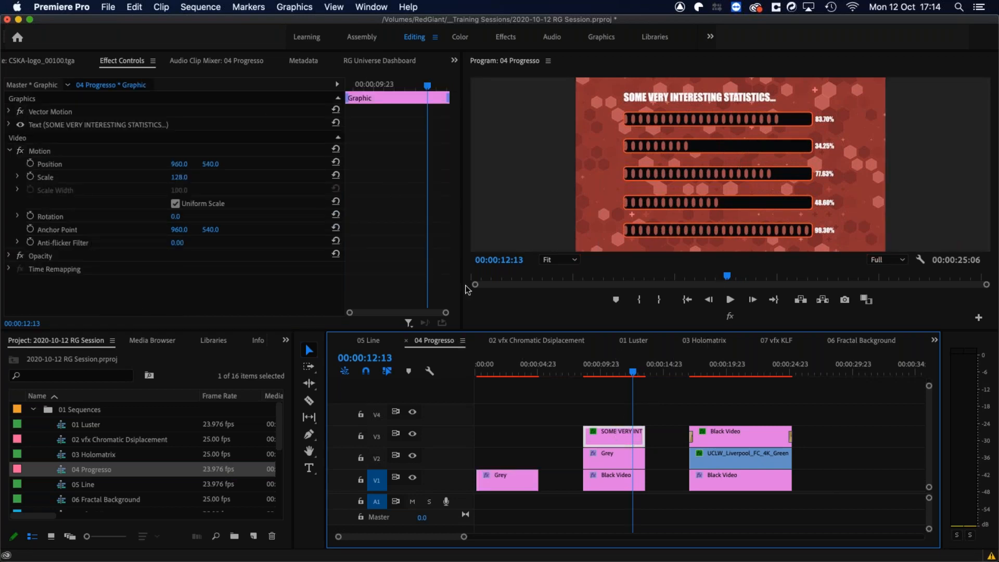
pyautogui.click(618, 457)
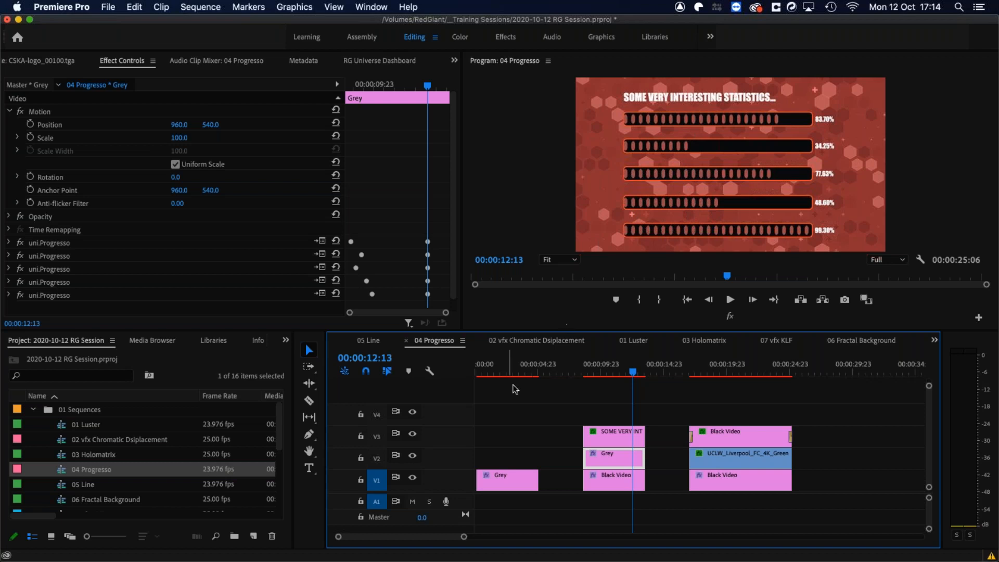
pyautogui.click(361, 257)
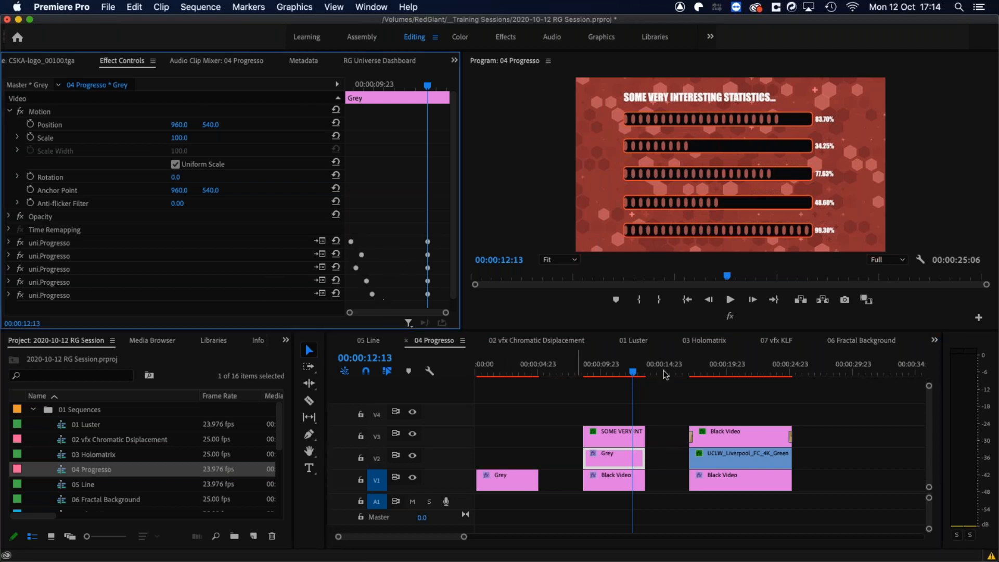
pyautogui.click(612, 370)
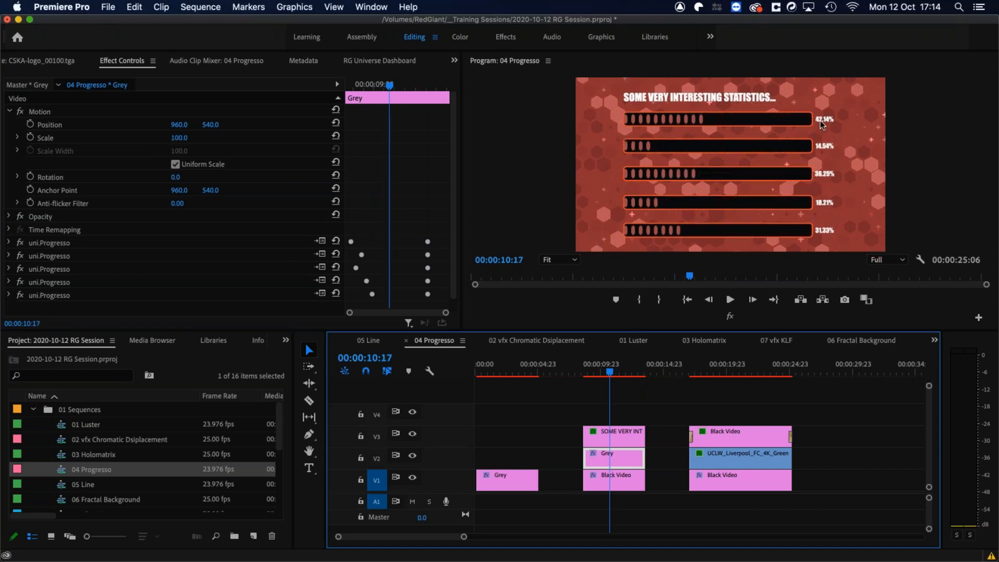
pyautogui.moveTo(610, 371)
pyautogui.mouseDown()
pyautogui.moveTo(640, 371)
pyautogui.moveTo(591, 366)
pyautogui.moveTo(627, 366)
pyautogui.mouseUp()
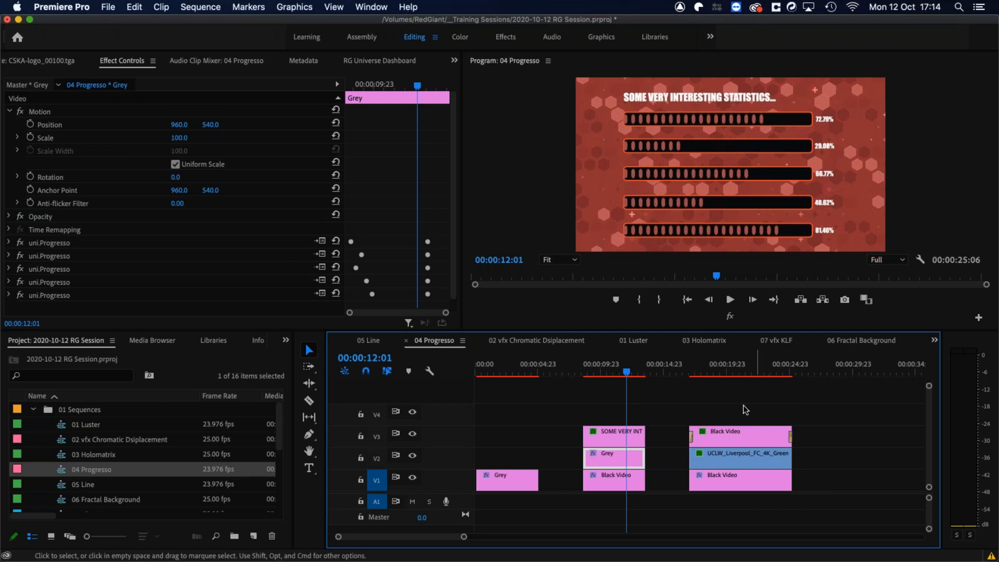
# Move to 00:00:17:06 in the player section and look over the Motion Graphics effects in the RG Universe Dashboard
pyautogui.moveTo(682, 367); pyautogui.dragTo(693, 371)
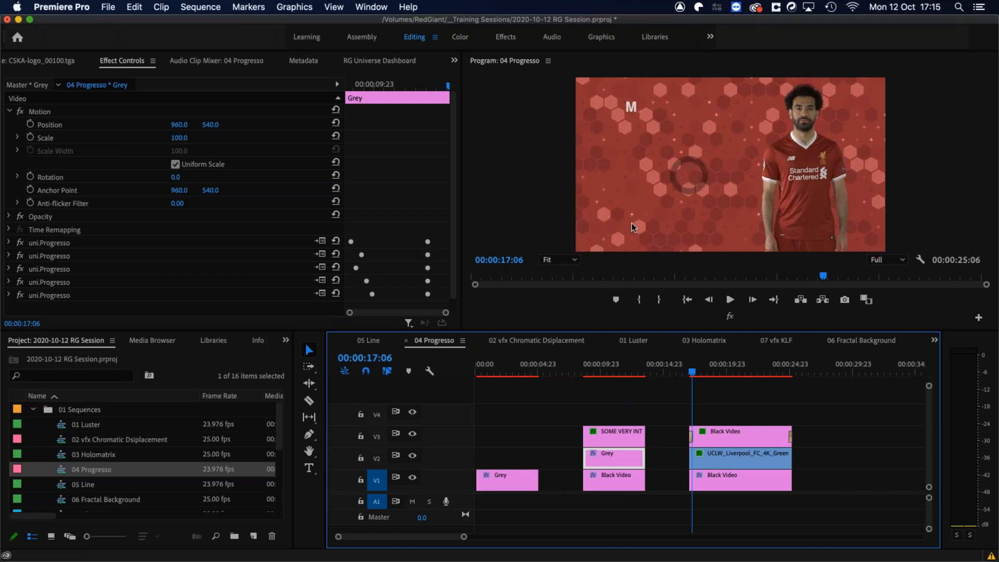
pyautogui.click(379, 61)
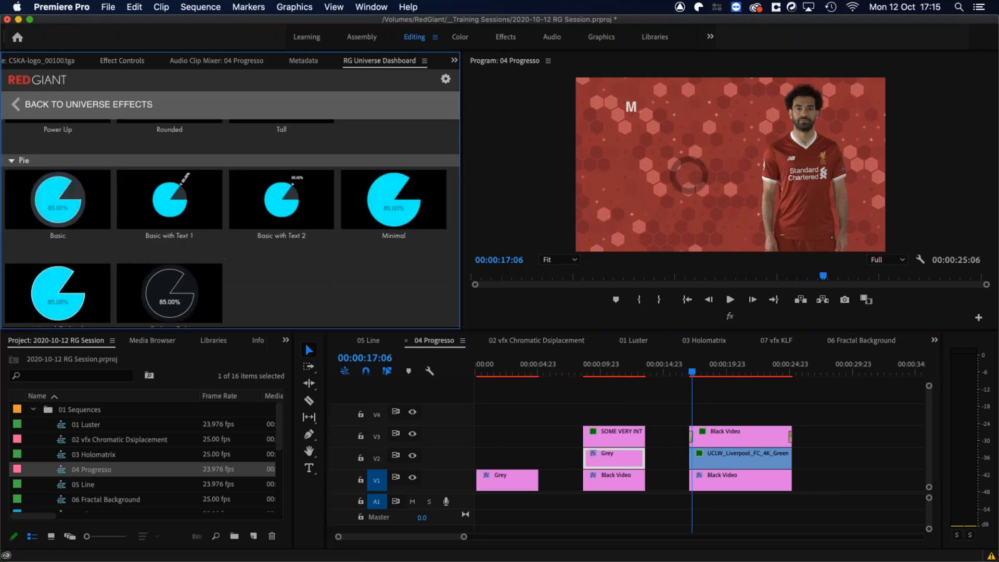
pyautogui.click(39, 105)
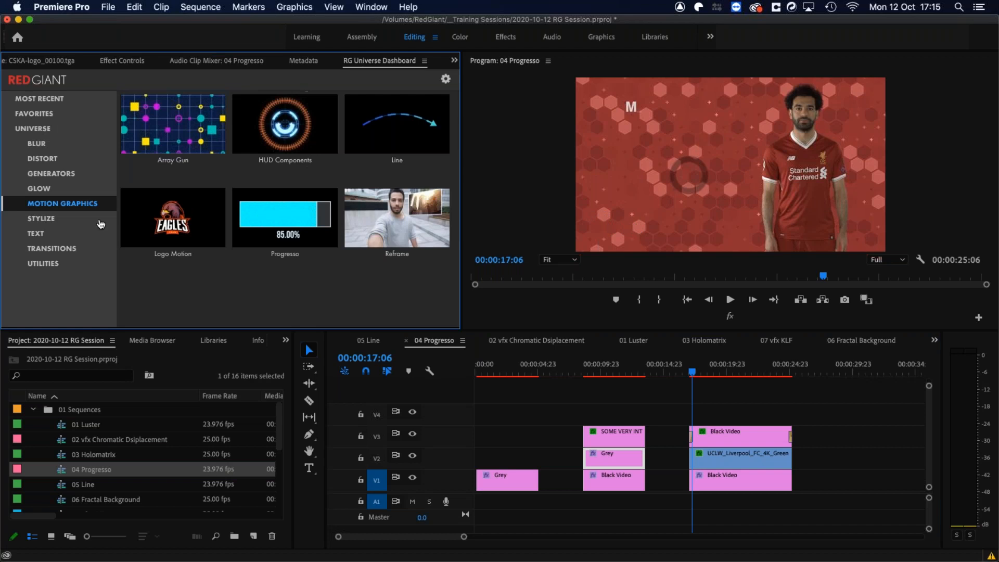
pyautogui.click(61, 174)
pyautogui.click(52, 204)
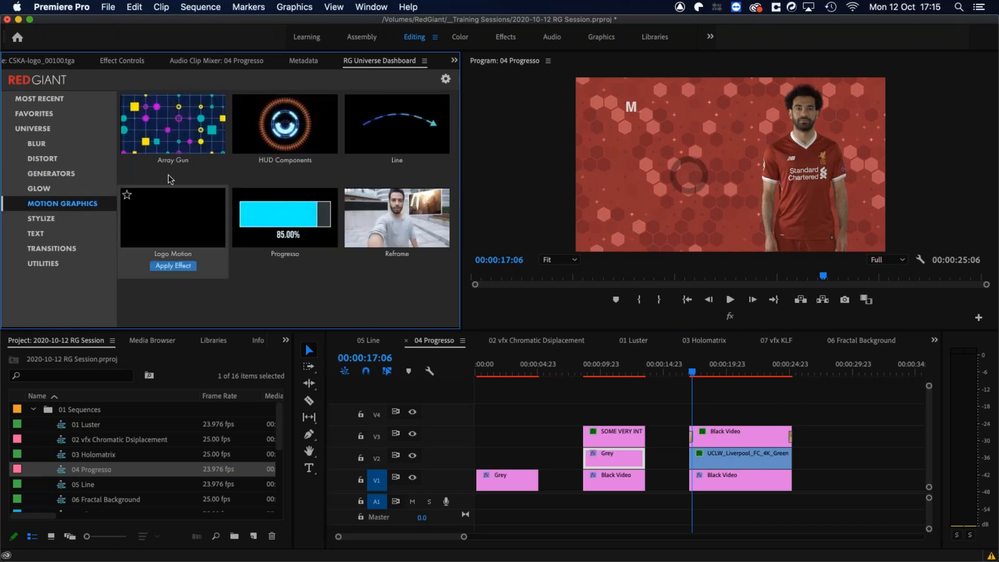
pyautogui.moveTo(170, 150)
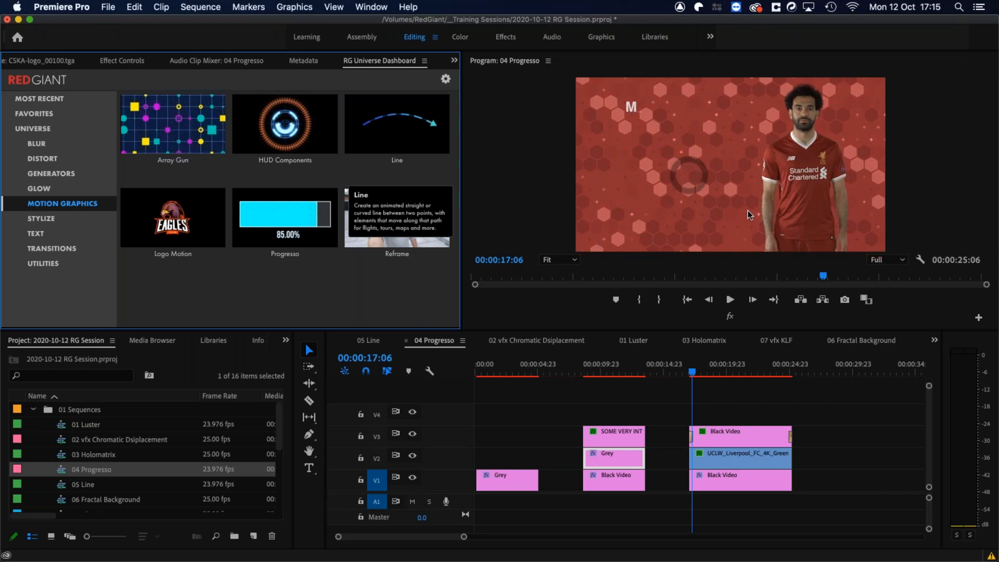
# Preview the player's Shots on target chart animation, ending at 00:00:21:08
pyautogui.click(692, 374)
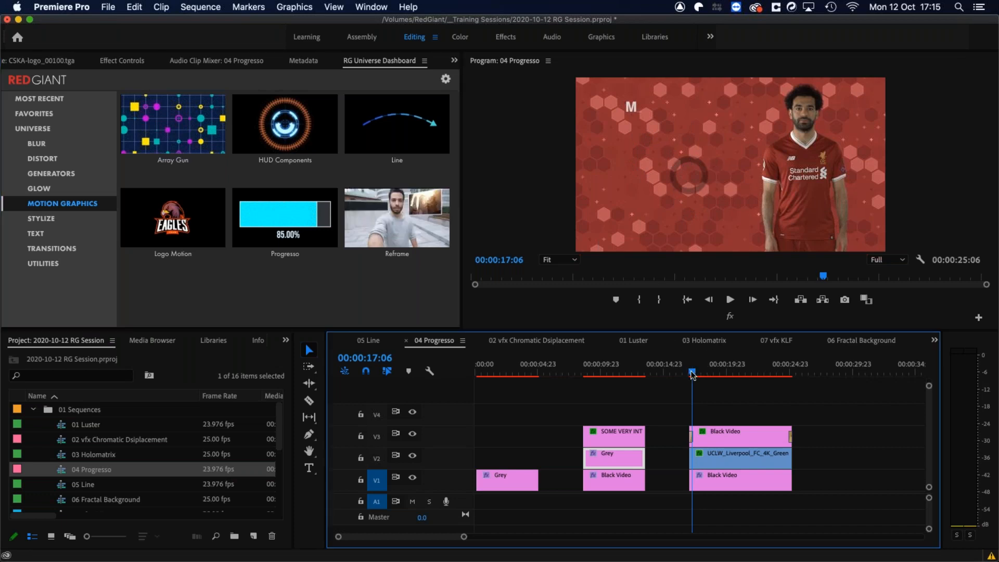
pyautogui.moveTo(693, 373); pyautogui.dragTo(749, 359)
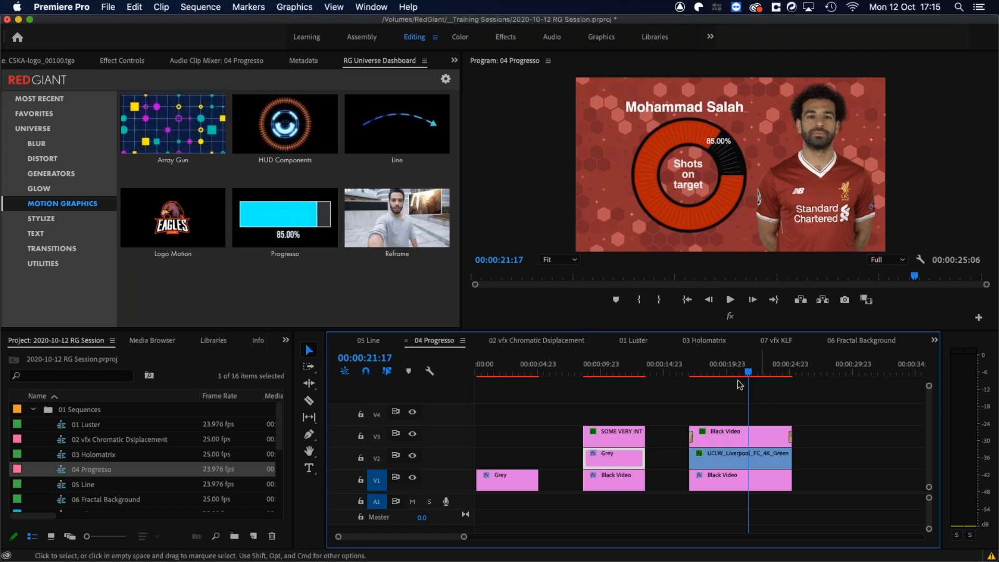
pyautogui.moveTo(738, 375)
pyautogui.mouseDown()
pyautogui.moveTo(695, 376)
pyautogui.moveTo(744, 376)
pyautogui.mouseUp()
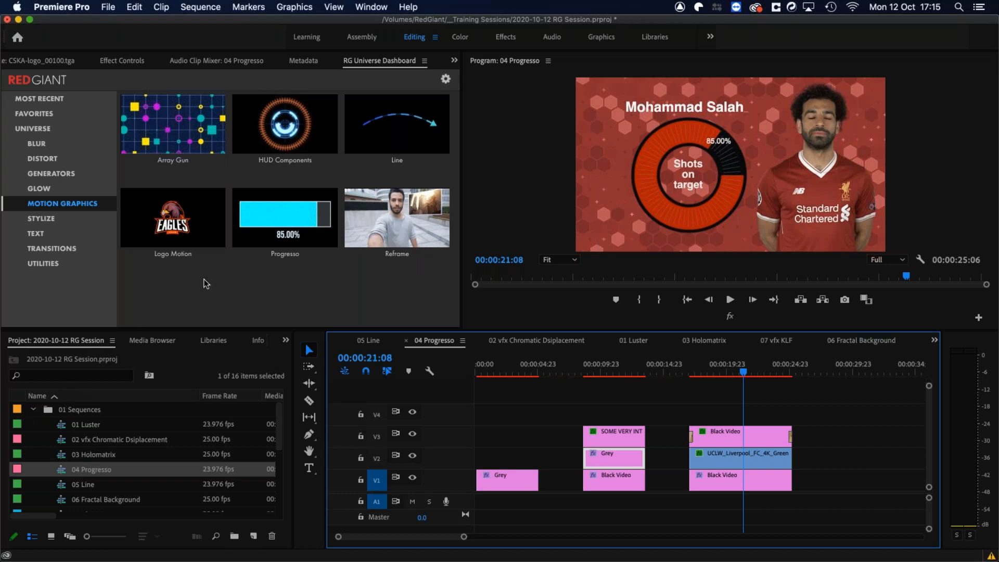
# Expand the first uni.Progresso effect on the Grey clip and examine its chart type, progress, text and number settings
pyautogui.click(123, 62)
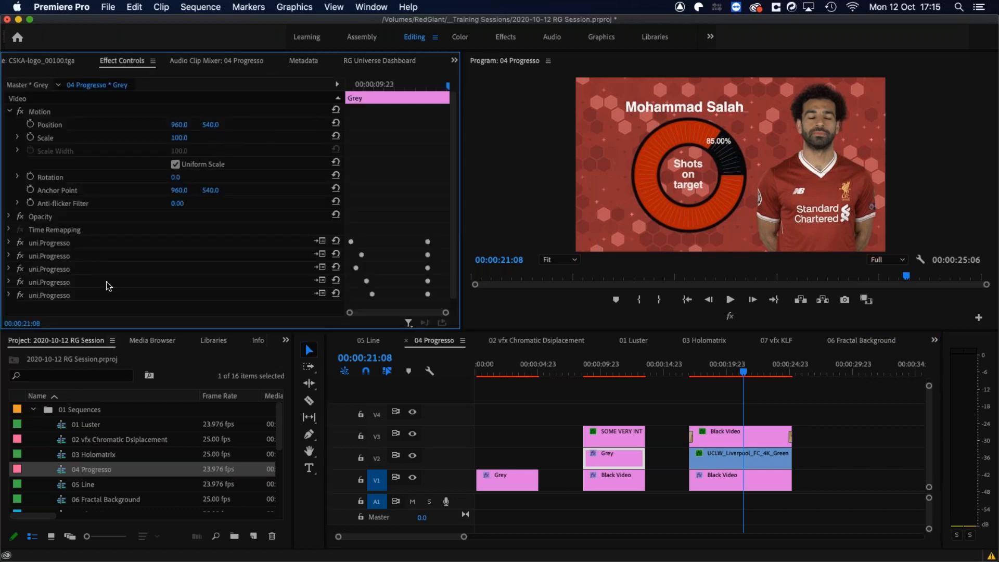
pyautogui.click(9, 243)
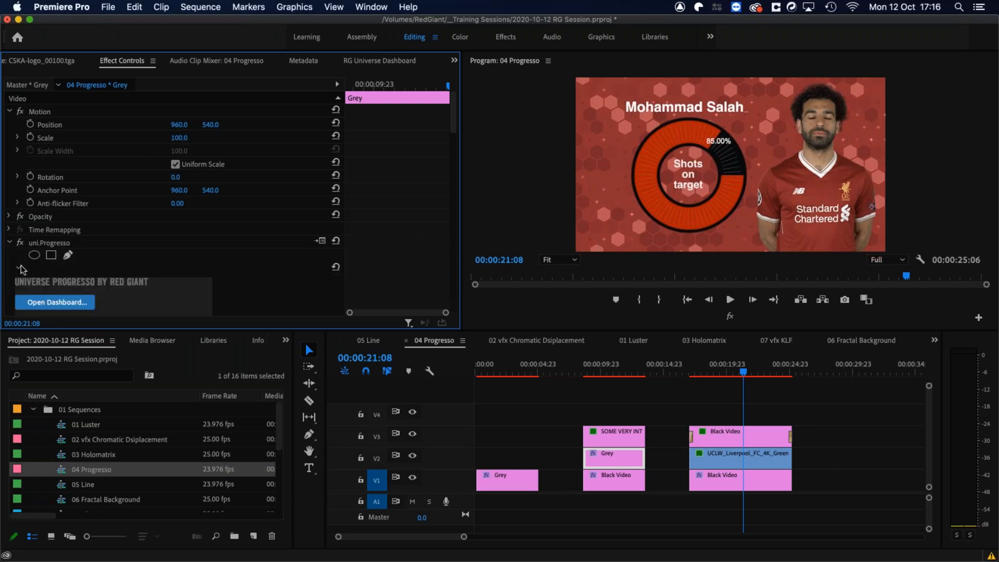
pyautogui.scroll(-10, 311, 292)
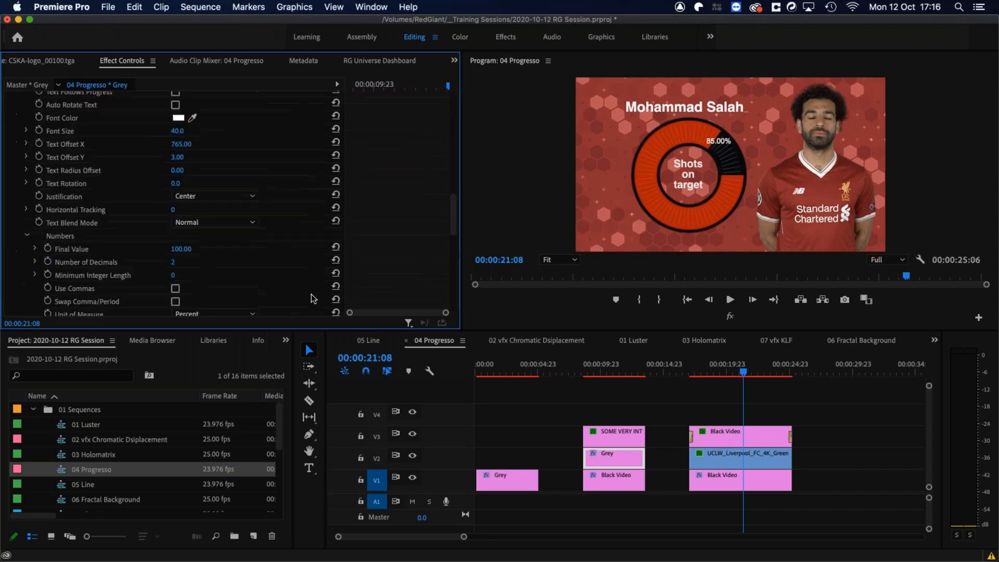
pyautogui.scroll(8, 370, 192)
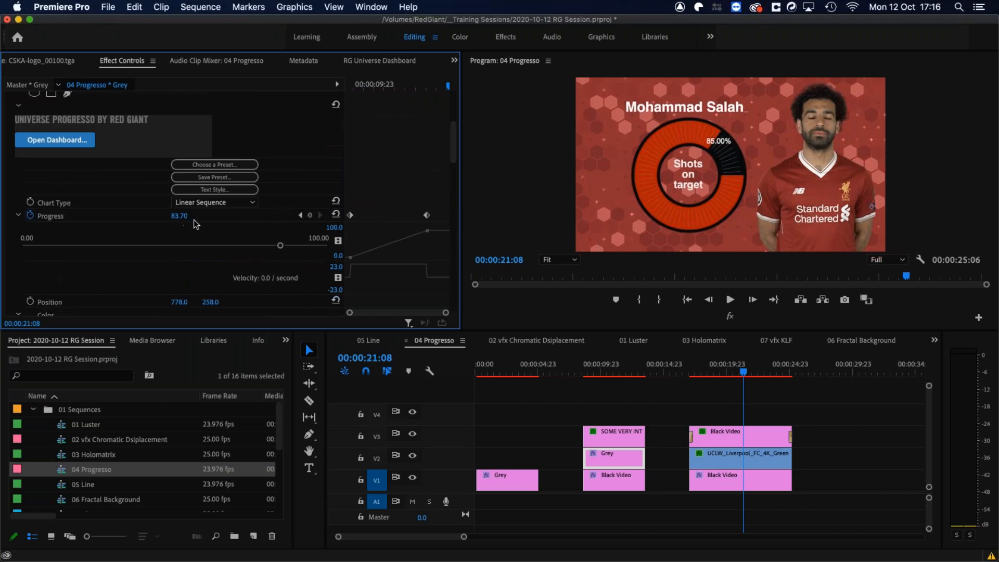
# Try to apply the Basic with Text 2 pie preset to the Grey clip's Progresso effect
pyautogui.click(234, 166)
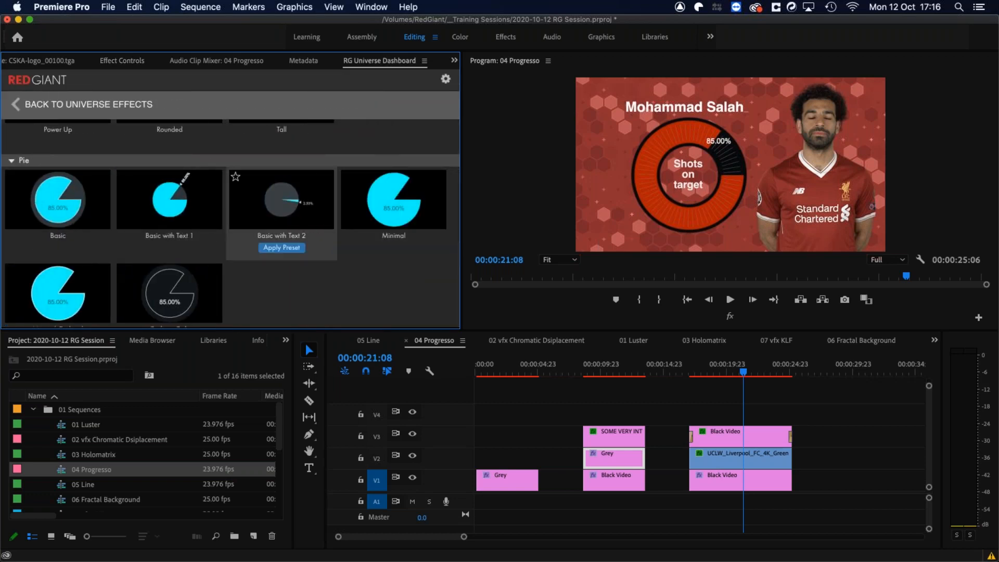
pyautogui.click(282, 247)
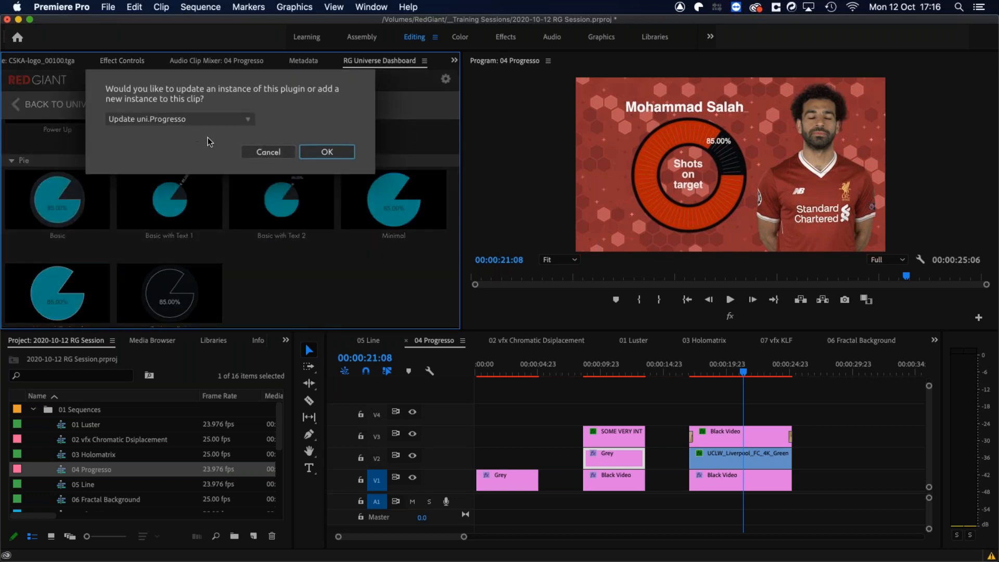
pyautogui.click(274, 151)
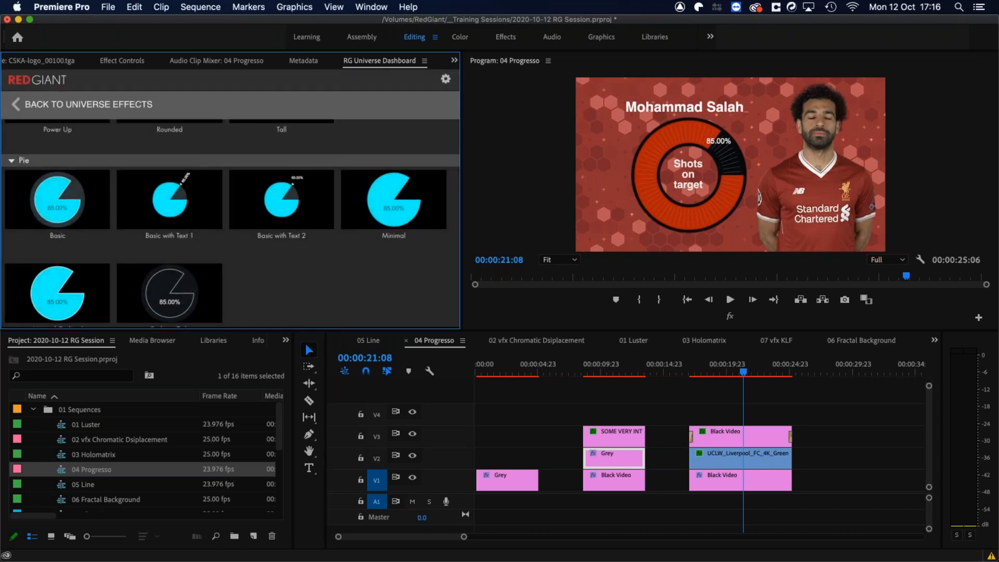
pyautogui.click(16, 104)
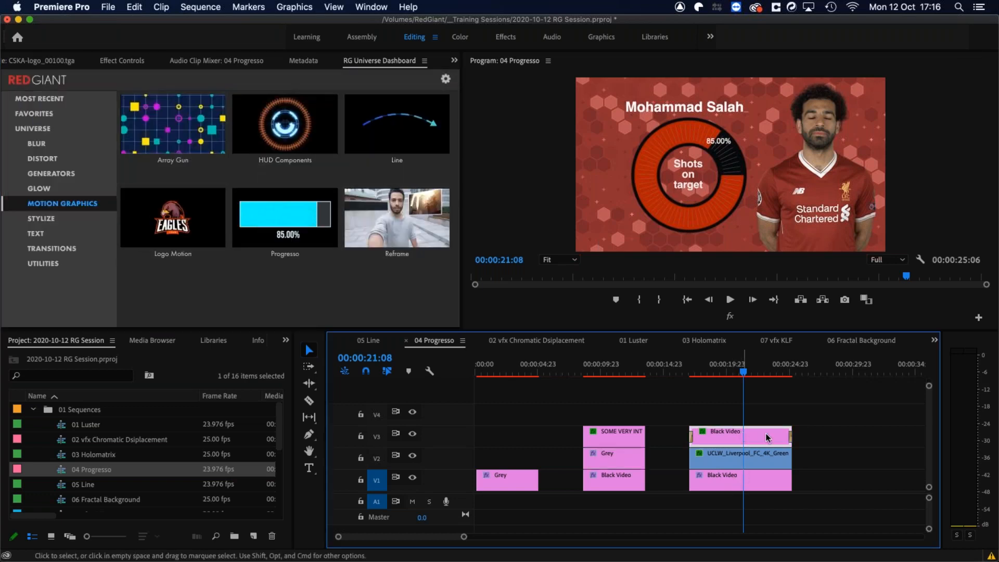
# Inspect the effects on the upper Black Video clip and preview its Shots on target chart, ending at 00:00:20:12
pyautogui.click(232, 61)
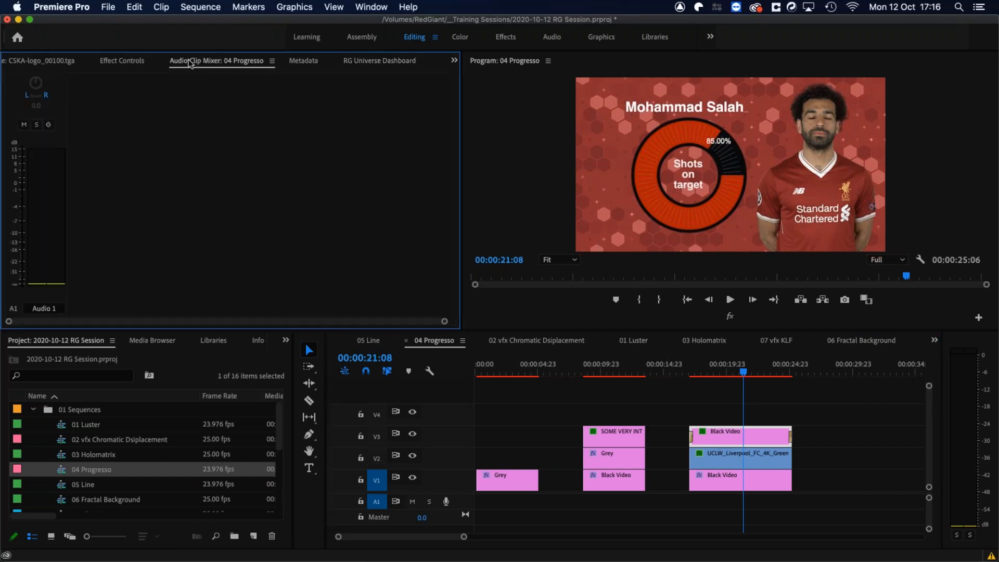
pyautogui.click(133, 60)
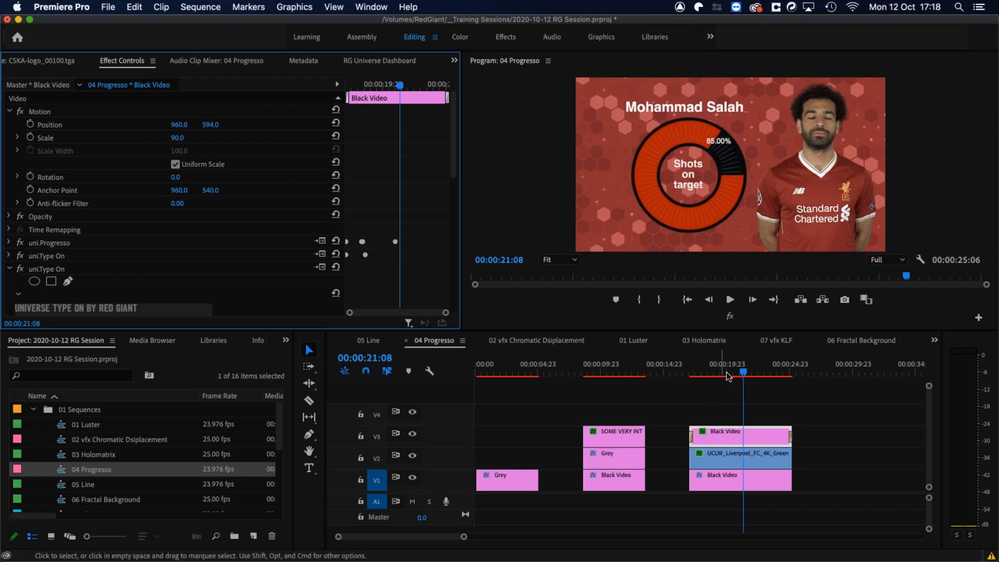
pyautogui.moveTo(720, 367)
pyautogui.mouseDown()
pyautogui.moveTo(742, 367)
pyautogui.moveTo(721, 358)
pyautogui.mouseUp()
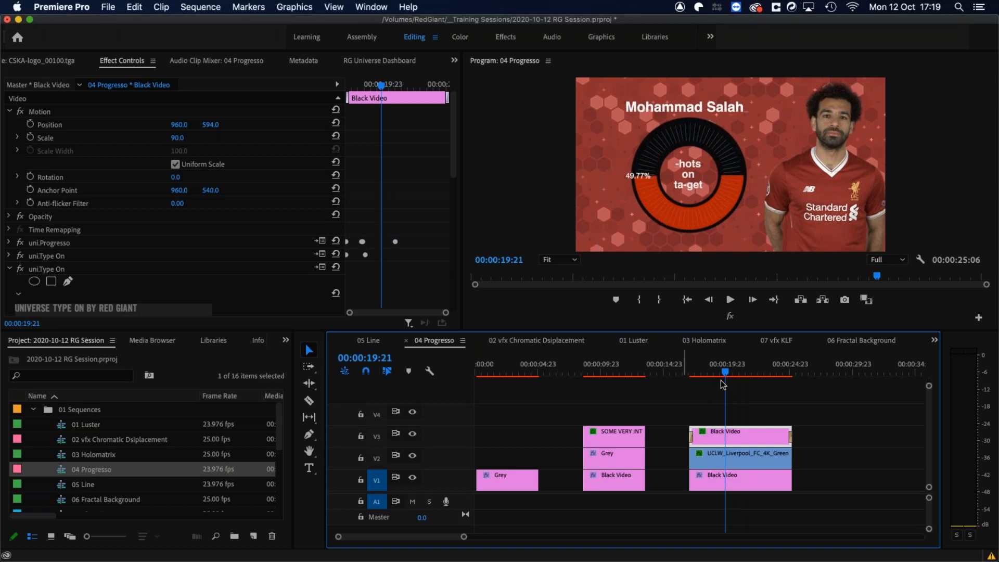
pyautogui.moveTo(721, 364)
pyautogui.mouseDown()
pyautogui.moveTo(711, 367)
pyautogui.moveTo(732, 366)
pyautogui.mouseUp()
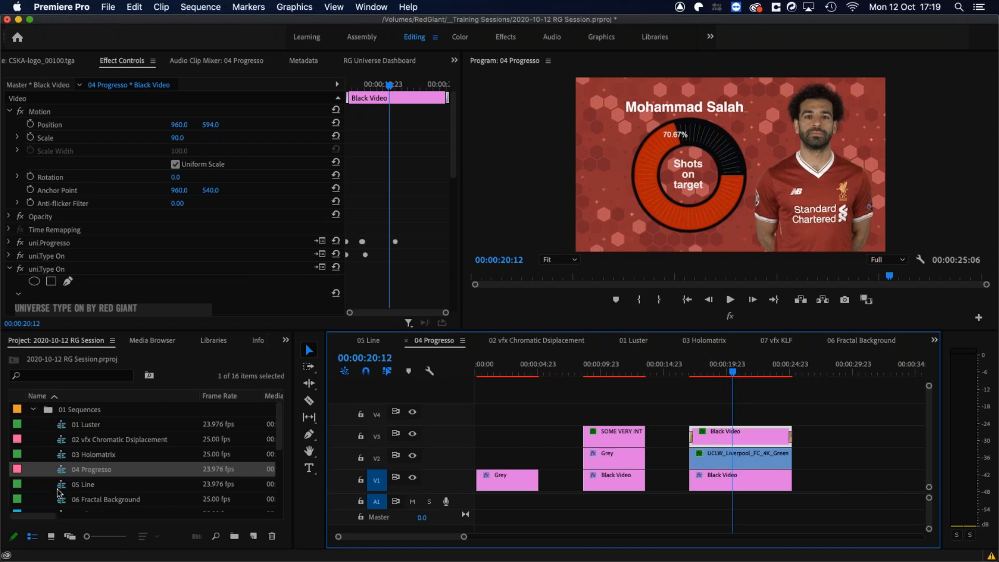
# Open the 05 Line sequence and return the playhead to 00:00:00:00
pyautogui.click(812, 369)
pyautogui.doubleClick(62, 483)
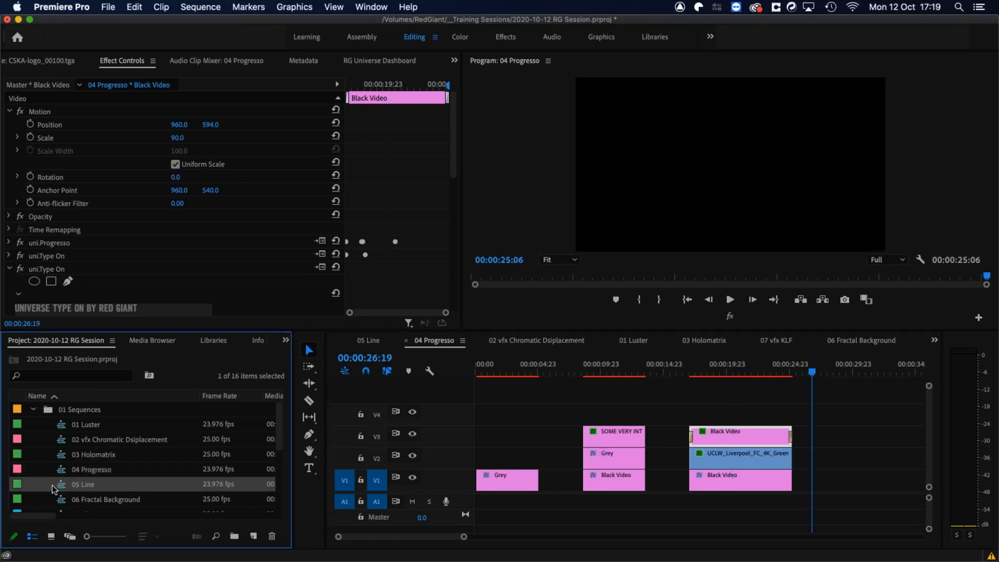
pyautogui.moveTo(505, 370); pyautogui.dragTo(463, 367)
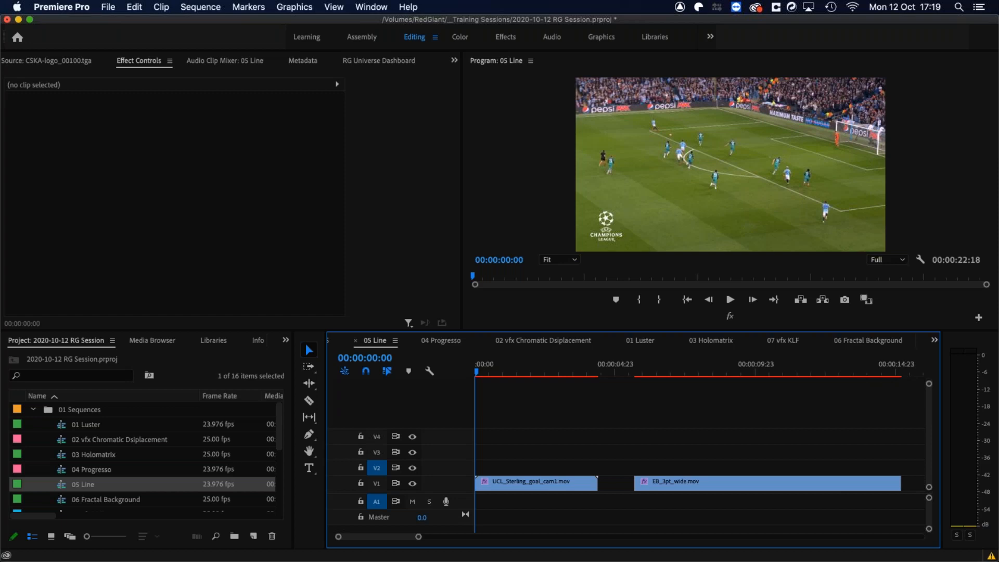
# Look over the Line effect's color style, arrow and custom presets in the RG Universe Dashboard
pyautogui.click(363, 62)
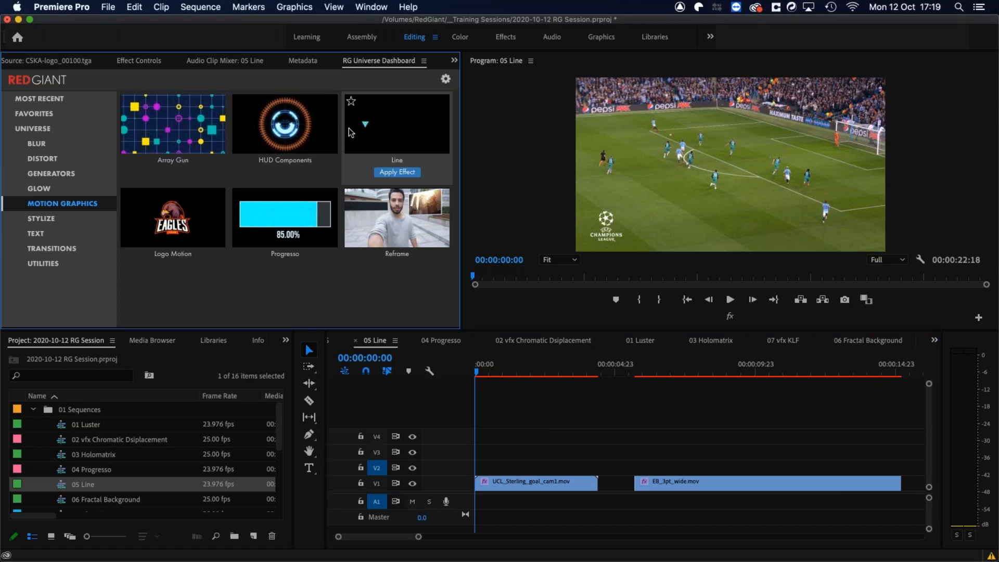
pyautogui.click(396, 136)
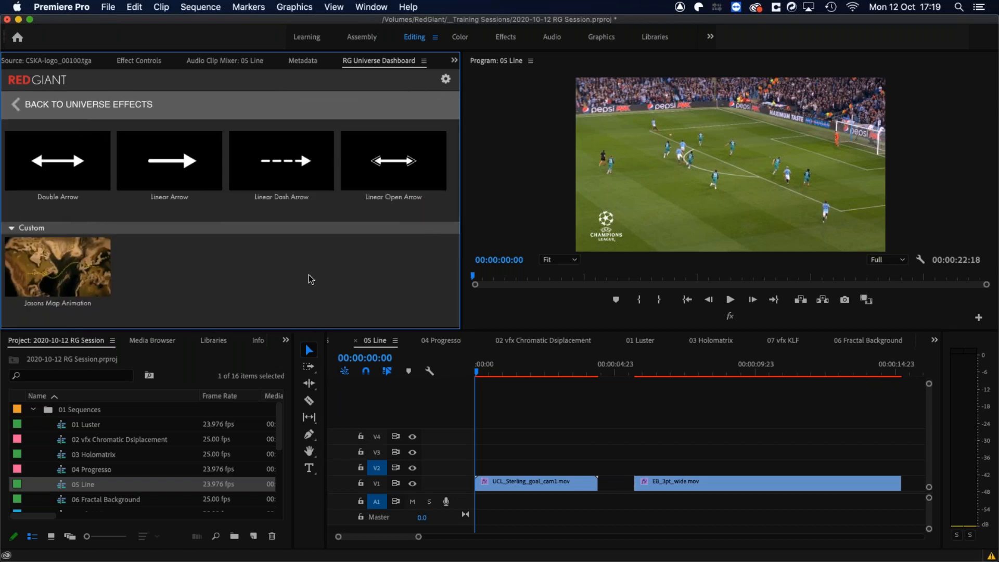
pyautogui.scroll(3, 330, 267)
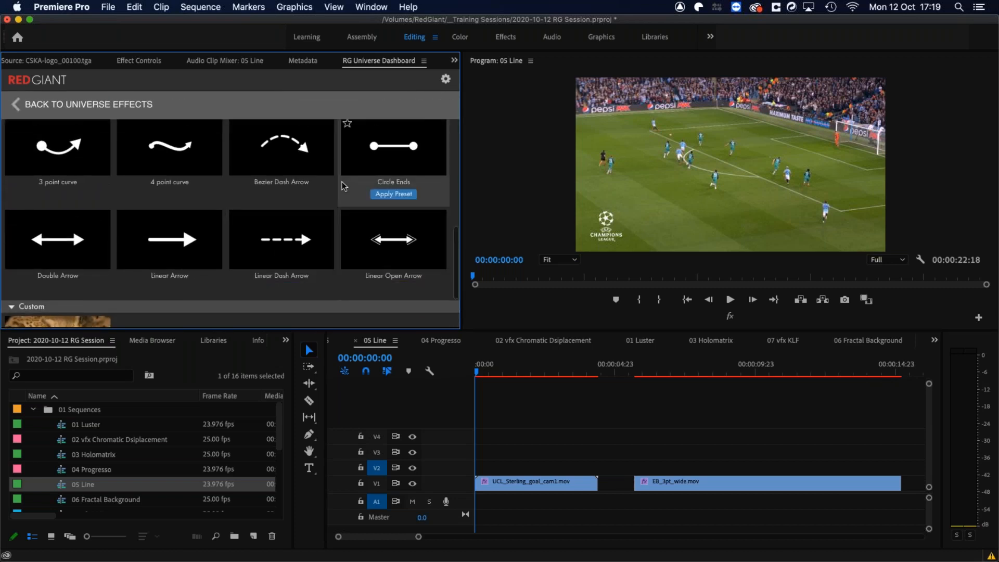
pyautogui.scroll(6, 341, 187)
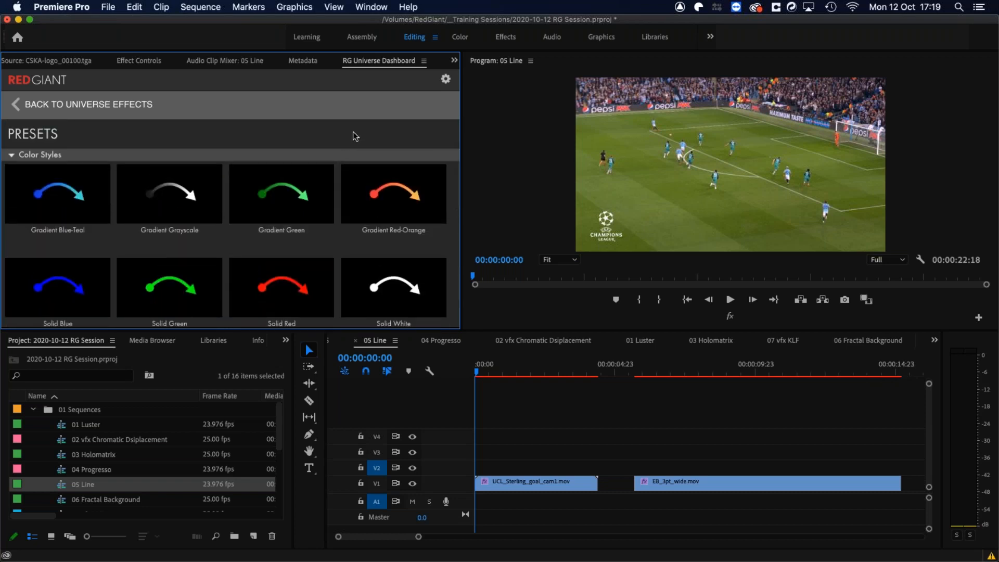
pyautogui.scroll(1, 355, 130)
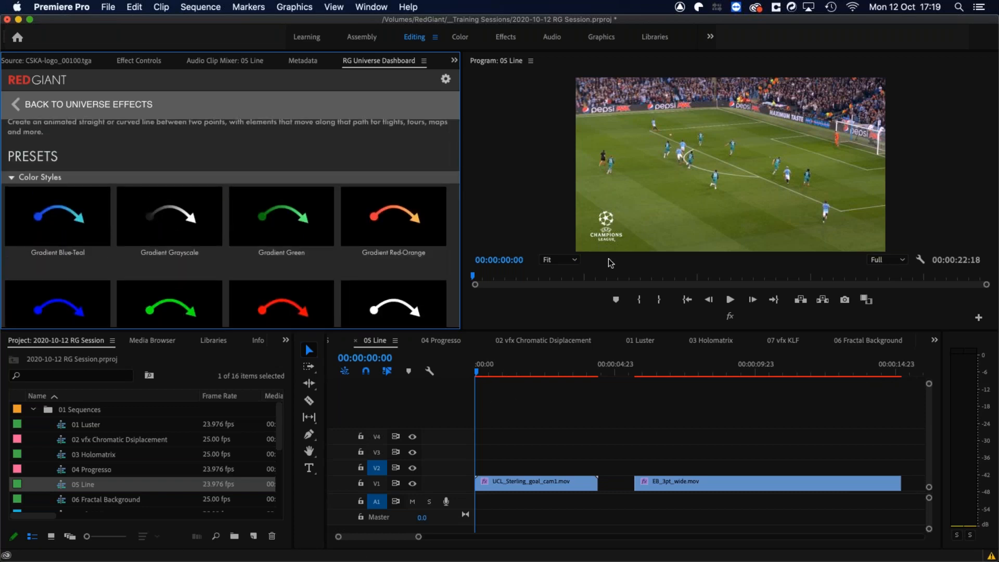
# Preview the animated dashed line on the football goal clip, ending at 00:00:03:01
pyautogui.click(482, 373)
pyautogui.moveTo(483, 372); pyautogui.dragTo(564, 367)
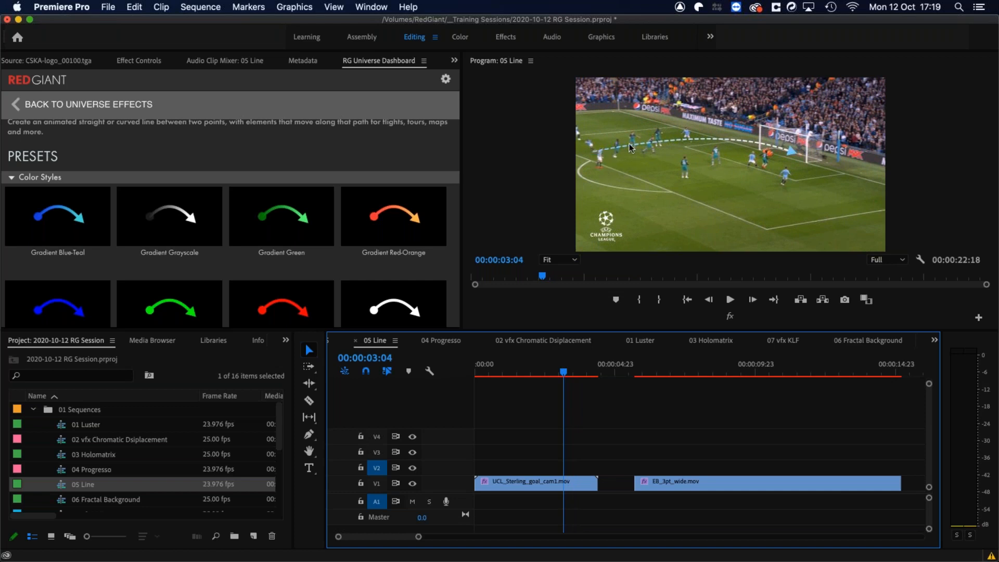
pyautogui.moveTo(563, 372)
pyautogui.mouseDown()
pyautogui.moveTo(528, 370)
pyautogui.moveTo(559, 371)
pyautogui.mouseUp()
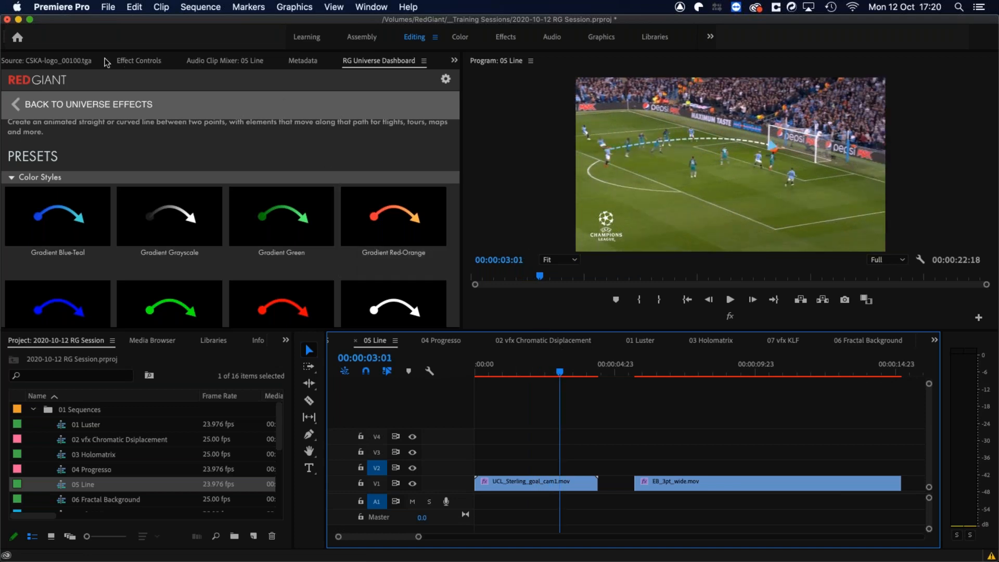
# Save the uni.Line settings of UCL_Sterling_goal_cam1.mov as a preset named "Man city goal line"
pyautogui.click(139, 60)
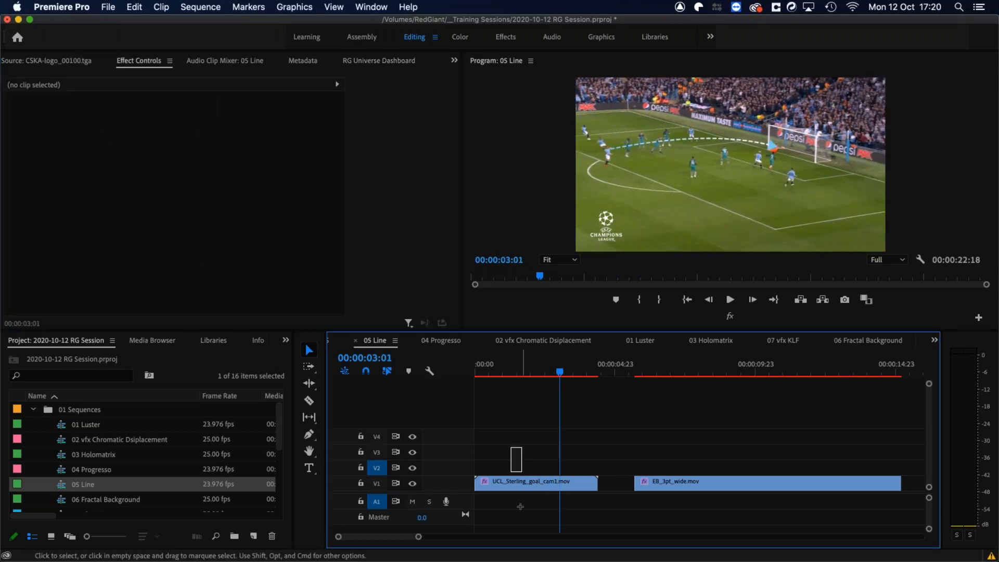
pyautogui.click(513, 484)
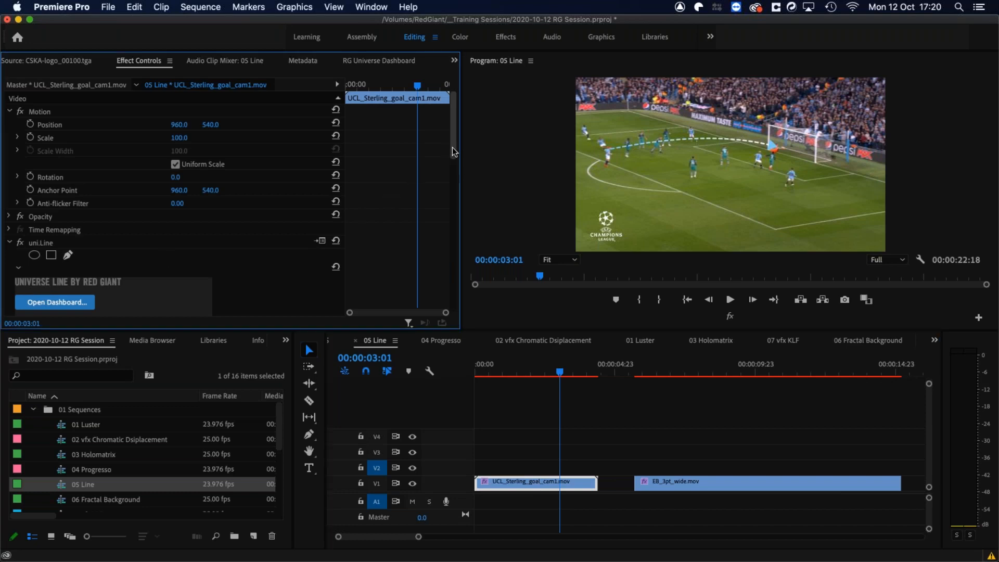
pyautogui.scroll(-3, 451, 149)
pyautogui.click(221, 246)
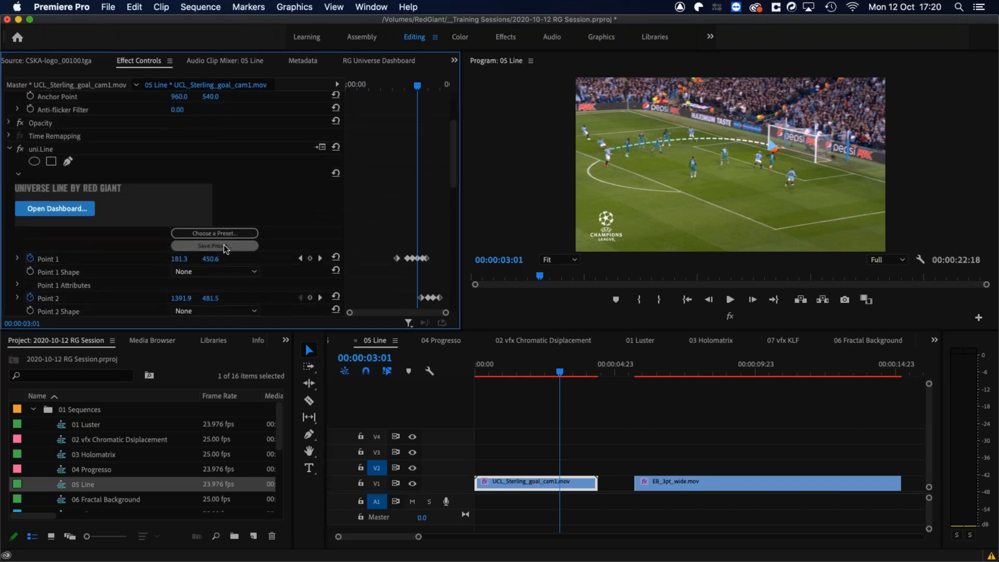
pyautogui.write('Man city goal line')
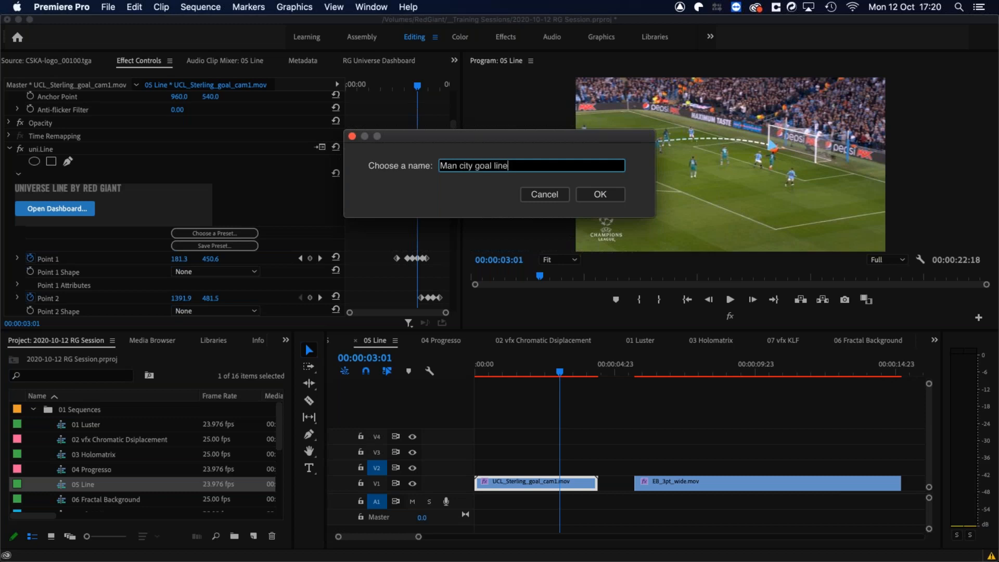
pyautogui.press('Return')
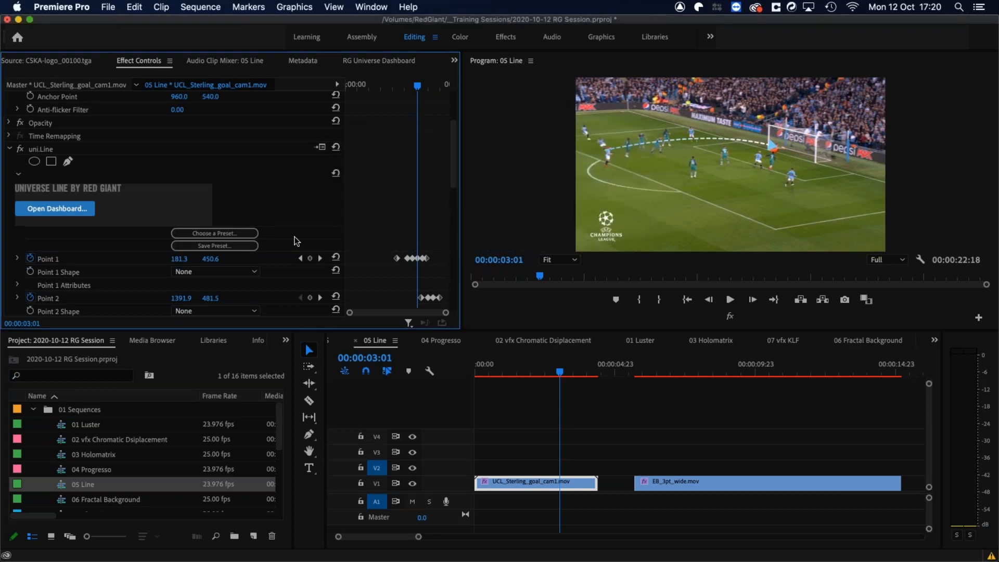
# Find the saved Man city goal line preset in the Custom category of the Line presets
pyautogui.click(227, 232)
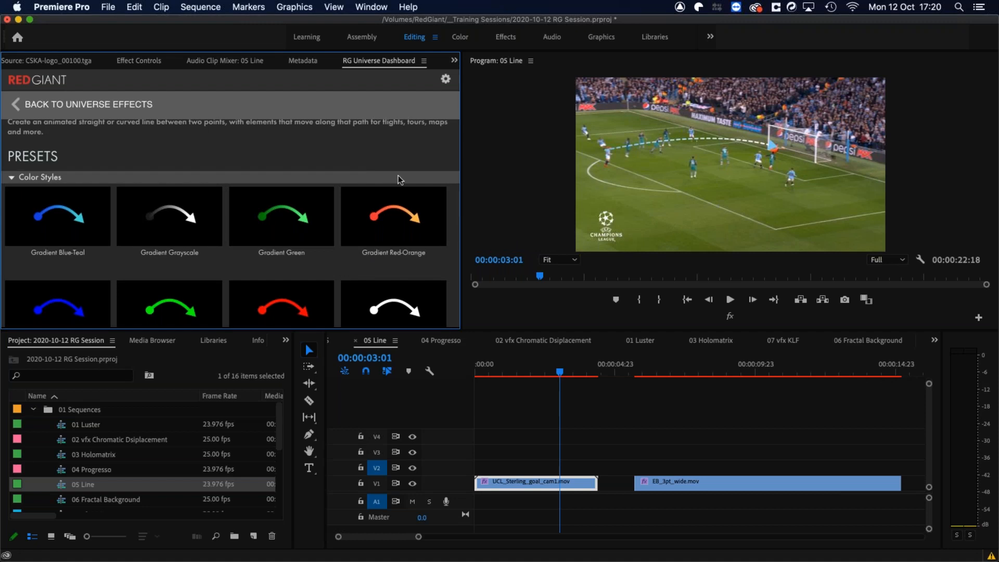
pyautogui.scroll(-2, 451, 261)
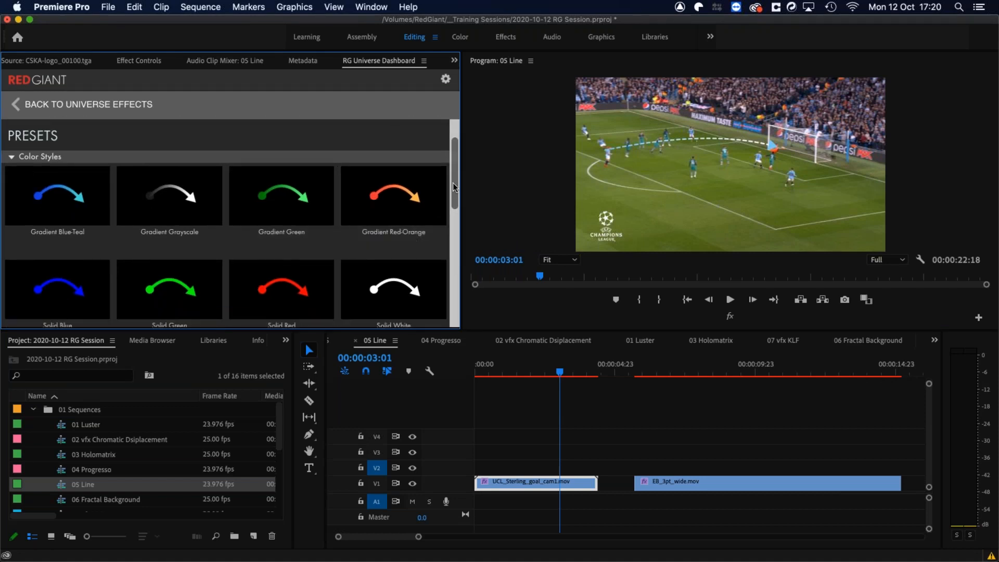
pyautogui.scroll(-5, 447, 289)
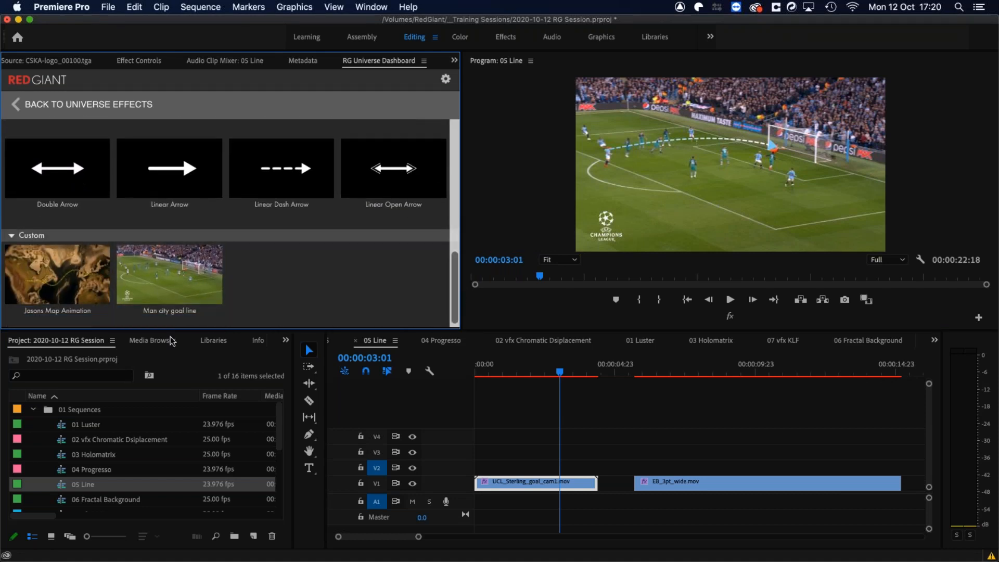
pyautogui.moveTo(156, 322)
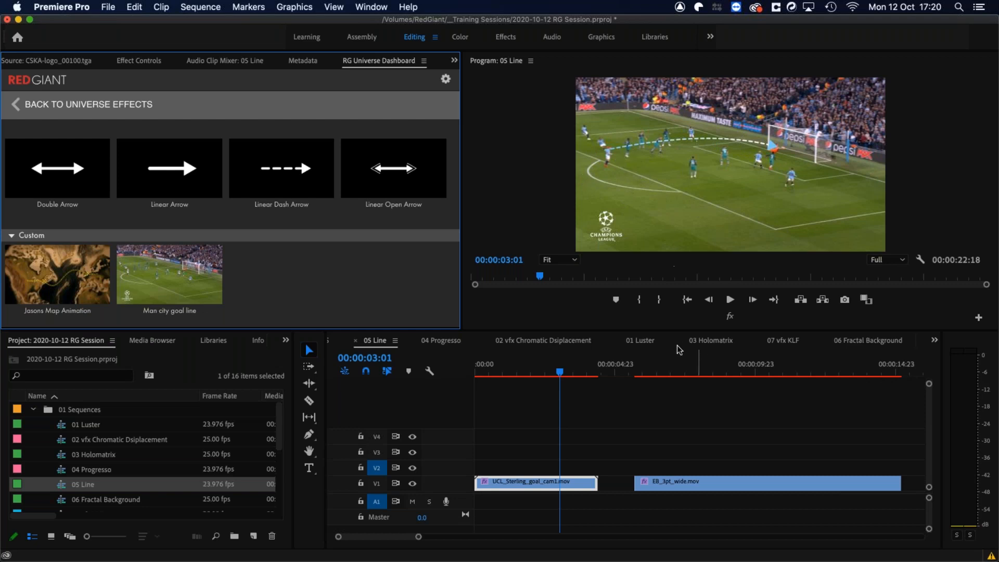
# Preview the line animation on the basketball clip EB_3pt_wide.mov, ending at 00:00:10:23
pyautogui.click(634, 370)
pyautogui.moveTo(640, 376); pyautogui.dragTo(675, 368)
pyautogui.press('space')
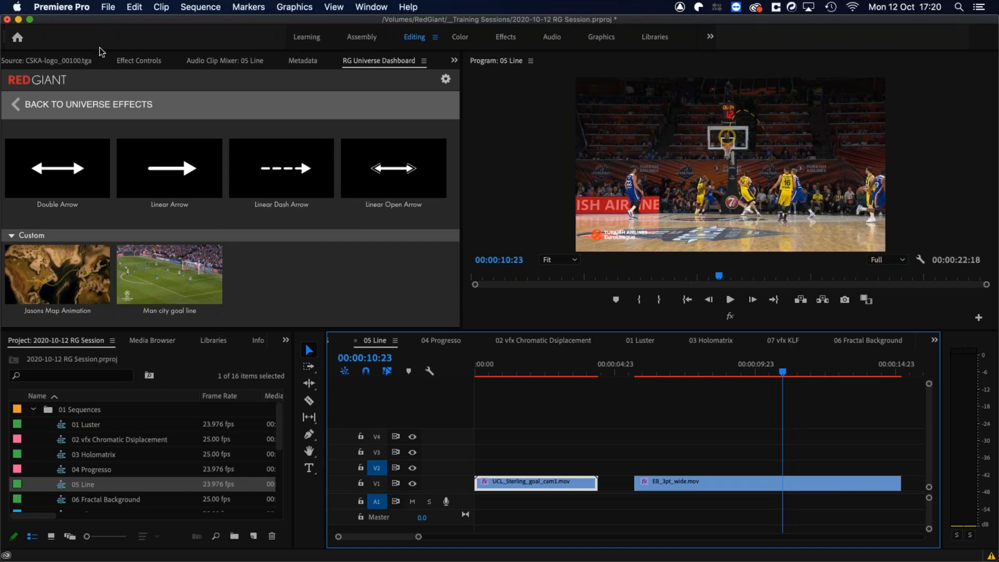
# Examine the goal clip's uni.Line point and Draw On keyframes, and move back to 00:00:10:09 in the basketball clip
pyautogui.click(145, 62)
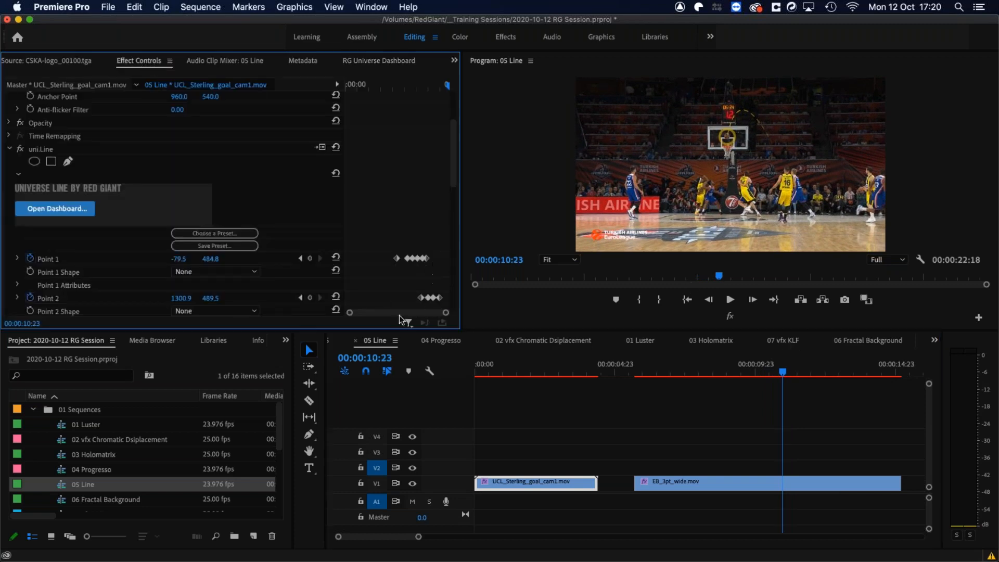
pyautogui.scroll(-5, 446, 196)
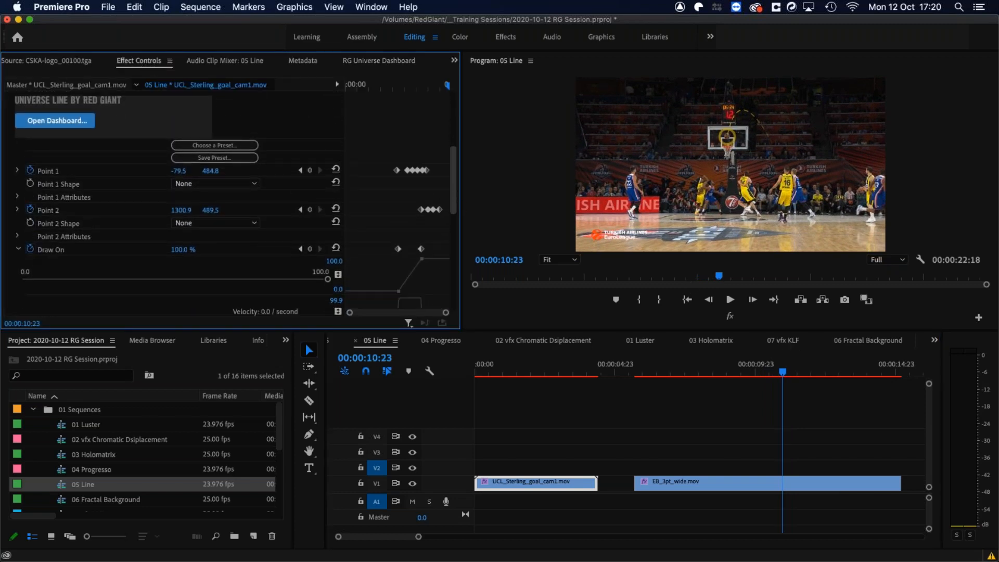
pyautogui.moveTo(782, 371); pyautogui.dragTo(765, 360)
# Move the playhead to 00:00:16:02, in the gap before the UK North America clip
pyautogui.press('-')
pyautogui.press('-')
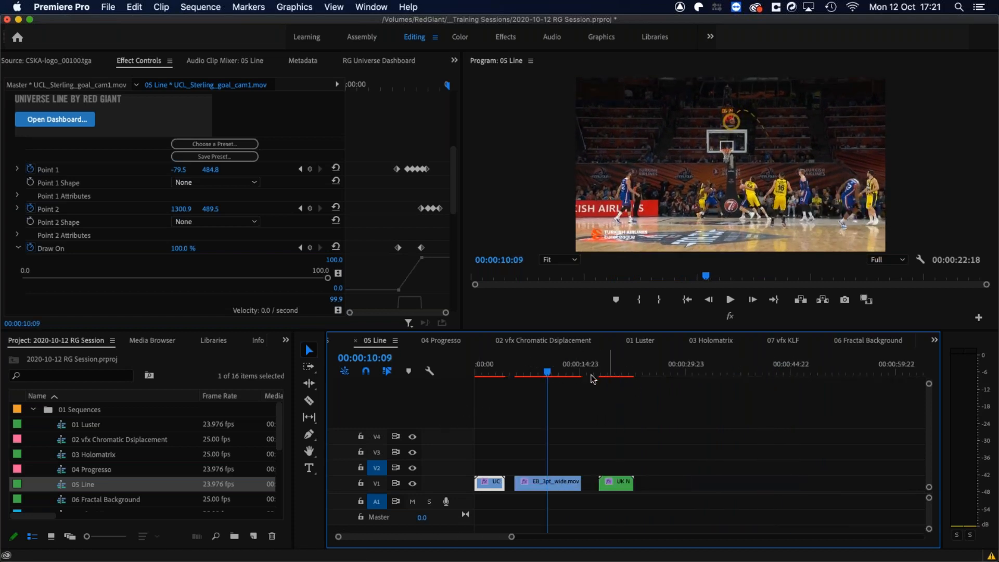
pyautogui.click(591, 369)
pyautogui.press('=')
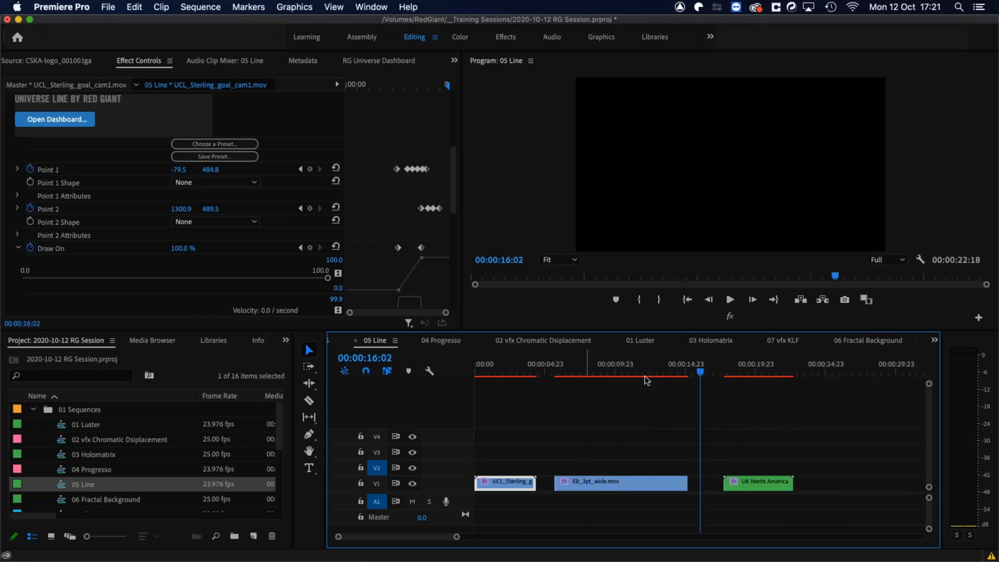
# Move the playhead to 00:00:17:19 at the start of the UK North America Map clip and select the clip
pyautogui.press('=')
pyautogui.click(739, 371)
pyautogui.moveTo(741, 371); pyautogui.dragTo(749, 371)
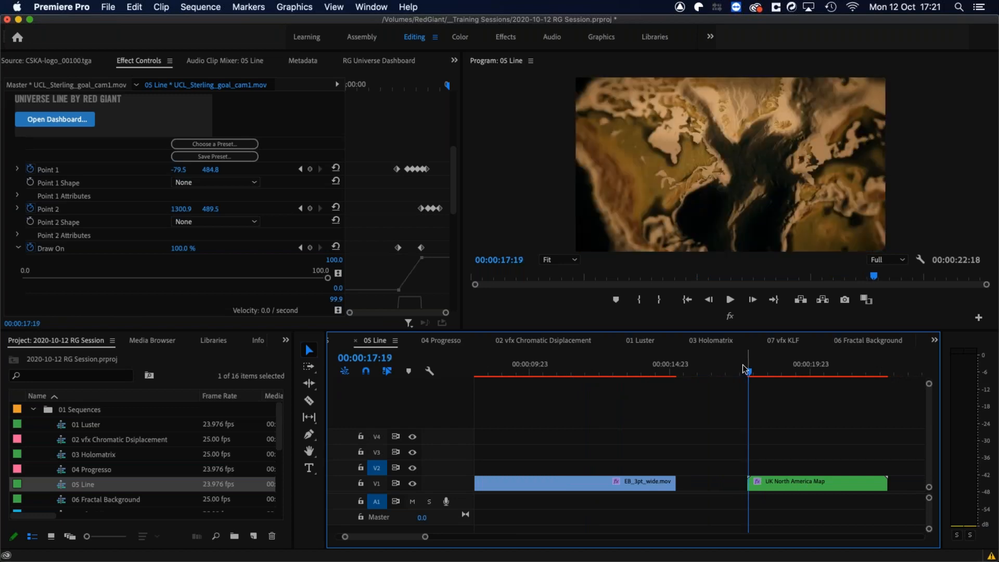
pyautogui.press('=')
pyautogui.click(741, 483)
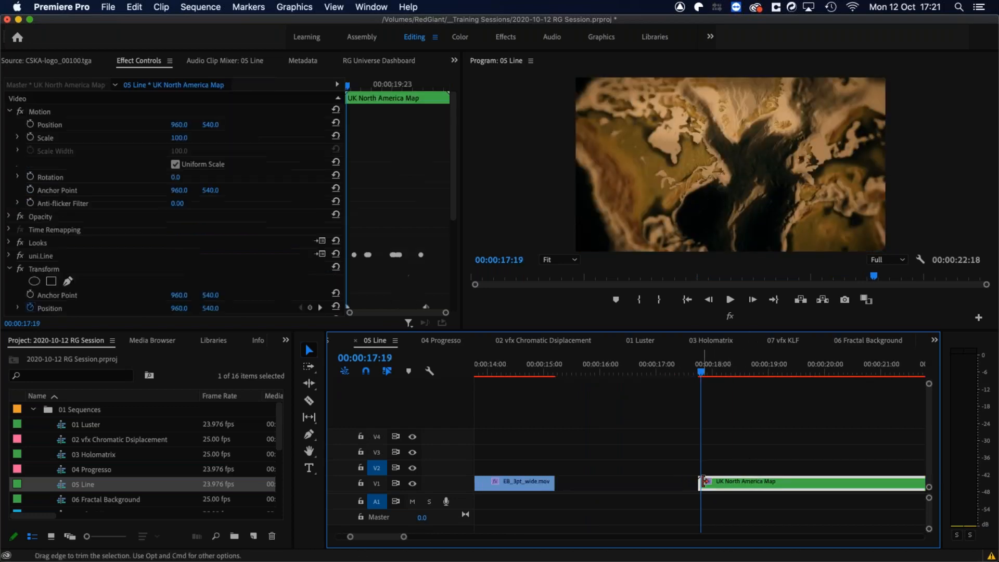
# Turn off the map clip's uni.Line, Transform and Looks effects to reveal the original map
pyautogui.click(20, 255)
pyautogui.click(21, 268)
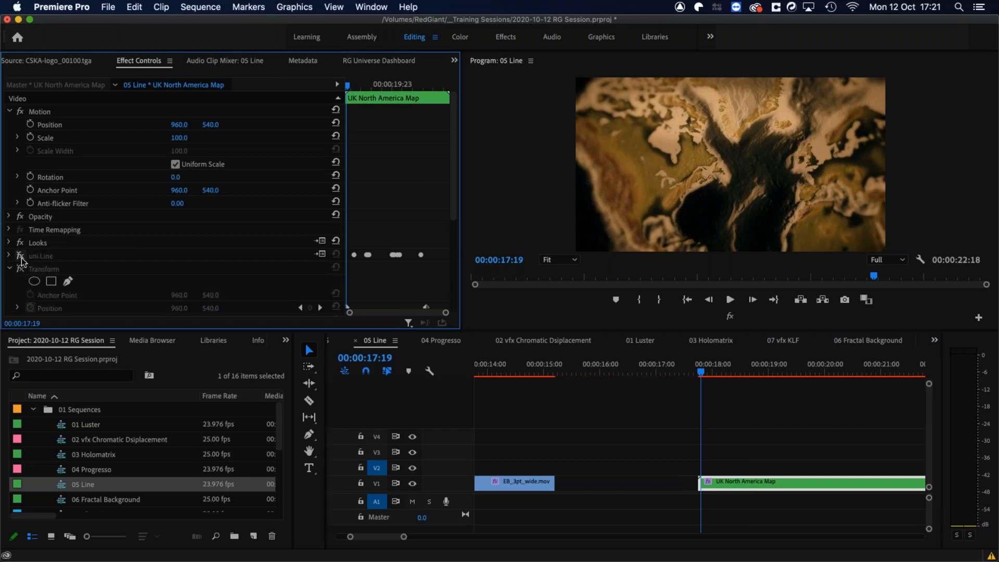
pyautogui.click(20, 242)
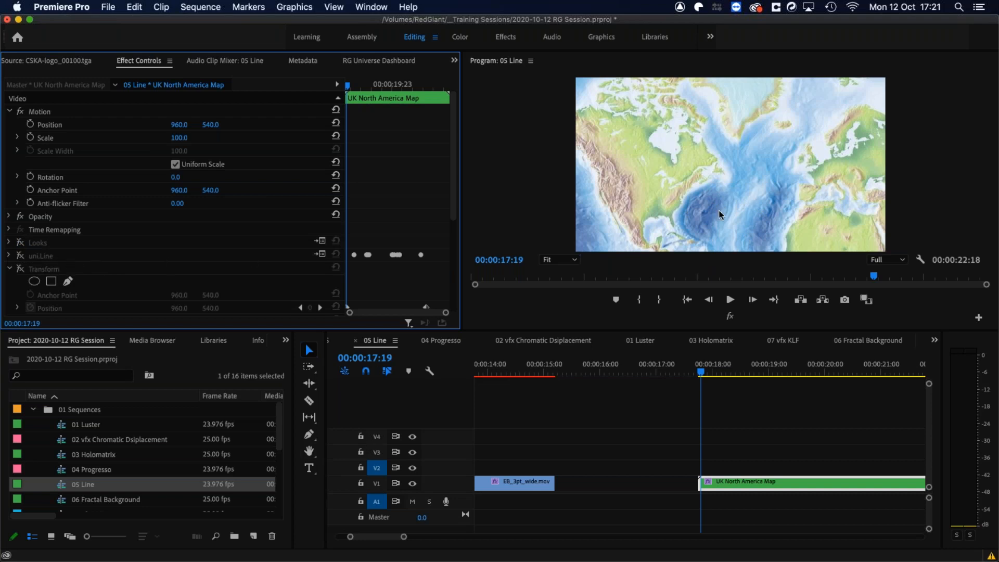
# Turn the map clip's Looks, Transform and uni.Line effects back on, moving the playhead to 00:00:17:21
pyautogui.click(20, 242)
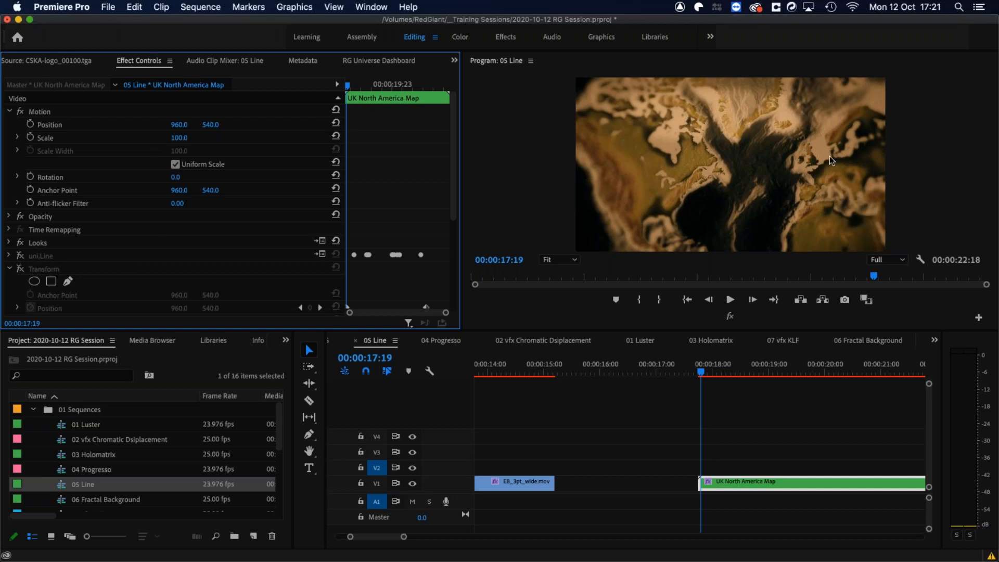
pyautogui.click(20, 268)
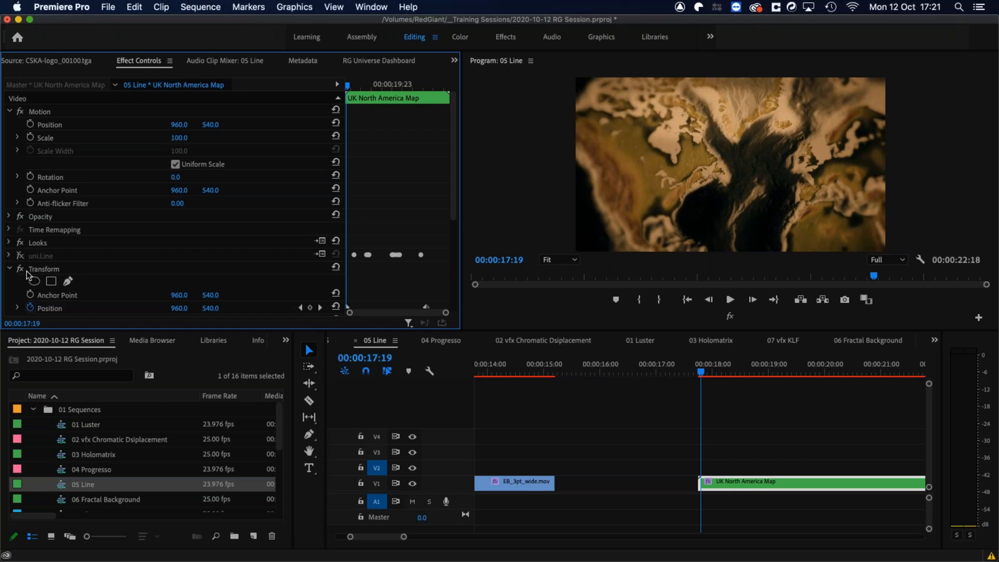
pyautogui.moveTo(712, 366)
pyautogui.mouseDown()
pyautogui.moveTo(887, 367)
pyautogui.moveTo(704, 366)
pyautogui.mouseUp()
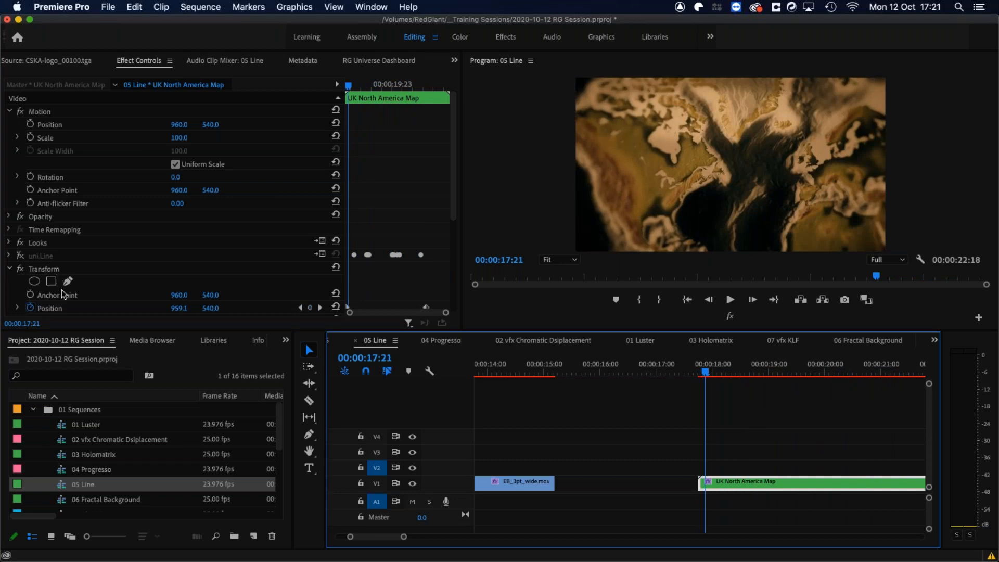
pyautogui.click(21, 256)
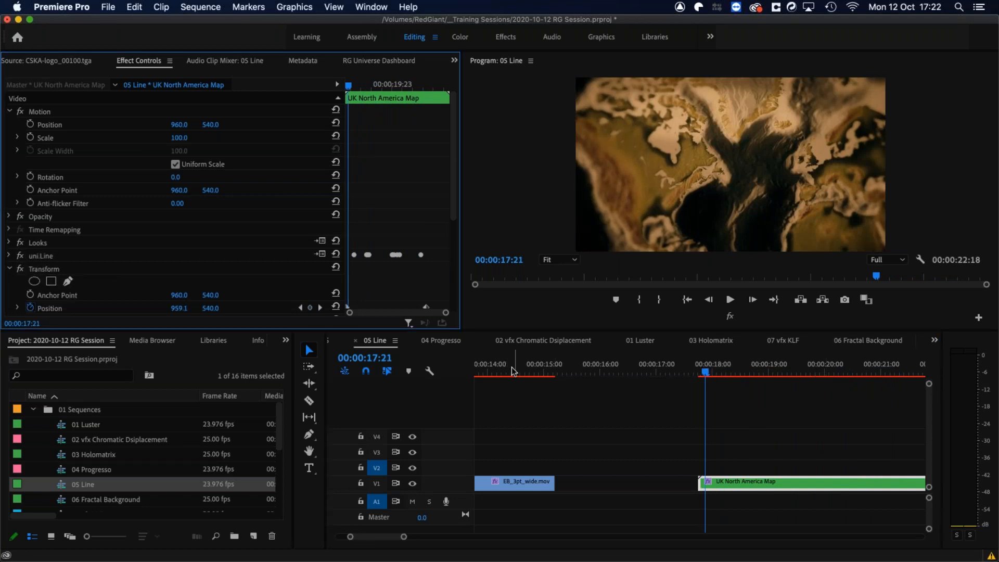
# View the line in the basketball clip at 00:00:09:00
pyautogui.moveTo(507, 369); pyautogui.dragTo(596, 370)
pyautogui.press('-')
pyautogui.press('-')
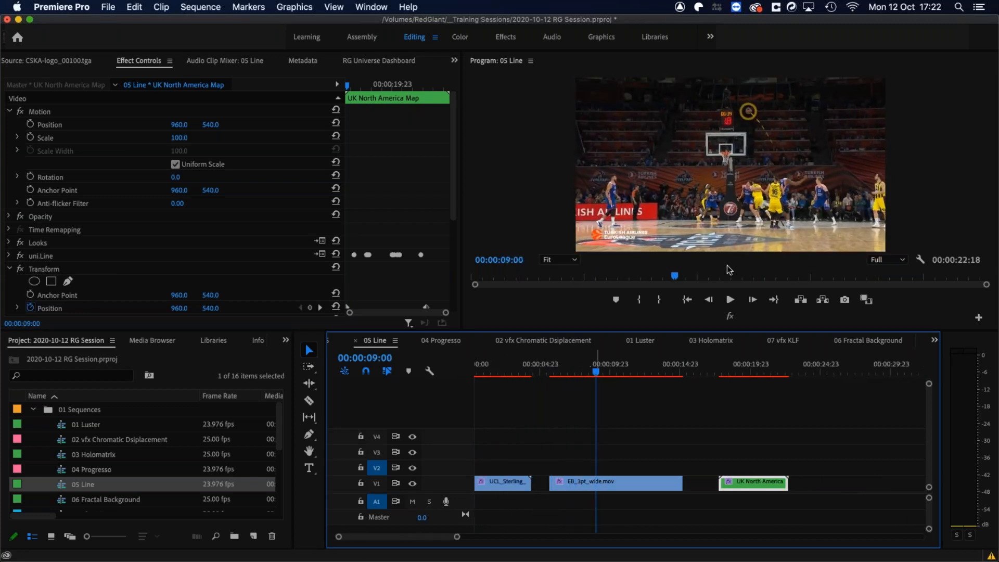
# Preview the map clip's London to Toronto line animation from 00:00:18:00 to 00:00:21:03
pyautogui.click(723, 370)
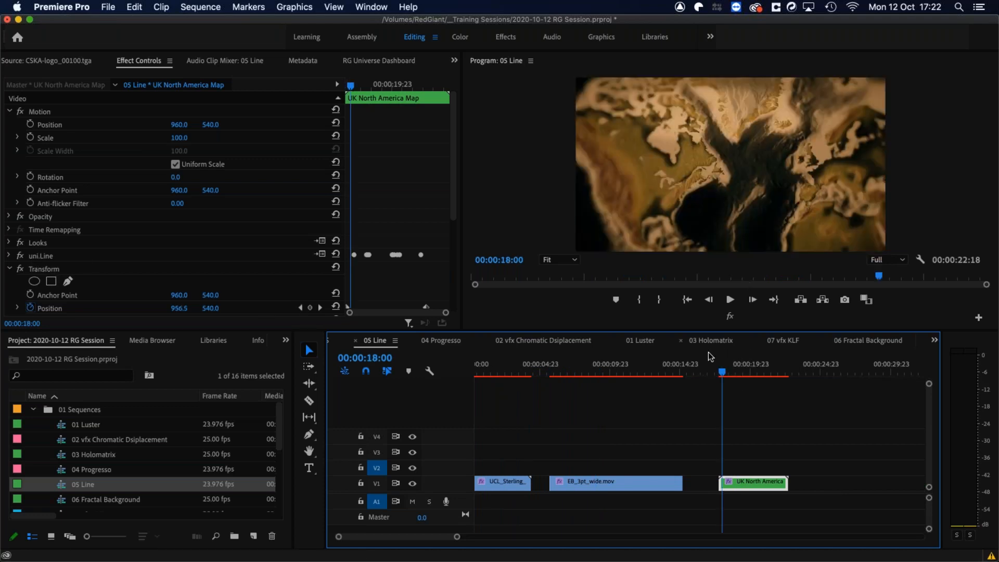
pyautogui.press('=')
pyautogui.press('=')
pyautogui.moveTo(698, 374); pyautogui.dragTo(742, 369)
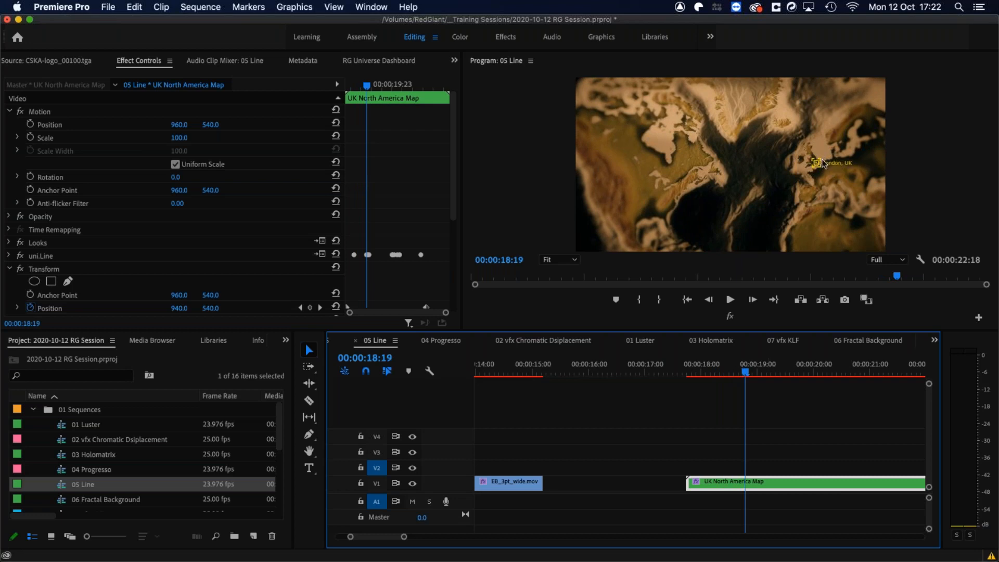
pyautogui.moveTo(749, 371); pyautogui.dragTo(807, 363)
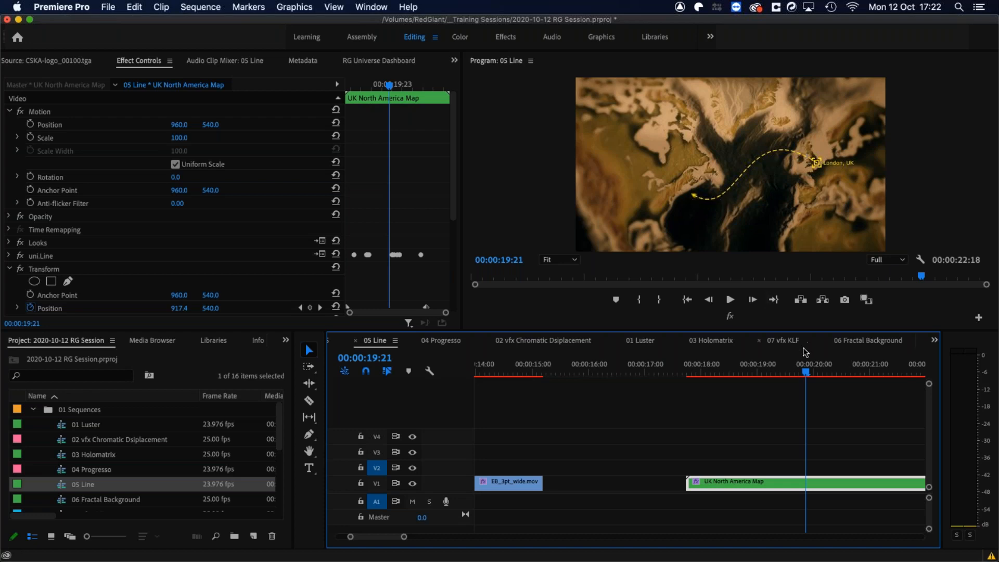
pyautogui.moveTo(807, 374); pyautogui.dragTo(876, 370)
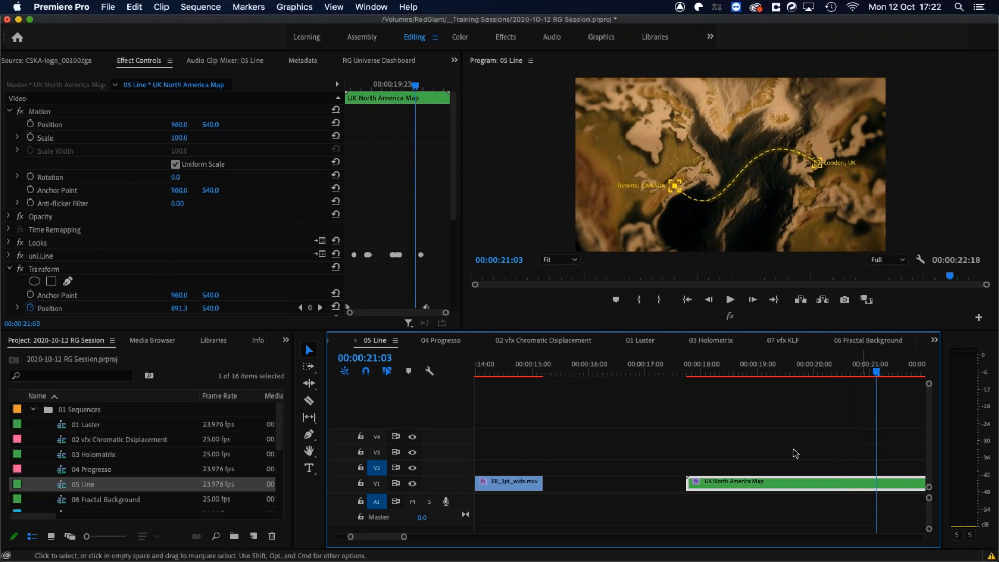
# Expand the map clip's uni.Line effect and examine the Point 1 and Point 2 text label and shape attributes
pyautogui.click(6, 259)
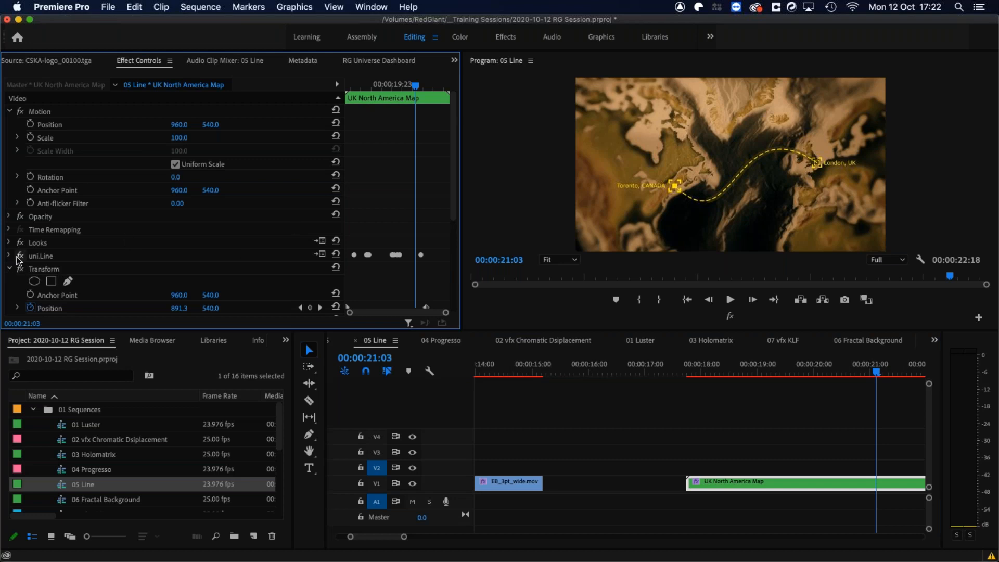
pyautogui.click(9, 255)
pyautogui.moveTo(453, 106); pyautogui.dragTo(467, 177)
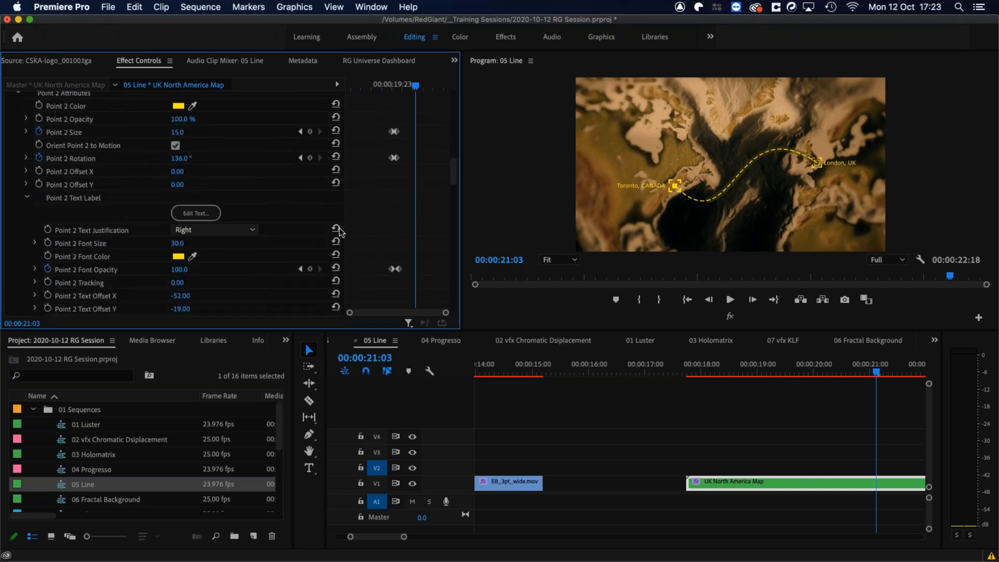
pyautogui.scroll(5, 454, 175)
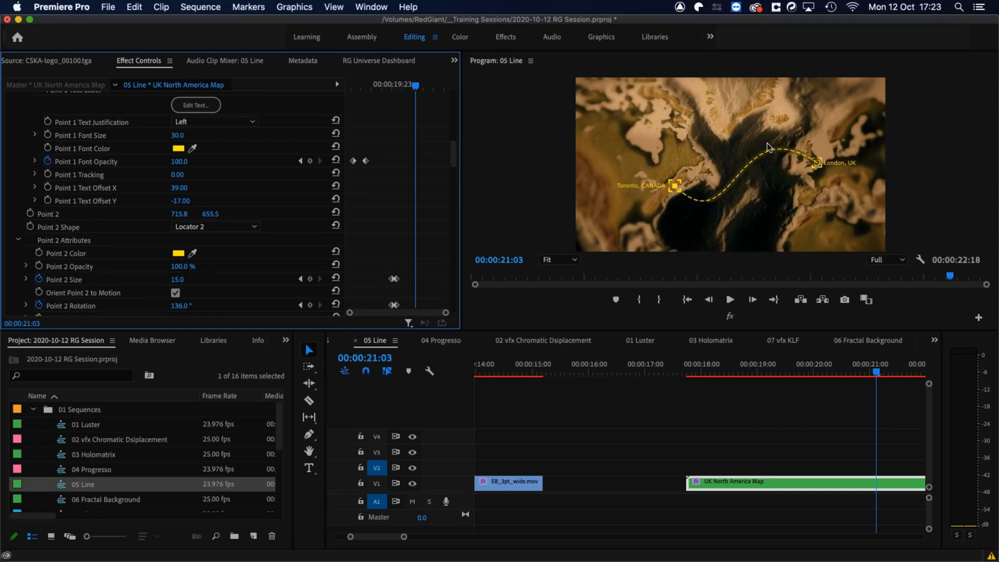
# Preview the end of the map animation, stopping at 00:00:21:17
pyautogui.moveTo(877, 371); pyautogui.dragTo(903, 368)
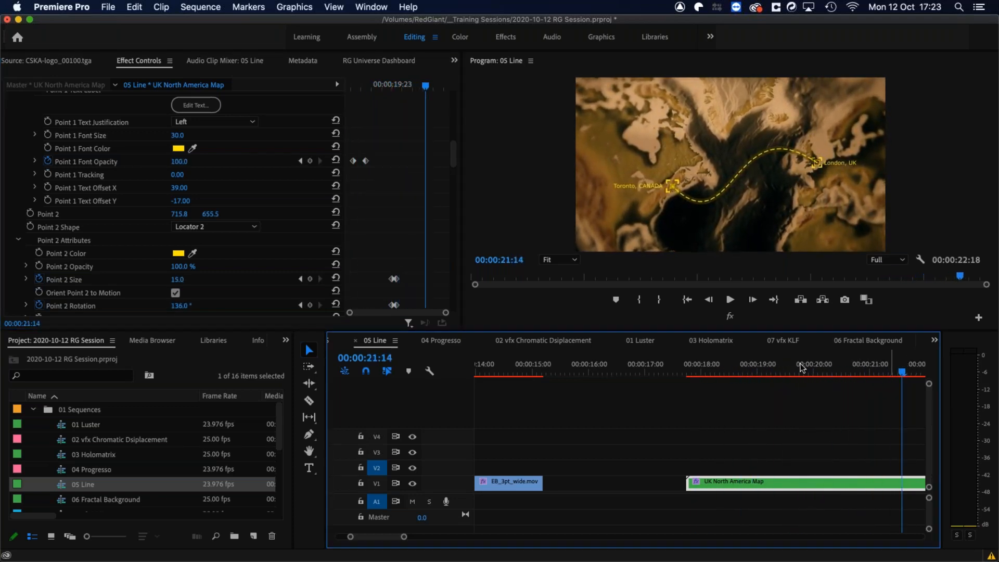
pyautogui.scroll(-5, 787, 372)
pyautogui.moveTo(707, 371)
pyautogui.mouseDown()
pyautogui.moveTo(717, 371)
pyautogui.moveTo(707, 371)
pyautogui.mouseUp()
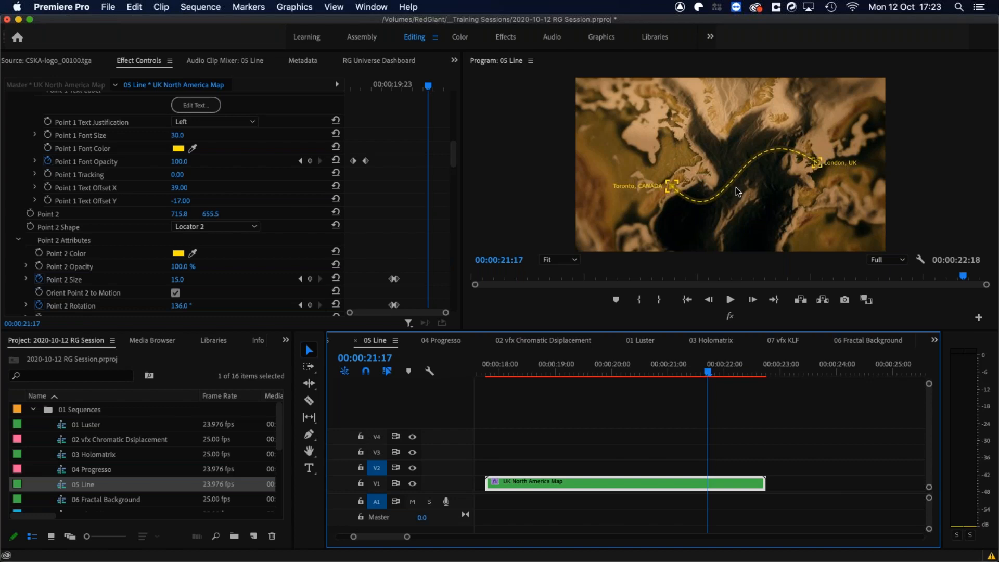
# Open the Line preset browser from the uni.Line effect and find the saved map animation preset in the Custom category
pyautogui.click(189, 107)
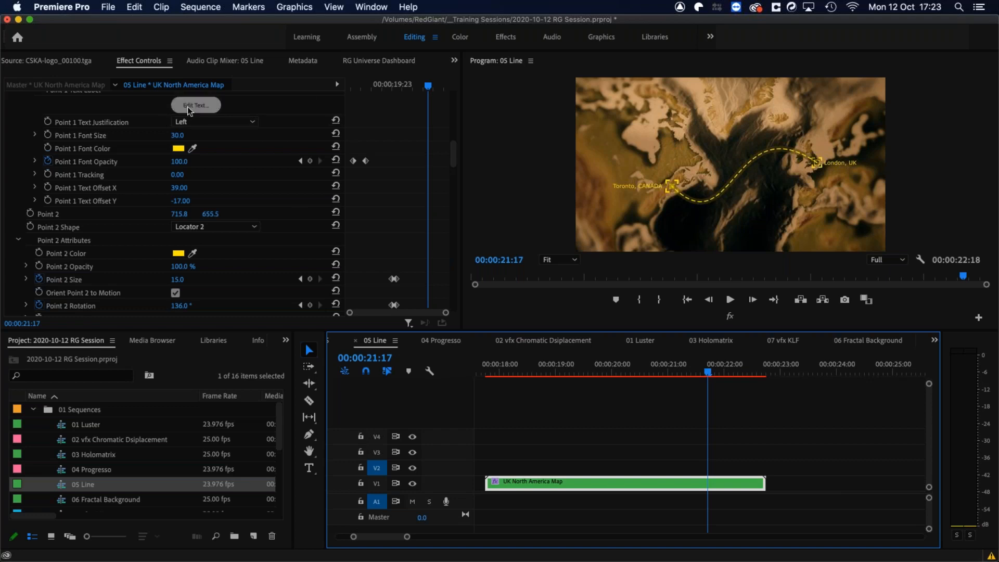
pyautogui.click(454, 151)
pyautogui.moveTo(454, 151); pyautogui.dragTo(441, 104)
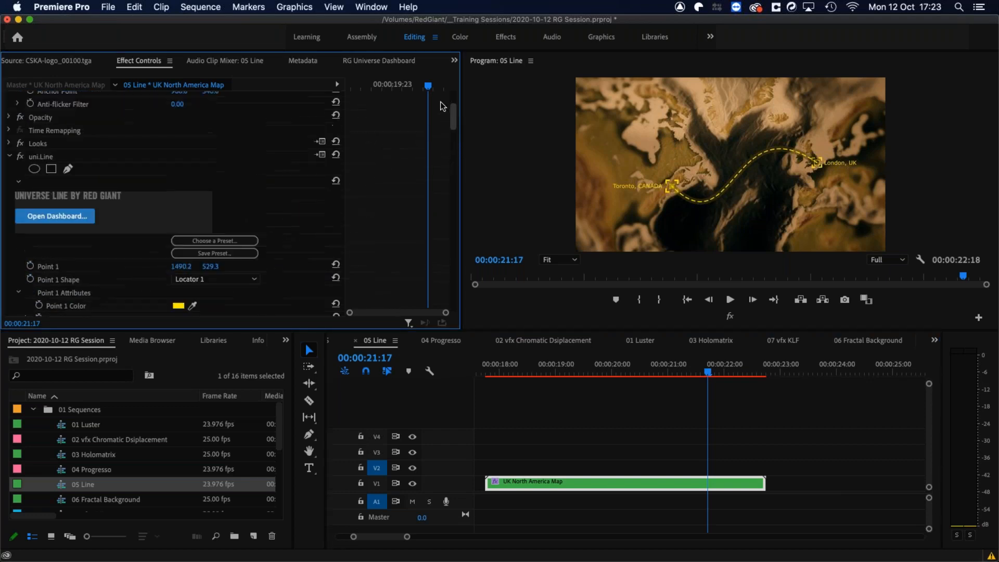
pyautogui.click(202, 183)
pyautogui.moveTo(61, 314)
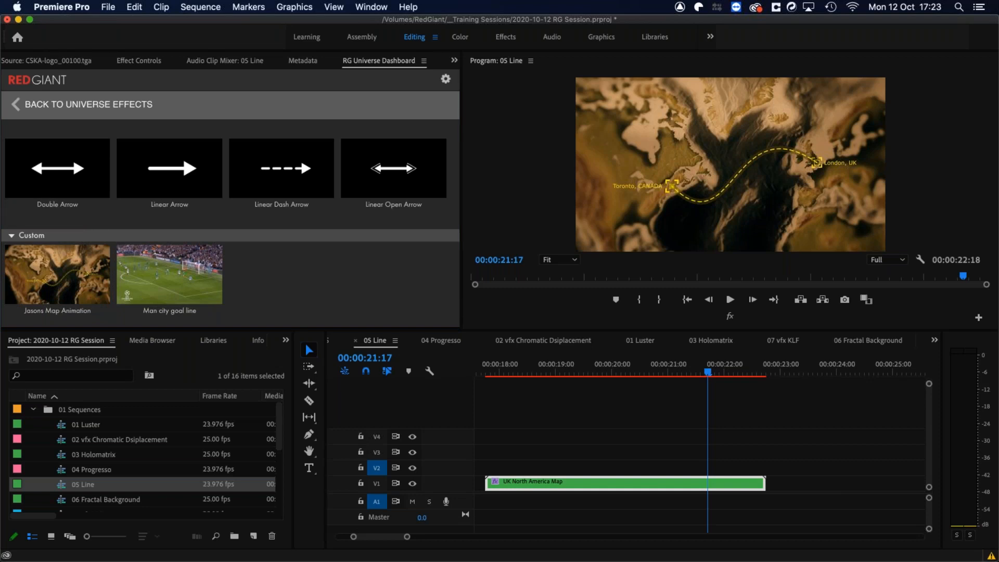
# Move the playhead to 00:00:19:19 in the map clip and match the frame to view the original map source
pyautogui.press('super+Tab')
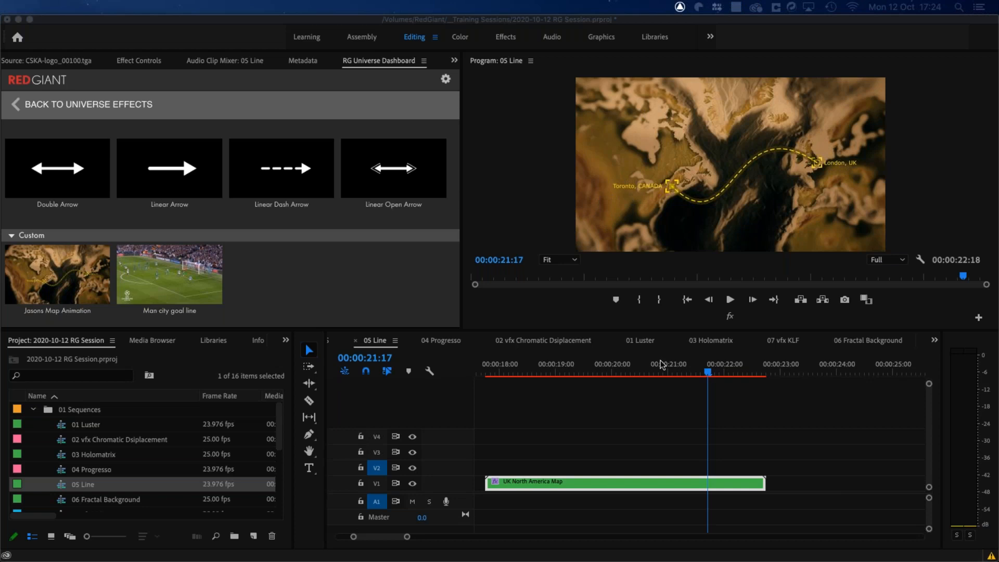
pyautogui.click(650, 370)
pyautogui.click(593, 369)
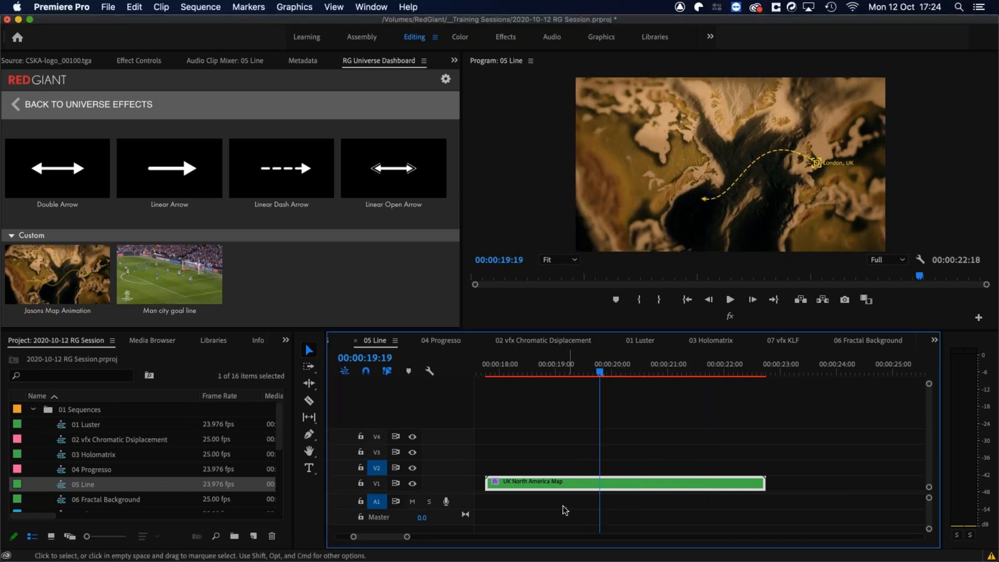
pyautogui.press('f')
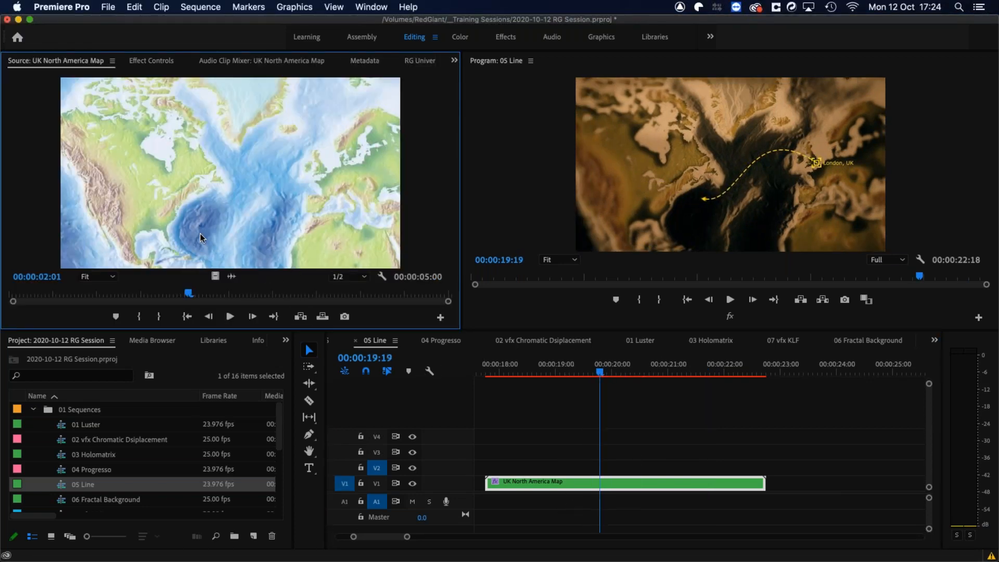
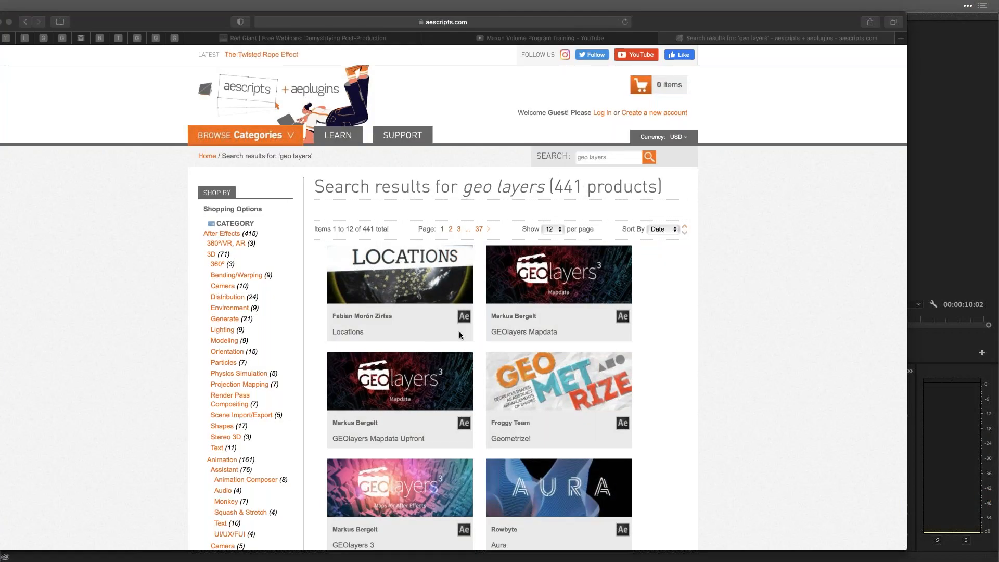
# In Safari, open the GEOlayers Mapdata product page from the aescripts.com search results for geo layers
pyautogui.scroll(-3, 395, 364)
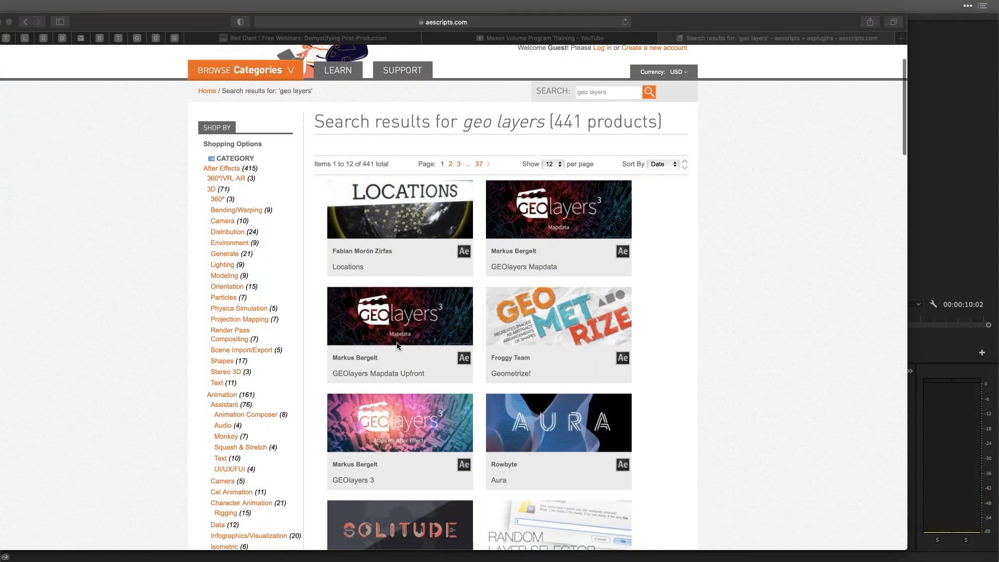
pyautogui.click(394, 345)
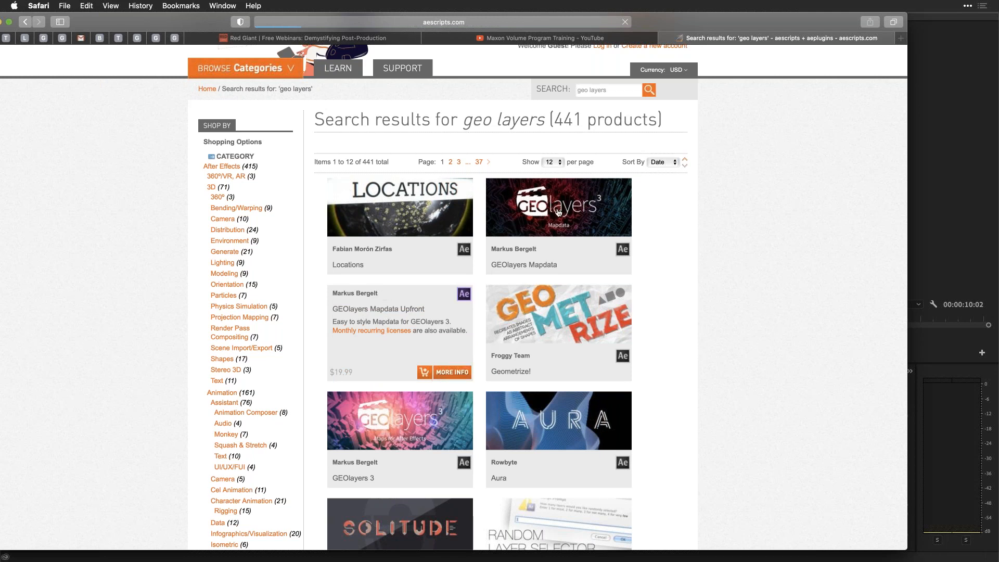
pyautogui.scroll(-3, 559, 212)
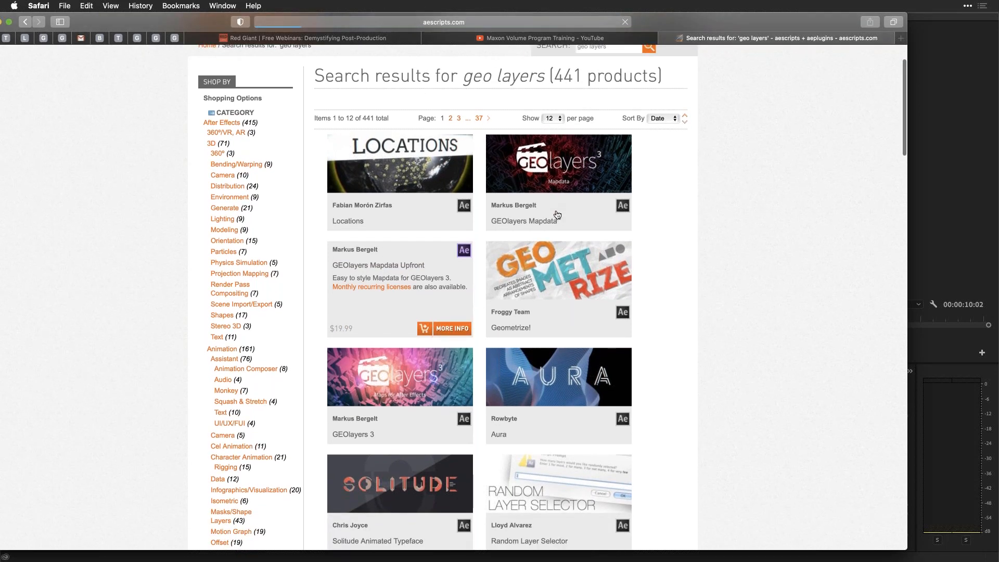
pyautogui.scroll(3, 554, 215)
pyautogui.scroll(1, 557, 214)
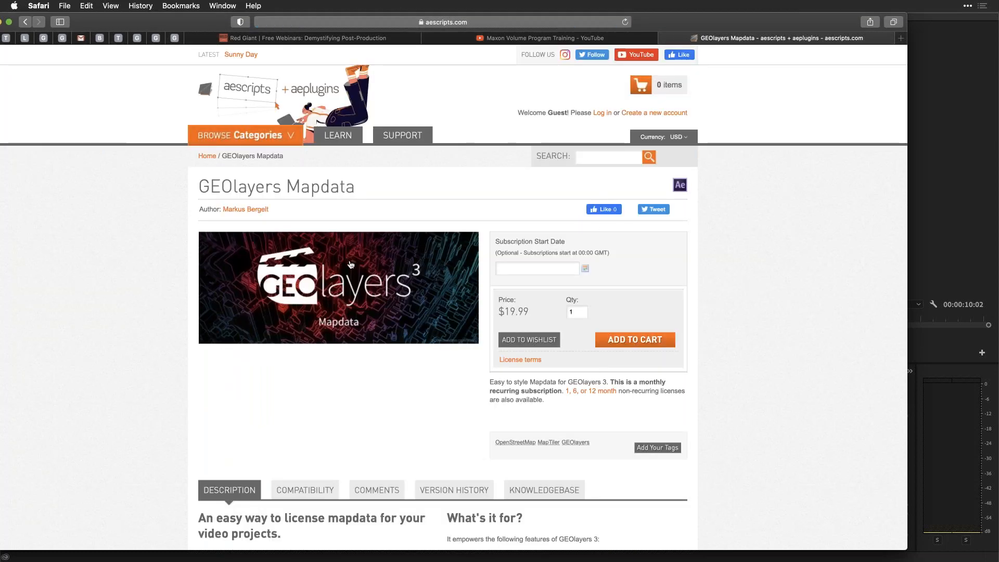
# Read through the GEOlayers Mapdata product description, then minimise Safari to return to Premiere Pro
pyautogui.scroll(-2, 355, 261)
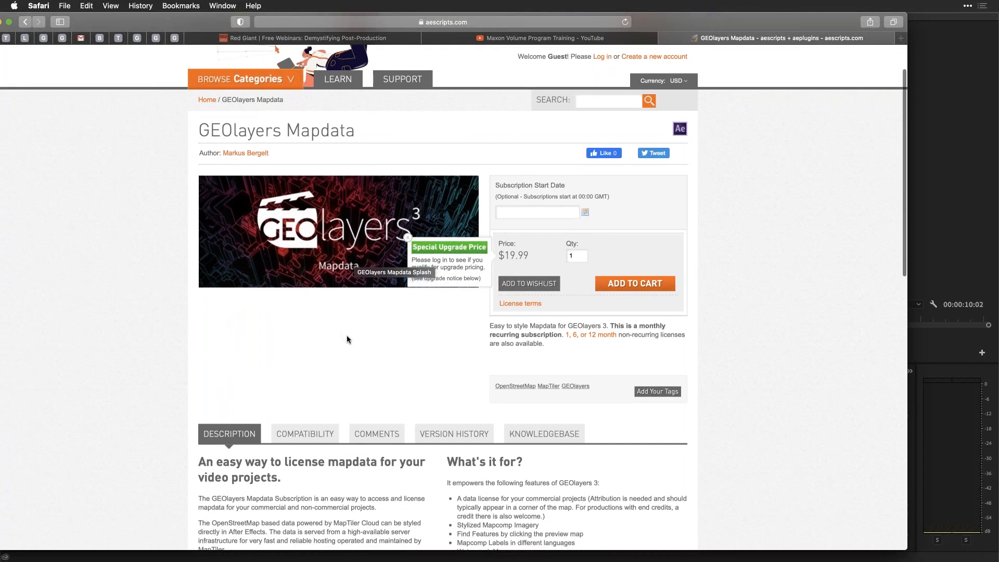
pyautogui.click(411, 238)
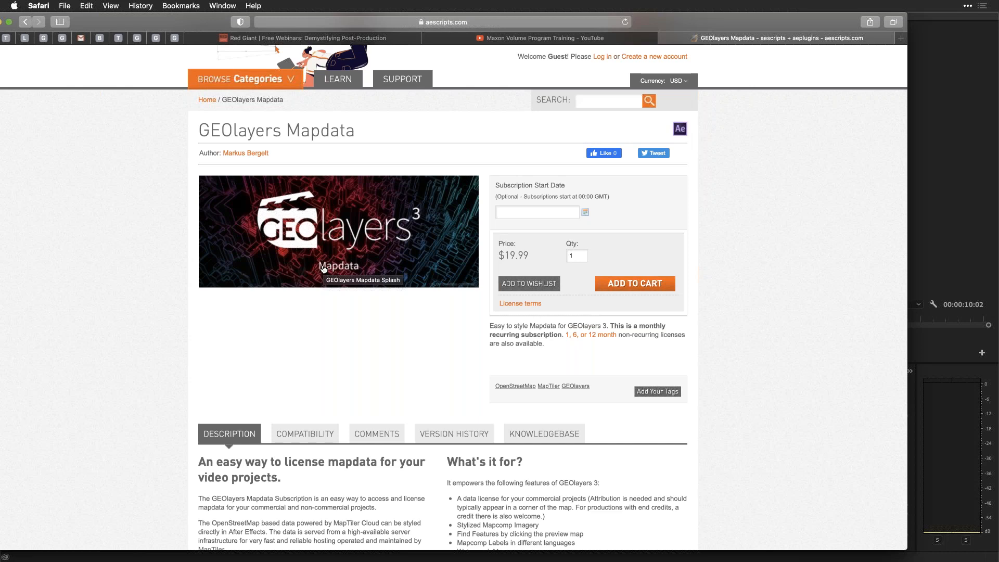
pyautogui.scroll(-5, 323, 268)
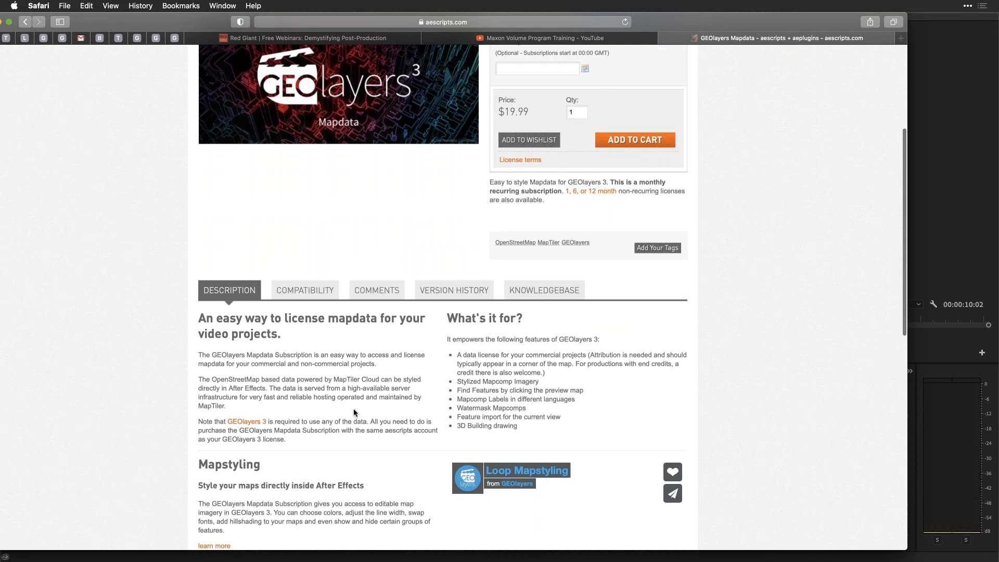
pyautogui.scroll(-7, 354, 408)
pyautogui.scroll(-6, 342, 401)
pyautogui.scroll(20, 353, 393)
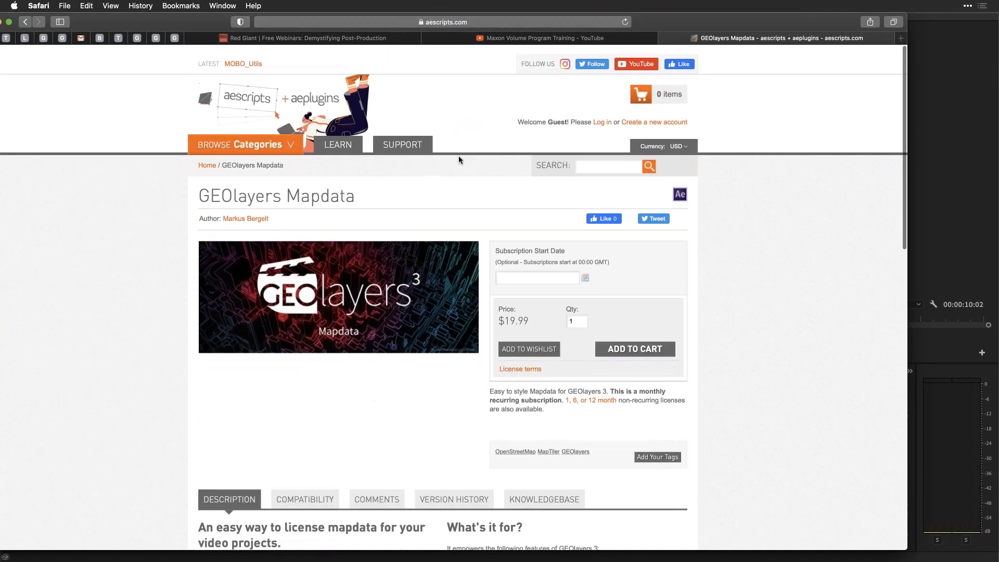
pyautogui.doubleClick(143, 25)
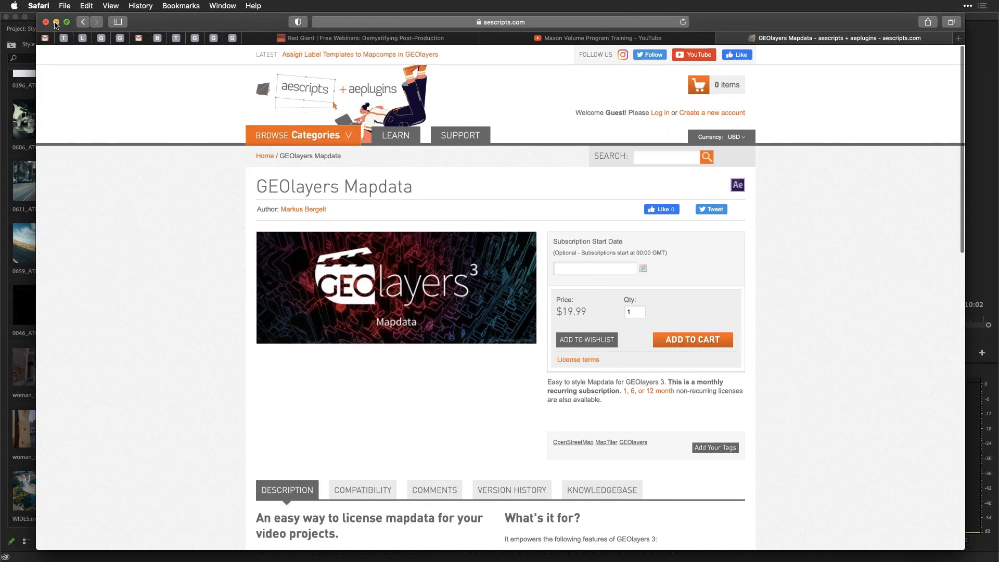
pyautogui.click(55, 23)
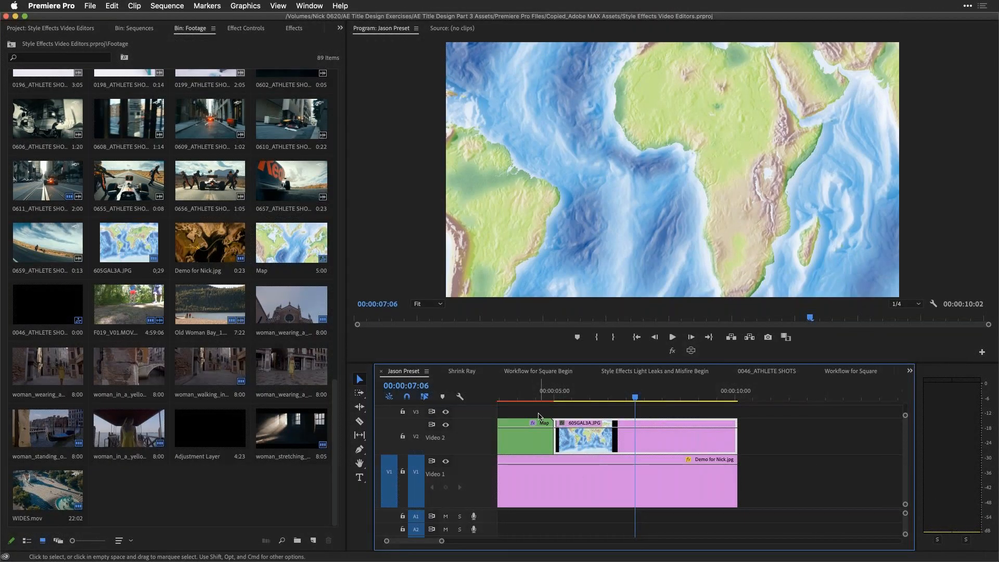
# Move the playhead to 00:00:06:09 over the 605GAL3A.JPG clip and toggle Video 2's visibility off and on to compare it with the reference map
pyautogui.hscroll(-5, 554, 413)
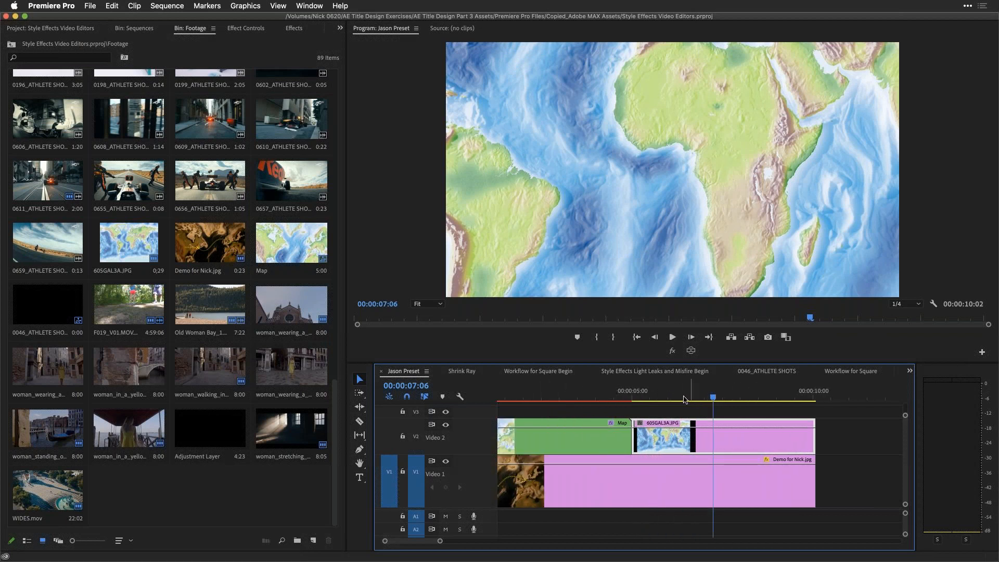
pyautogui.moveTo(683, 399); pyautogui.dragTo(645, 401)
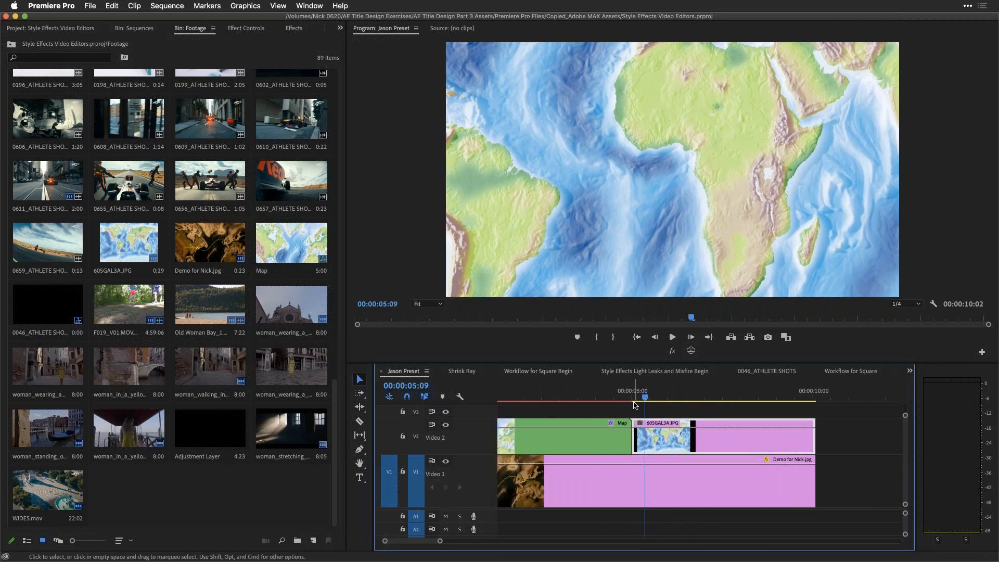
pyautogui.hscroll(3, 635, 405)
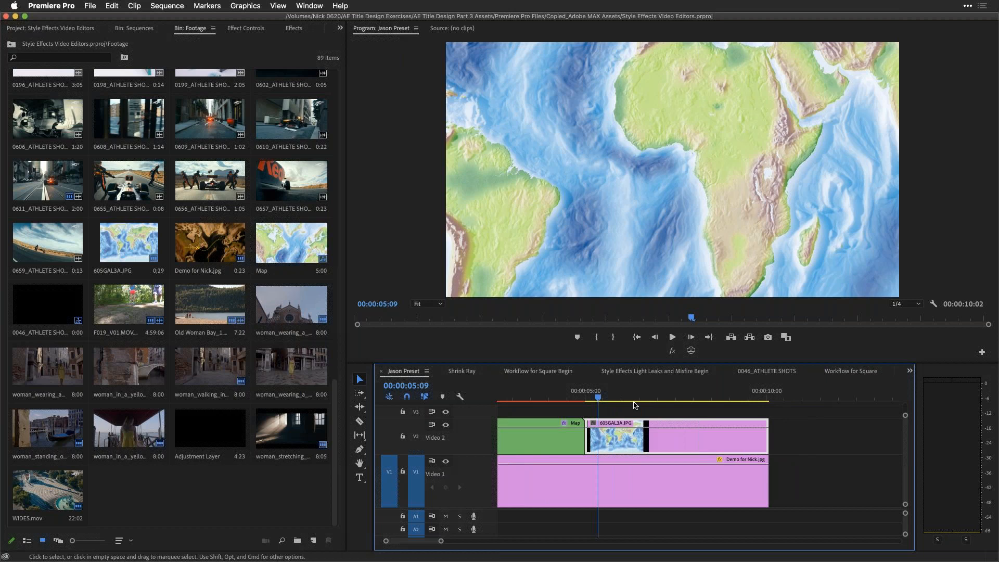
pyautogui.hscroll(-10, 634, 405)
pyautogui.hscroll(8, 636, 405)
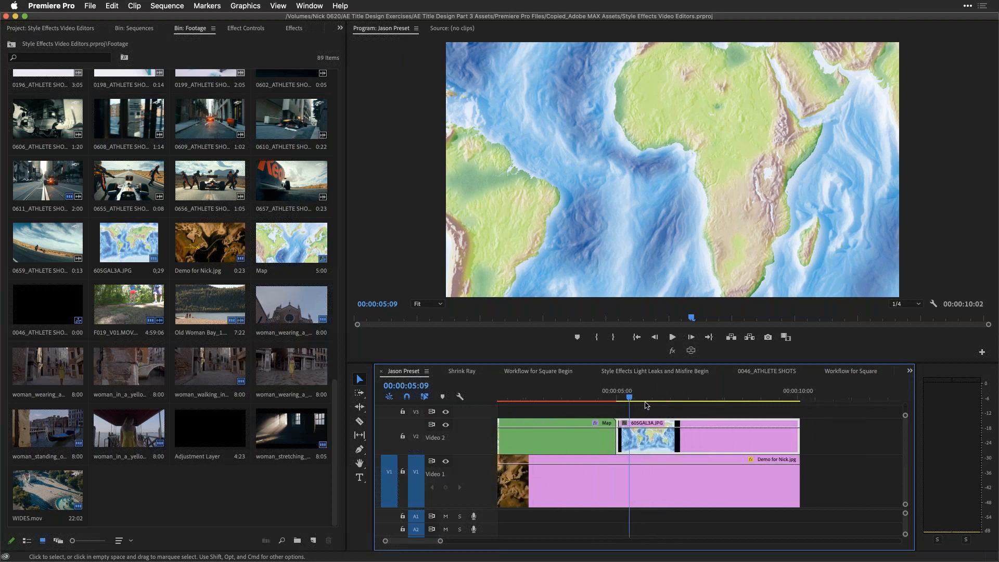
pyautogui.click(666, 396)
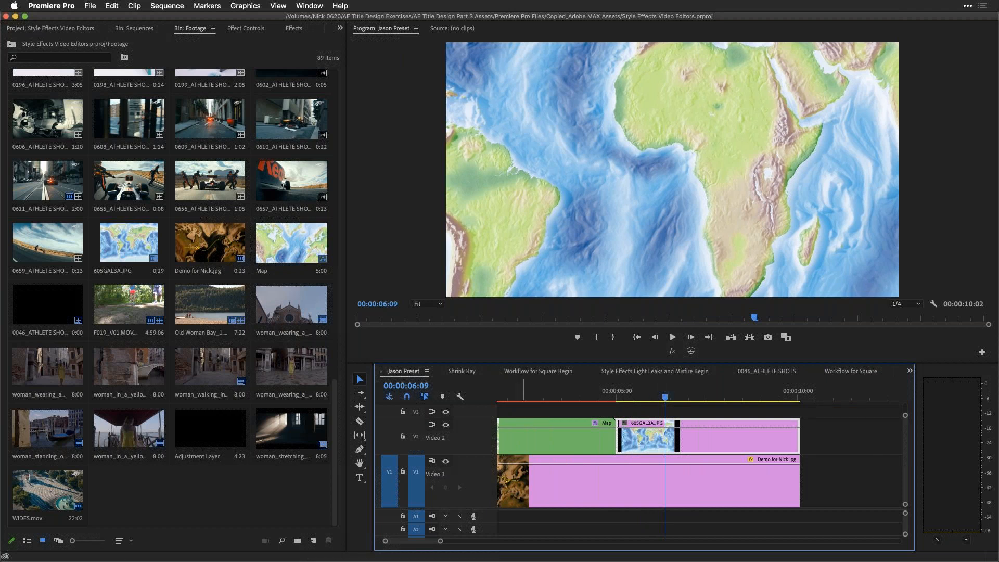
pyautogui.click(445, 425)
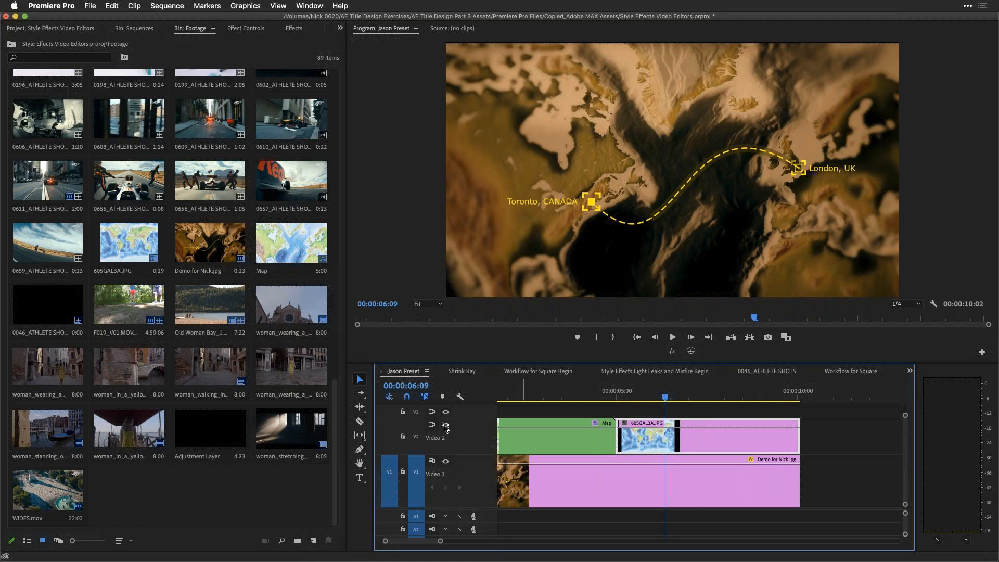
pyautogui.click(445, 425)
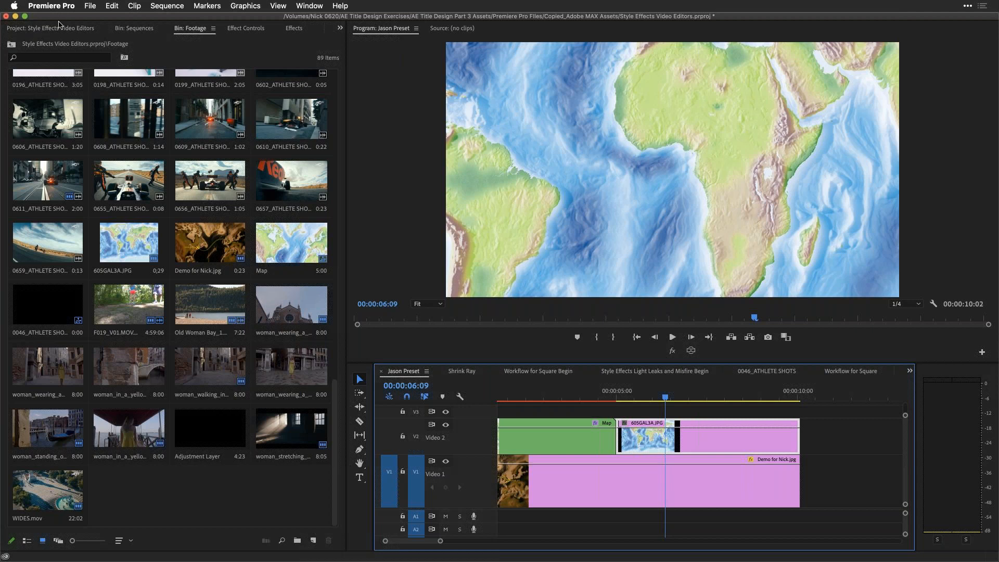
# Set the 605GAL3A.JPG clip's opacity blend mode to Difference so that it overlays the reference map
pyautogui.click(254, 29)
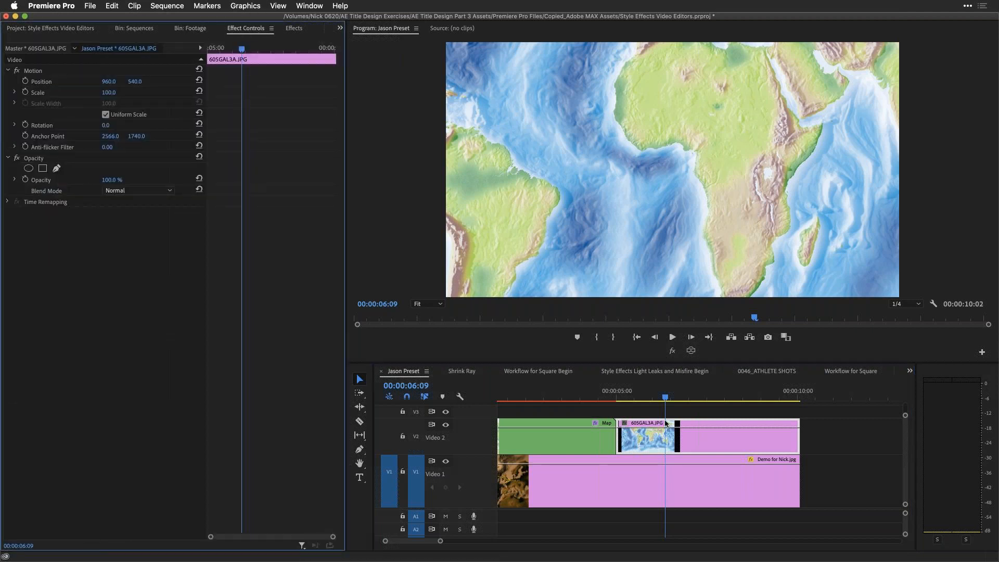
pyautogui.click(689, 441)
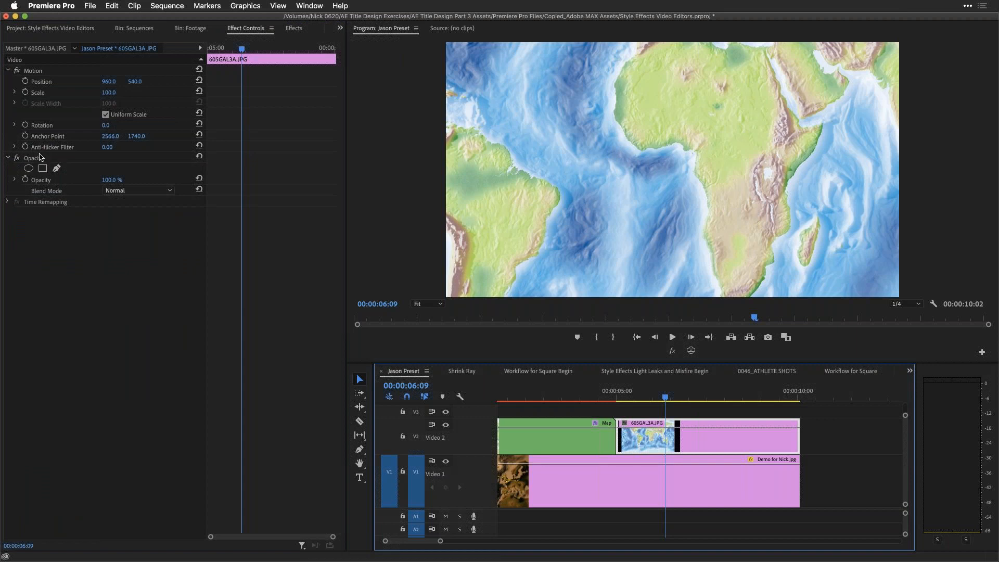
pyautogui.click(139, 192)
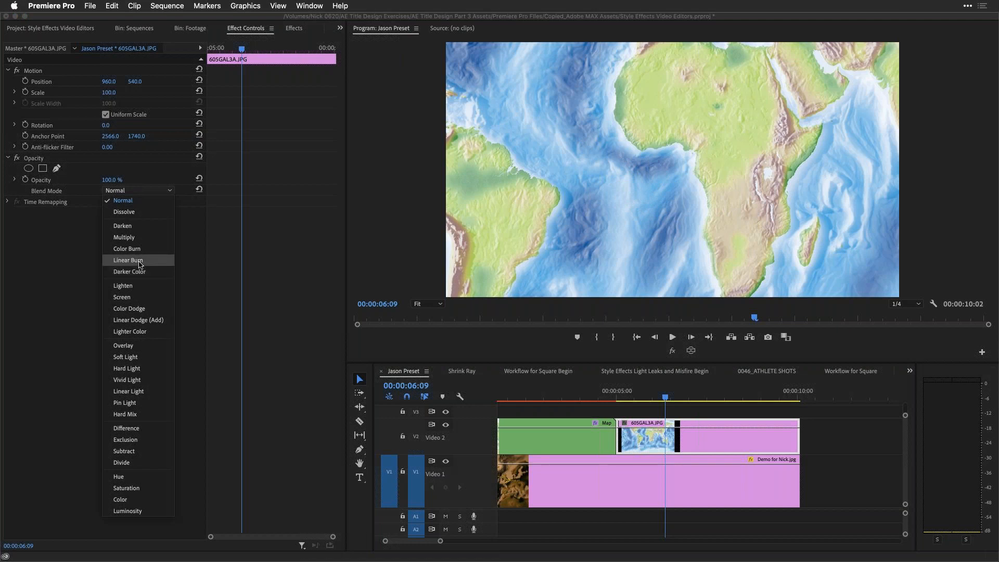
pyautogui.click(127, 428)
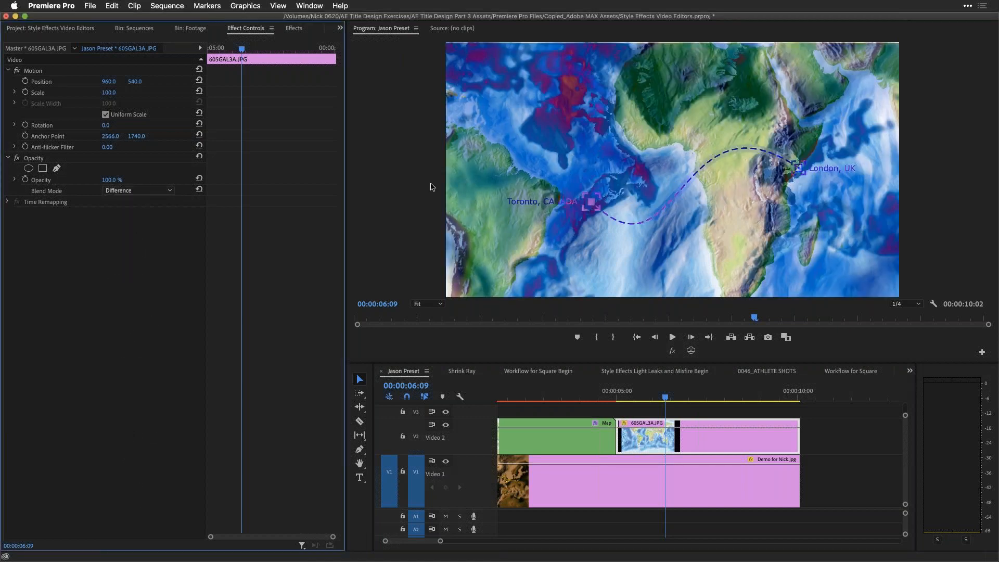
# At 00:00:07:06, reposition the source map to about 1561.8, 1434.9 so its coastlines align with the reference map's route
pyautogui.click(697, 397)
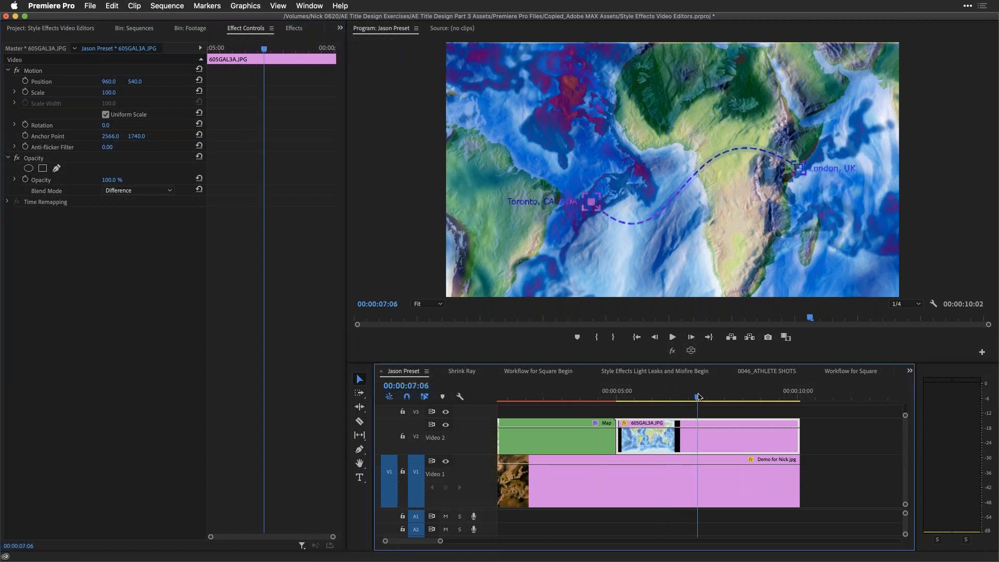
pyautogui.click(475, 280)
pyautogui.moveTo(596, 147); pyautogui.dragTo(536, 290)
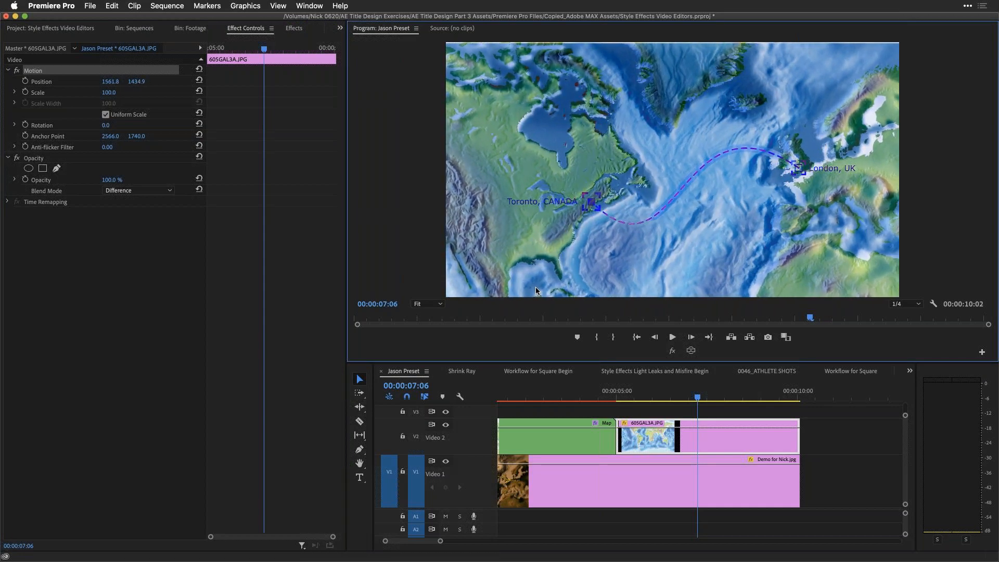
# Turn off Uniform Scale for the source map, set Scale Width to 99, and nudge its position to about 1557.4, 1439.3
pyautogui.click(106, 114)
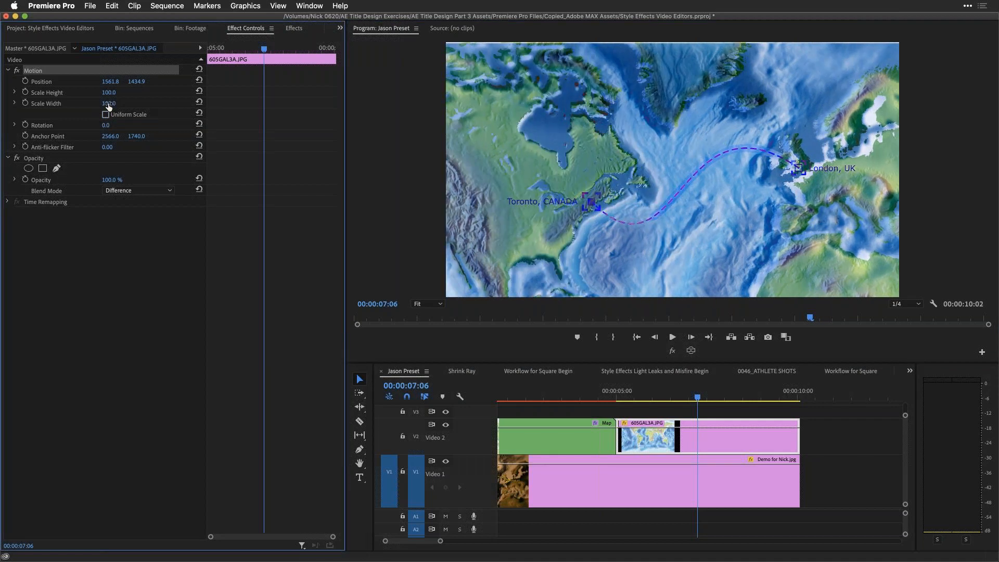
pyautogui.moveTo(108, 105); pyautogui.dragTo(107, 105)
pyautogui.moveTo(595, 130); pyautogui.dragTo(591, 131)
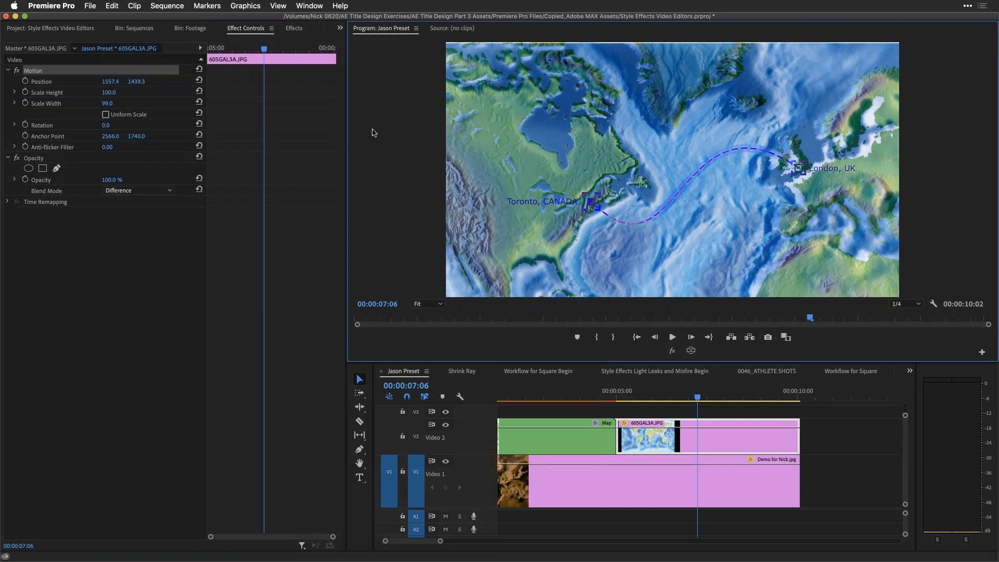
# Nest the aligned map clip as a sequence named Map Scale and select the nested clip
pyautogui.rightClick(697, 438)
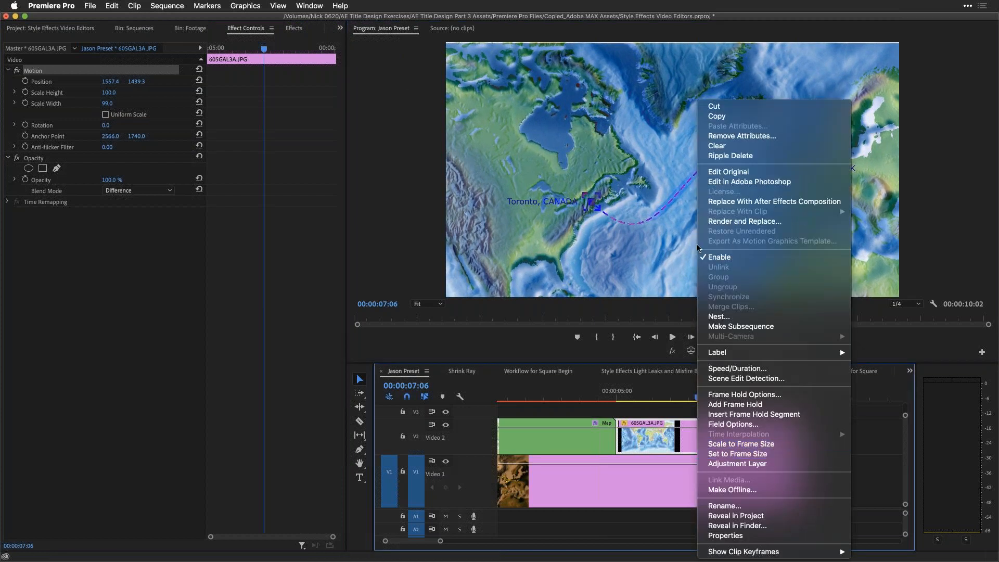
pyautogui.click(745, 315)
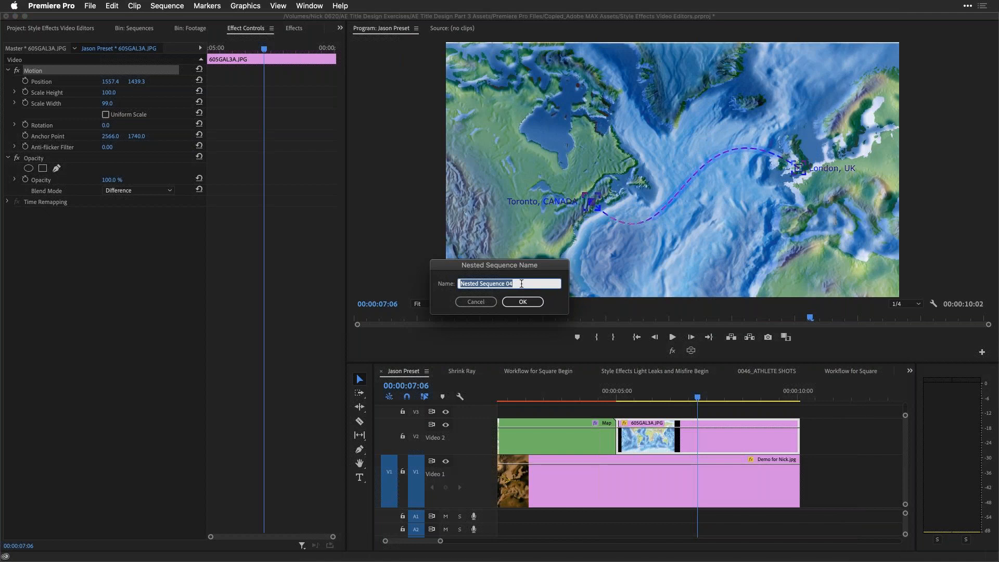
pyautogui.write('Map Scale')
pyautogui.press('Return')
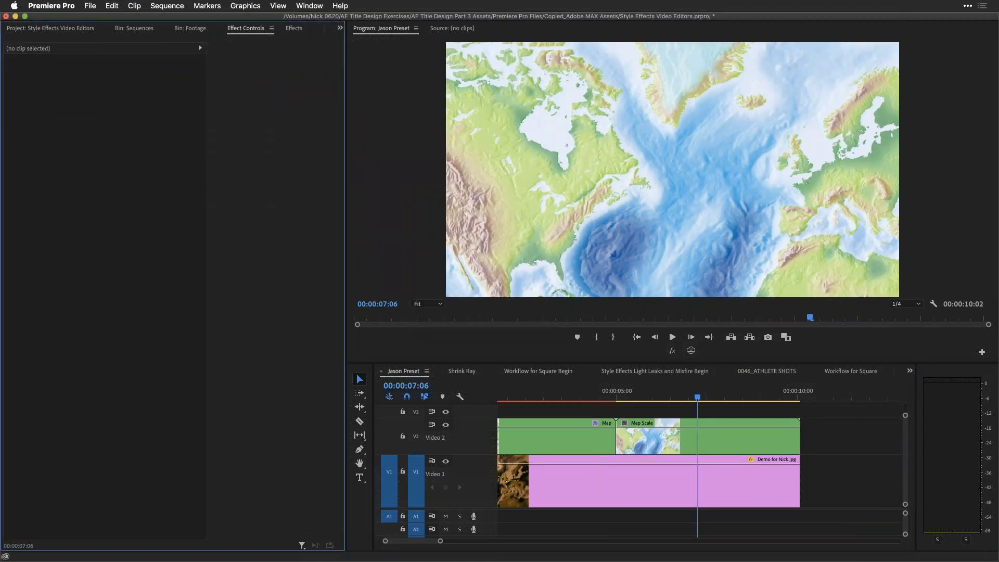
pyautogui.click(706, 441)
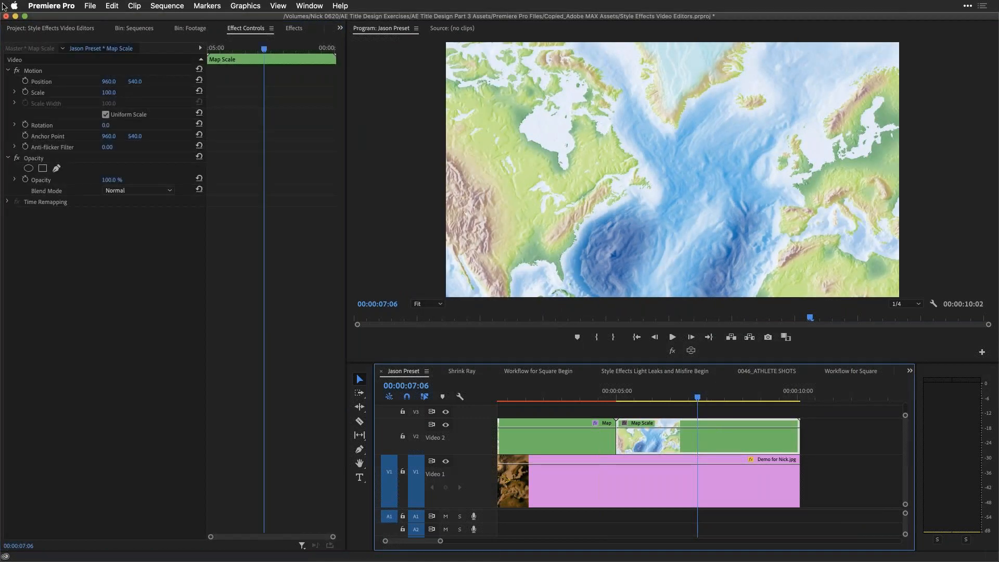
# In Finder, view the saved looks in the LooksBuilder Looks folder and the preset files in the Presets folder, and return to Premiere Pro
pyautogui.click(984, 45)
pyautogui.moveTo(231, 117); pyautogui.dragTo(144, 65)
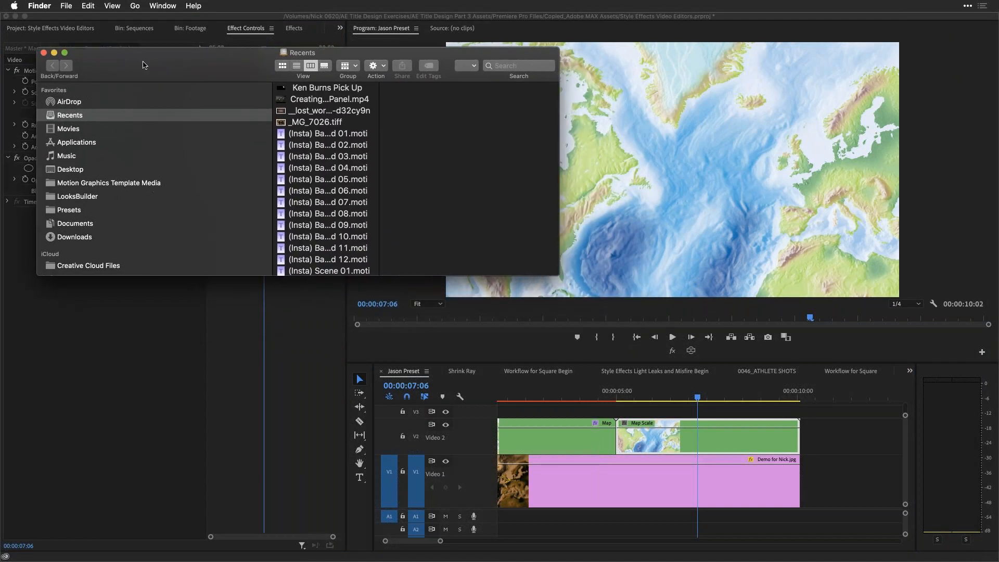
pyautogui.click(72, 196)
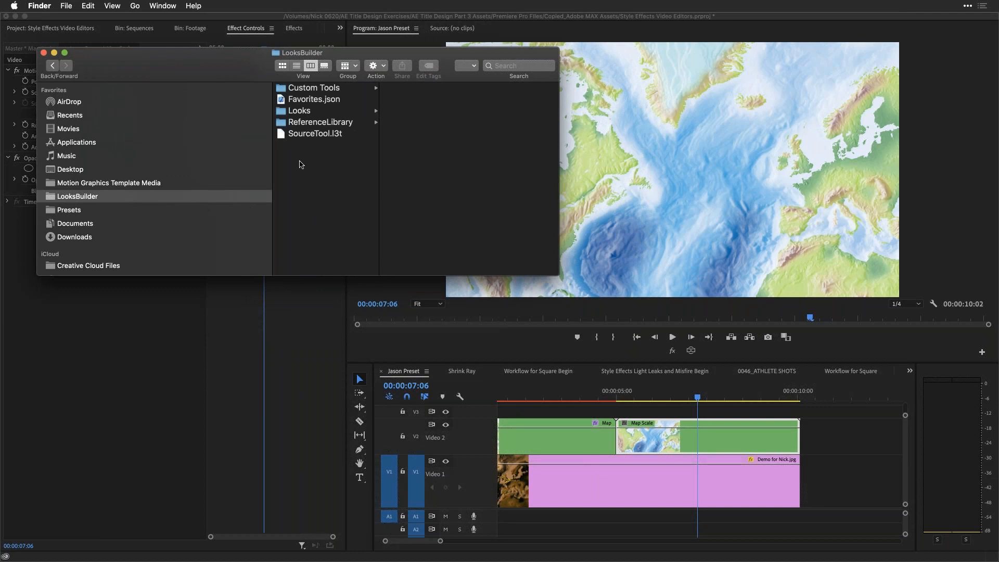
pyautogui.moveTo(551, 271); pyautogui.dragTo(649, 462)
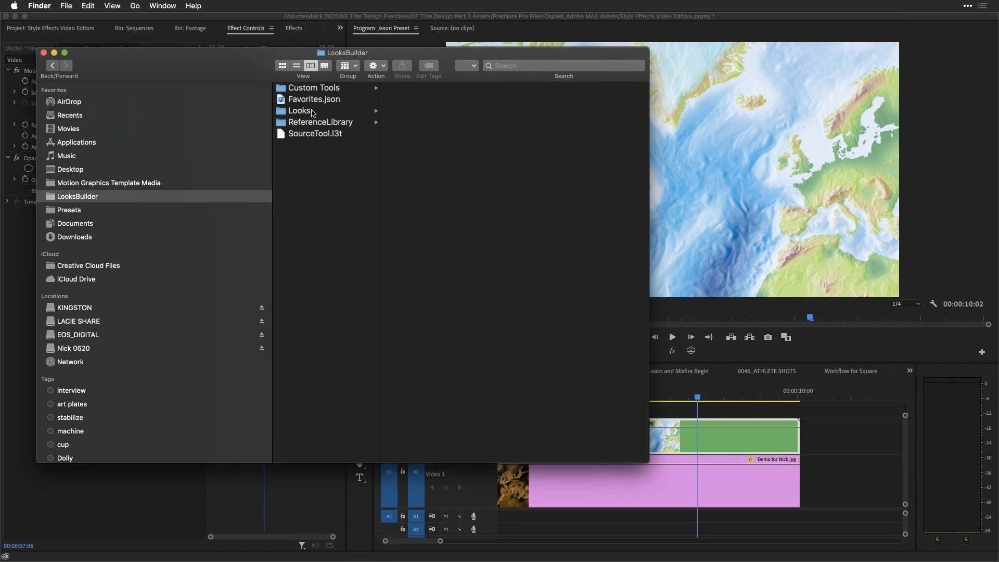
pyautogui.click(347, 115)
pyautogui.click(415, 113)
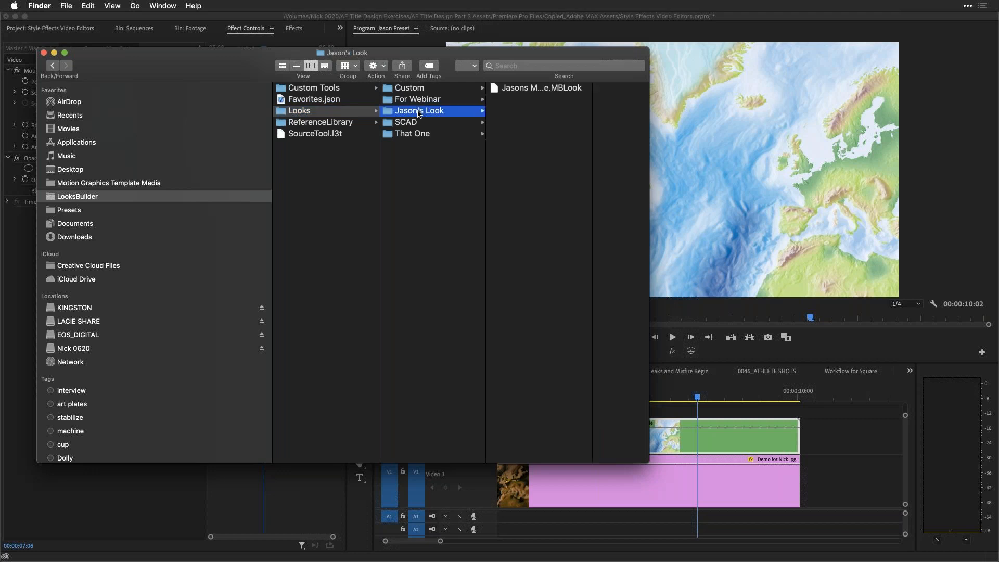
pyautogui.click(325, 111)
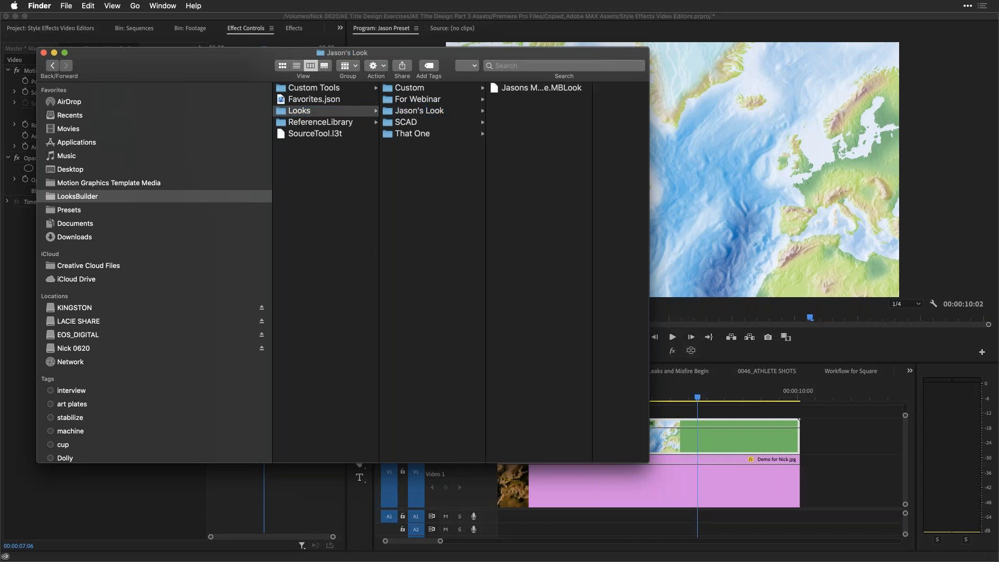
pyautogui.click(67, 210)
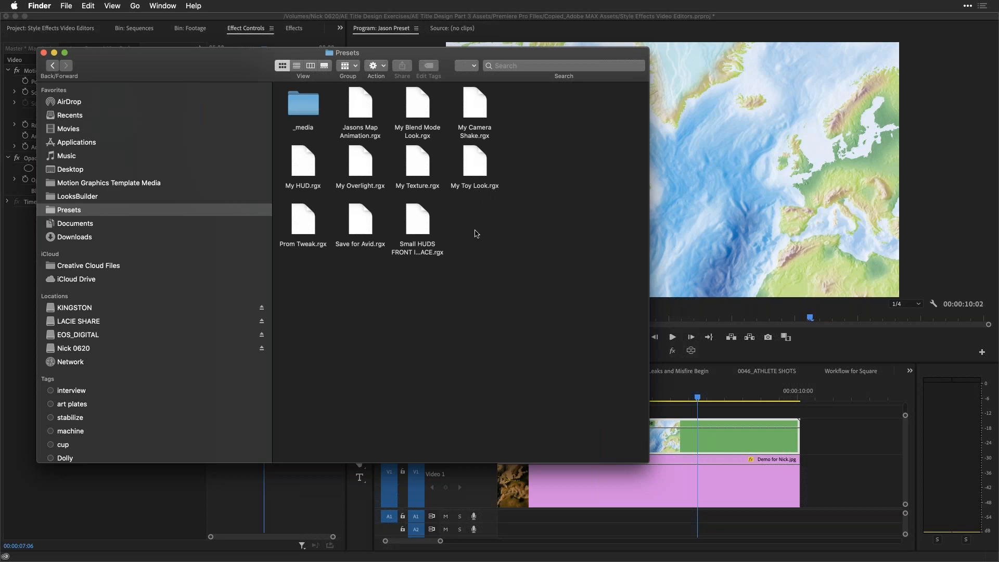
pyautogui.click(655, 409)
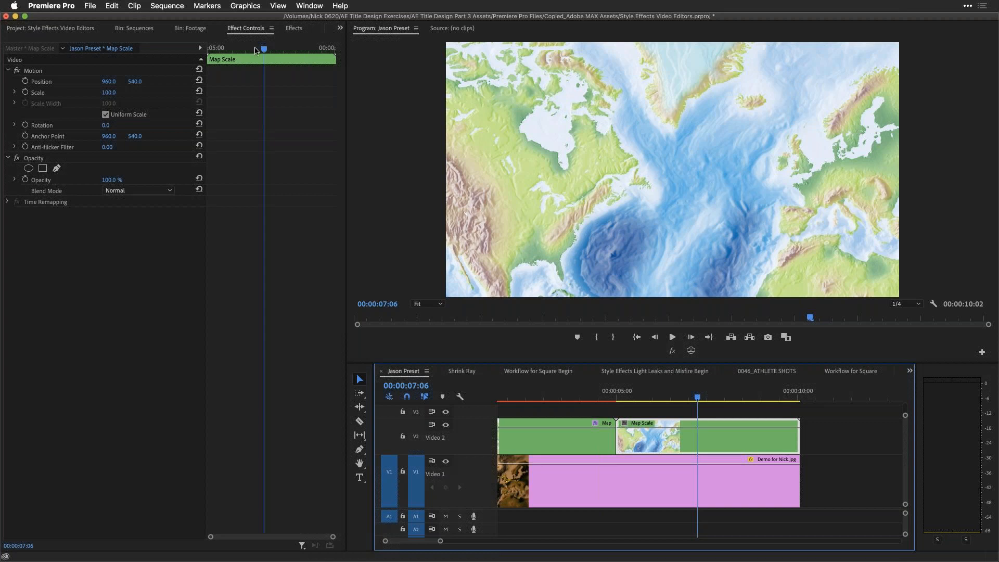
# Open the RG Universe Dashboard extension and narrow its panel and the tool strip to leave more room for the program view and timeline
pyautogui.click(293, 29)
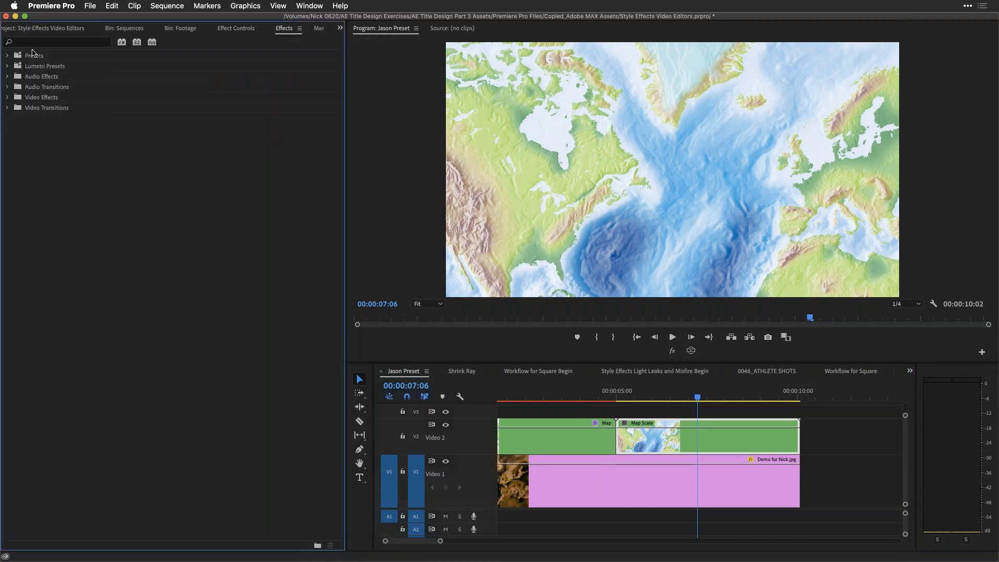
pyautogui.click(319, 6)
pyautogui.moveTo(328, 47)
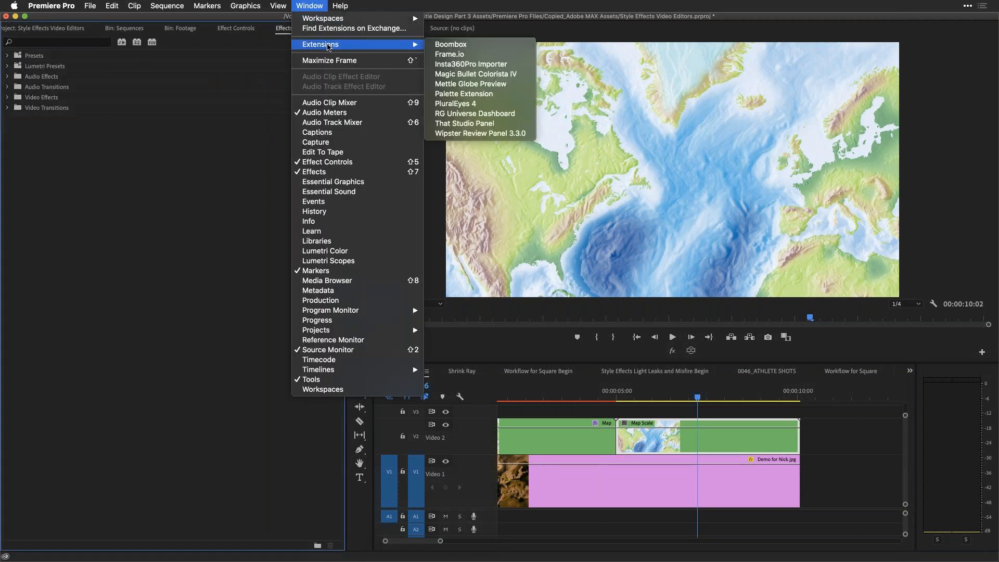
pyautogui.click(513, 114)
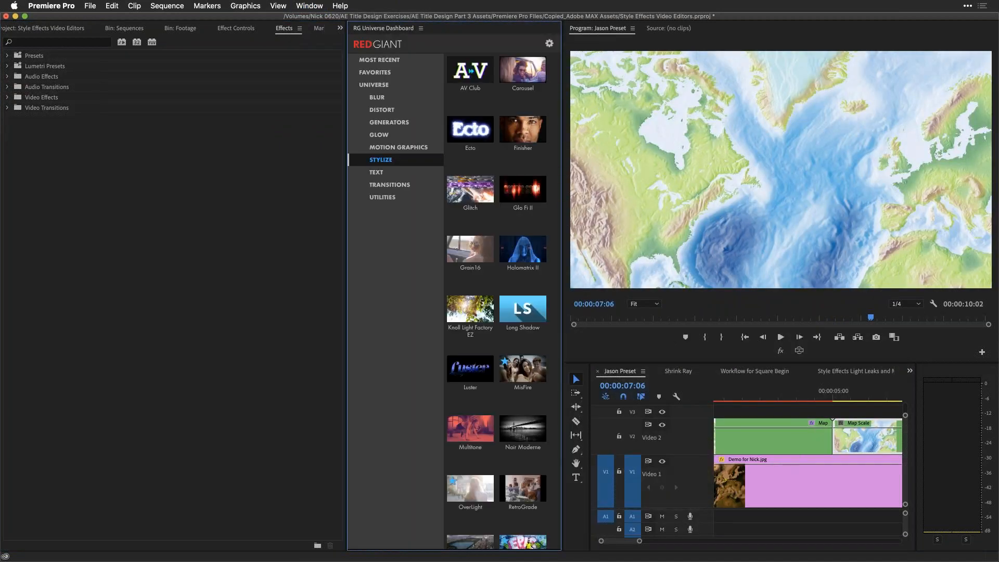
pyautogui.moveTo(543, 204); pyautogui.dragTo(522, 204)
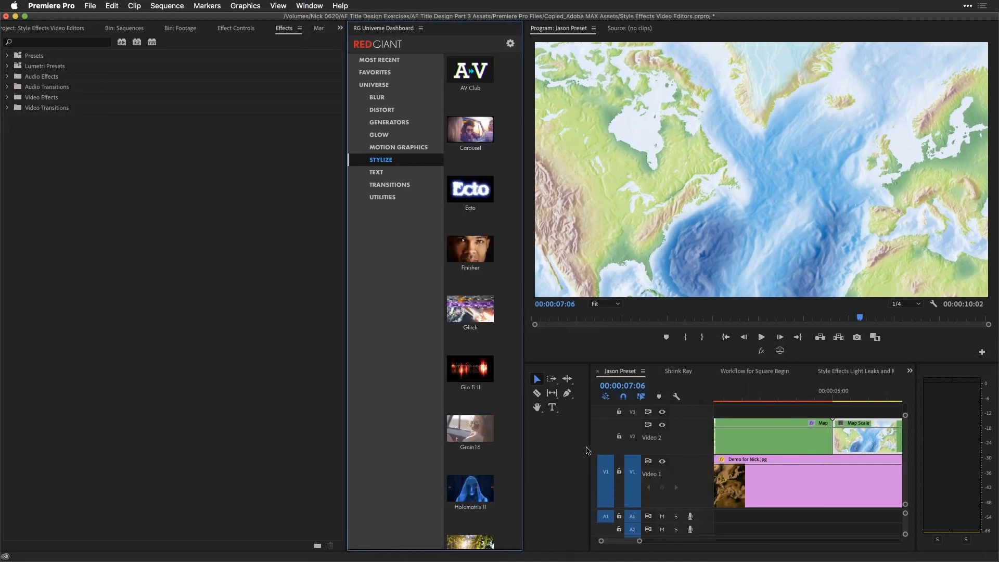
pyautogui.moveTo(590, 448); pyautogui.dragTo(536, 446)
pyautogui.hscroll(4, 708, 451)
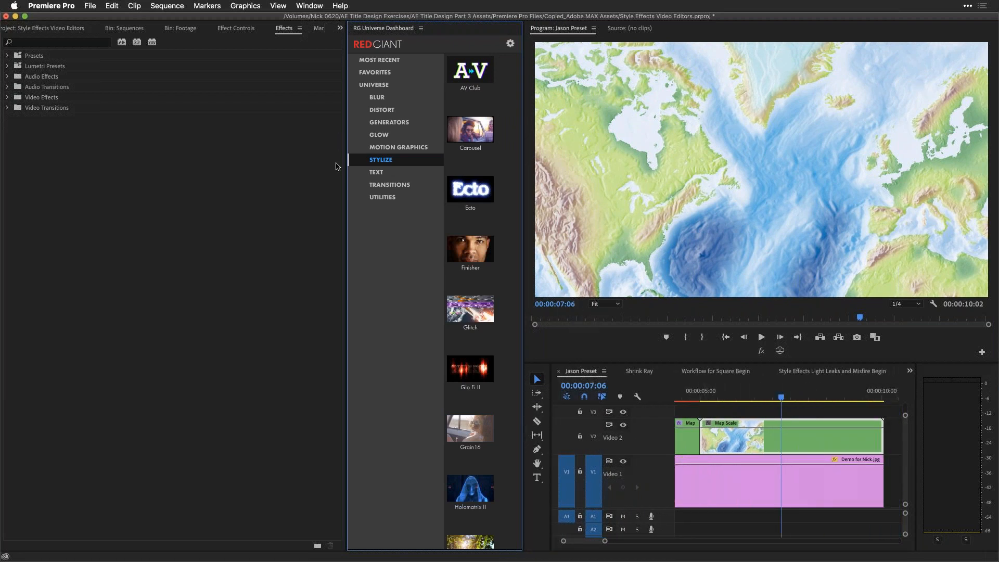
# Apply the custom map animation preset of the Universe Line effect, from the Motion Graphics category, to the Map Scale clip
pyautogui.click(385, 147)
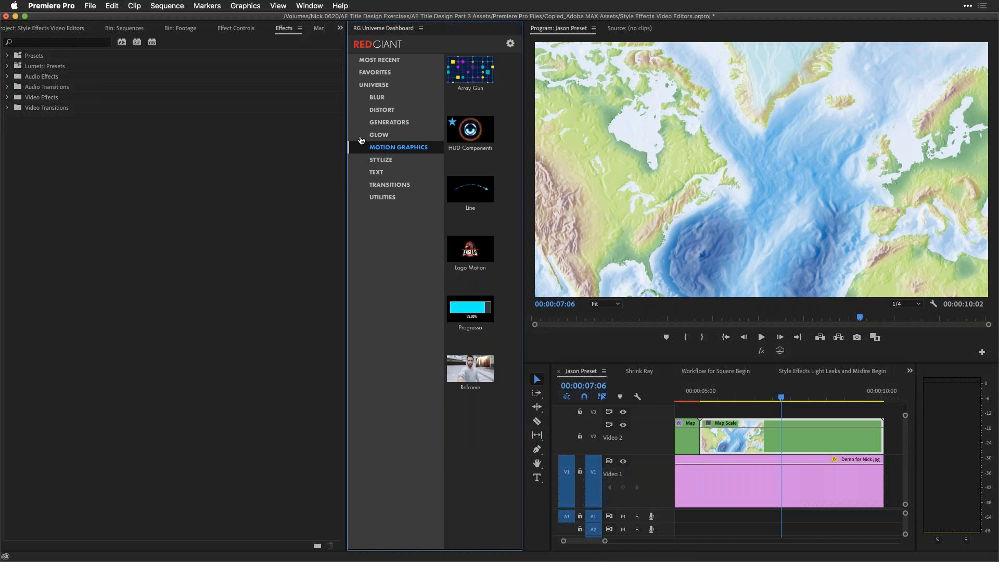
pyautogui.click(449, 189)
pyautogui.scroll(-1, 457, 204)
pyautogui.scroll(-1, 456, 204)
pyautogui.moveTo(380, 512)
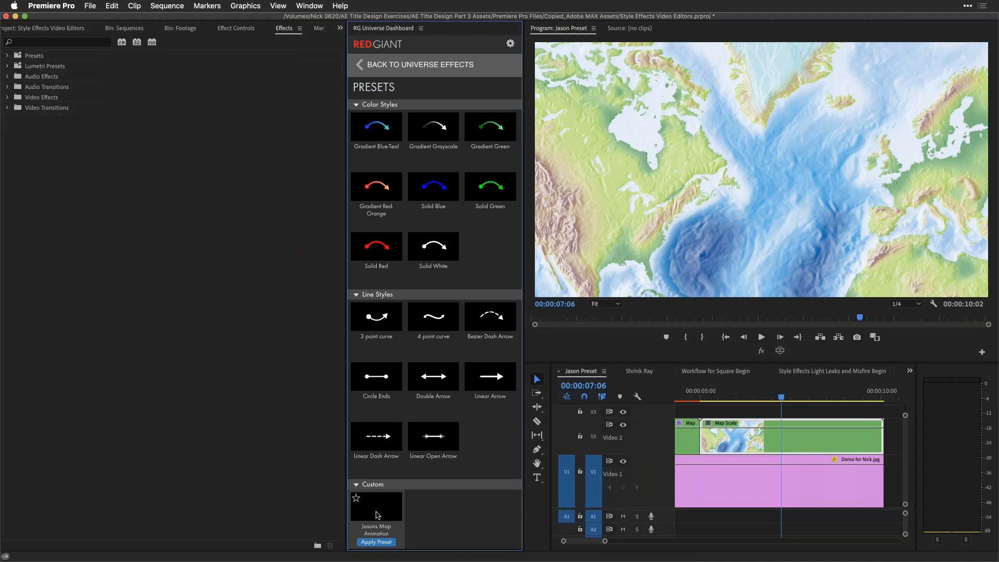
pyautogui.click(383, 542)
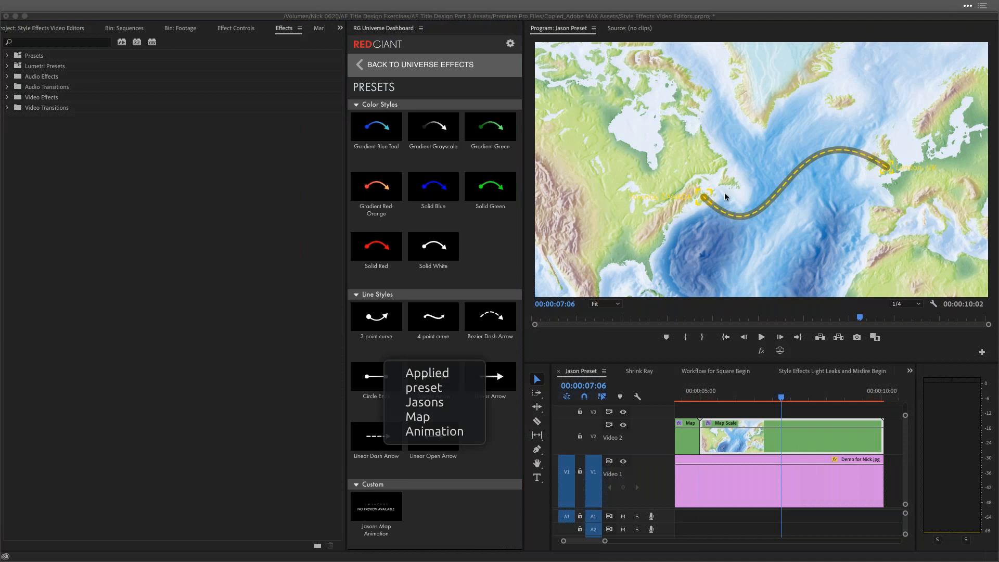
pyautogui.click(733, 393)
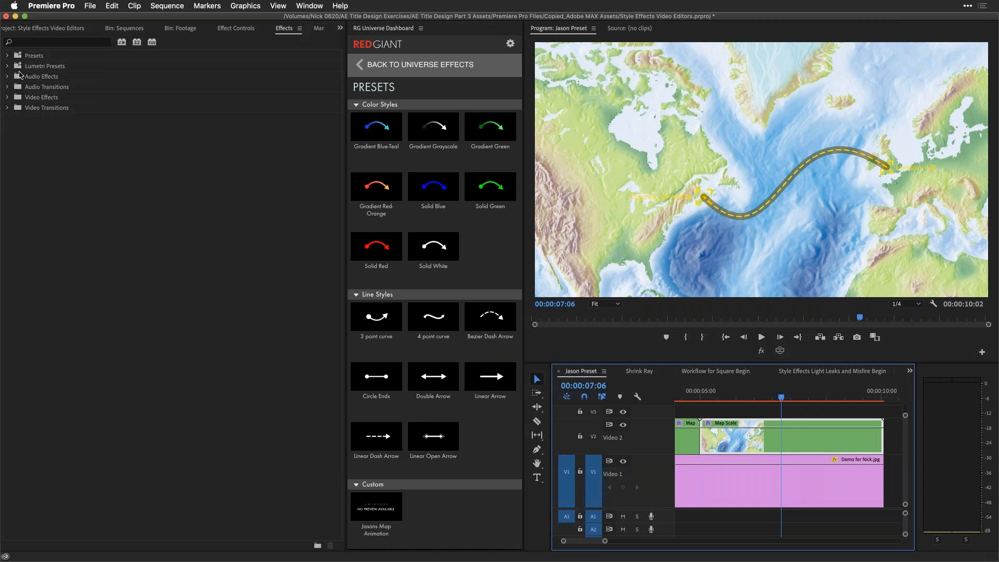
# Search the effects for "looks" and apply the RG Magic Bullet Looks effect to the Map Scale clip
pyautogui.click(47, 42)
pyautogui.write('looks')
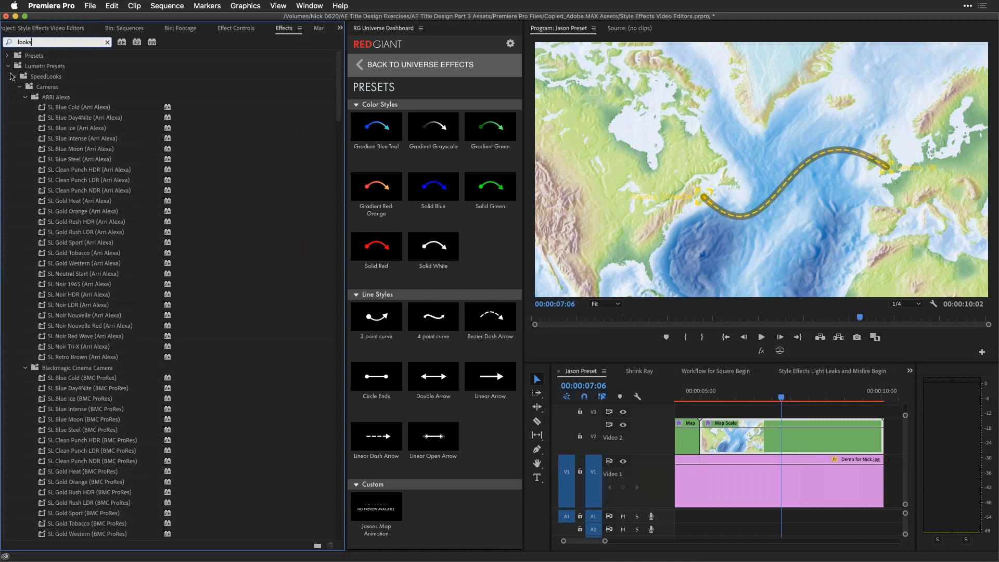
pyautogui.click(14, 77)
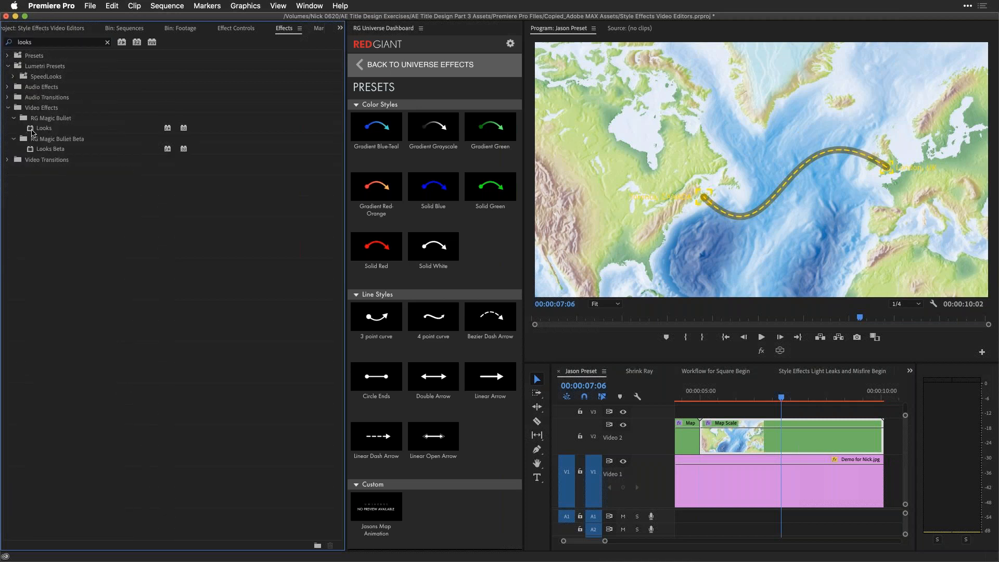
pyautogui.click(154, 129)
pyautogui.moveTo(155, 129); pyautogui.dragTo(743, 441)
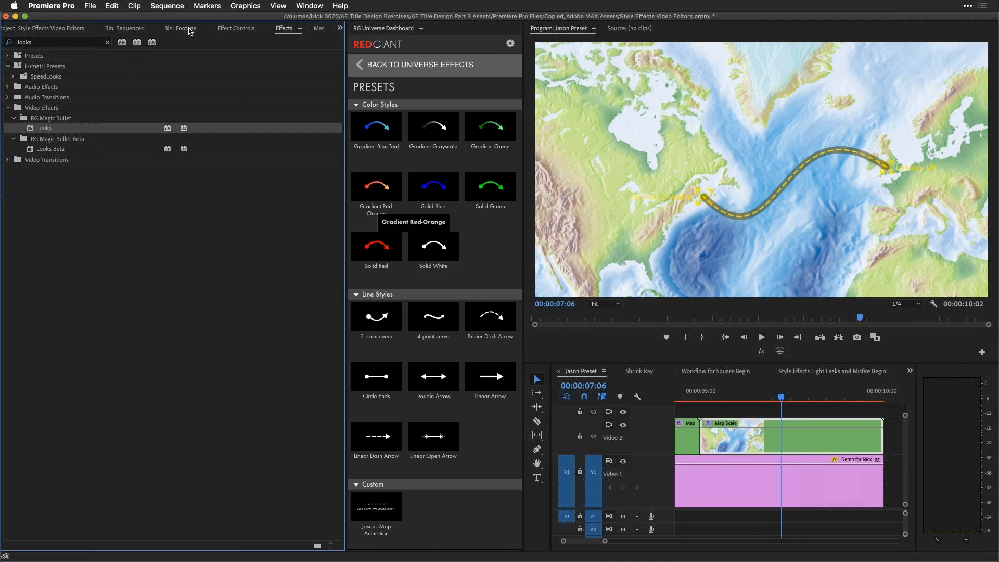
# Collapse the uni.Line settings on the Map Scale clip and move the Looks effect above uni.Line in the effect order
pyautogui.click(237, 31)
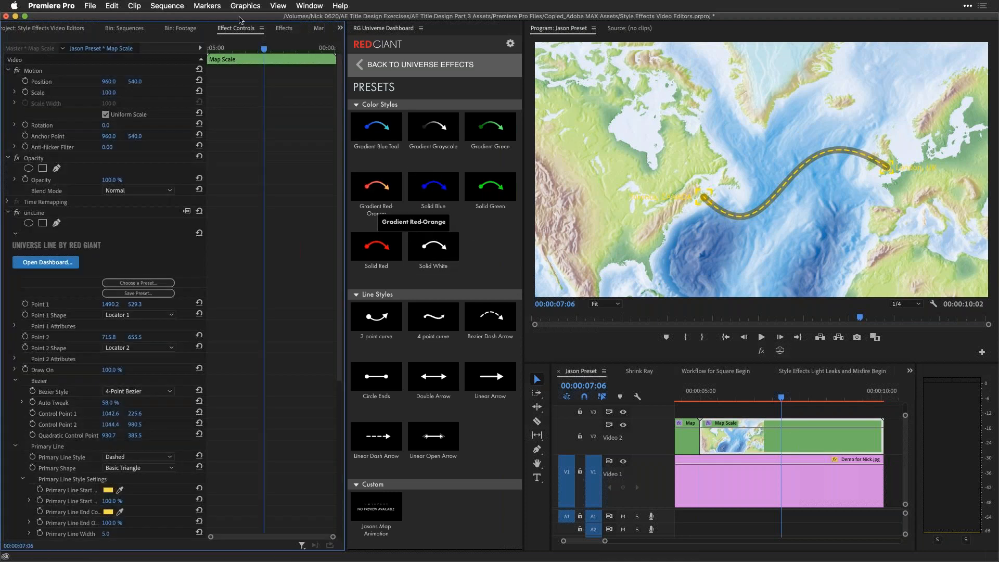
pyautogui.click(8, 213)
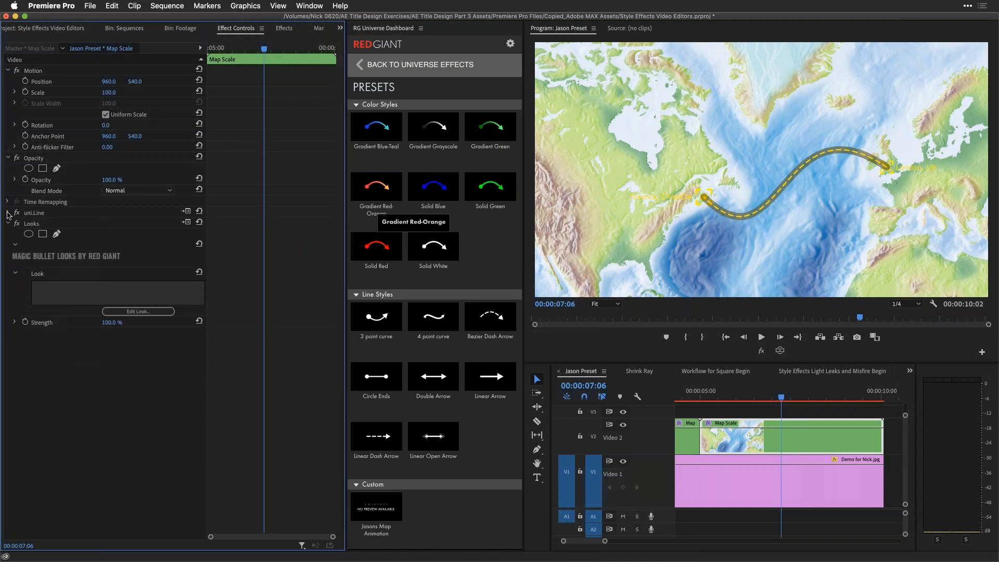
pyautogui.moveTo(32, 225); pyautogui.dragTo(36, 215)
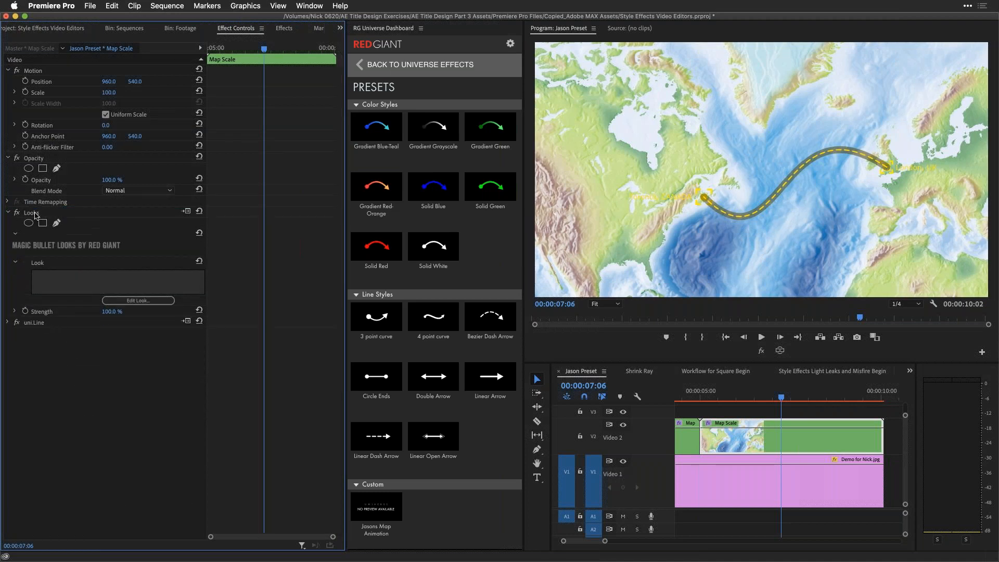
# Edit the look in Magic Bullet Looks, choose the saved map grade from the custom looks, and accept it for the Map Scale clip
pyautogui.click(141, 303)
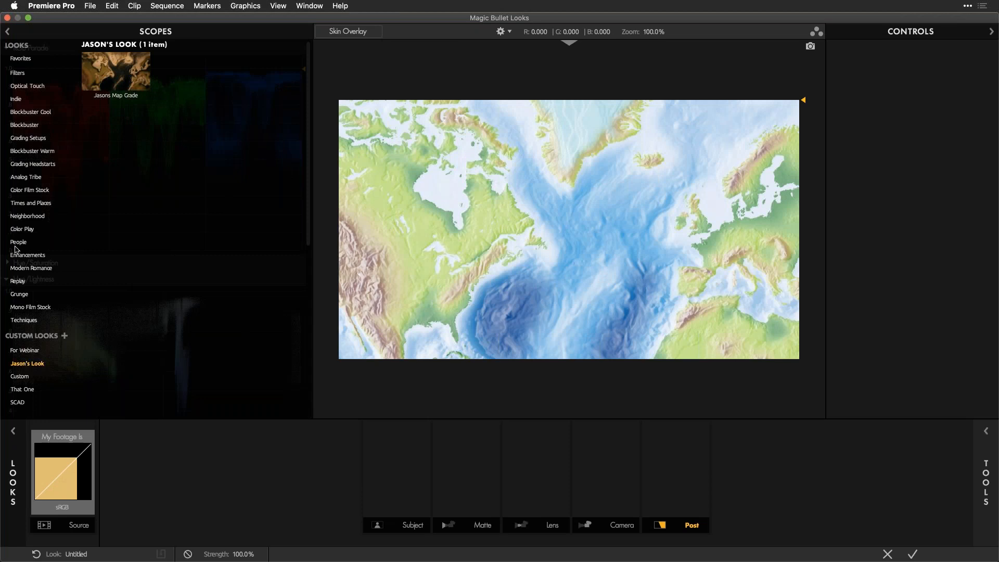
pyautogui.click(107, 82)
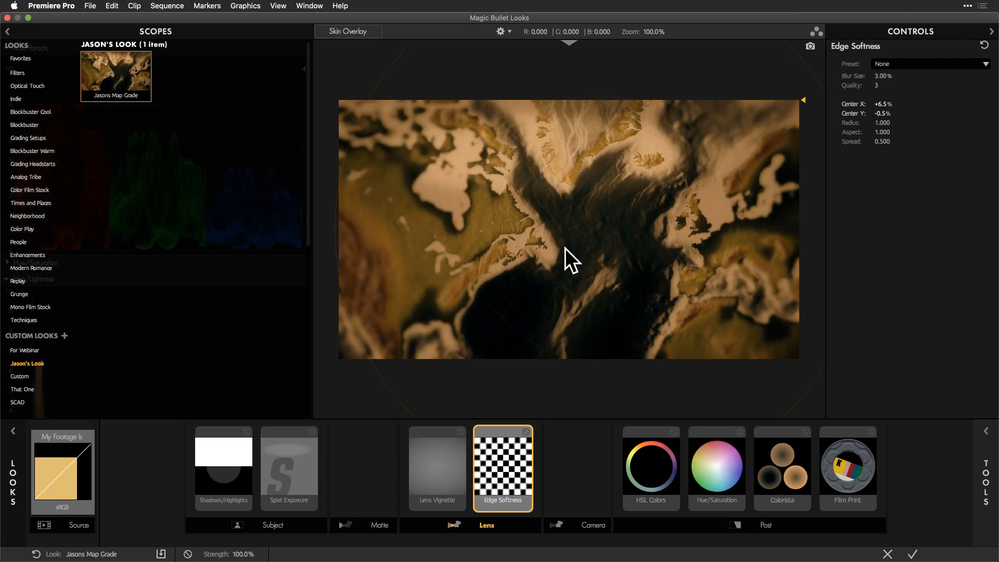
pyautogui.click(913, 554)
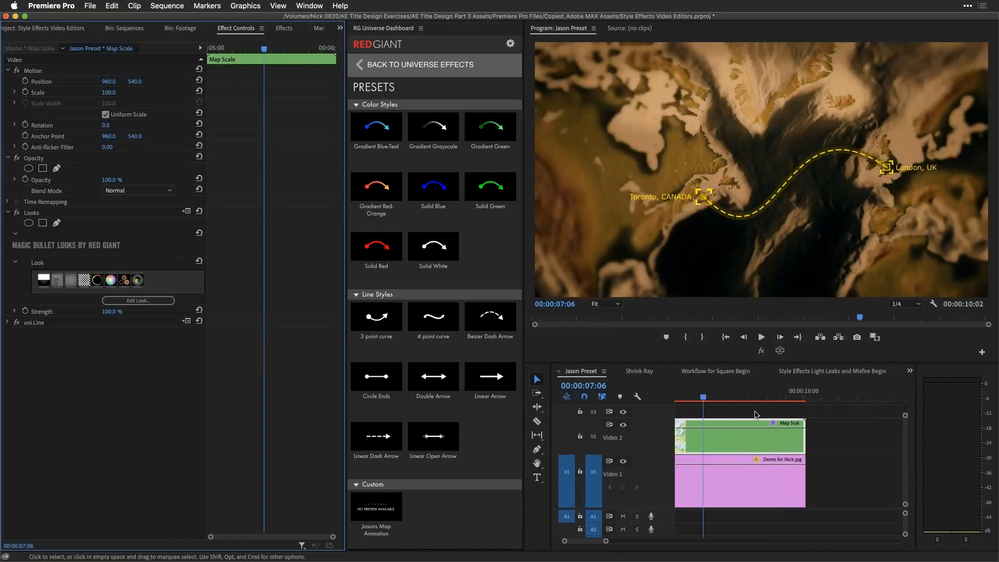
pyautogui.hscroll(-1, 756, 414)
pyautogui.press('\\')
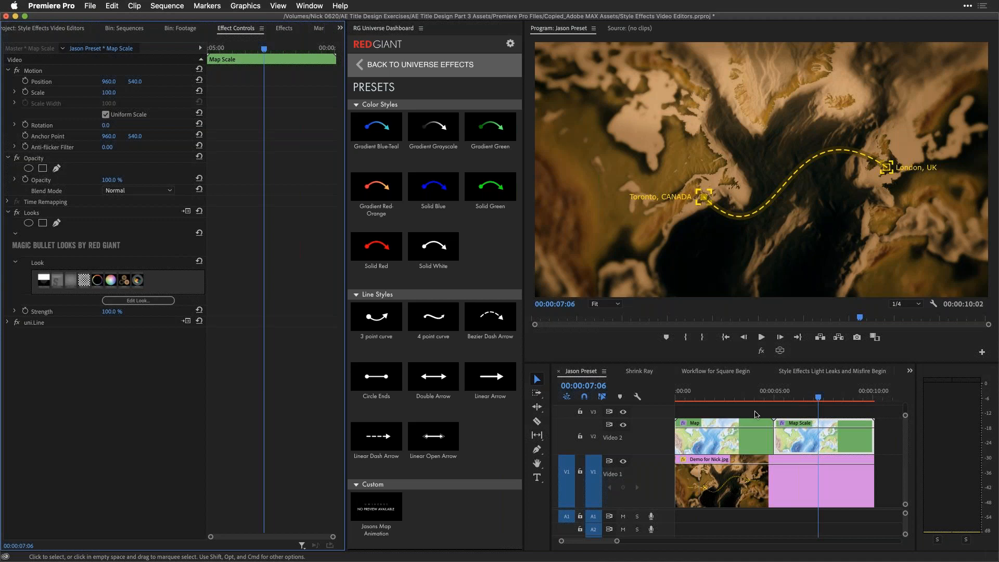
# Switch to the Shrink Ray sequence, return the RG Universe Dashboard to its effects list, and widen the dashboard panel
pyautogui.click(967, 7)
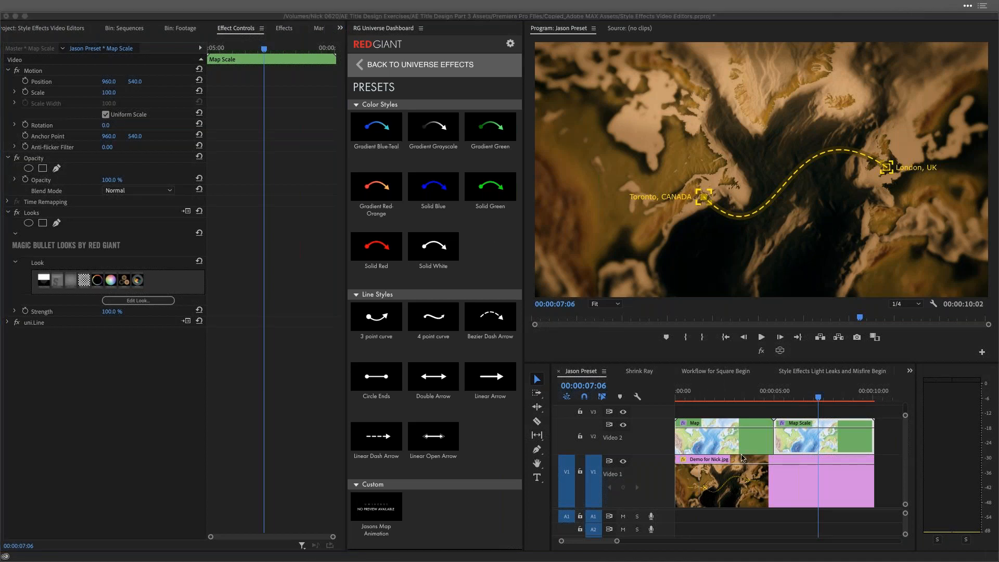
pyautogui.click(639, 372)
pyautogui.click(639, 373)
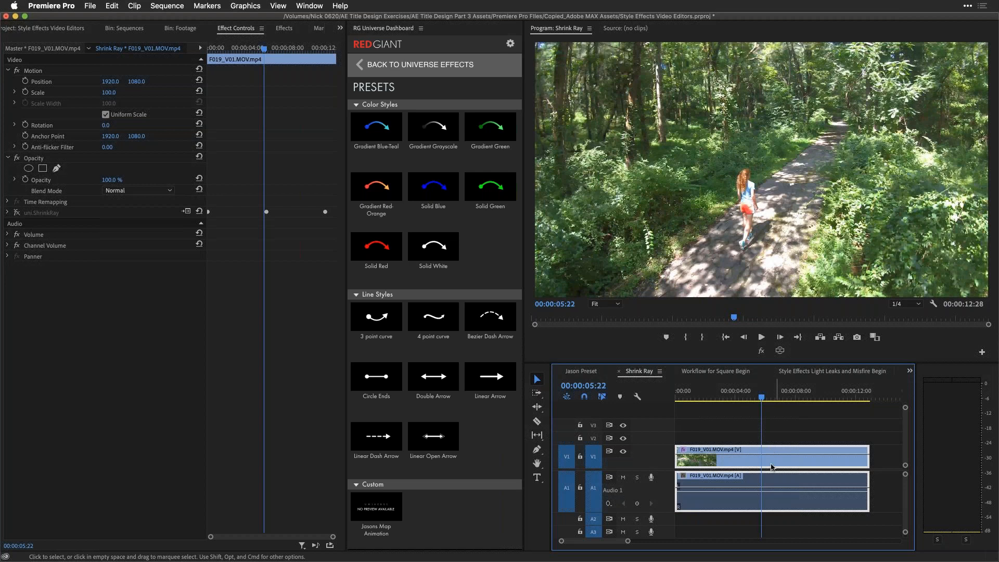
pyautogui.click(362, 70)
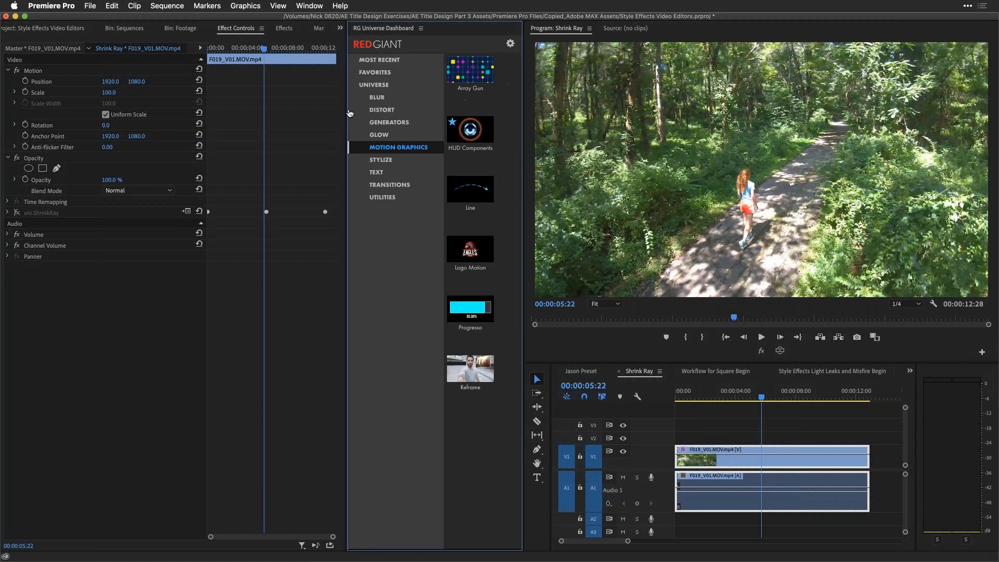
pyautogui.moveTo(346, 116); pyautogui.dragTo(300, 117)
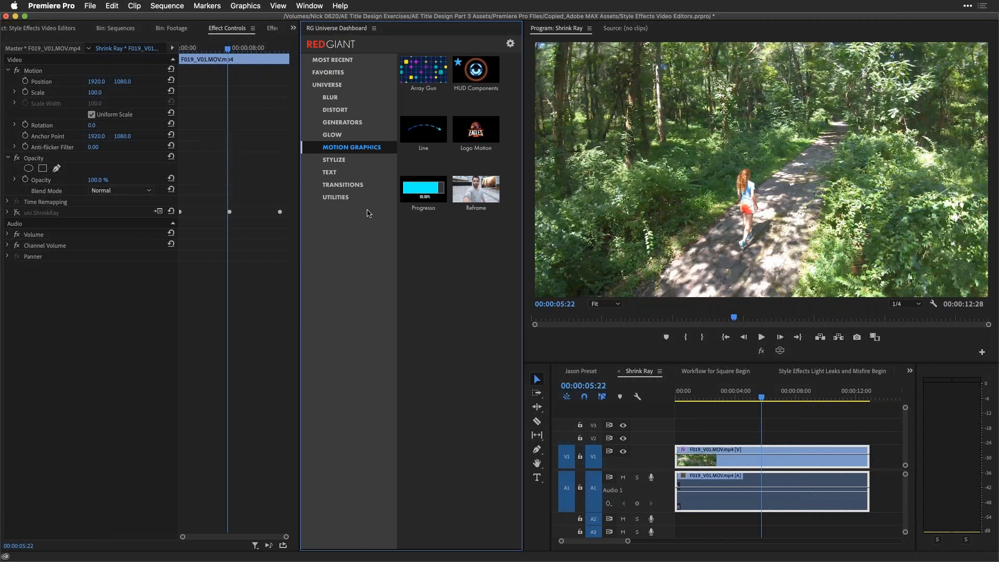
# Browse the Universe effect categories from Blur, Distort, Generators and Glow through Motion Graphics to Stylize
pyautogui.click(967, 6)
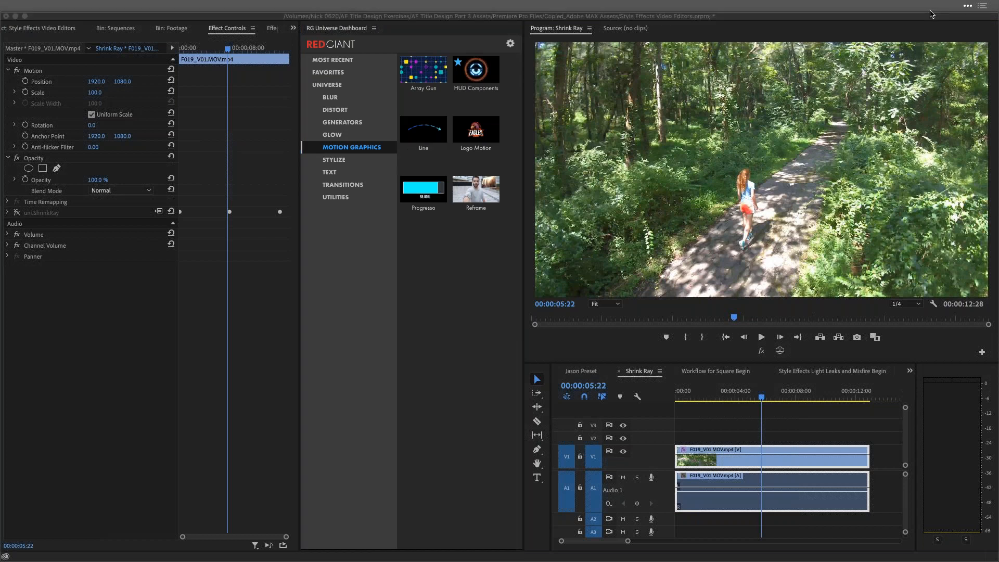
pyautogui.click(331, 98)
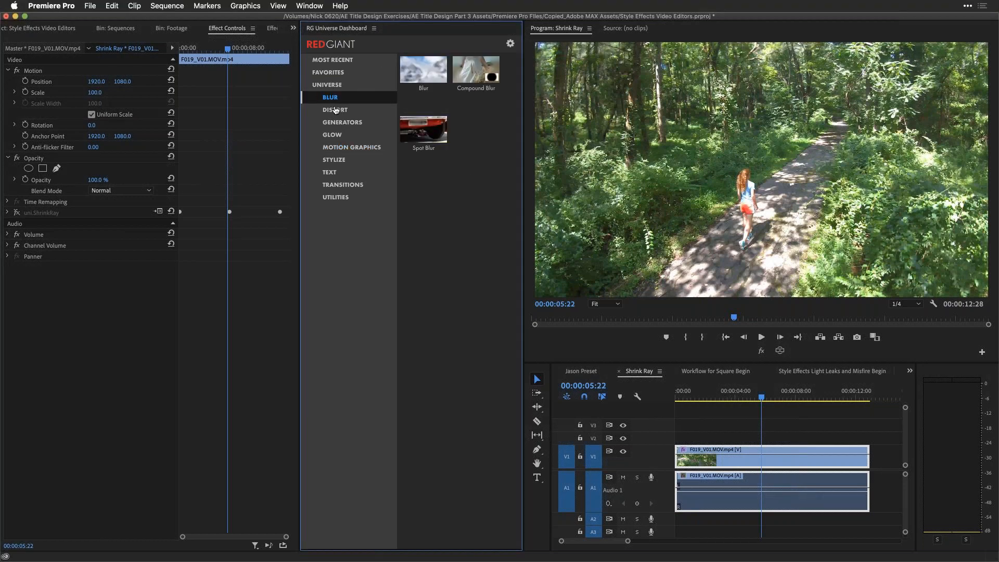
pyautogui.click(338, 110)
pyautogui.click(337, 123)
pyautogui.click(354, 137)
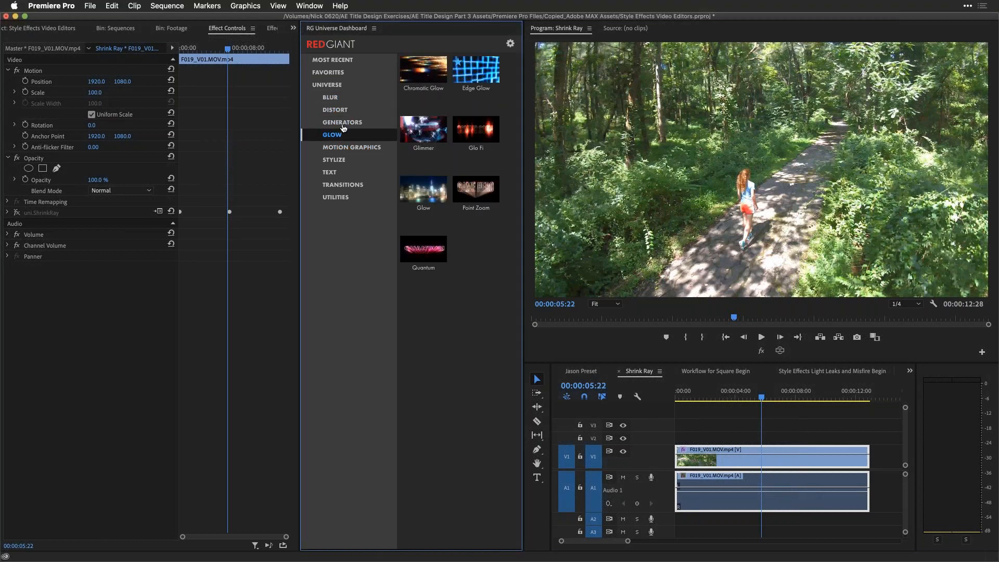
pyautogui.click(336, 148)
pyautogui.click(337, 162)
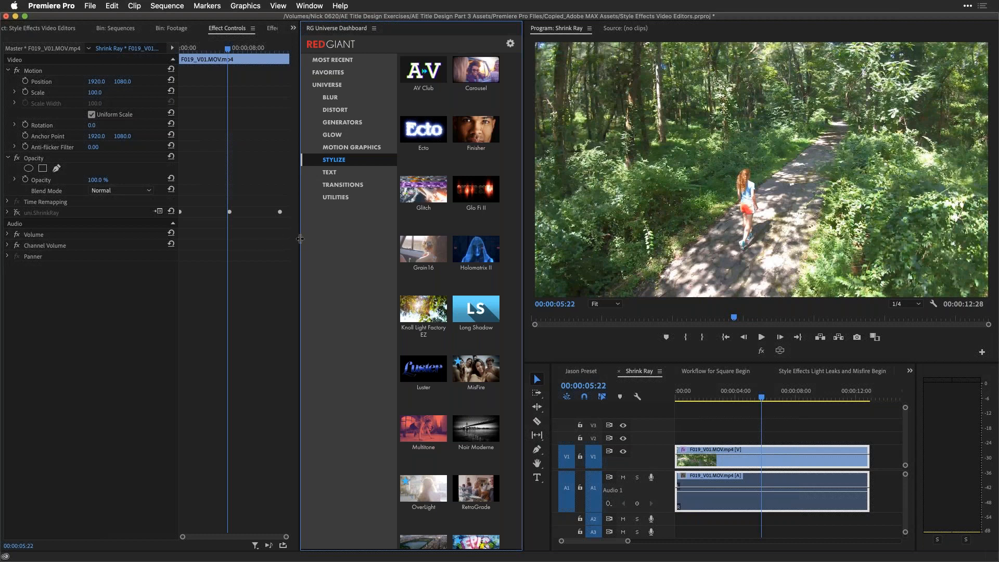
# Widen the Universe Dashboard and look through the HUD Components presets in the Motion Graphics category
pyautogui.moveTo(300, 239); pyautogui.dragTo(263, 238)
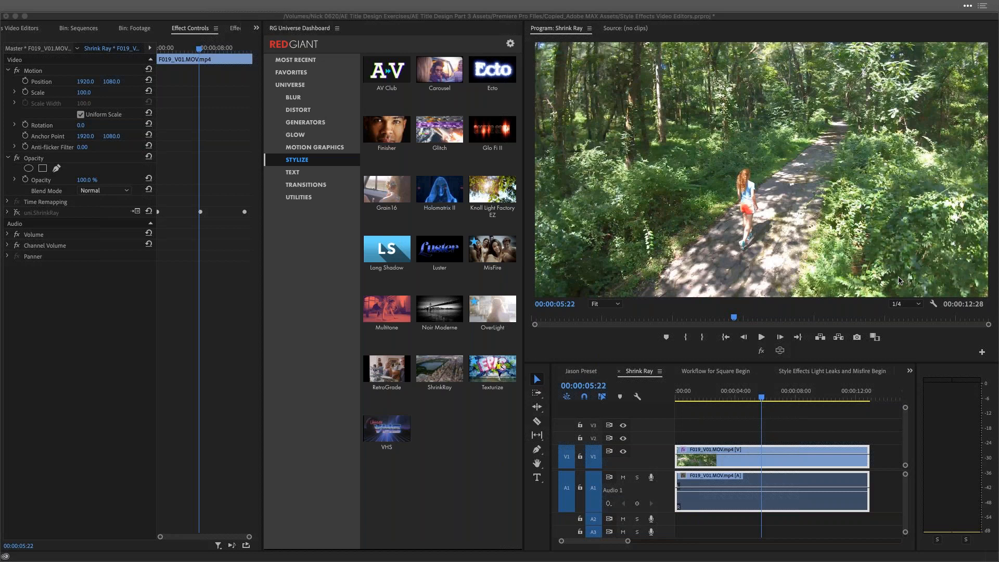
pyautogui.click(310, 148)
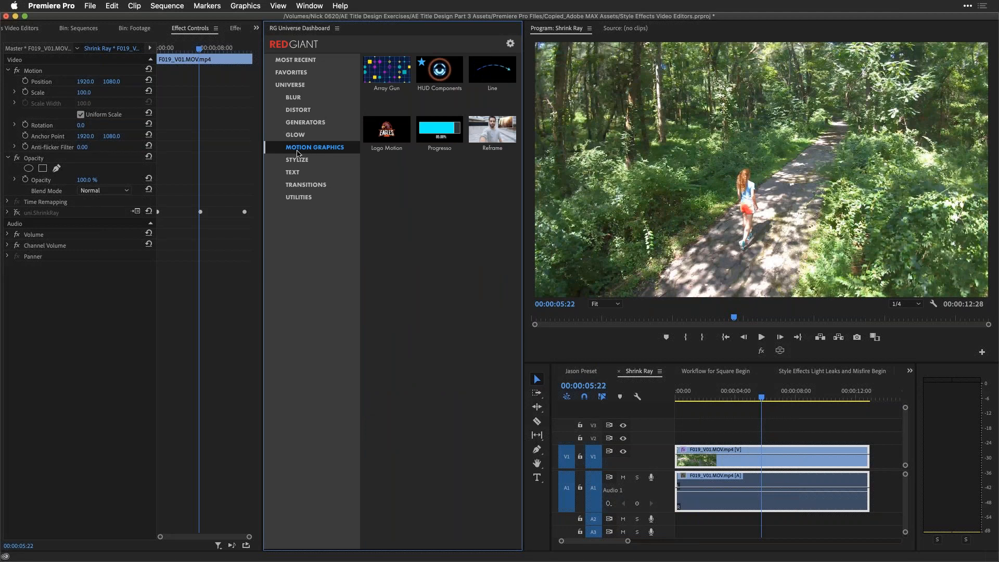
pyautogui.moveTo(441, 79)
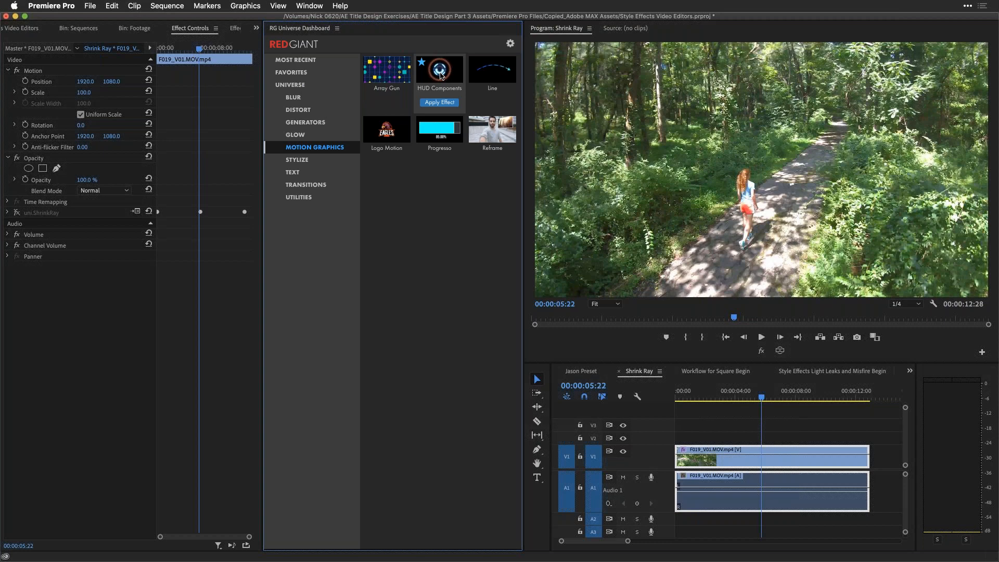
pyautogui.click(441, 75)
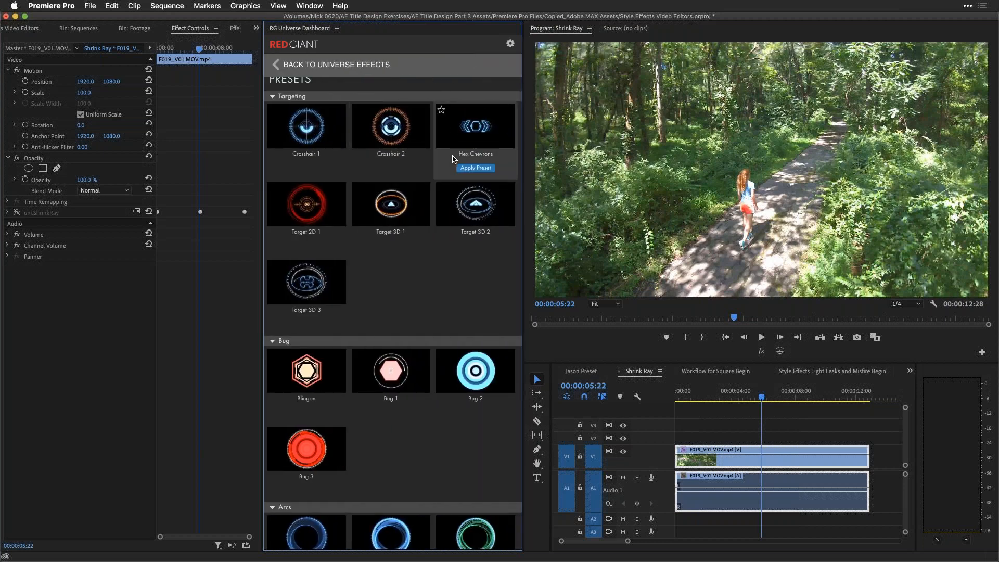
pyautogui.scroll(-8, 454, 160)
pyautogui.scroll(-15, 453, 159)
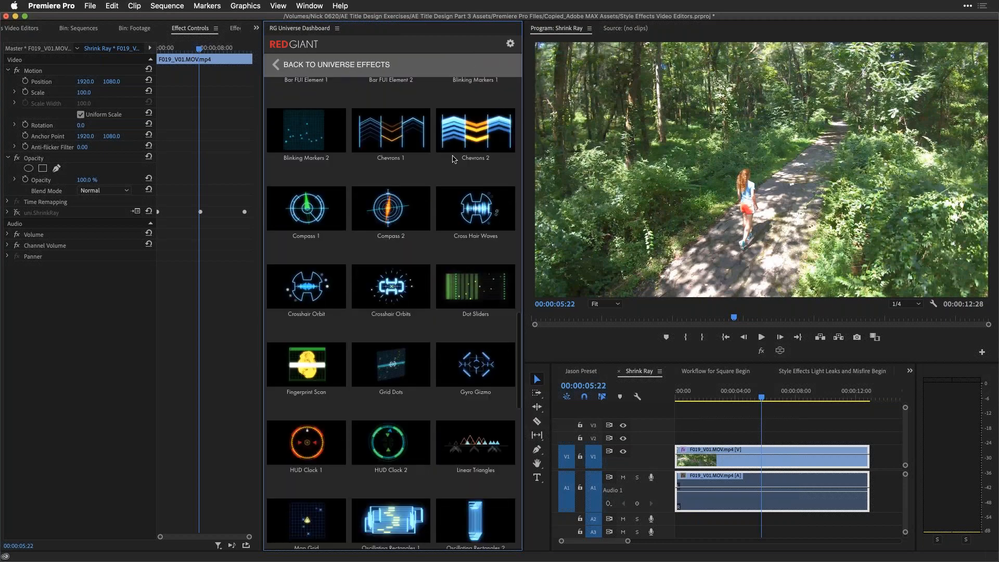
pyautogui.scroll(-3, 452, 159)
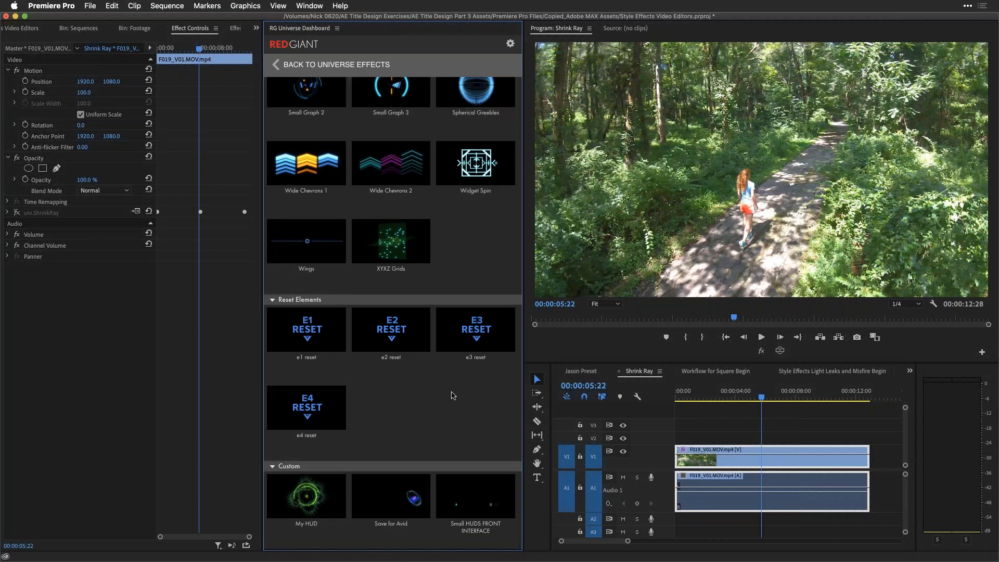
pyautogui.scroll(9, 452, 397)
pyautogui.scroll(2, 452, 397)
pyautogui.scroll(6, 457, 257)
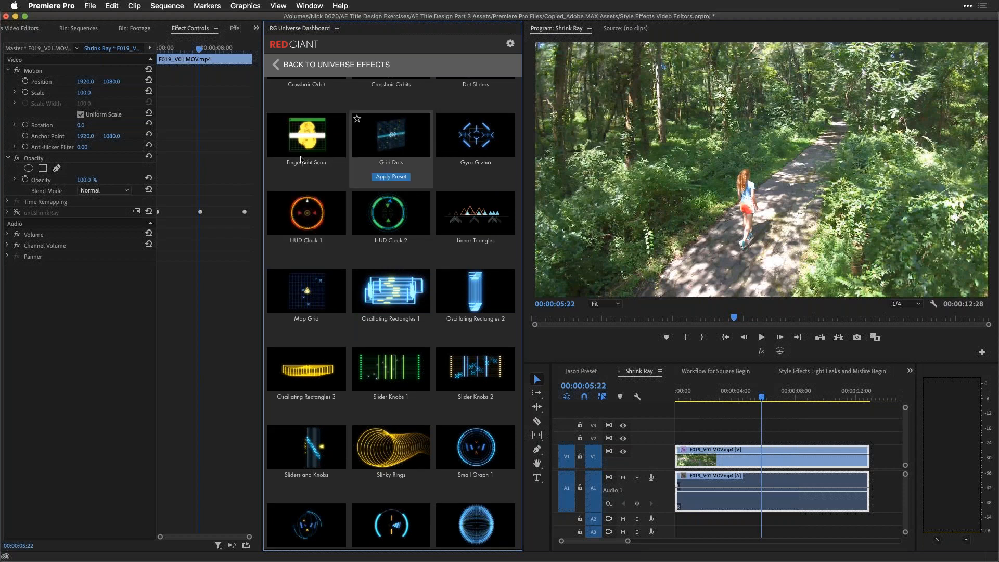
pyautogui.moveTo(300, 154)
pyautogui.scroll(10, 300, 154)
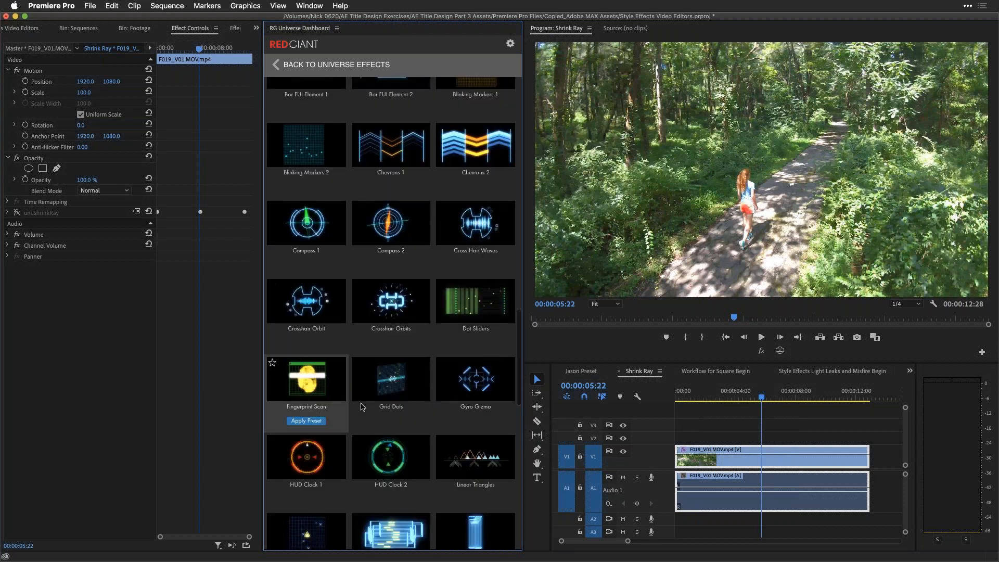
pyautogui.moveTo(405, 297)
pyautogui.scroll(14, 406, 296)
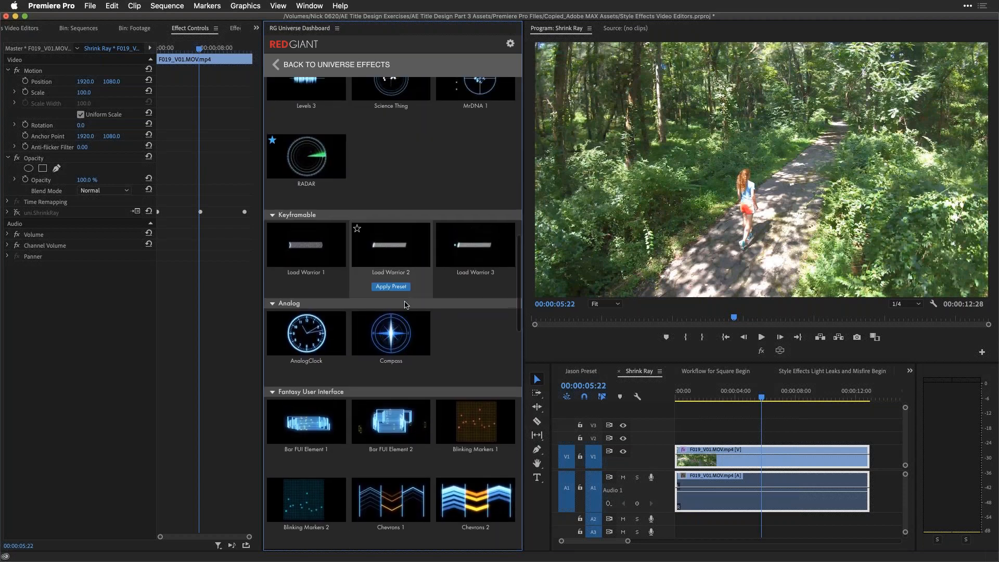
pyautogui.click(274, 66)
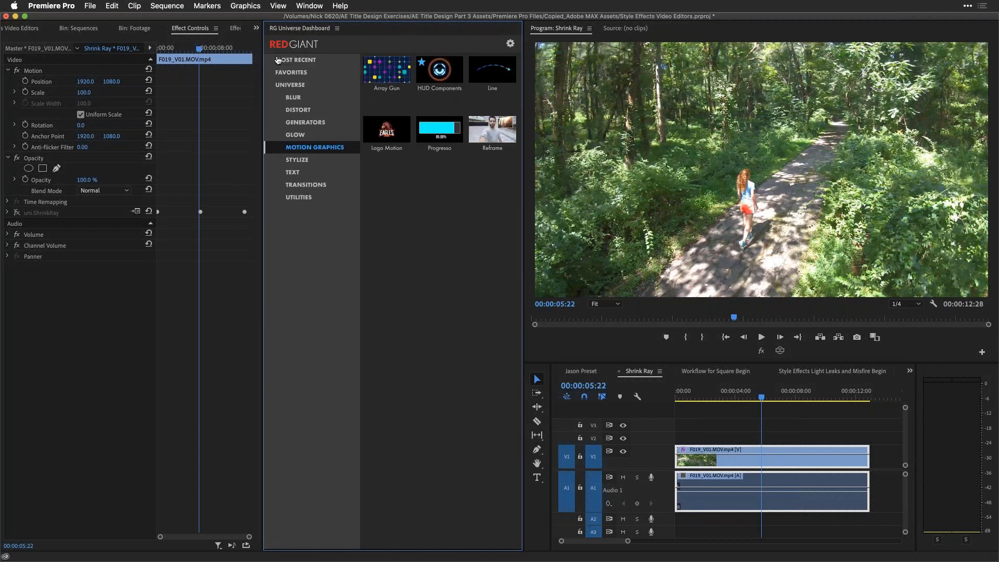
# Scrub the clip to 00:00:07:25 and open the ShrinkRay presets in the Stylize category
pyautogui.click(299, 161)
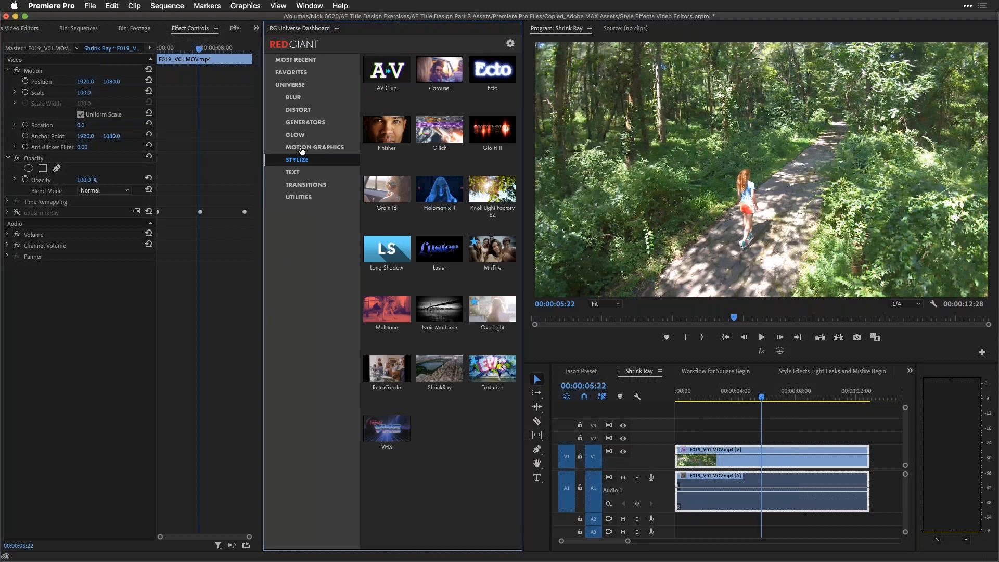
pyautogui.moveTo(442, 368)
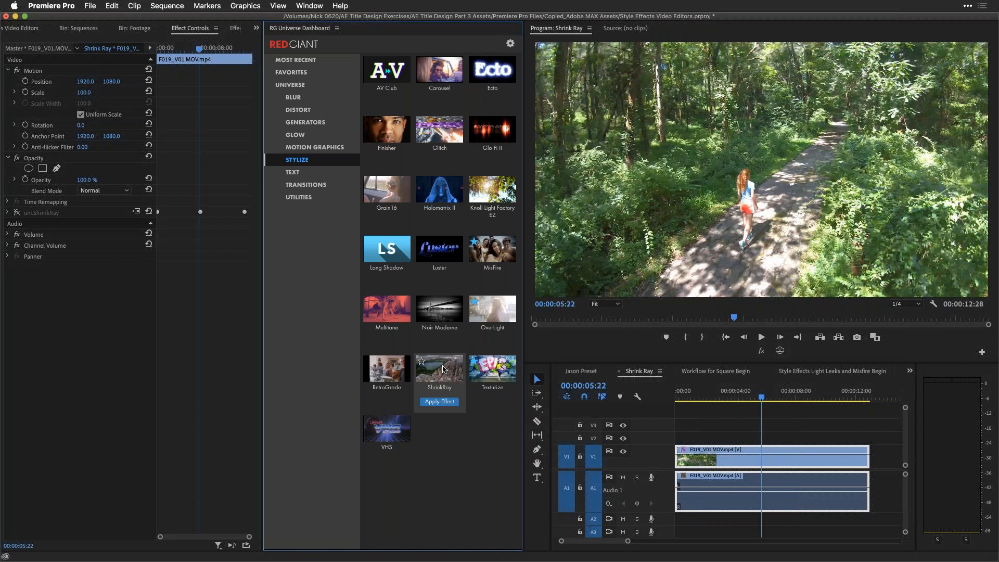
pyautogui.press('super+Tab')
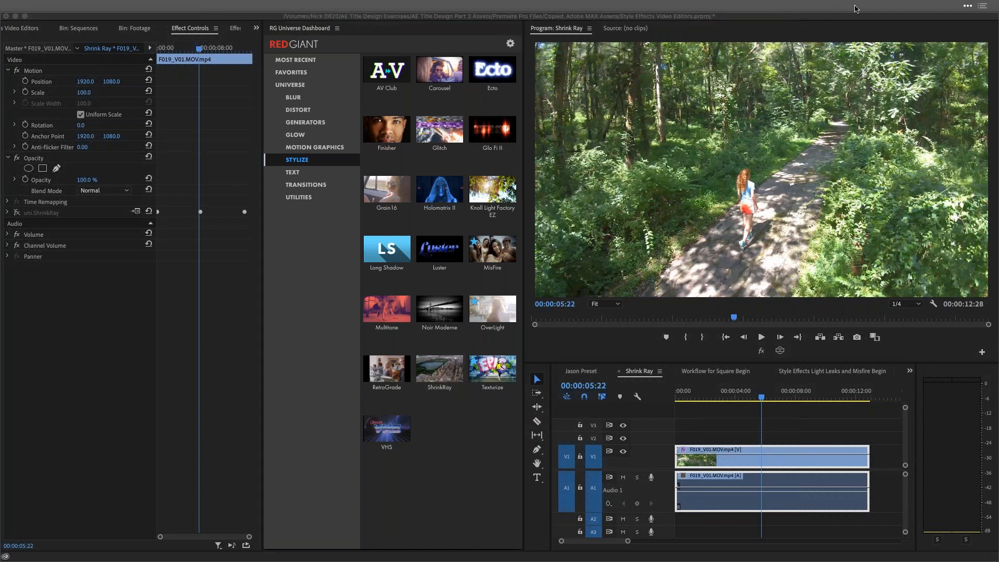
pyautogui.click(617, 16)
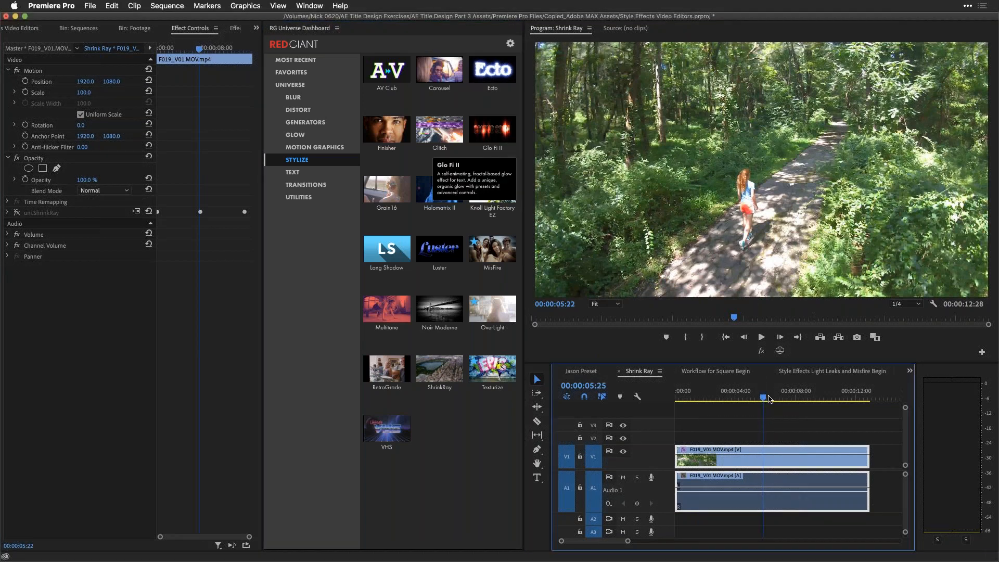
pyautogui.click(767, 399)
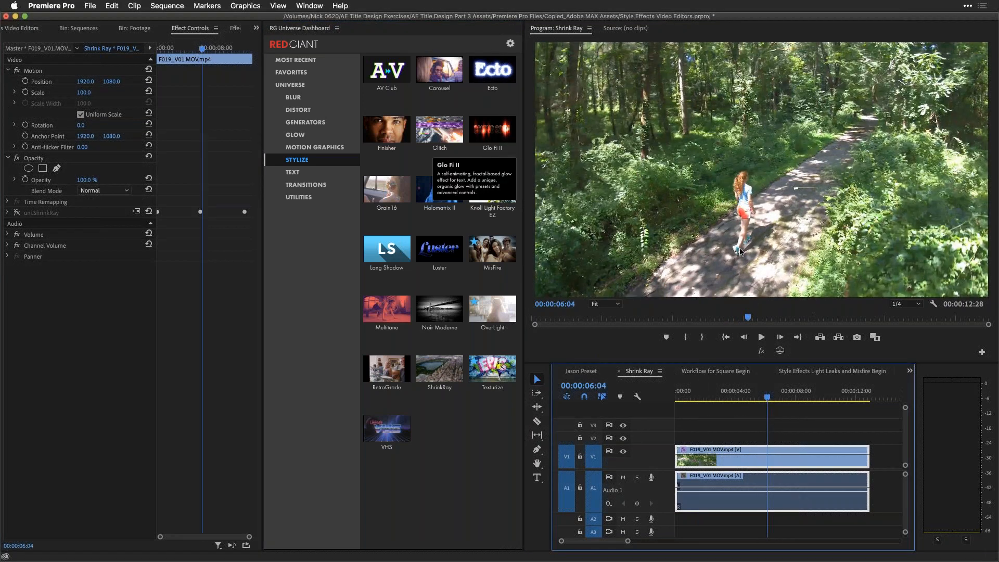
pyautogui.moveTo(777, 398)
pyautogui.mouseDown()
pyautogui.moveTo(711, 397)
pyautogui.moveTo(792, 398)
pyautogui.mouseUp()
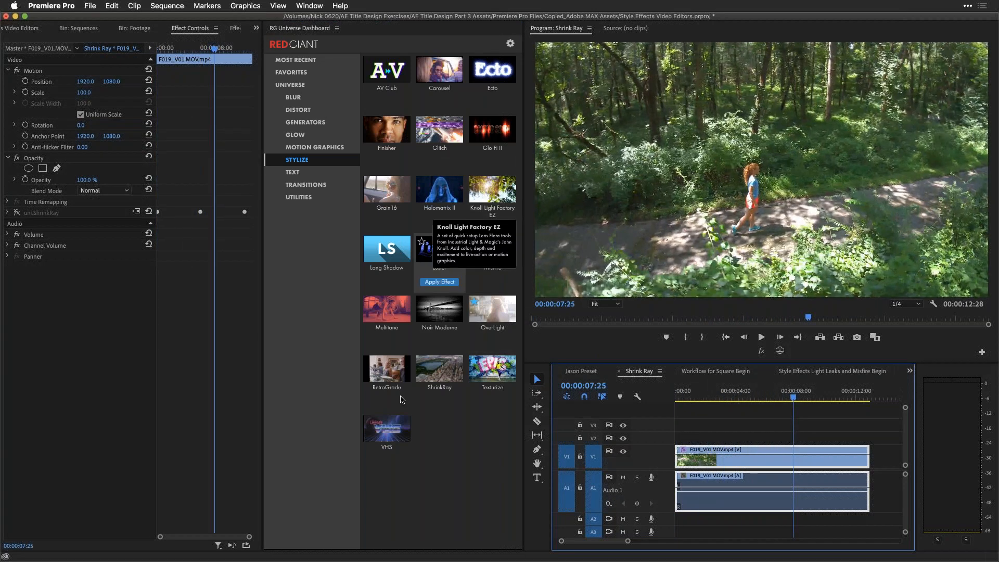
pyautogui.click(442, 373)
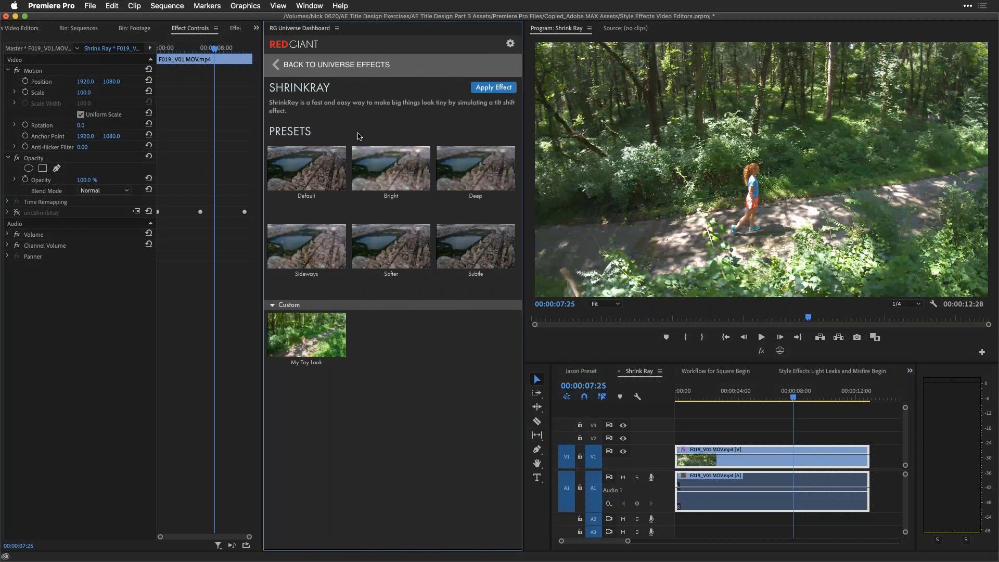
pyautogui.moveTo(395, 174)
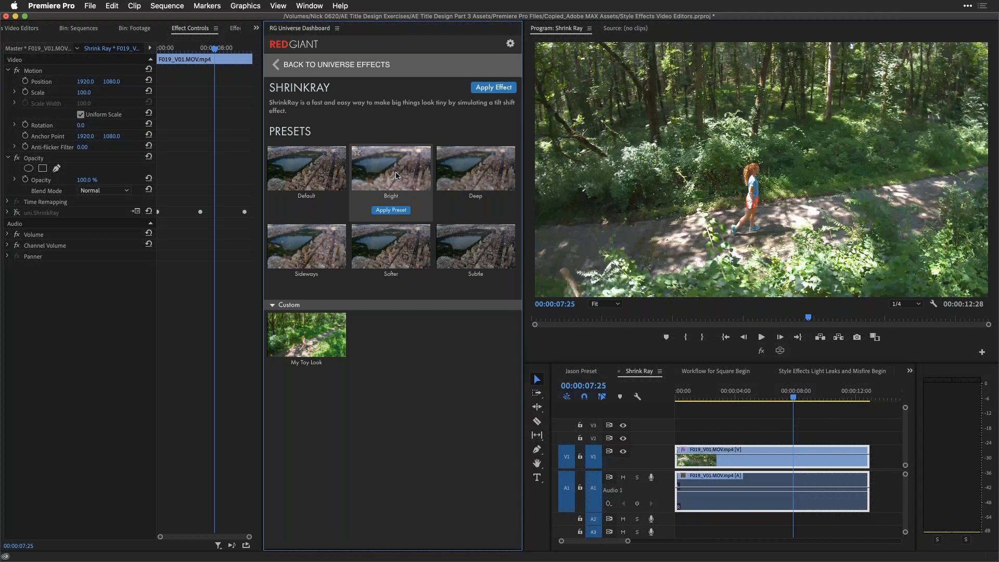
pyautogui.moveTo(301, 179)
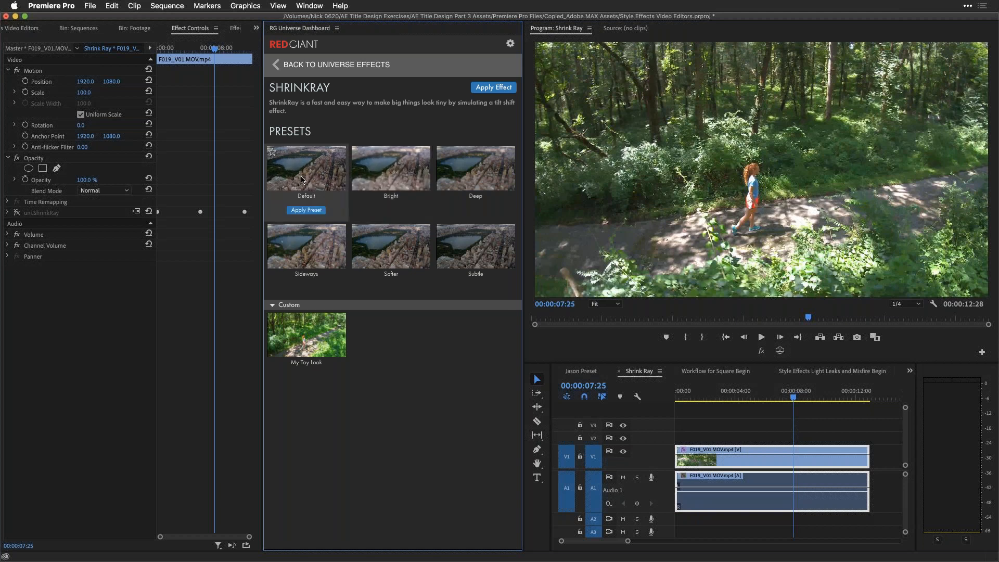
# Try applying the Default ShrinkRay preset to the clip at 00:00:07:25 and again at 00:00:05:01
pyautogui.click(307, 211)
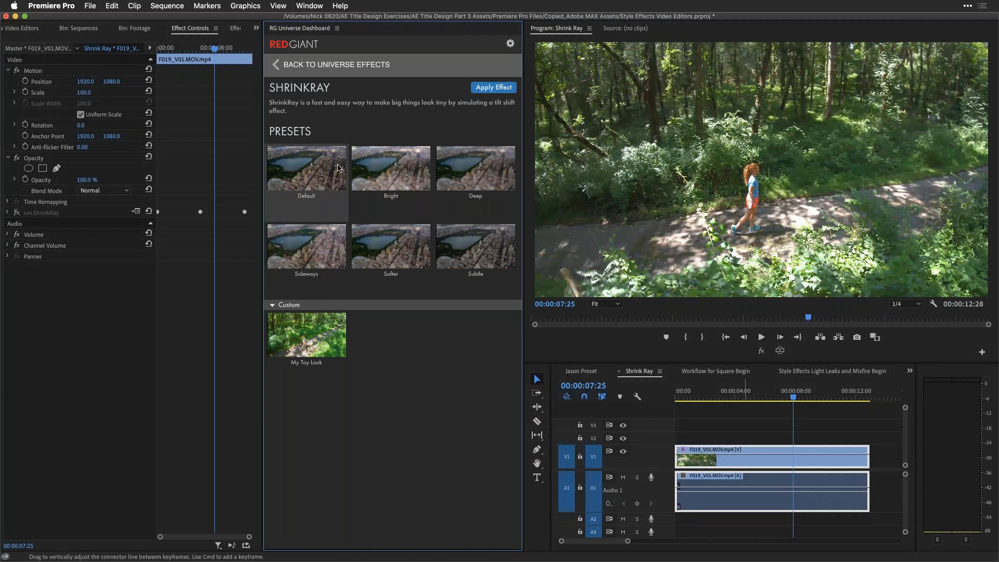
pyautogui.click(757, 396)
pyautogui.click(750, 395)
pyautogui.click(307, 210)
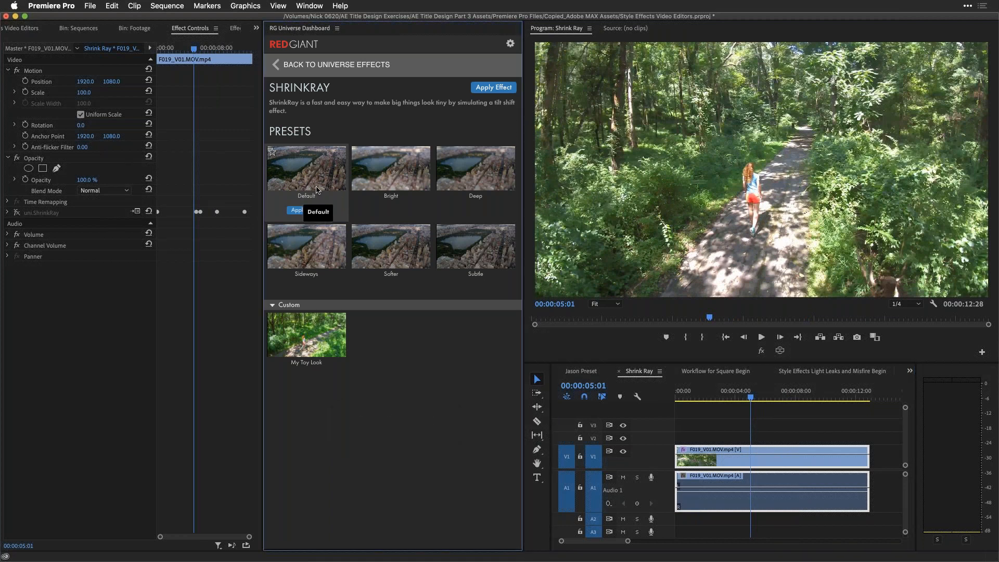
# At 00:00:04:25, replace the clip's existing ShrinkRay effect with a fresh one from the Default preset and select it
pyautogui.moveTo(747, 395)
pyautogui.mouseDown()
pyautogui.moveTo(728, 396)
pyautogui.moveTo(747, 397)
pyautogui.mouseUp()
pyautogui.click(17, 213)
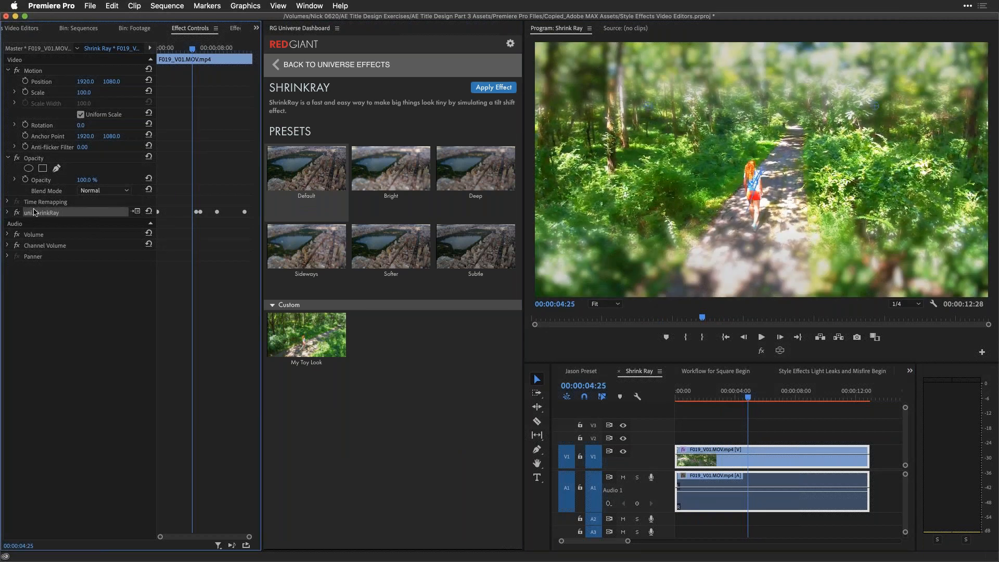
pyautogui.press('Delete')
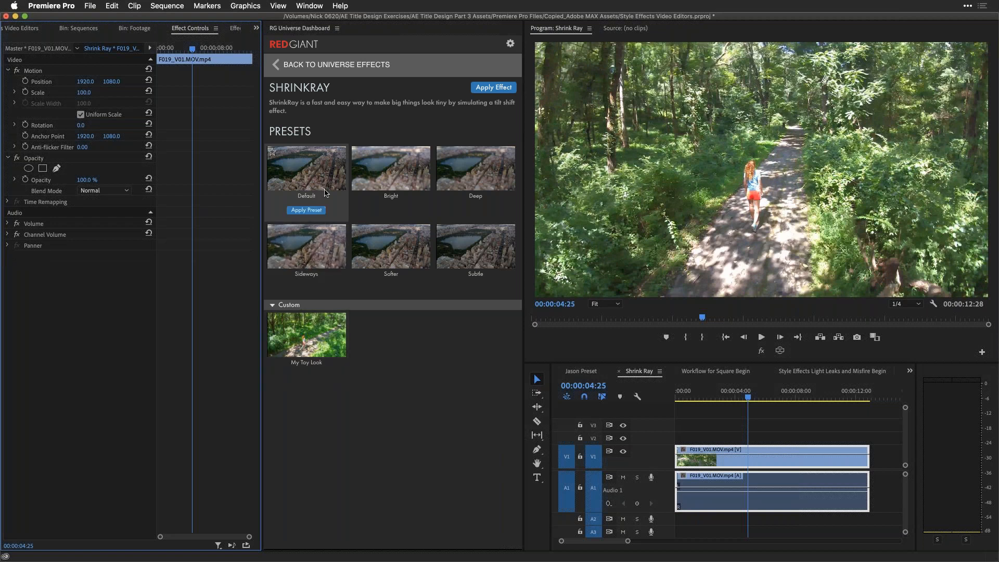
pyautogui.click(307, 211)
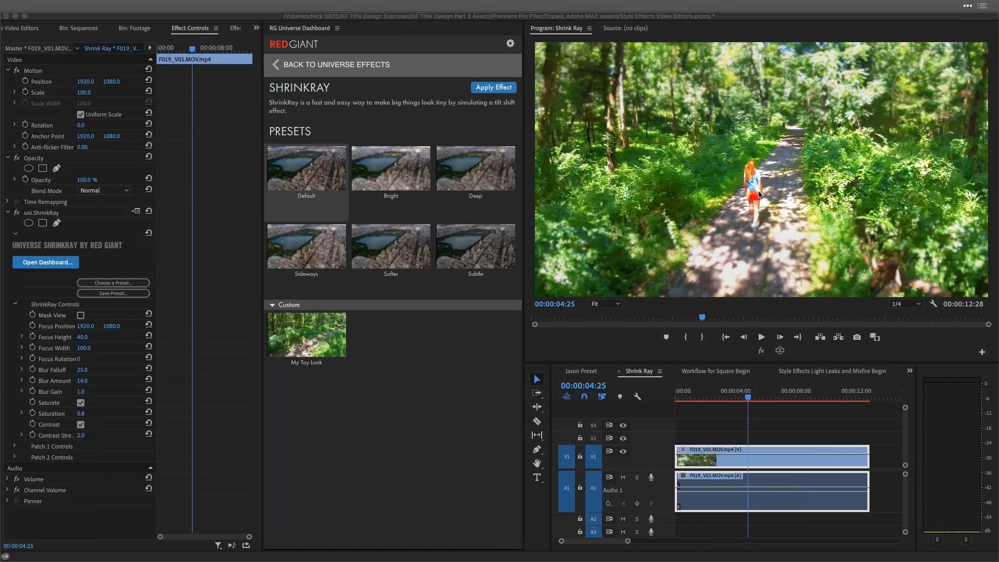
pyautogui.click(42, 216)
pyautogui.click(45, 214)
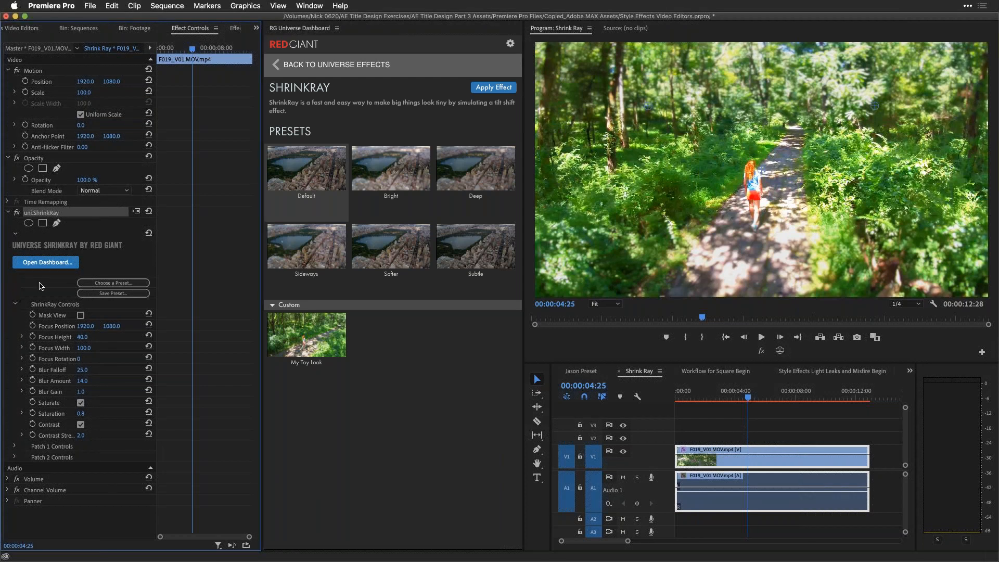
# Using Mask View as a temporary guide, place ShrinkRay's focus on the walking girl at about 1838, 1278 and set Focus Width to 8.0
pyautogui.click(80, 316)
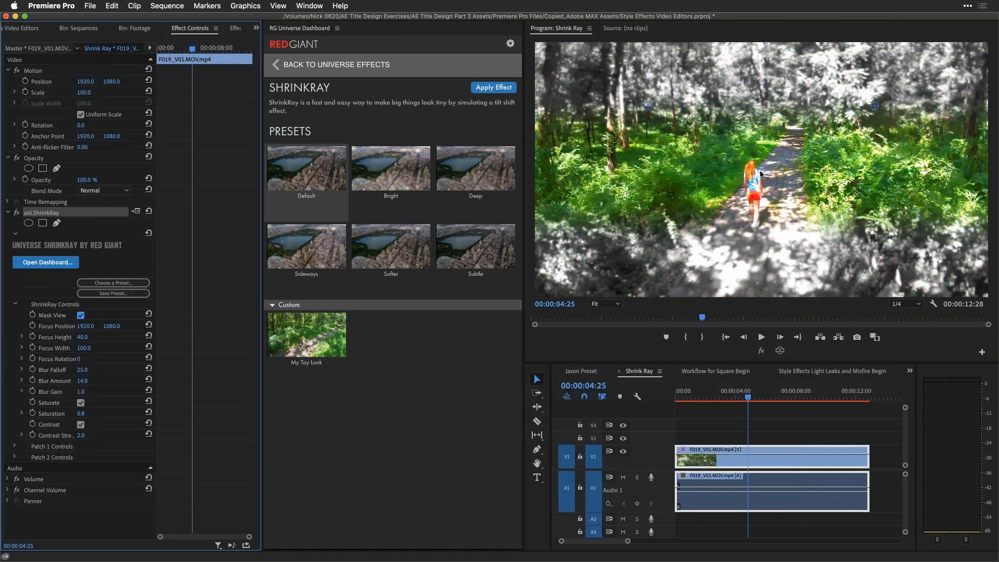
pyautogui.moveTo(760, 168); pyautogui.dragTo(752, 193)
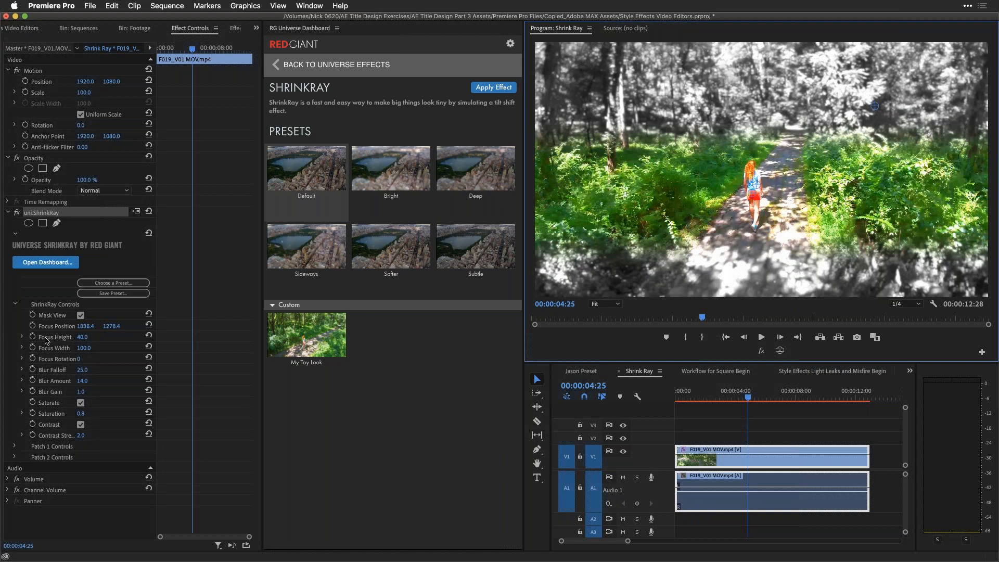
pyautogui.click(84, 352)
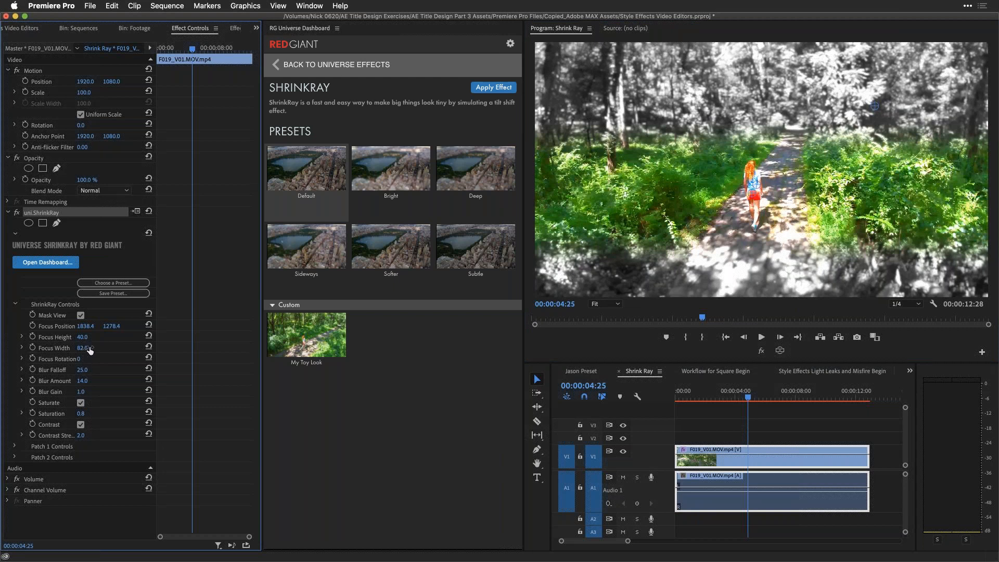
pyautogui.moveTo(84, 351); pyautogui.dragTo(84, 351)
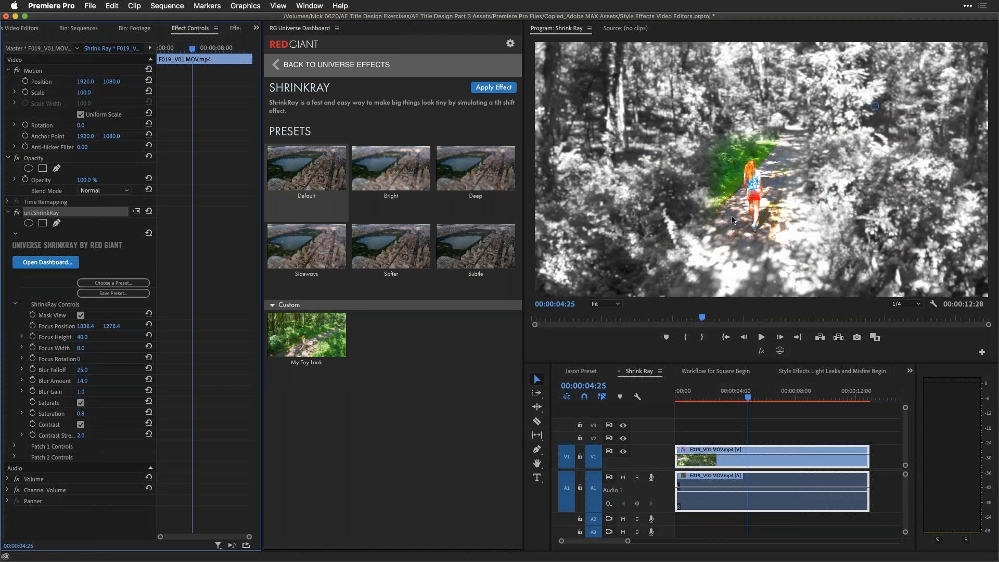
pyautogui.click(80, 316)
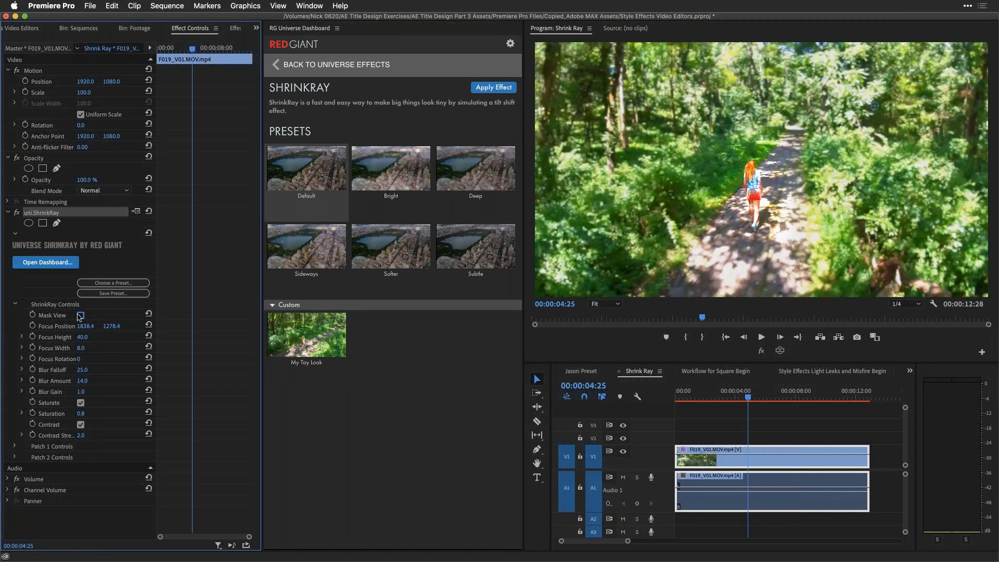
# Animate ShrinkRay's Focus Position with a keyframe at 00:00:01:18 and a second at 00:00:08:25 placed at about 1860, 1393
pyautogui.moveTo(796, 397); pyautogui.dragTo(698, 397)
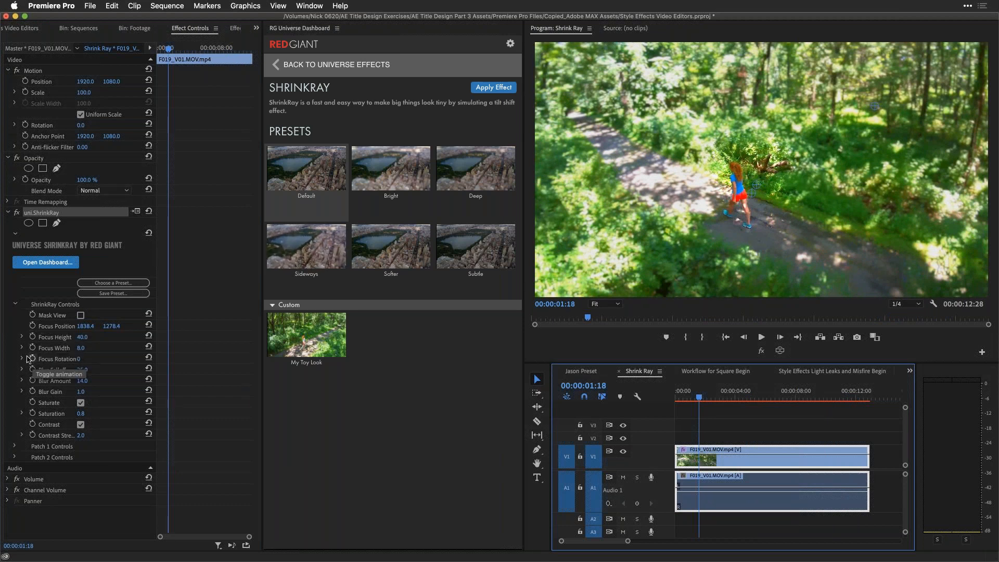
pyautogui.click(32, 325)
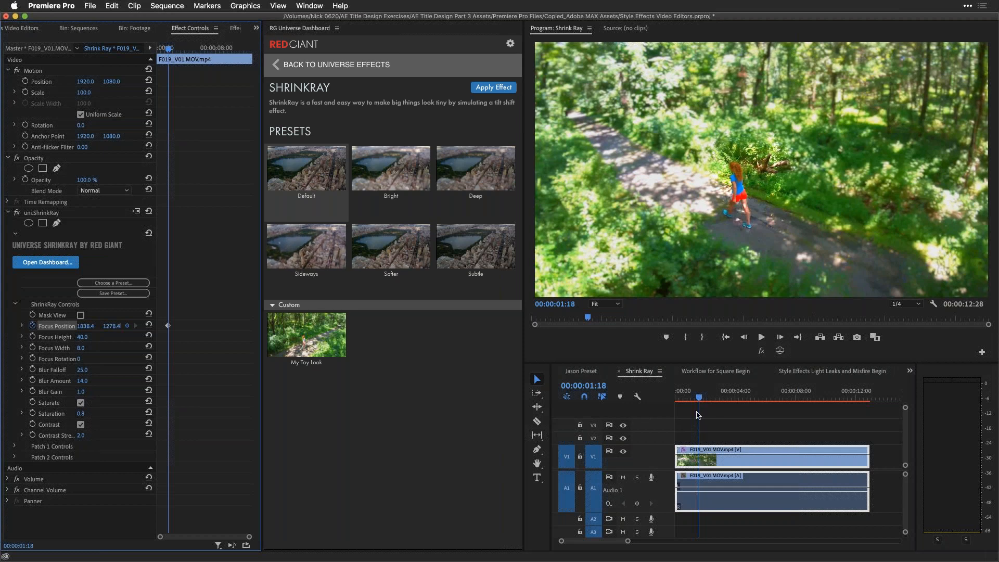
pyautogui.click(808, 397)
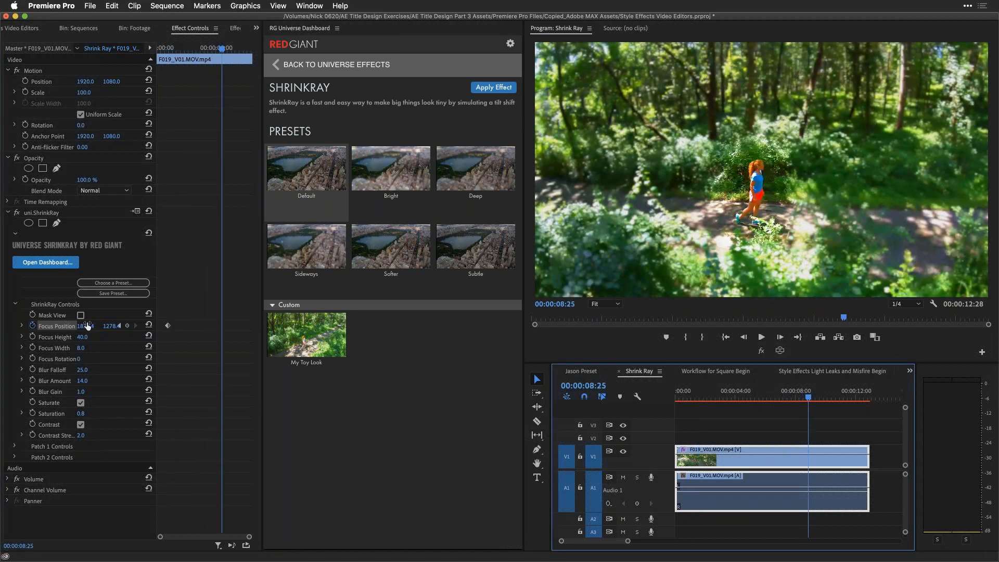
pyautogui.click(35, 213)
pyautogui.click(756, 191)
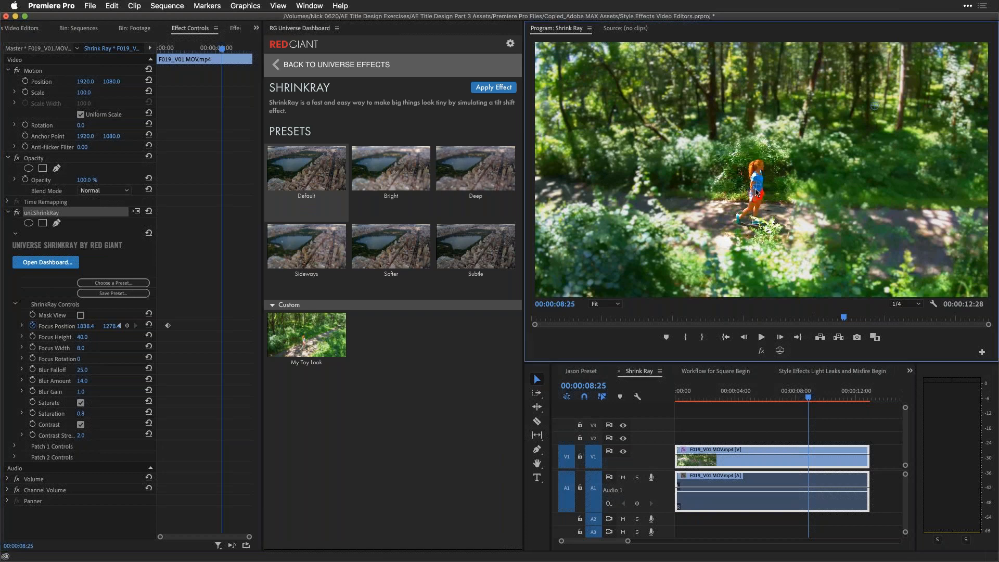
pyautogui.moveTo(753, 195); pyautogui.dragTo(754, 207)
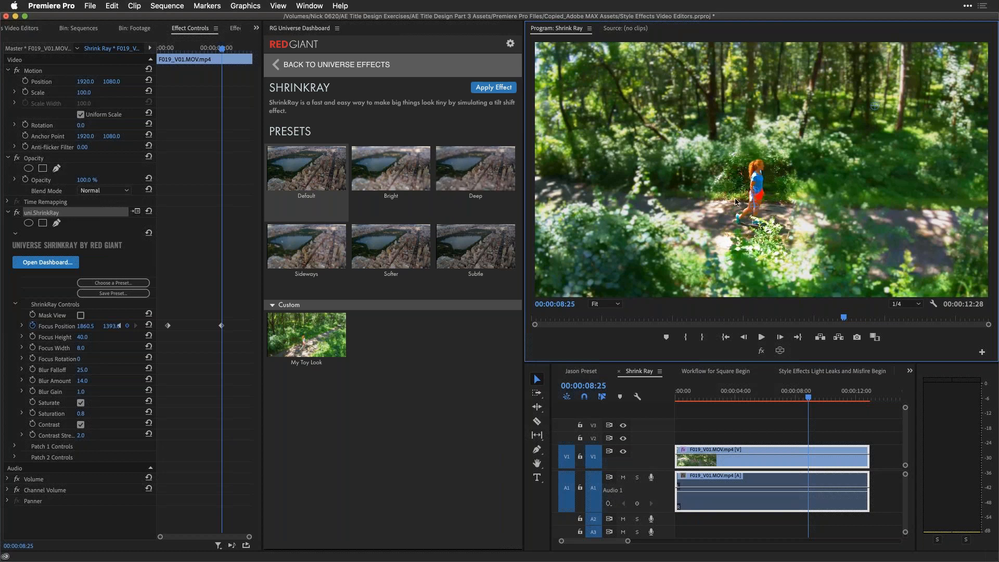
# Move ShrinkRay's Focus Position at 00:00:08:25 to about 1790, 1459 on the walking girl and return to the Universe Stylize effects
pyautogui.moveTo(753, 209)
pyautogui.mouseDown()
pyautogui.moveTo(741, 224)
pyautogui.moveTo(754, 206)
pyautogui.mouseUp()
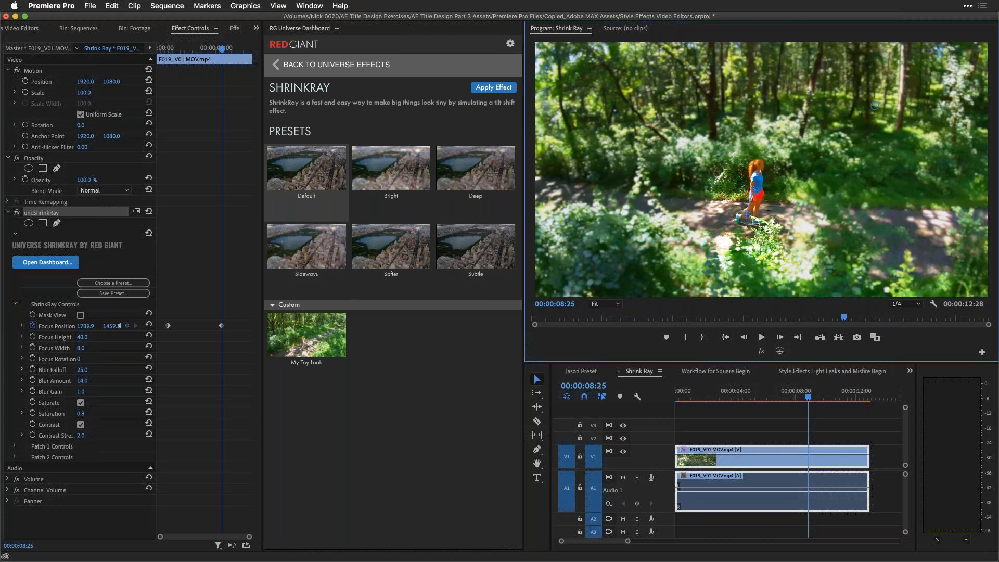
pyautogui.click(278, 66)
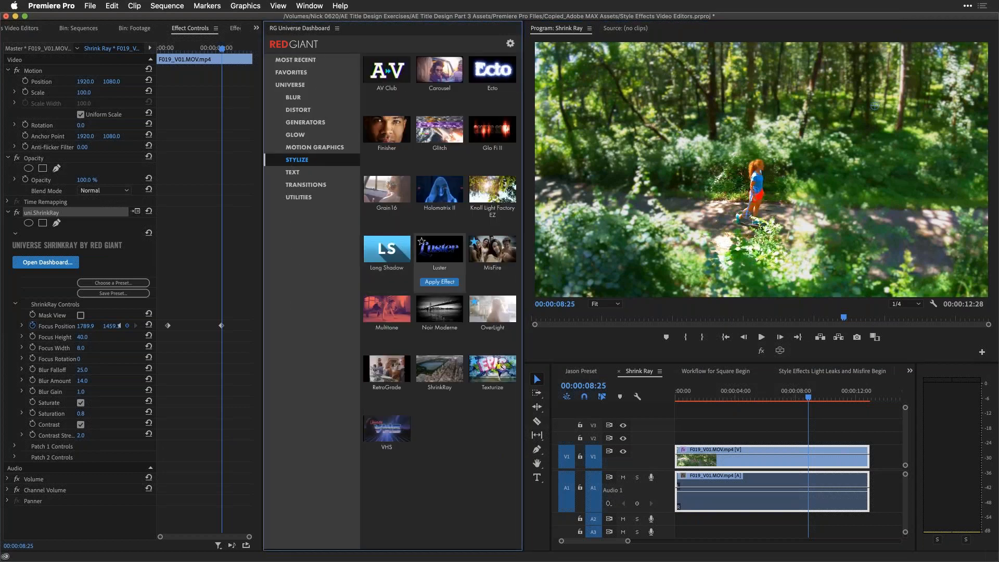
pyautogui.moveTo(474, 407)
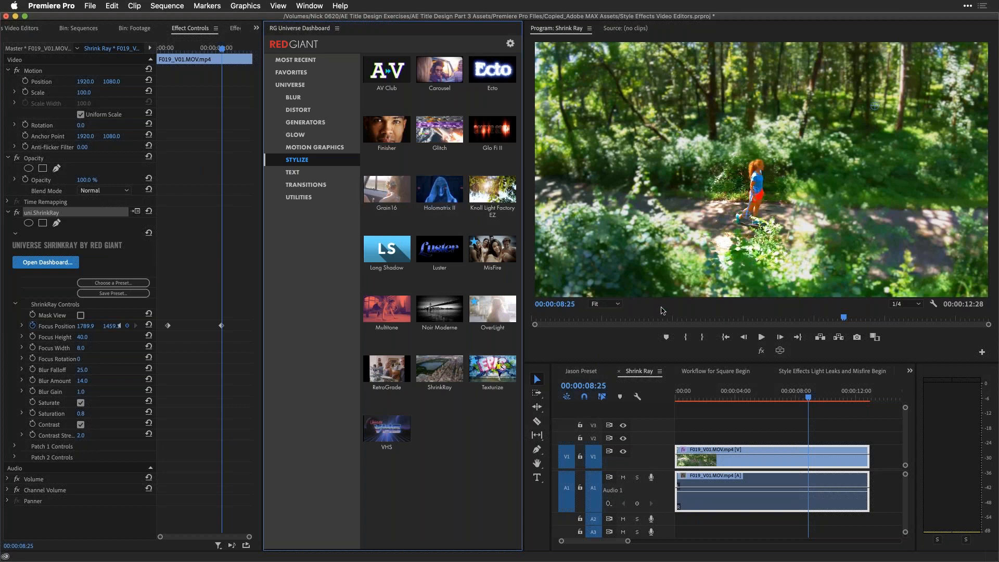
pyautogui.moveTo(450, 380)
# Open the Workflow for Square Begin sequence at 00:00:01:28 and apply Carousel's Summer Goth preset to its clip
pyautogui.click(730, 371)
pyautogui.click(737, 400)
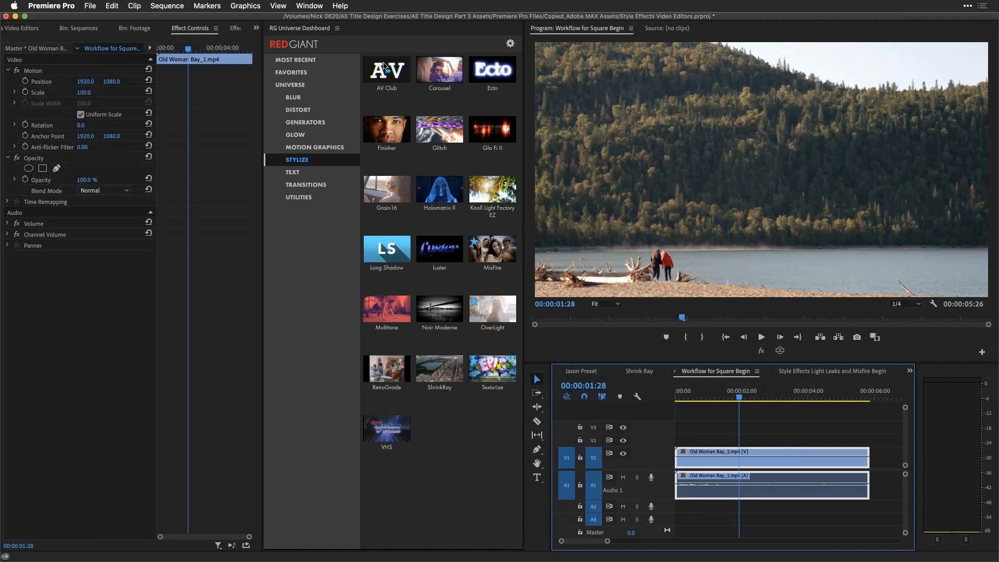
pyautogui.moveTo(431, 69)
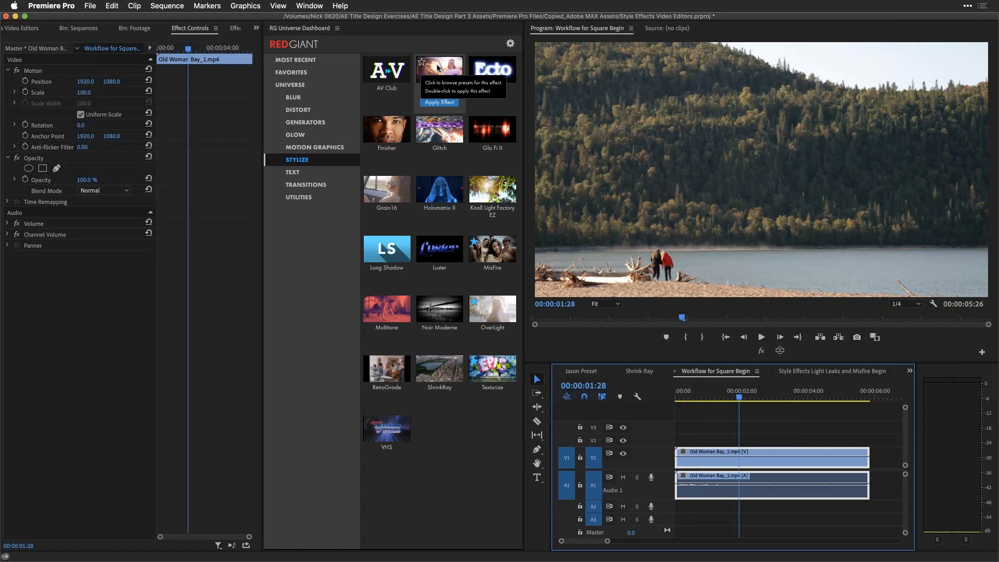
pyautogui.click(438, 67)
pyautogui.click(438, 67)
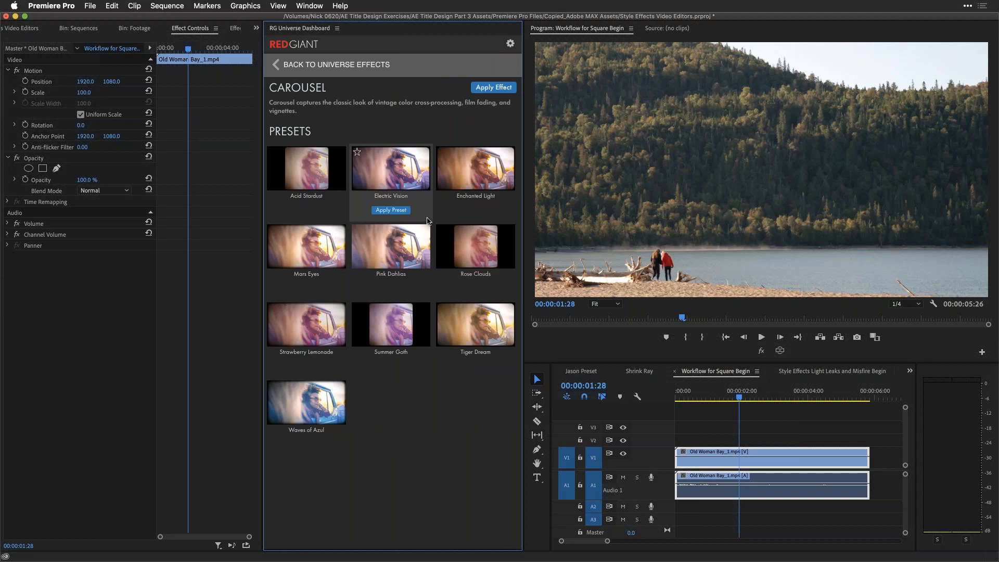
pyautogui.moveTo(485, 267)
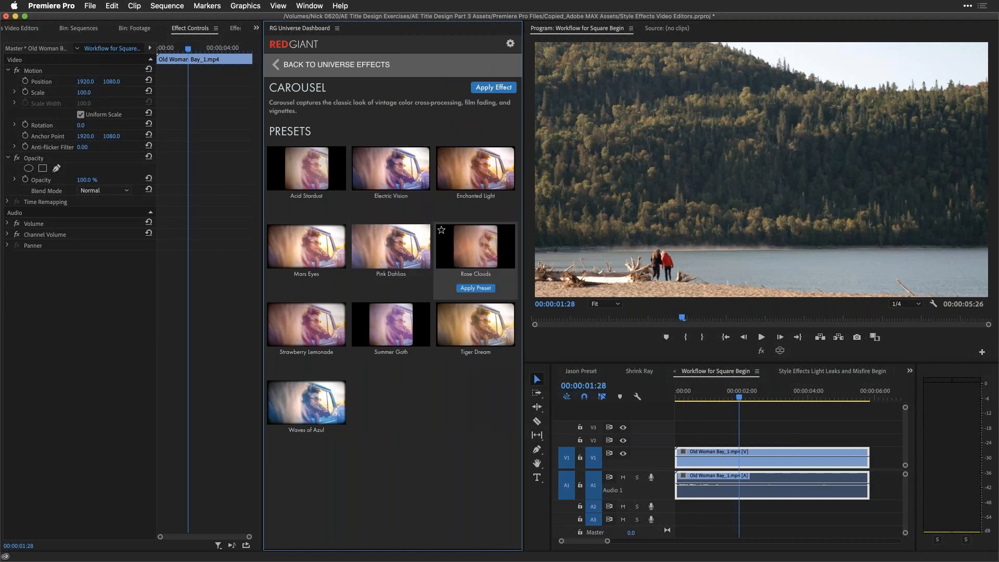
pyautogui.moveTo(386, 363)
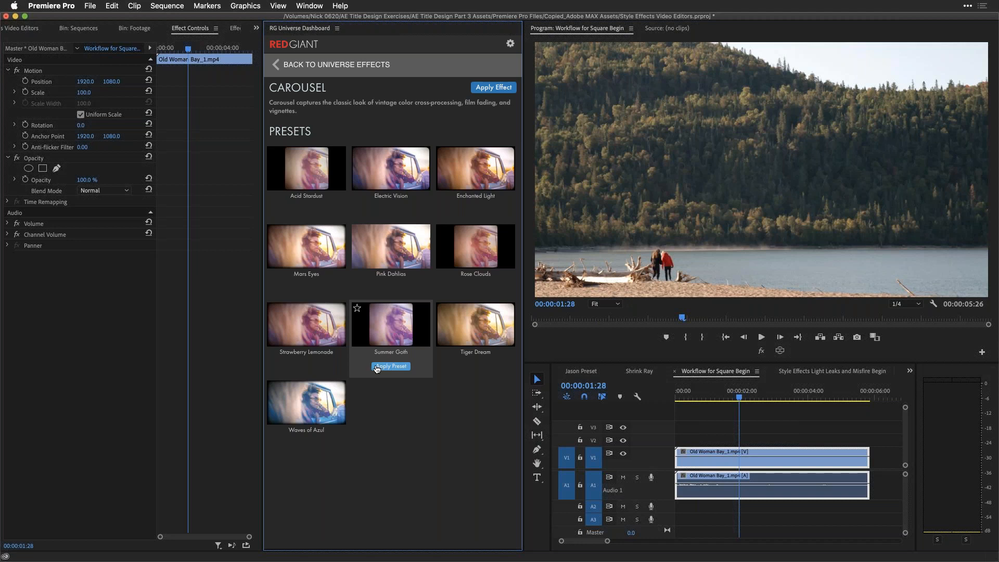
pyautogui.click(378, 366)
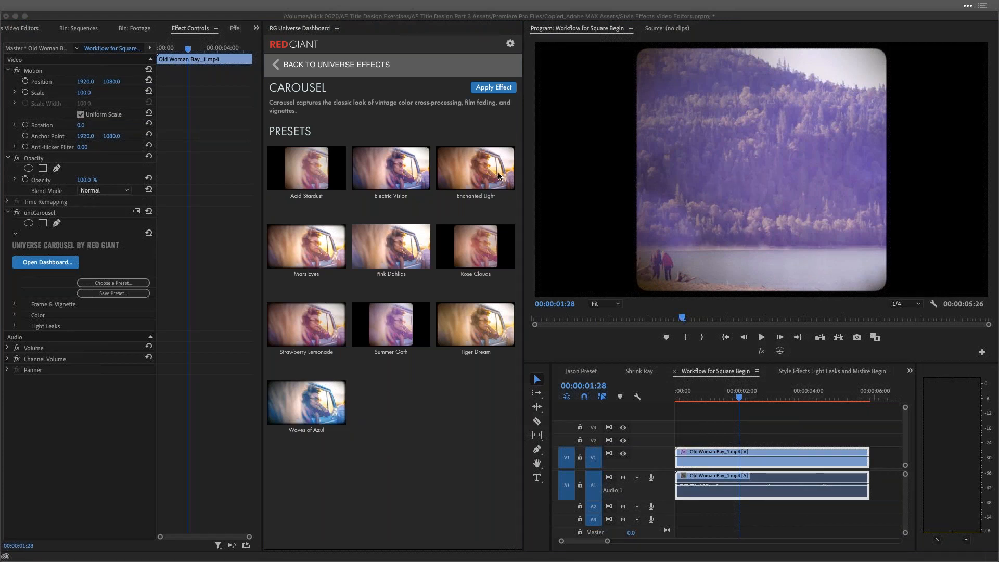
# Expand Carousel's settings and set Image Offset to 97, Vignette Amount to 57.0 and Color Process to 81.0
pyautogui.click(14, 305)
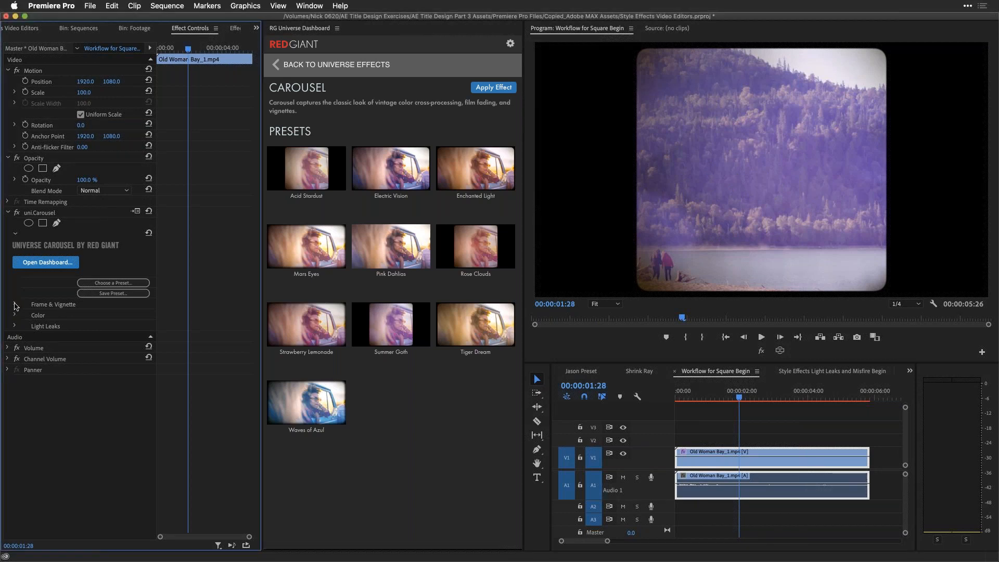
pyautogui.click(14, 306)
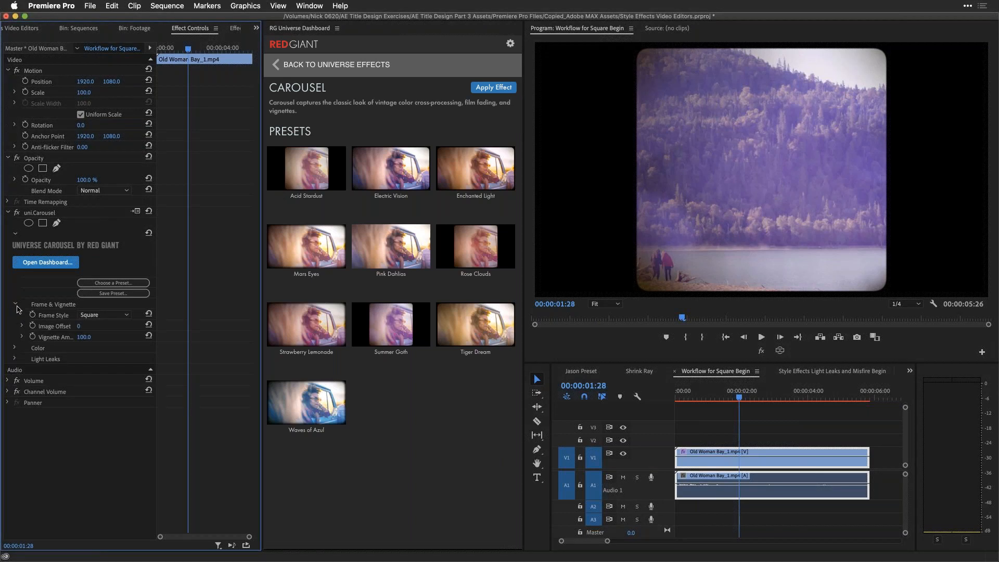
pyautogui.click(15, 348)
pyautogui.click(14, 425)
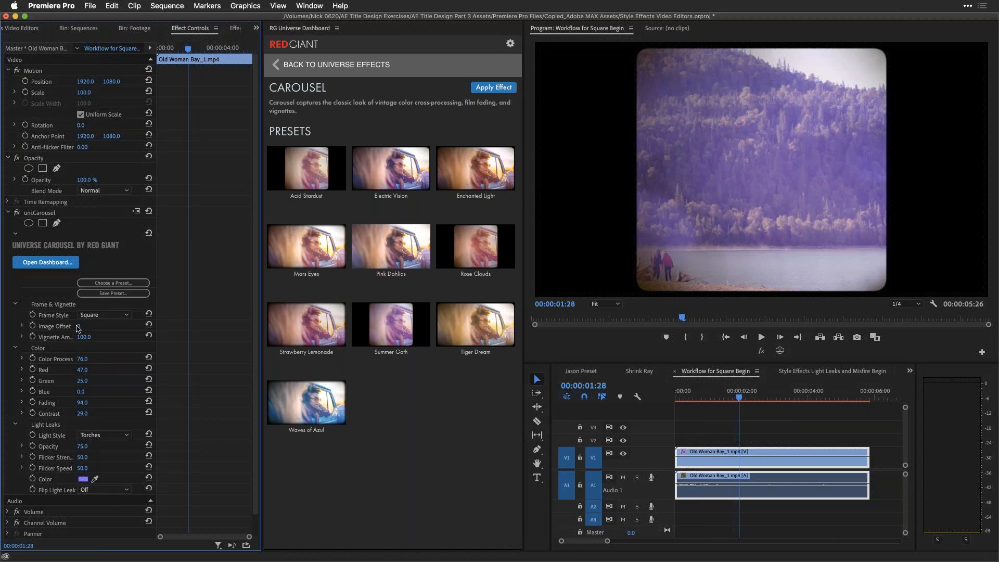
pyautogui.moveTo(78, 327)
pyautogui.mouseDown()
pyautogui.moveTo(51, 328)
pyautogui.moveTo(119, 327)
pyautogui.moveTo(90, 328)
pyautogui.mouseUp()
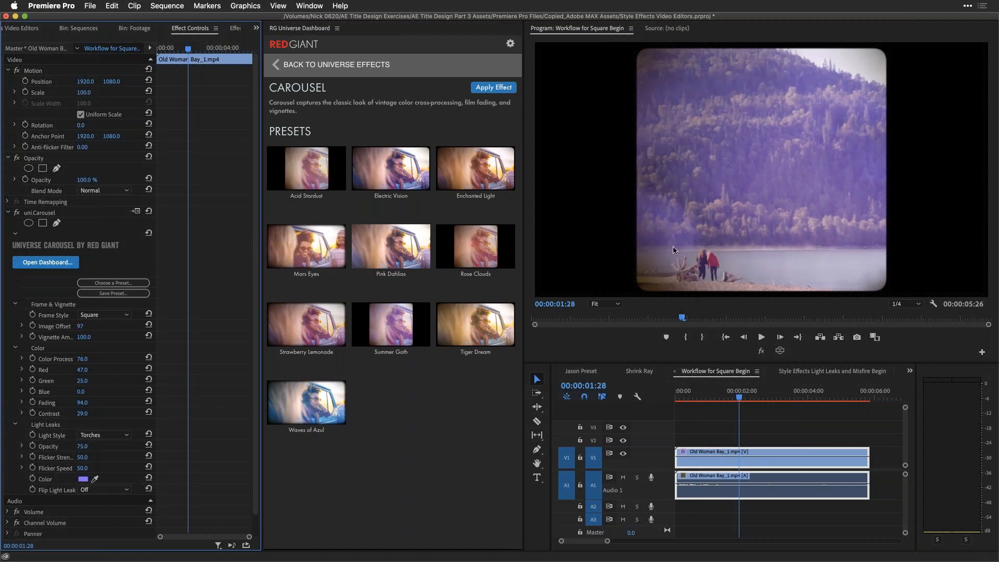
pyautogui.moveTo(87, 337); pyautogui.dragTo(84, 339)
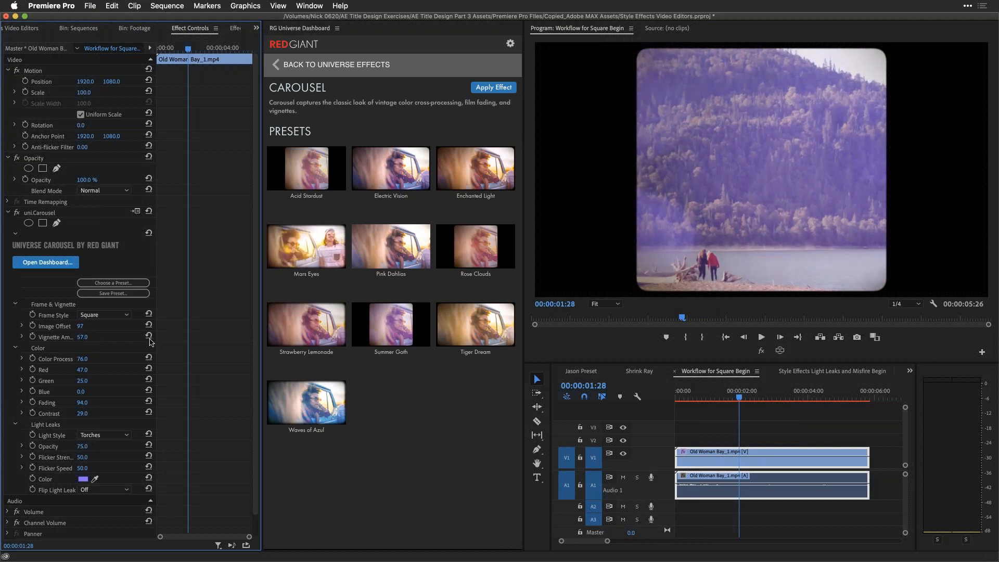
pyautogui.scroll(-2, 62, 372)
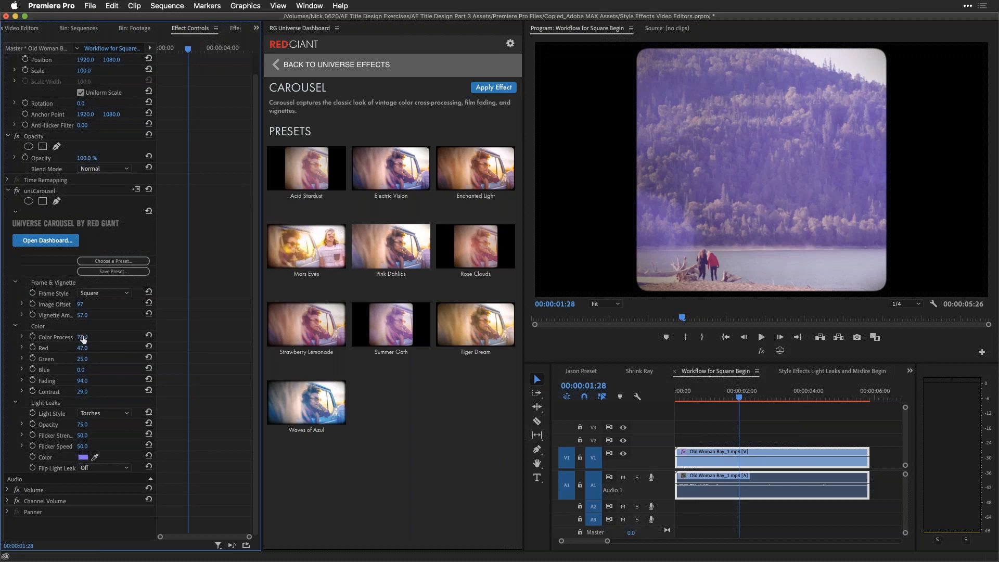
pyautogui.moveTo(84, 339); pyautogui.dragTo(91, 340)
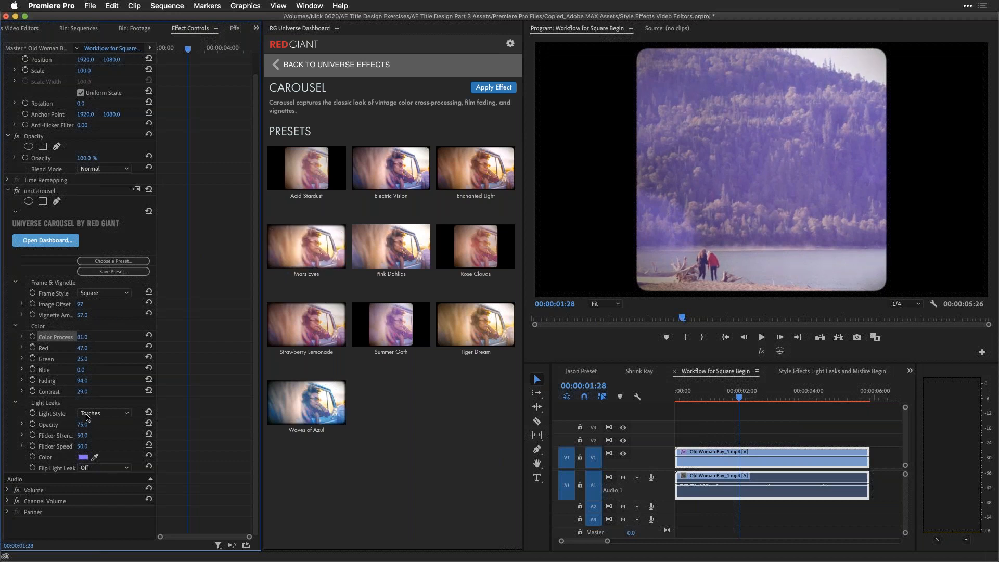
# Try Carousel's Rays, Double Edges, Edge Large and Torches light leak styles on the clip
pyautogui.click(104, 413)
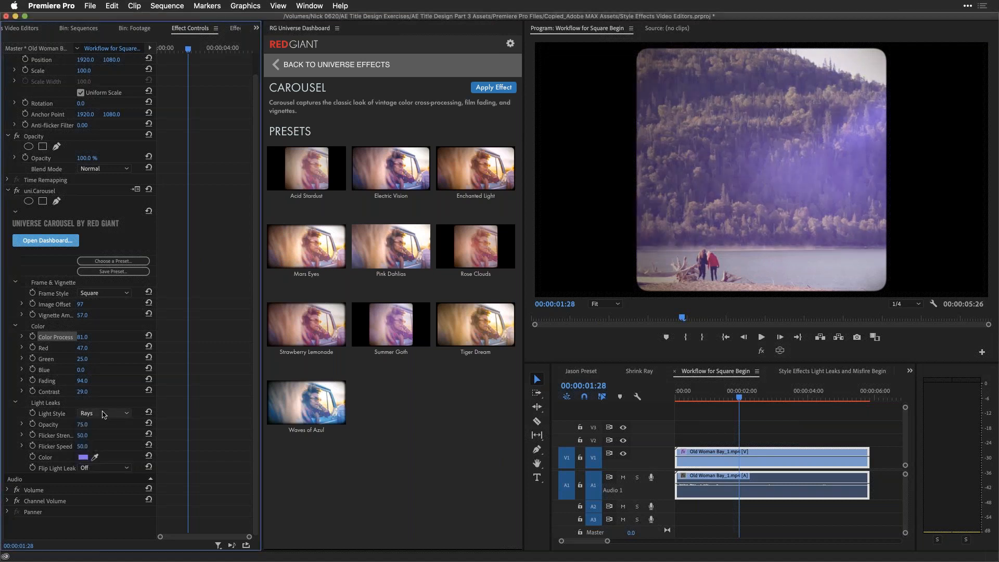
pyautogui.click(110, 447)
pyautogui.click(116, 413)
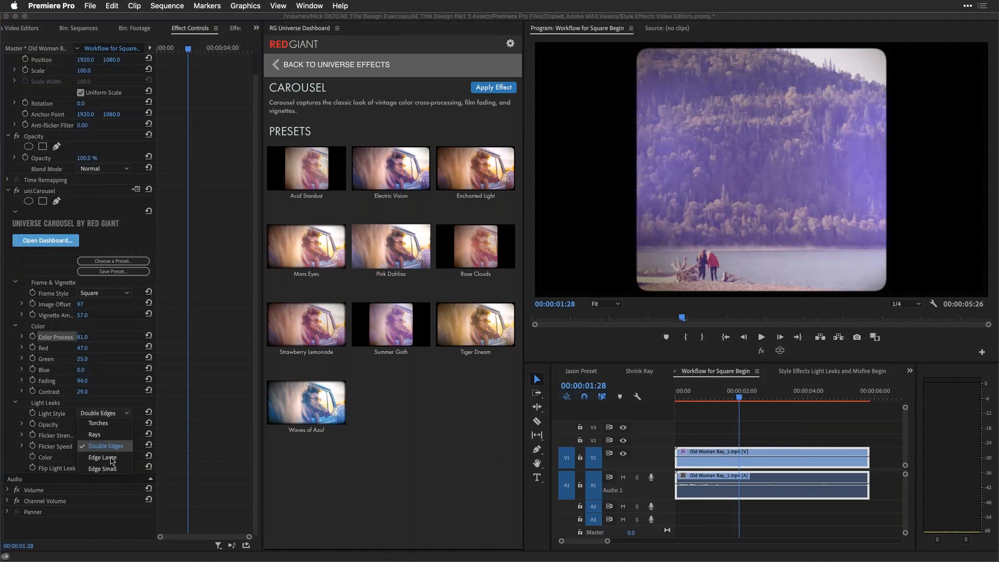
pyautogui.click(103, 457)
pyautogui.click(113, 413)
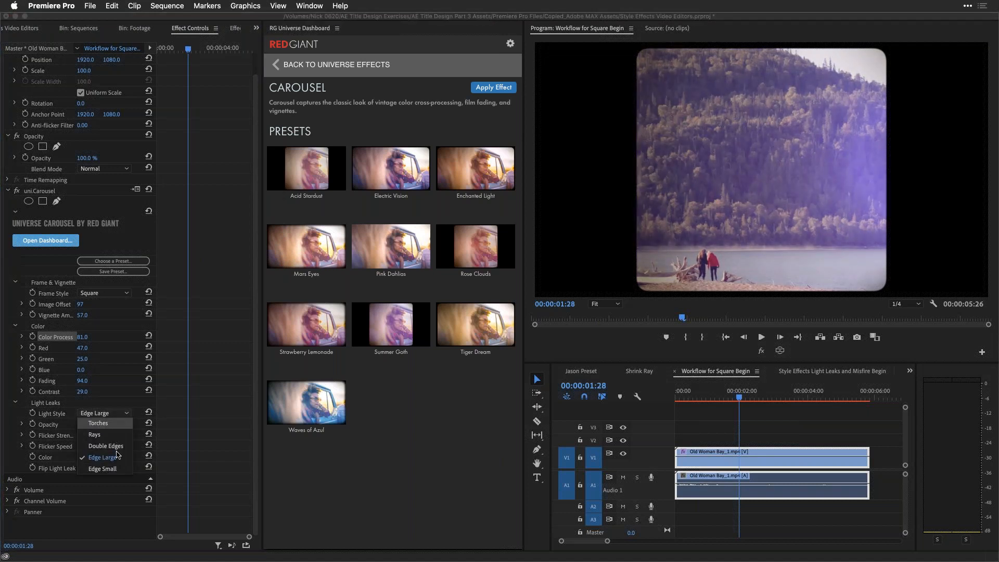
pyautogui.press('Return')
pyautogui.click(108, 415)
pyautogui.click(112, 434)
pyautogui.click(113, 414)
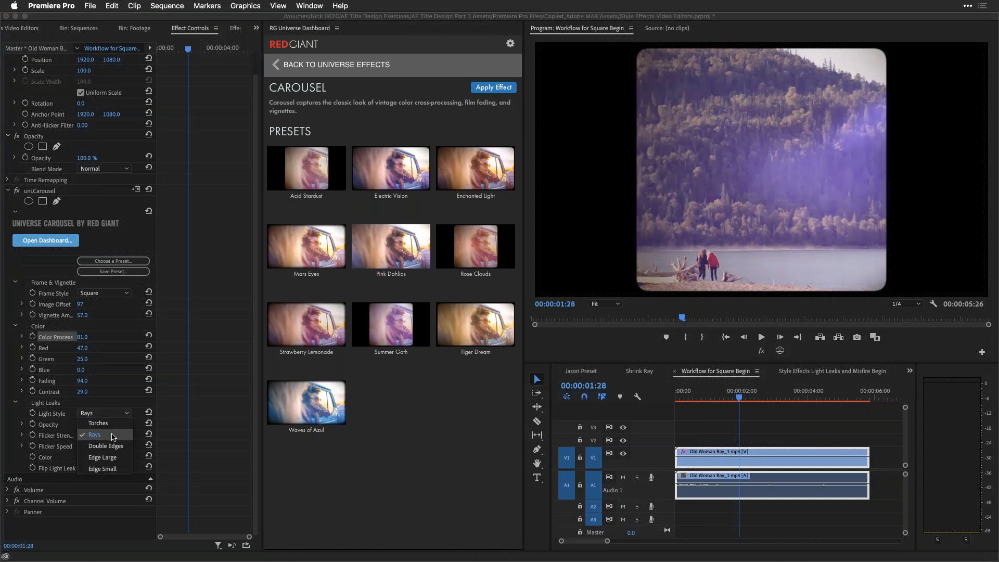
pyautogui.click(110, 425)
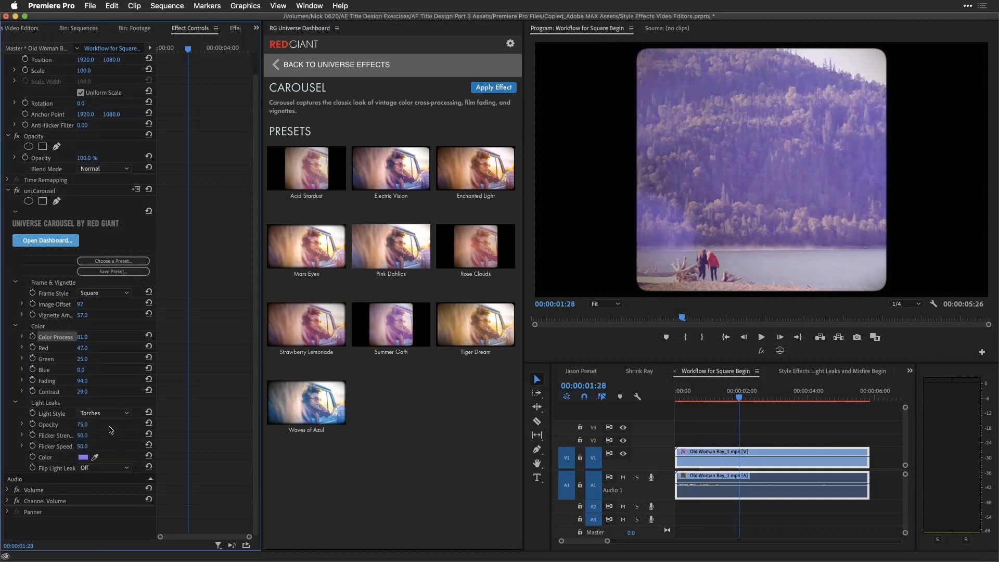
# Set Carousel's Light Style to Edge Large and collapse its Color and Light Leaks settings
pyautogui.click(111, 414)
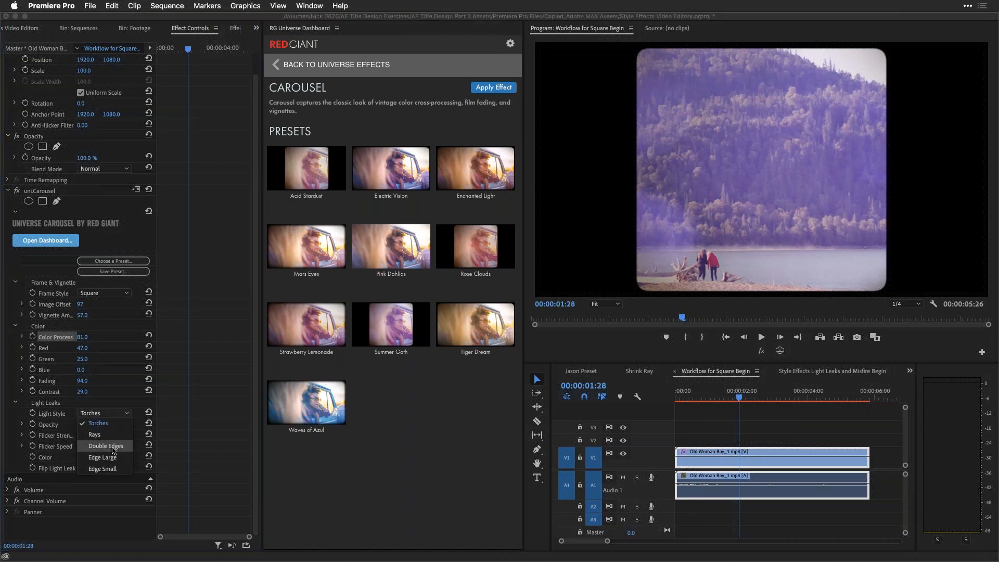
pyautogui.click(112, 457)
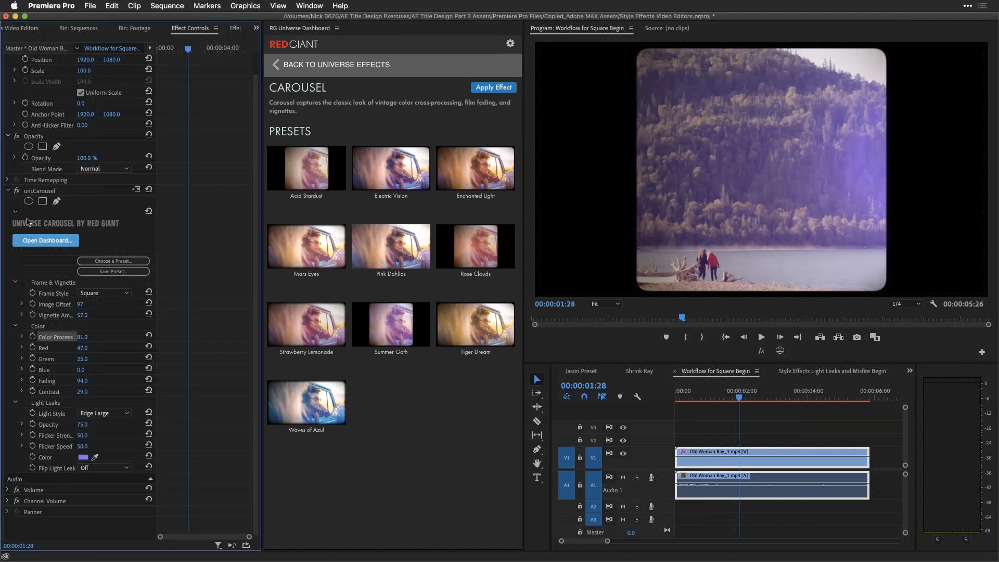
pyautogui.click(15, 326)
pyautogui.click(14, 359)
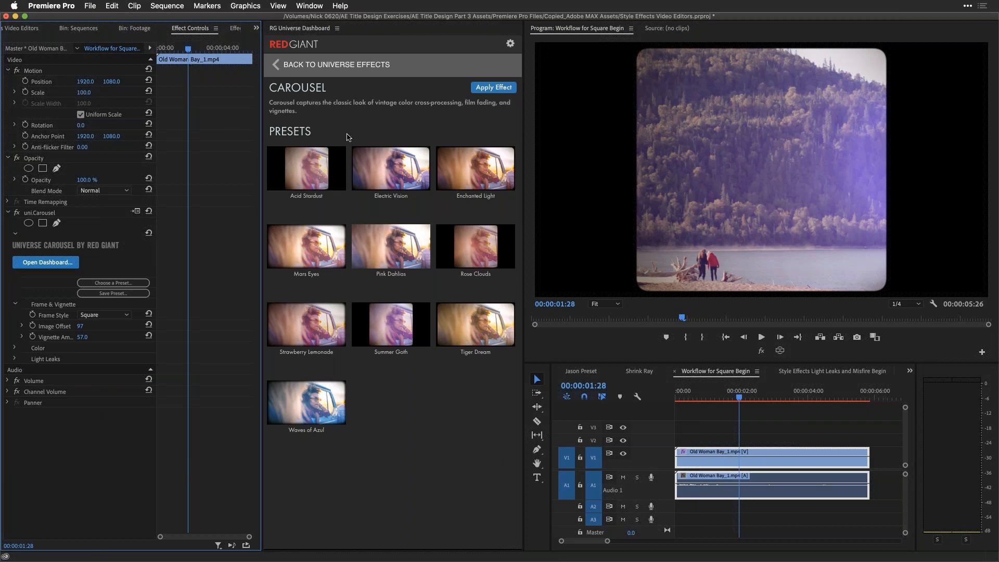
# Create an Auto Reframe copy of the Workflow for Square Begin sequence at Square 1:1 with Default motion tracking and clips not nested
pyautogui.click(73, 28)
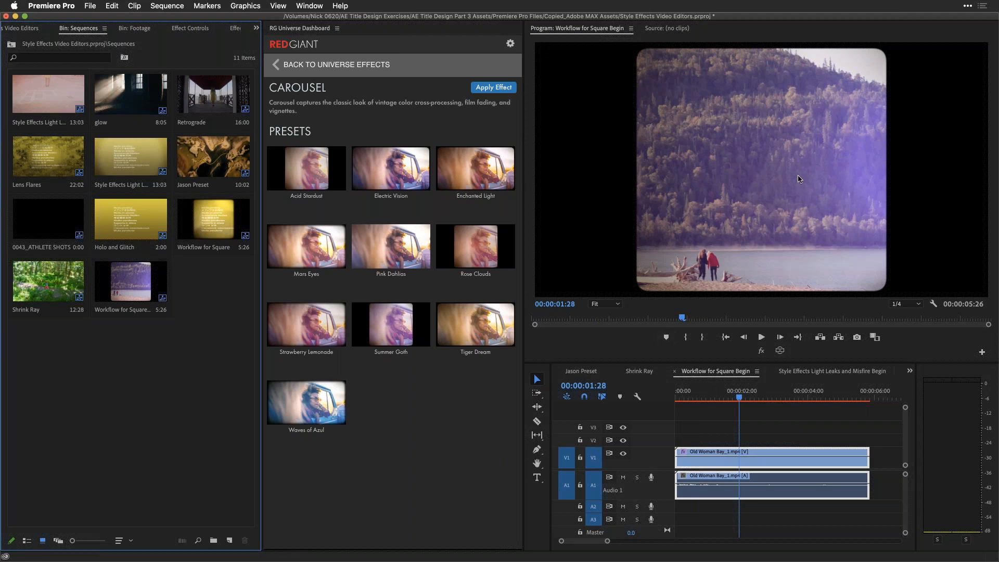
pyautogui.rightClick(124, 285)
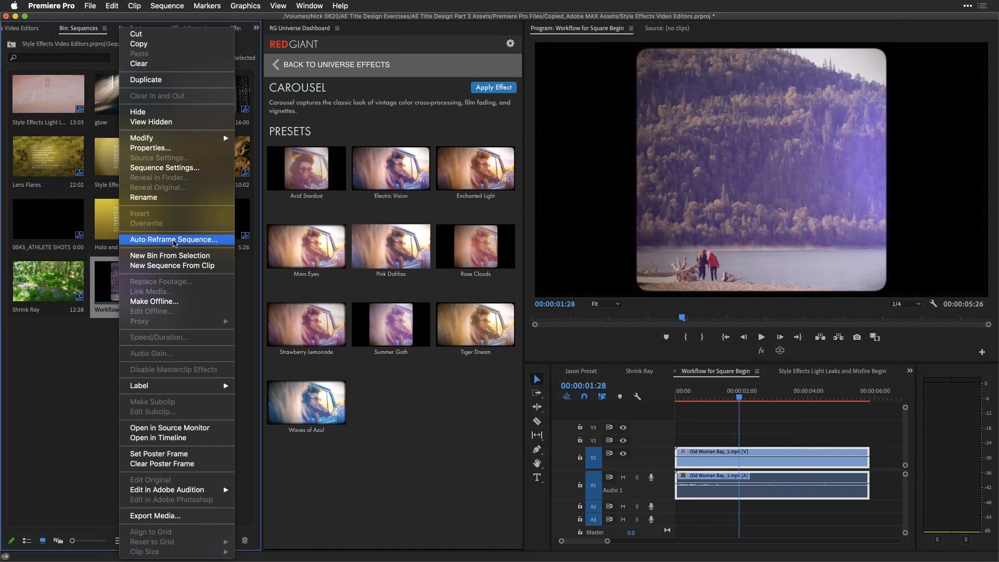
pyautogui.click(173, 240)
pyautogui.moveTo(476, 218); pyautogui.dragTo(331, 90)
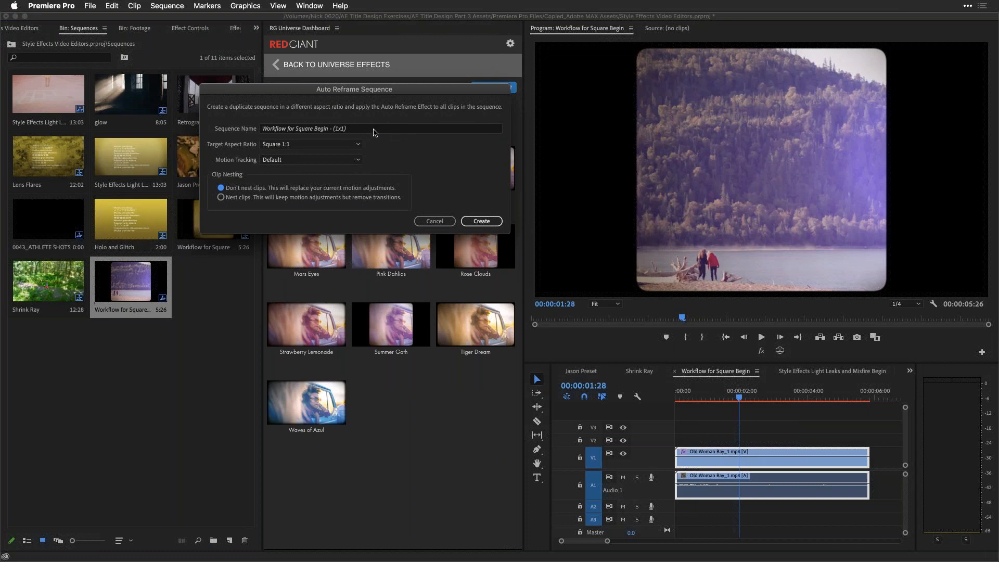
pyautogui.click(313, 145)
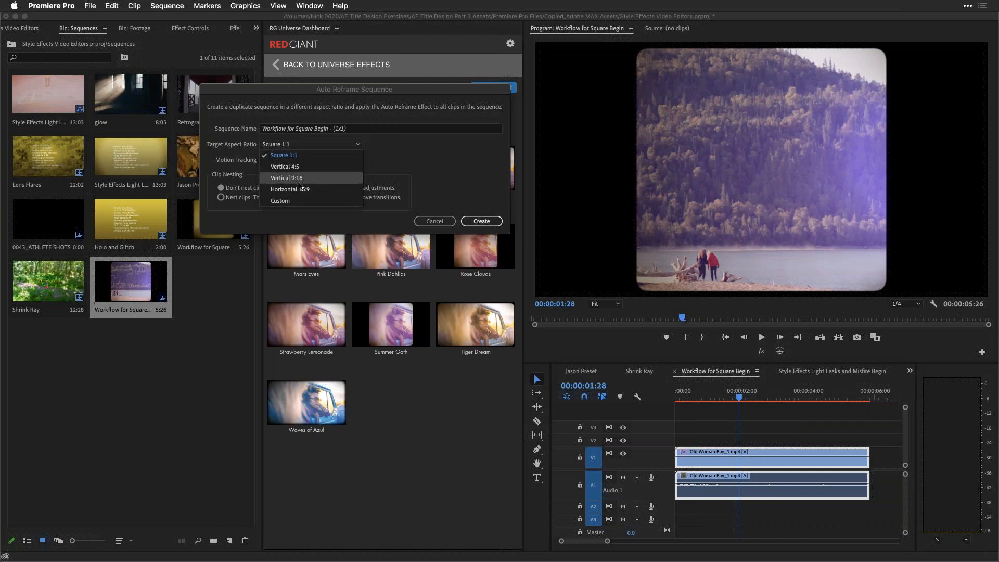
pyautogui.click(297, 159)
pyautogui.click(483, 222)
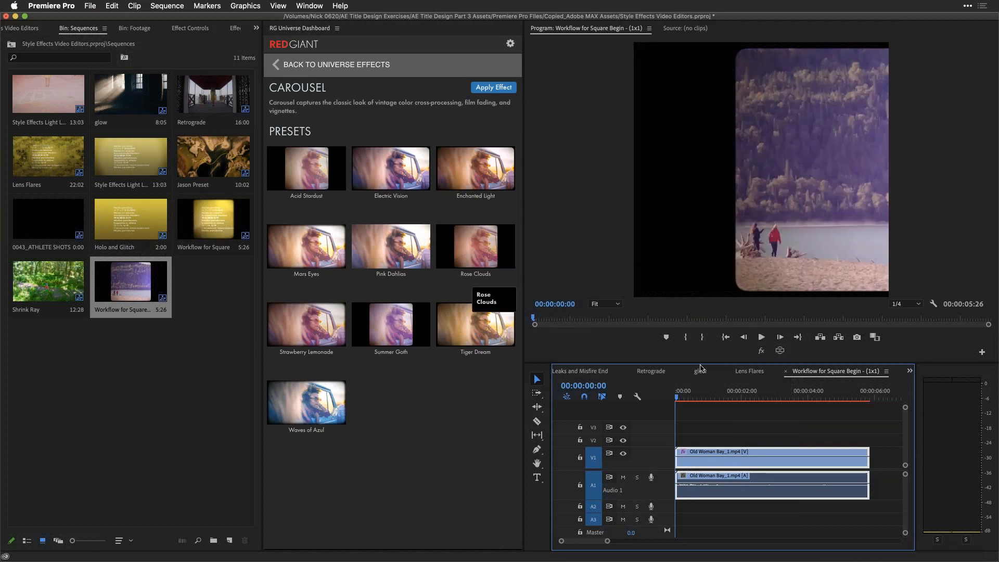
# At 00:00:01:17 in the square sequence, set the clip's horizontal Reframe Offset to -1396.0 to center the Carousel frame
pyautogui.click(727, 392)
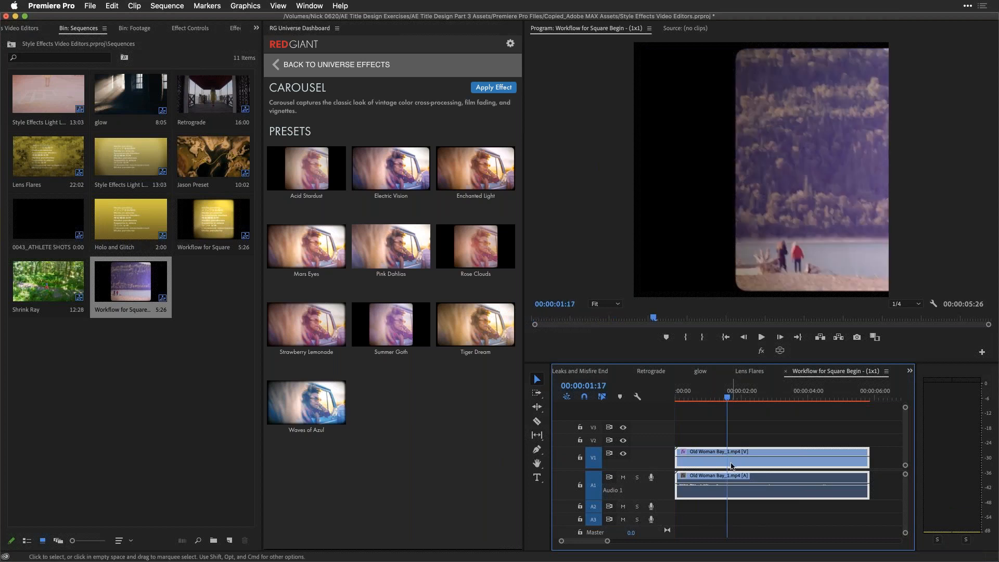
pyautogui.click(191, 29)
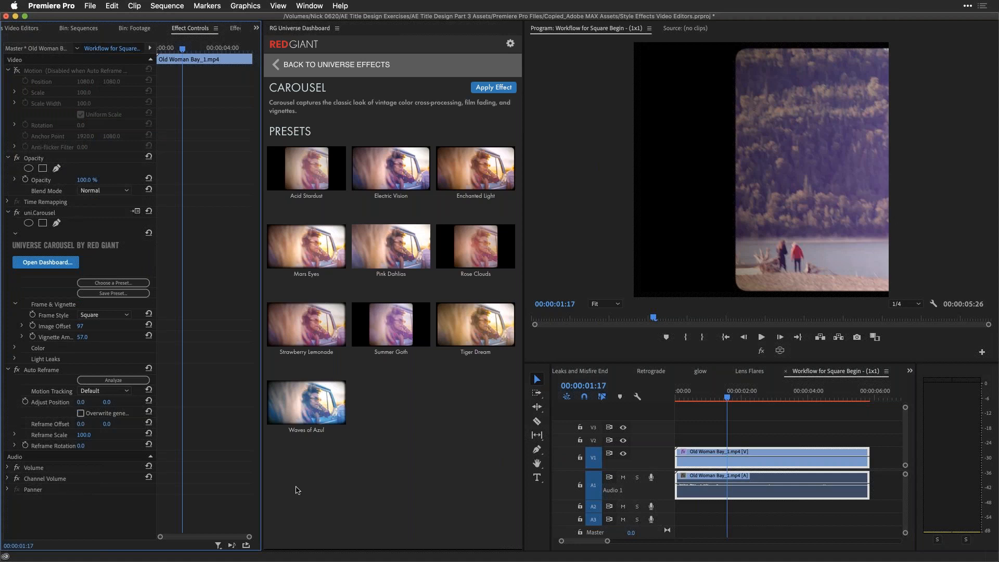
pyautogui.click(734, 464)
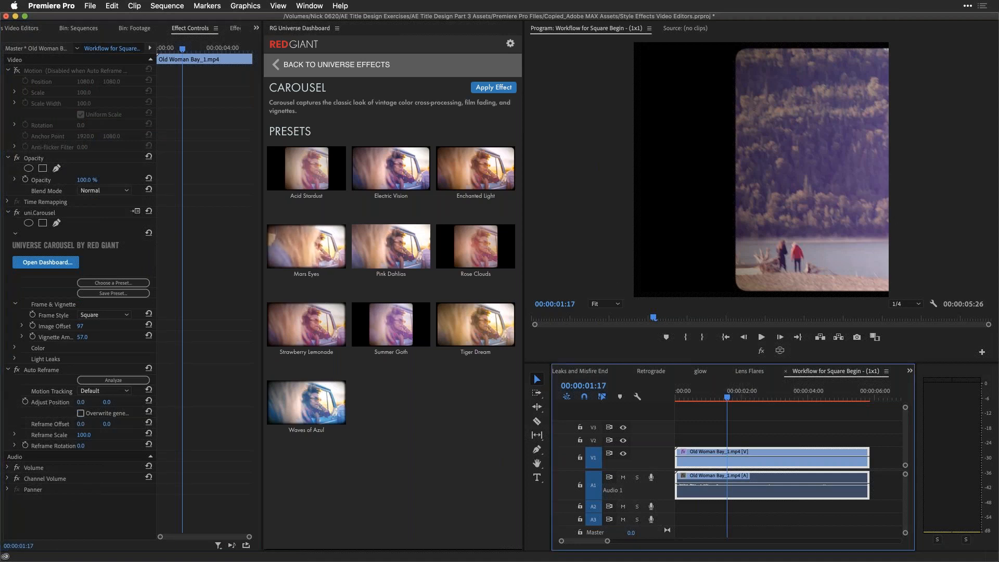
pyautogui.moveTo(82, 424); pyautogui.dragTo(60, 428)
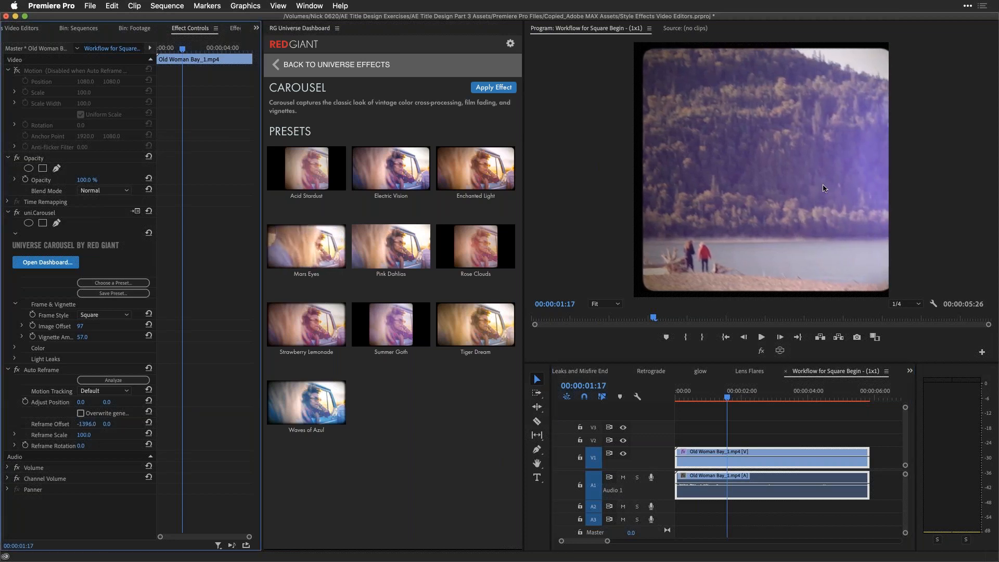
pyautogui.click(853, 3)
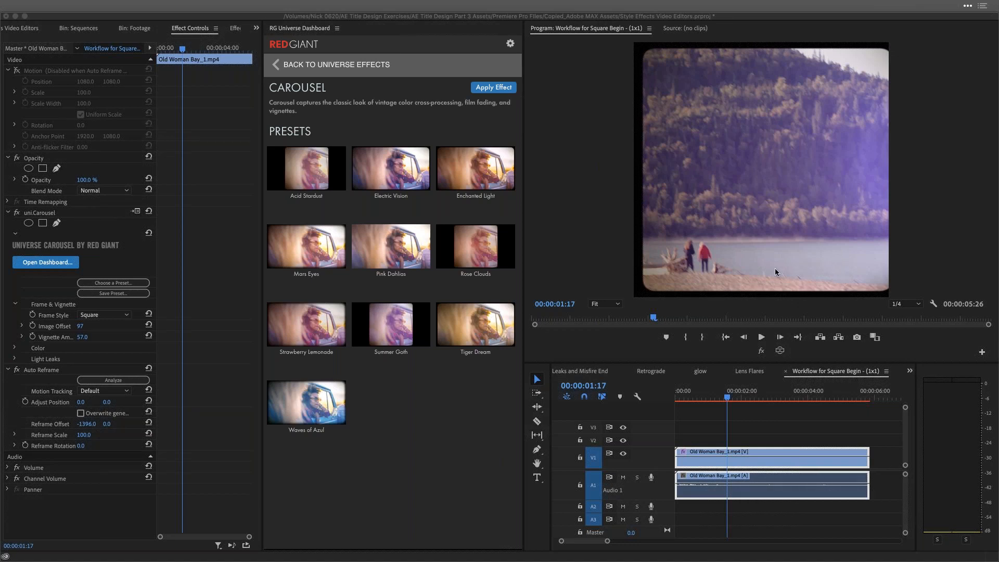
# In the glow sequence, apply Universe Glow's Highlights preset to the clip of the woman in the abandoned building
pyautogui.click(700, 370)
pyautogui.moveTo(718, 394); pyautogui.dragTo(720, 397)
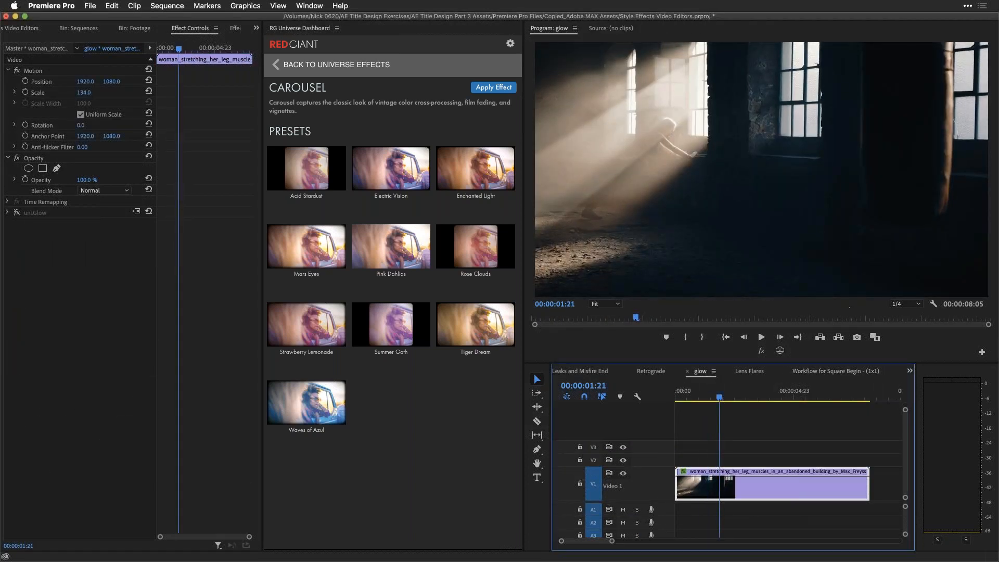
pyautogui.click(278, 65)
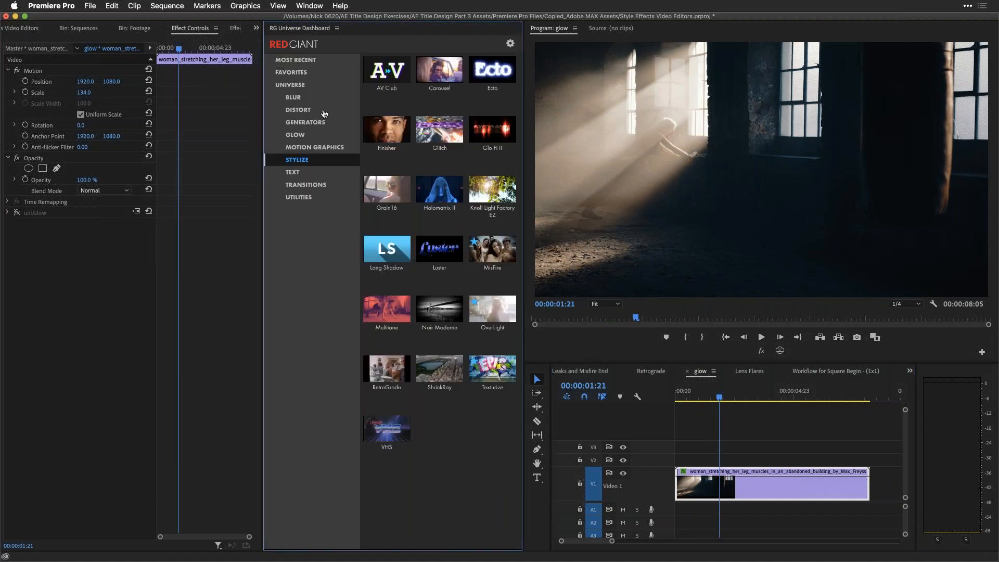
pyautogui.click(296, 134)
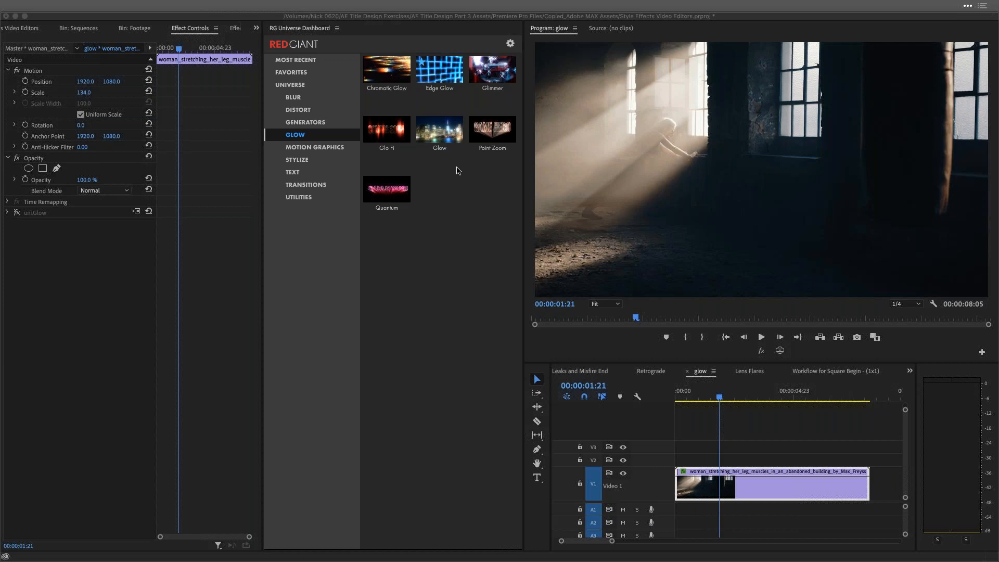
pyautogui.click(439, 130)
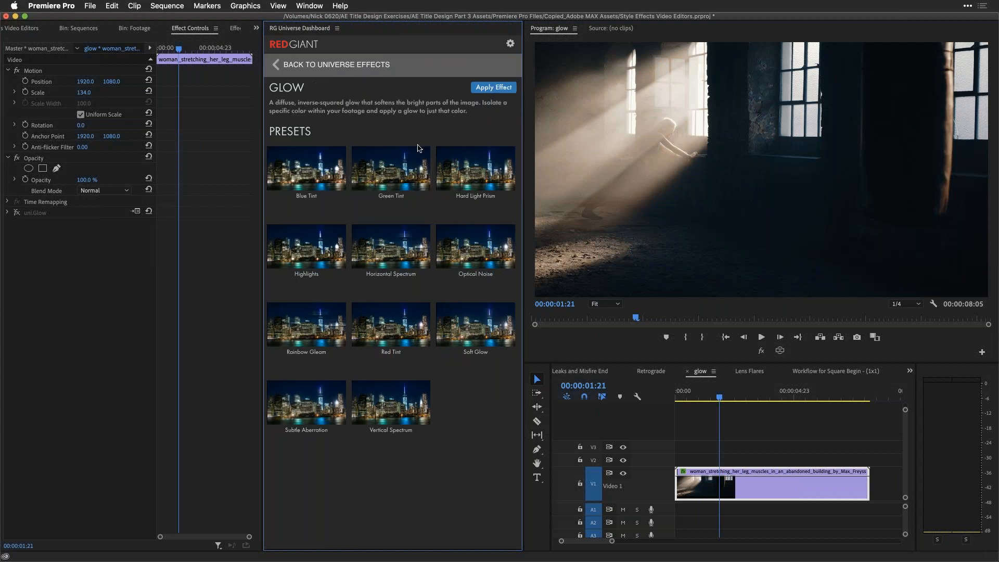
pyautogui.moveTo(407, 234)
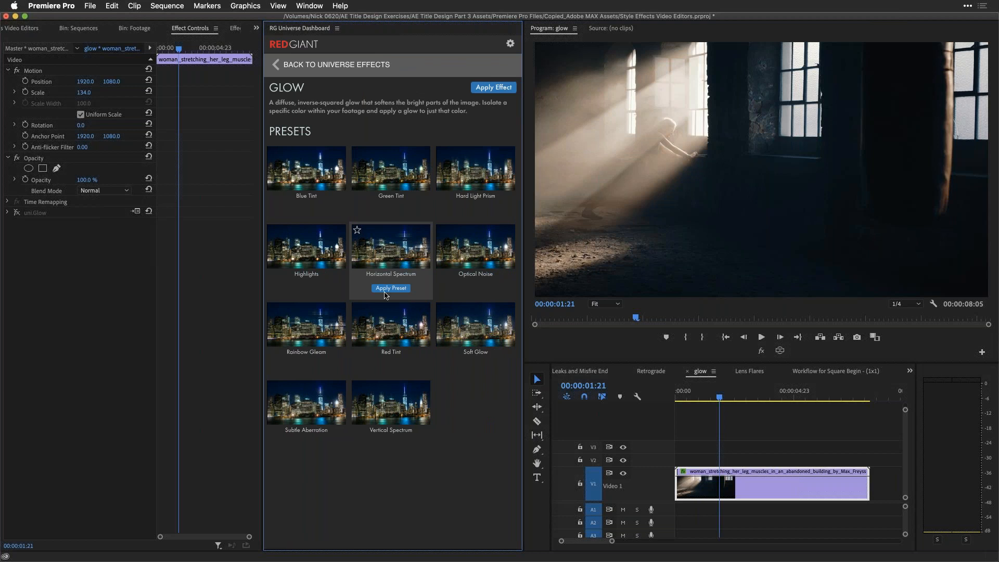
pyautogui.moveTo(310, 289)
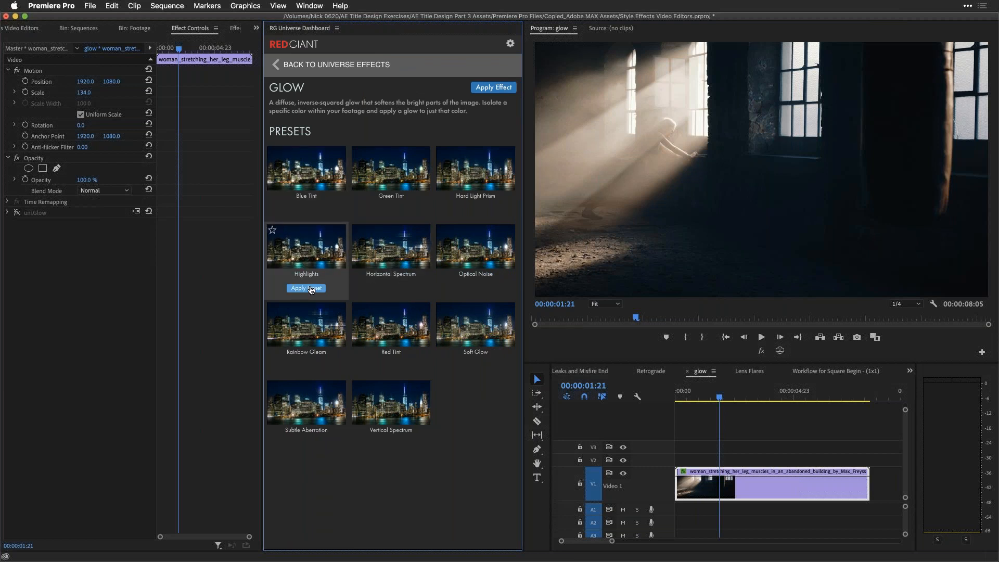
pyautogui.click(313, 290)
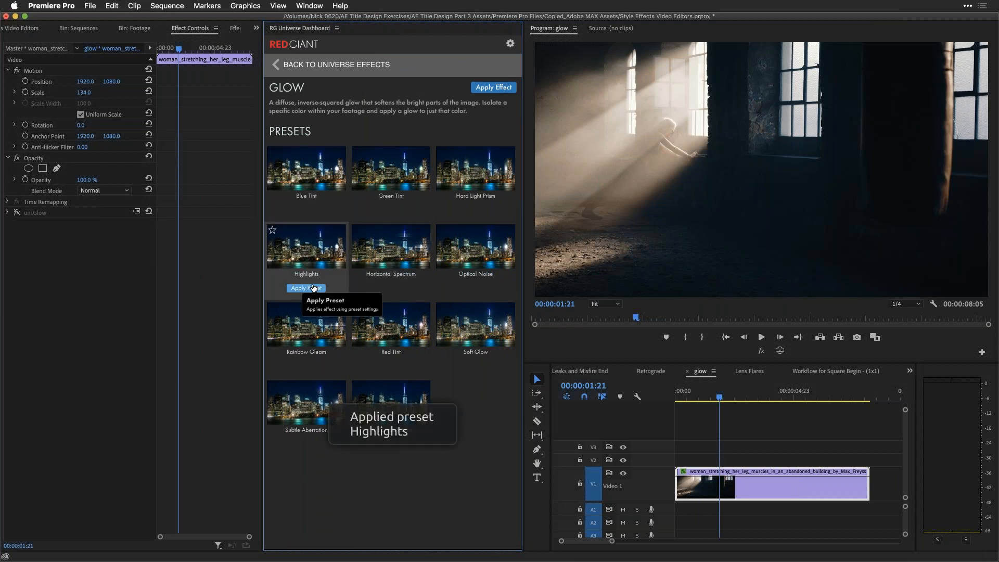
# At 00:00:02:12, set the Glow effect's Threshold to 98 and its Intensity to 1.4
pyautogui.moveTo(747, 395); pyautogui.dragTo(734, 395)
pyautogui.click(17, 213)
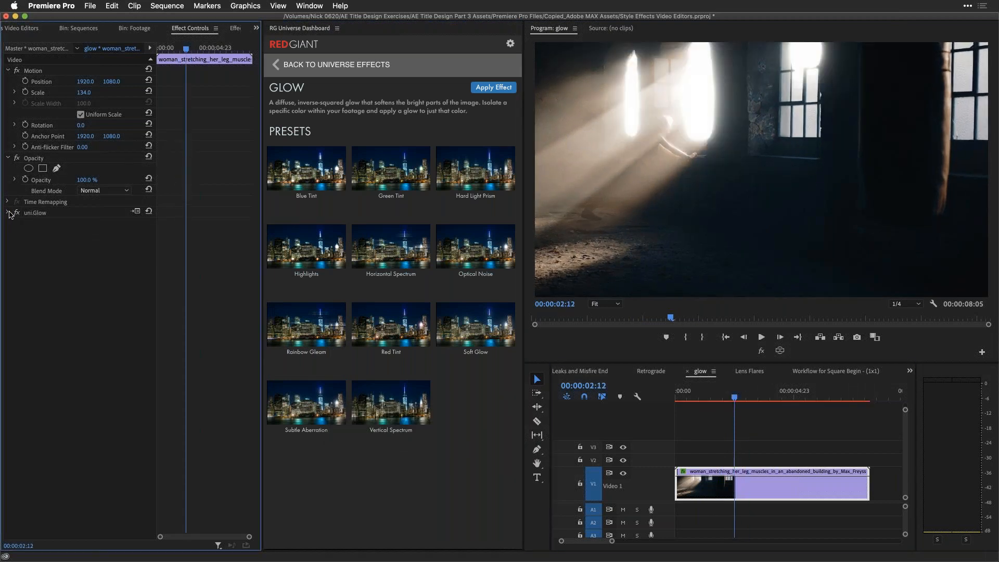
pyautogui.click(9, 213)
pyautogui.moveTo(83, 317); pyautogui.dragTo(84, 319)
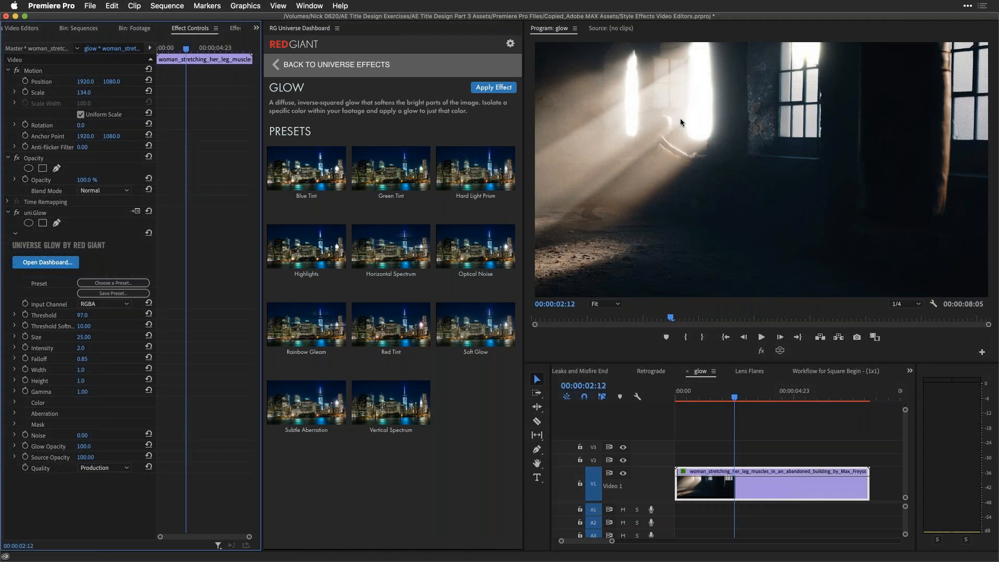
pyautogui.click(84, 315)
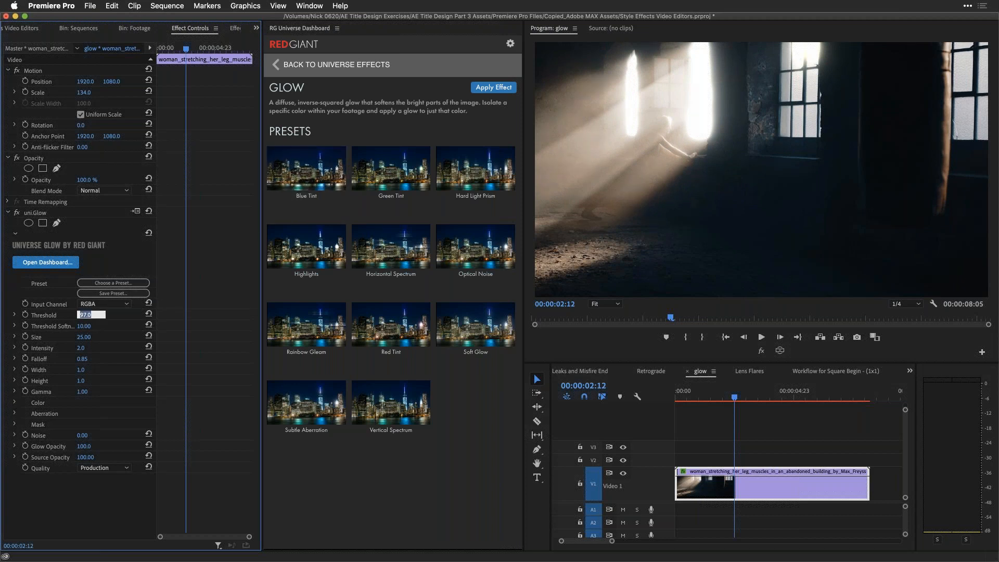
pyautogui.write('98')
pyautogui.press('Return')
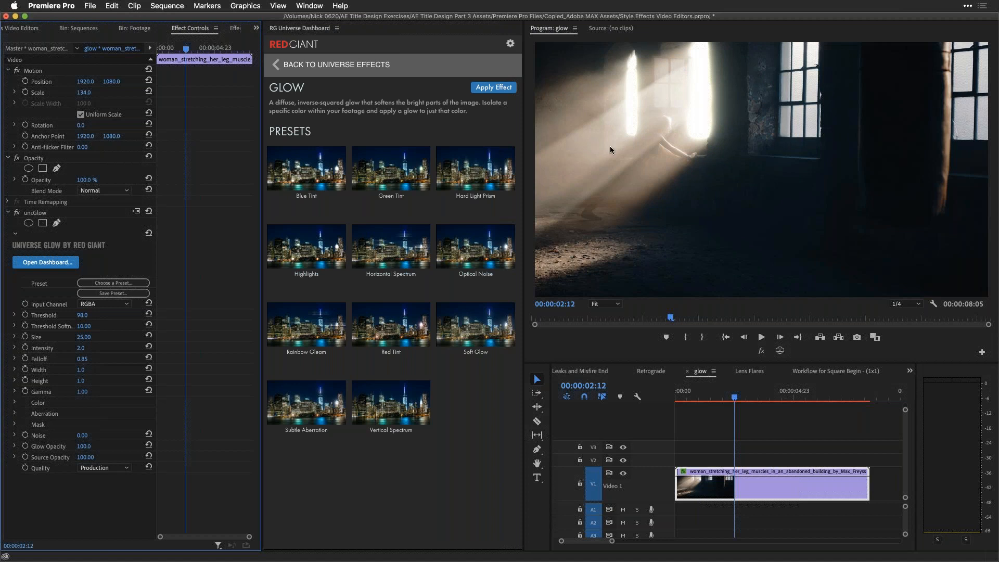
pyautogui.moveTo(78, 352); pyautogui.dragTo(79, 351)
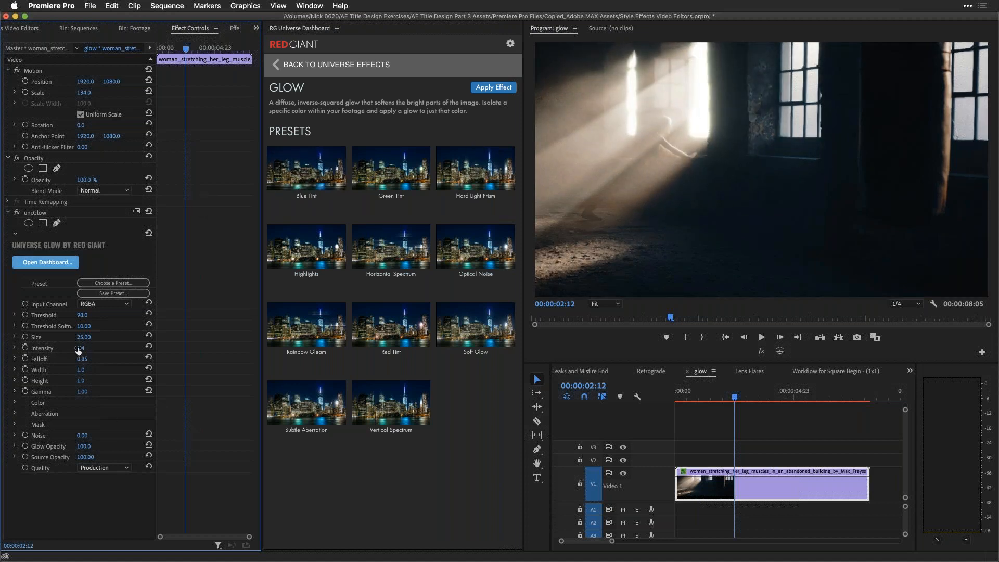
# Open the Lens Flares sequence and go to the sunset clip at 00:00:18:03
pyautogui.click(278, 70)
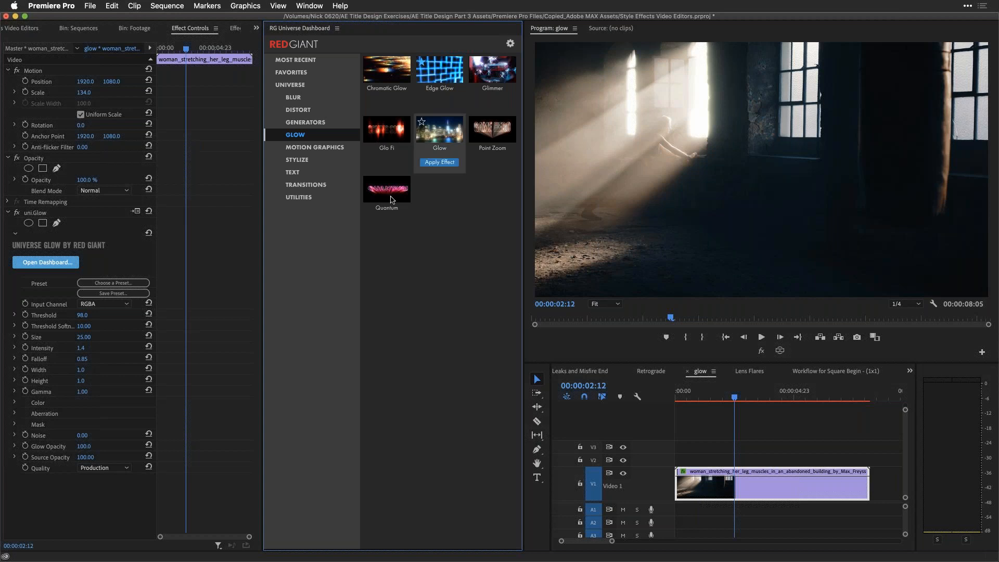
pyautogui.moveTo(393, 197)
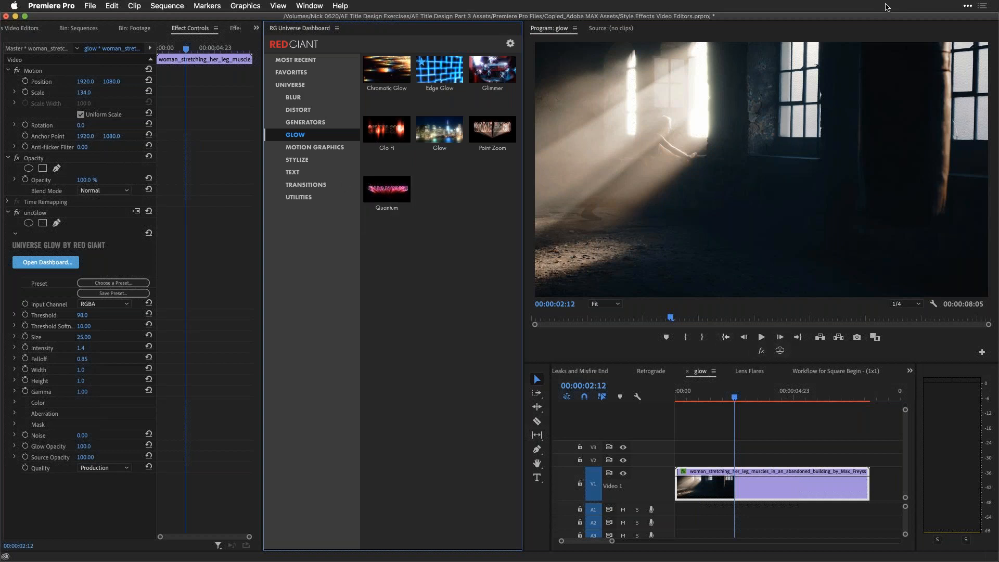
pyautogui.click(967, 6)
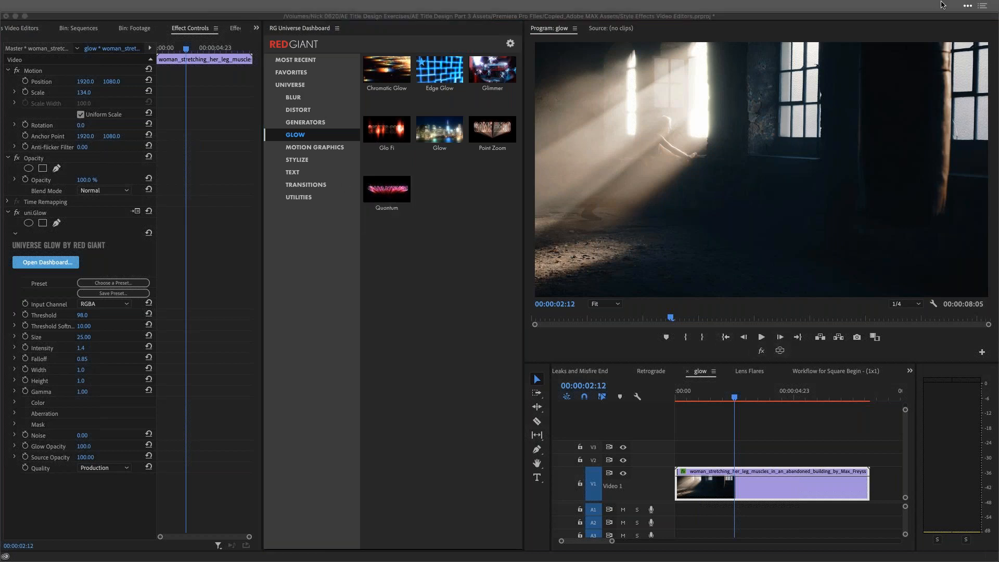
pyautogui.click(748, 375)
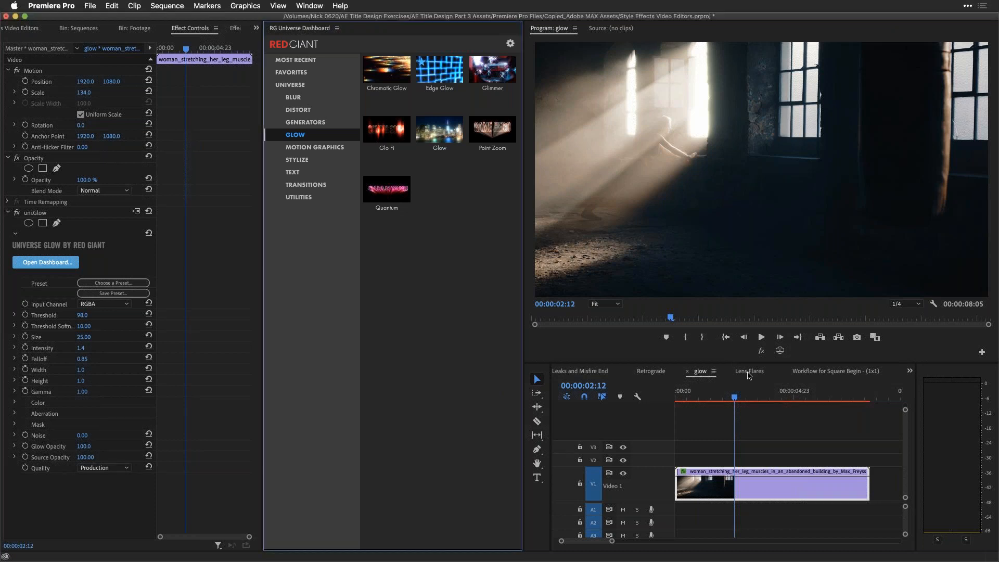
pyautogui.click(747, 375)
pyautogui.moveTo(709, 396); pyautogui.dragTo(678, 399)
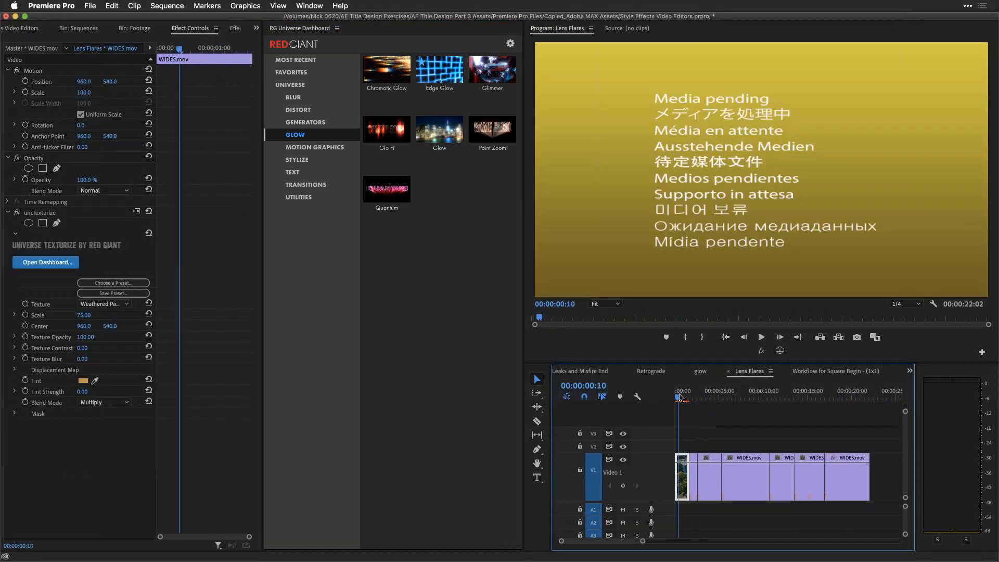
pyautogui.click(706, 398)
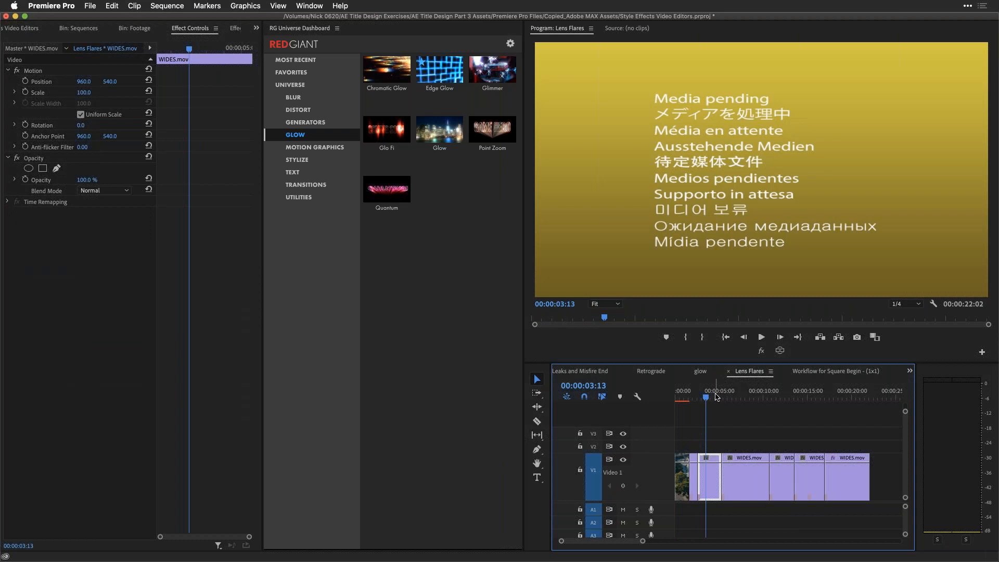
pyautogui.click(741, 397)
pyautogui.moveTo(830, 398); pyautogui.dragTo(834, 398)
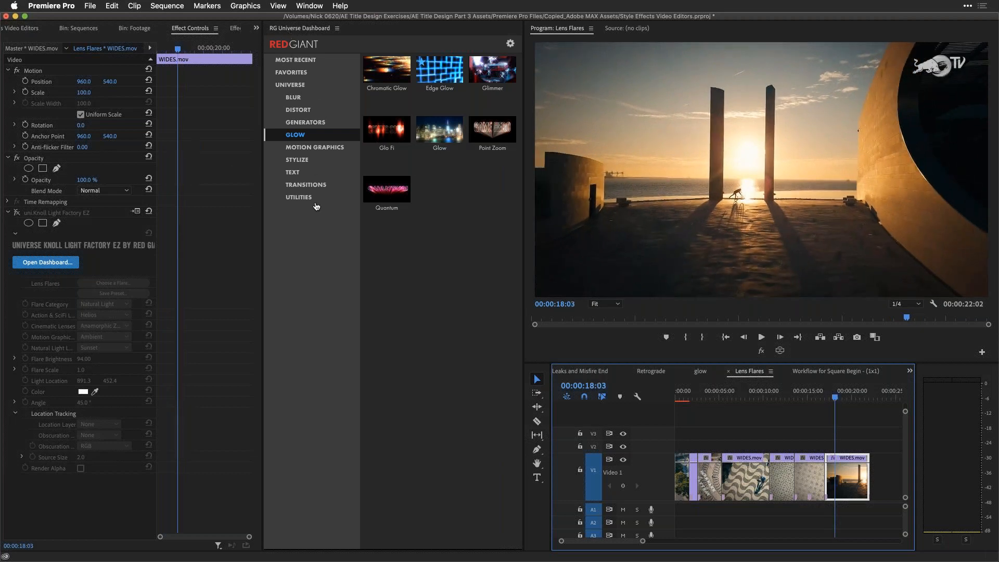
# Apply Knoll Light Factory EZ's Sunset preset from the Natural Light presets to the sunset clip
pyautogui.click(297, 160)
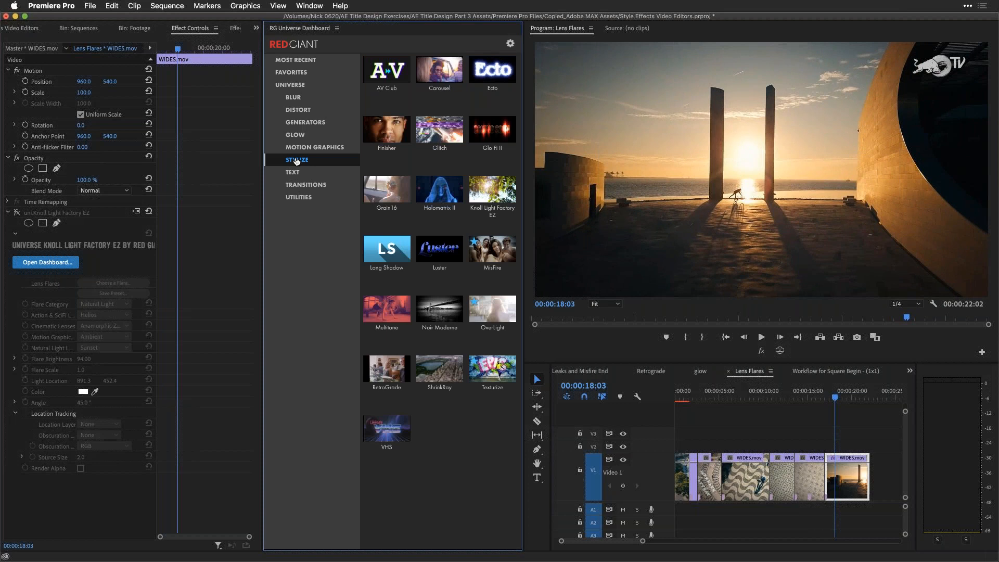
pyautogui.click(492, 191)
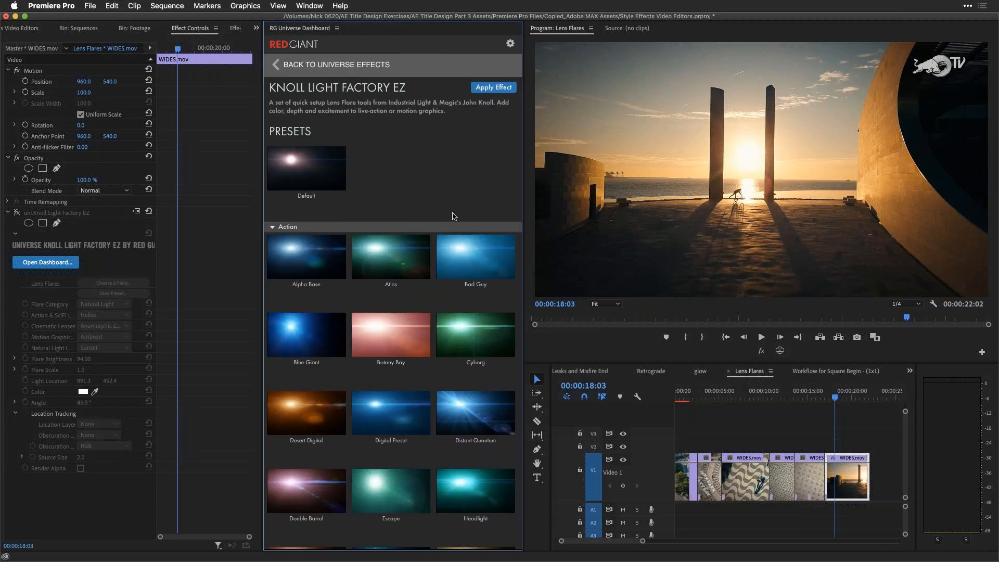
pyautogui.scroll(-3, 454, 217)
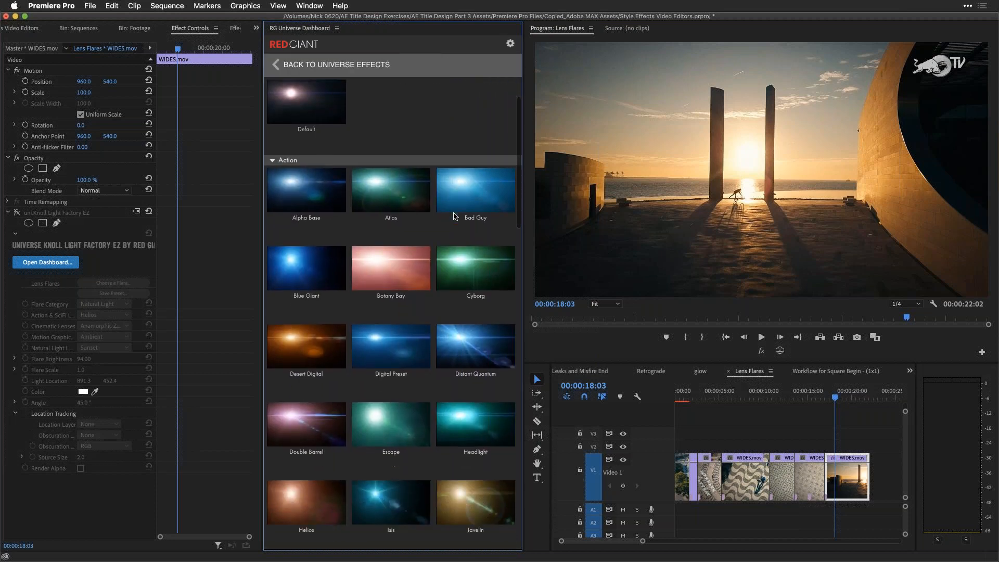
pyautogui.click(272, 158)
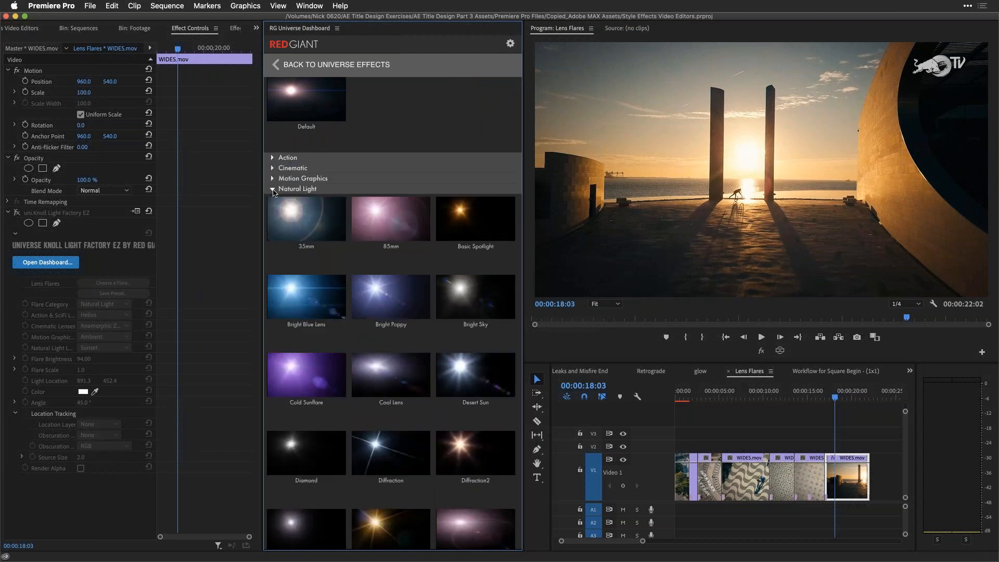
pyautogui.click(273, 189)
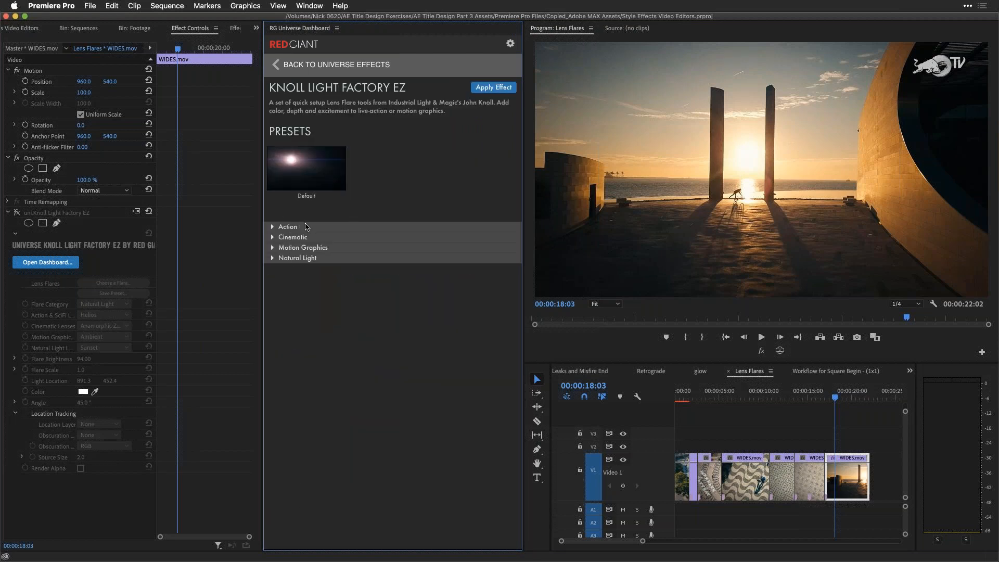
pyautogui.click(272, 258)
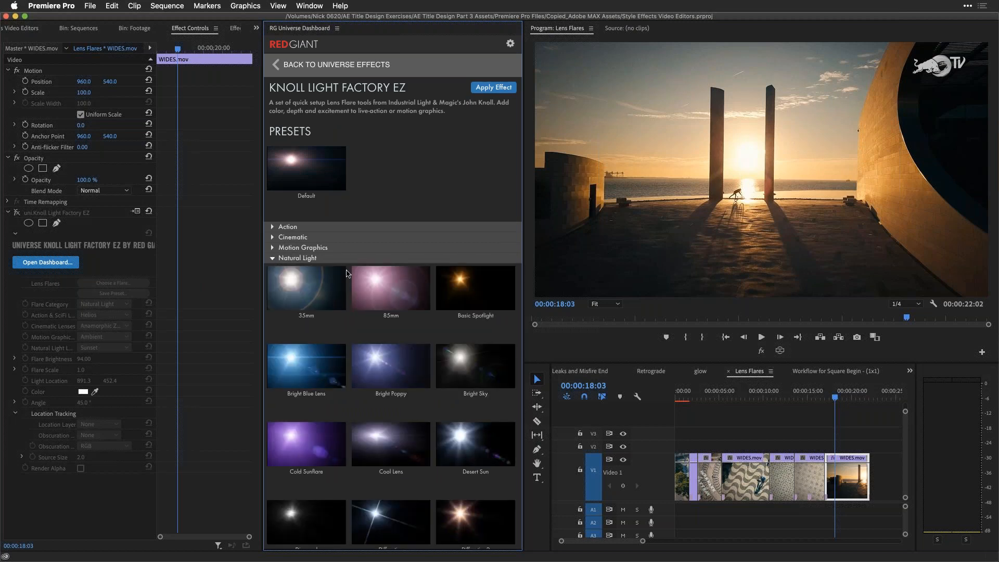
pyautogui.scroll(-3, 347, 274)
pyautogui.scroll(-6, 348, 273)
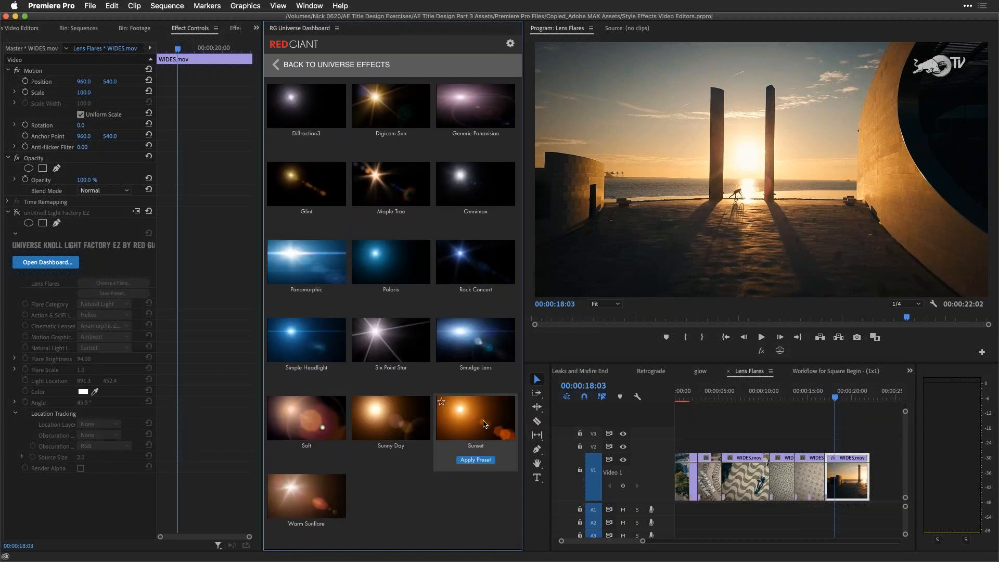
pyautogui.click(483, 460)
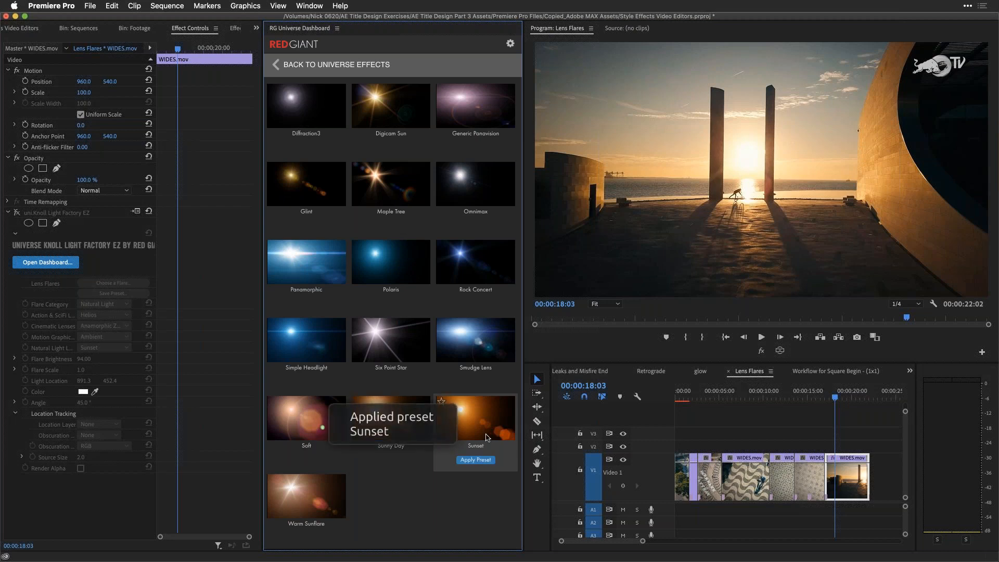
# At 00:00:19:03, place the flare's Light Location over the sun at about 881.7, 476.1 and check it at 00:00:19:08
pyautogui.click(843, 398)
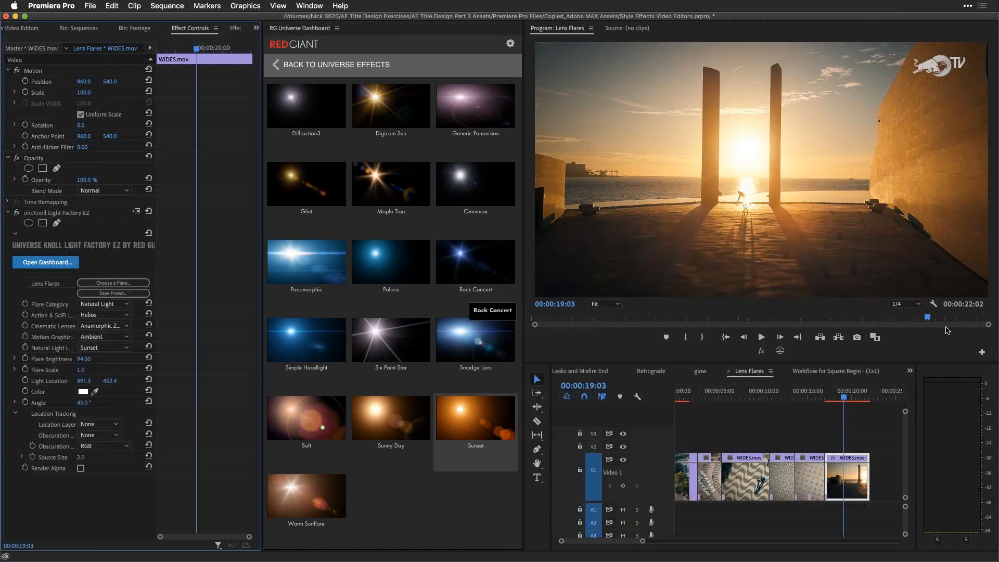
pyautogui.click(55, 213)
pyautogui.moveTo(746, 150); pyautogui.dragTo(750, 140)
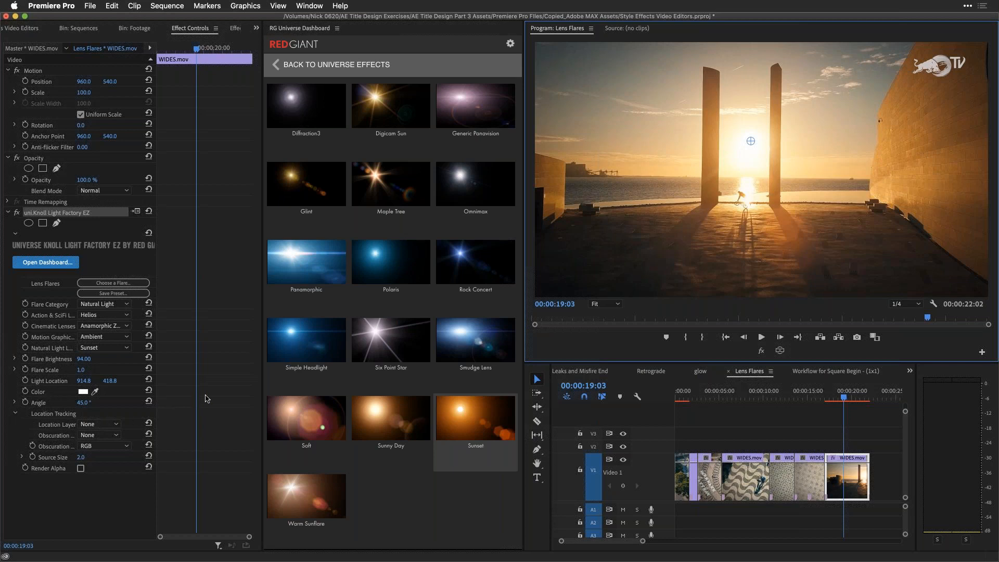
pyautogui.moveTo(262, 399); pyautogui.dragTo(286, 398)
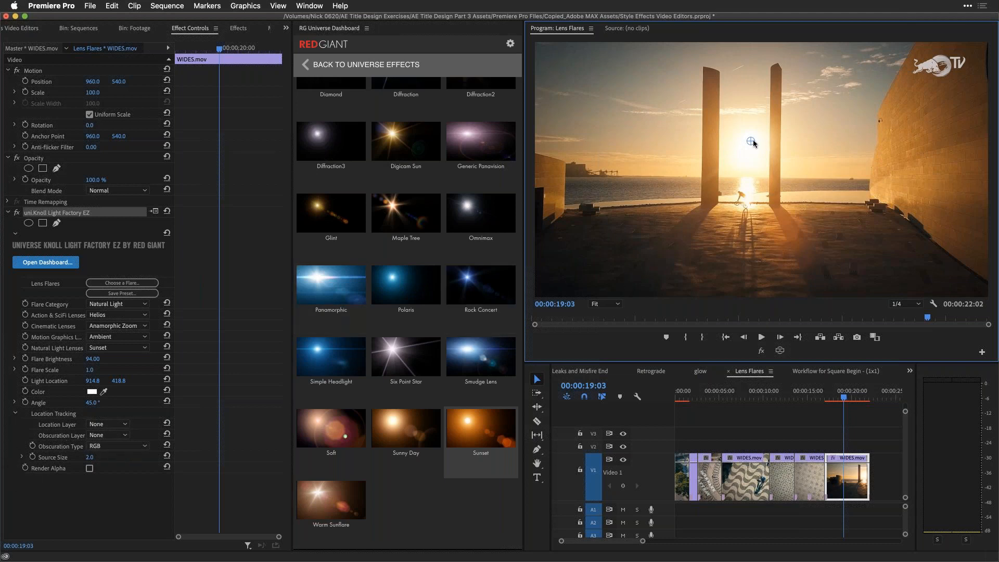
pyautogui.moveTo(757, 139); pyautogui.dragTo(742, 154)
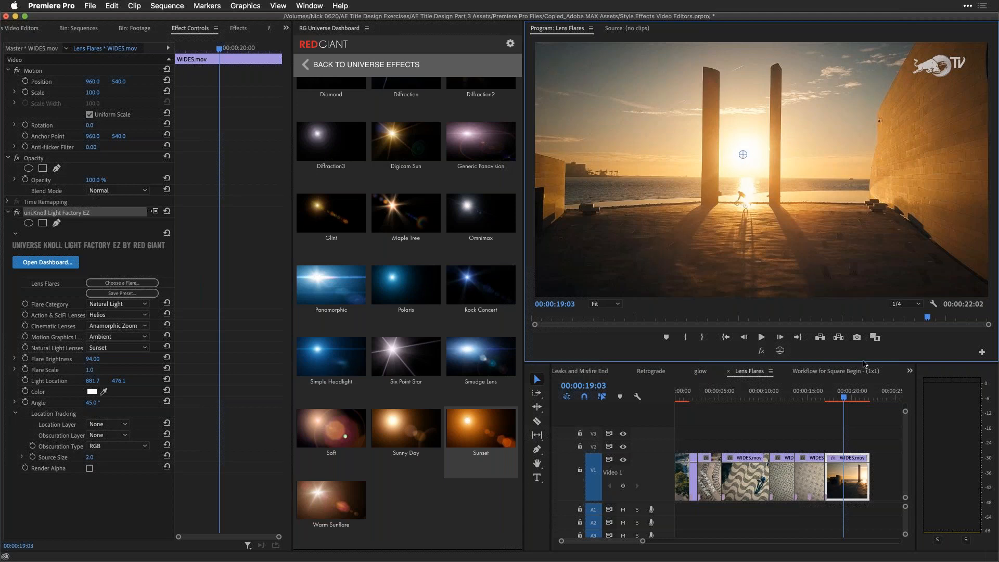
pyautogui.moveTo(838, 397)
pyautogui.mouseDown()
pyautogui.moveTo(829, 397)
pyautogui.moveTo(845, 397)
pyautogui.mouseUp()
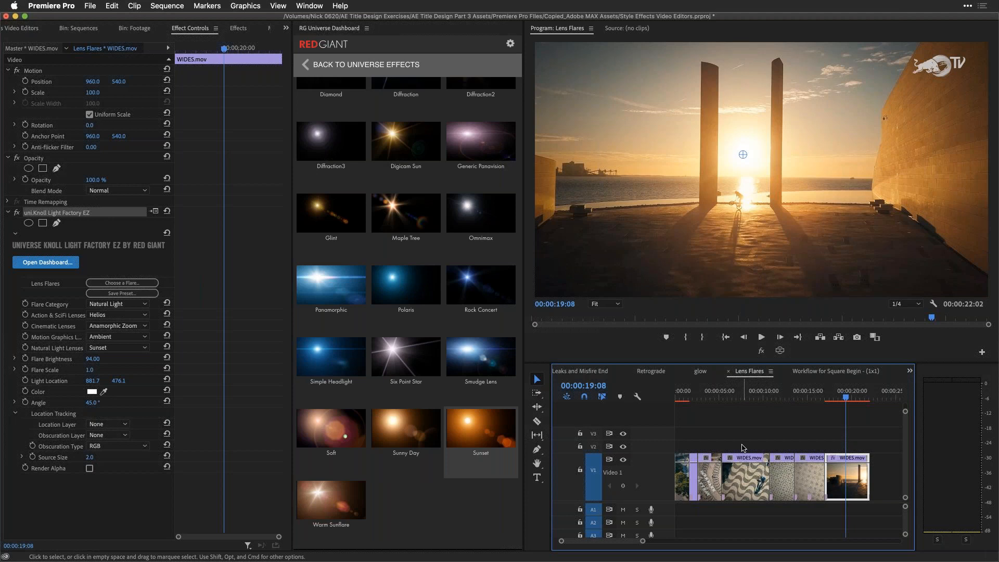
# Open the Retrograde sequence at 00:00:02:20 on the yellow dress clip and return to the Stylize effects list
pyautogui.hscroll(3, 742, 447)
pyautogui.hscroll(-4, 743, 447)
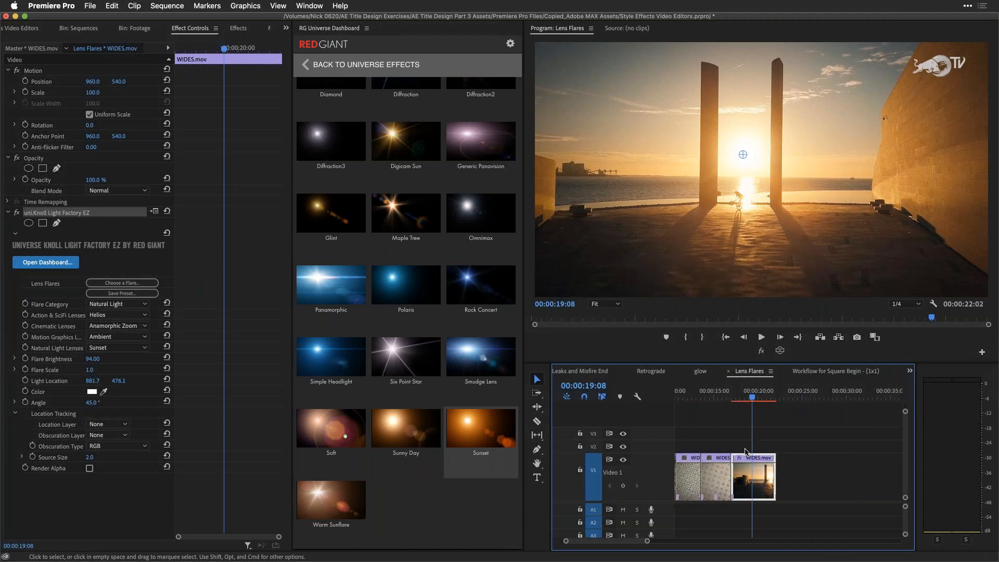
pyautogui.click(657, 372)
pyautogui.click(712, 393)
pyautogui.moveTo(712, 394); pyautogui.dragTo(709, 393)
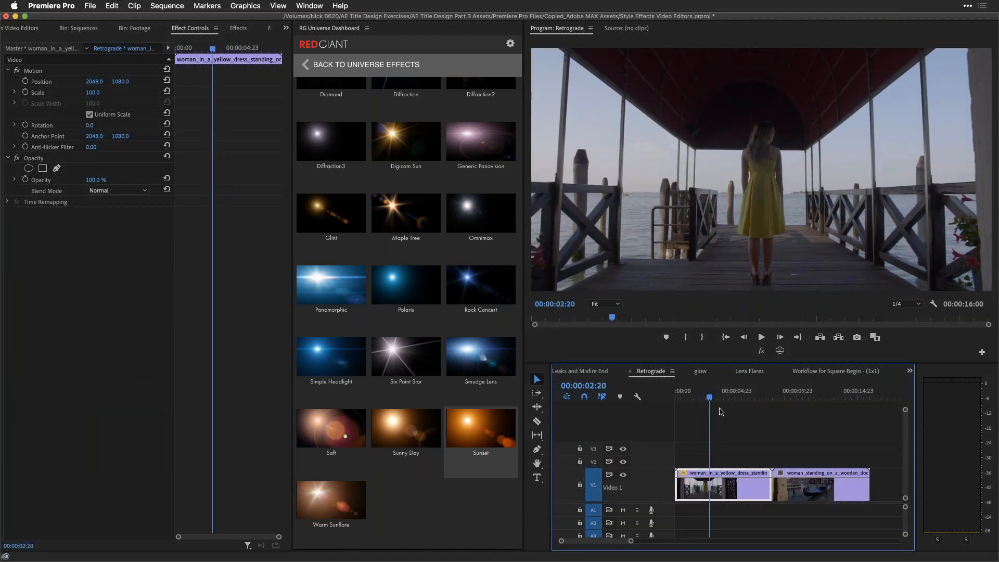
pyautogui.click(305, 65)
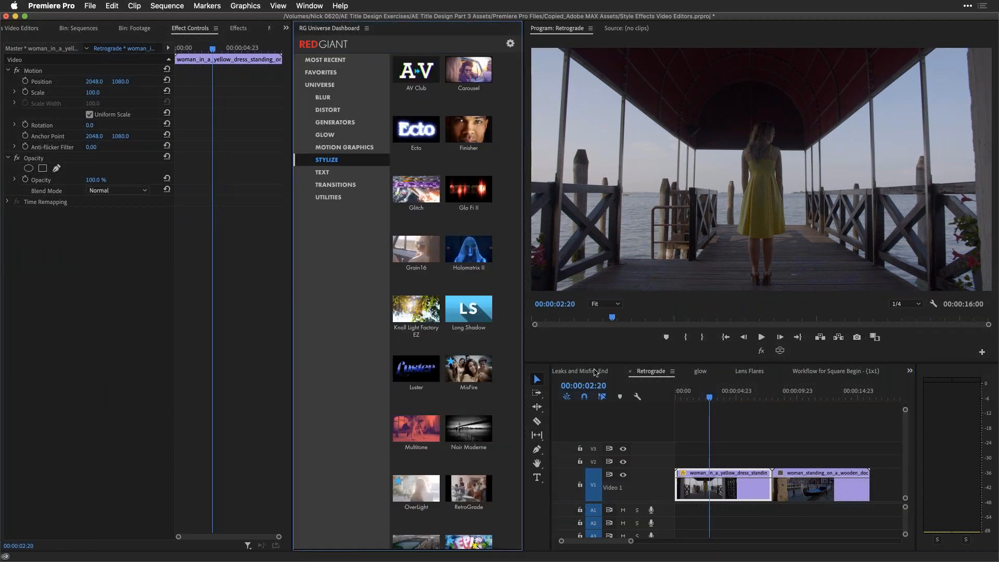
# Close the other open sequences until Style Effects Light Leaks and Misfire Begin is the active one
pyautogui.click(594, 372)
pyautogui.click(556, 374)
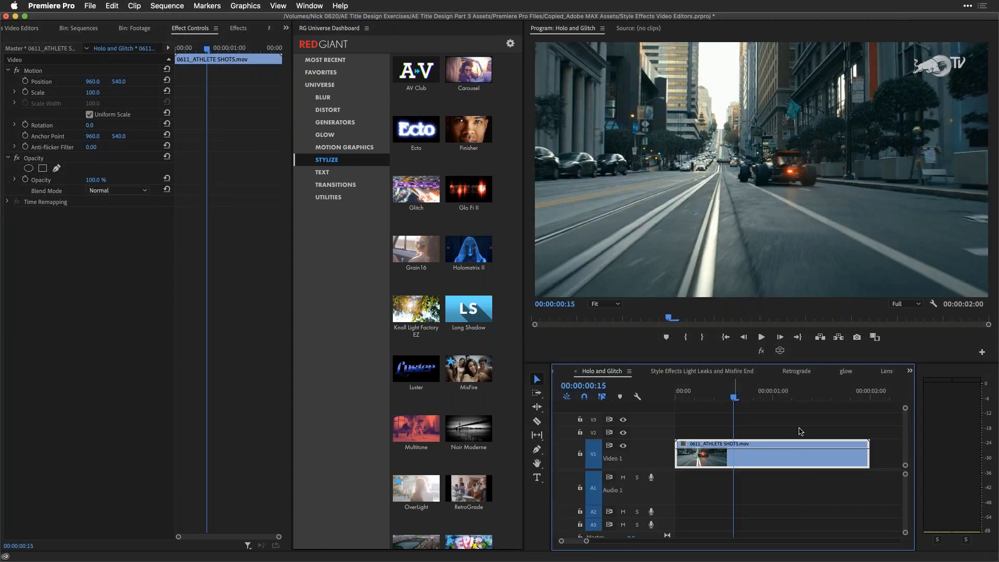
pyautogui.scroll(7, 575, 373)
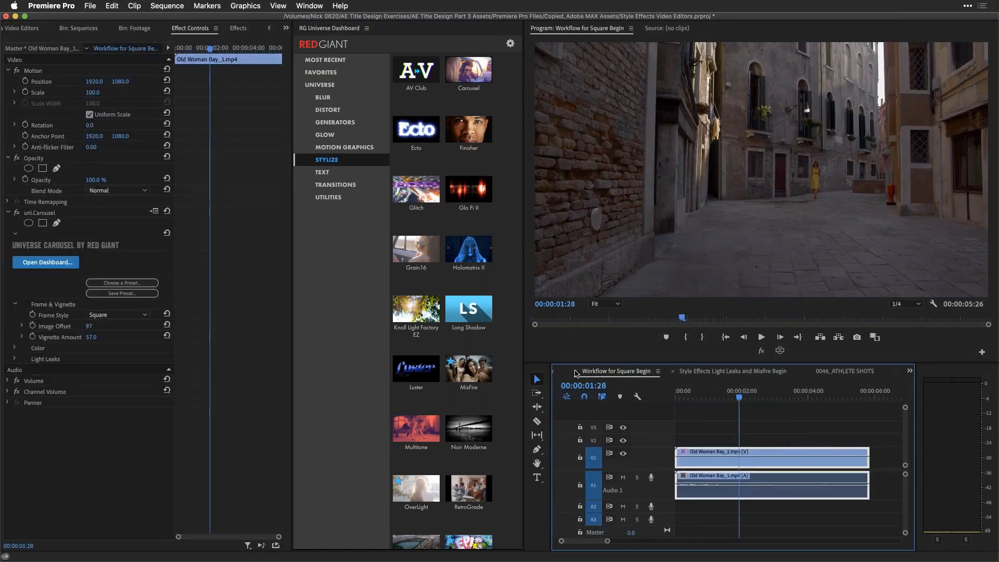
pyautogui.rightClick(579, 373)
pyautogui.click(794, 399)
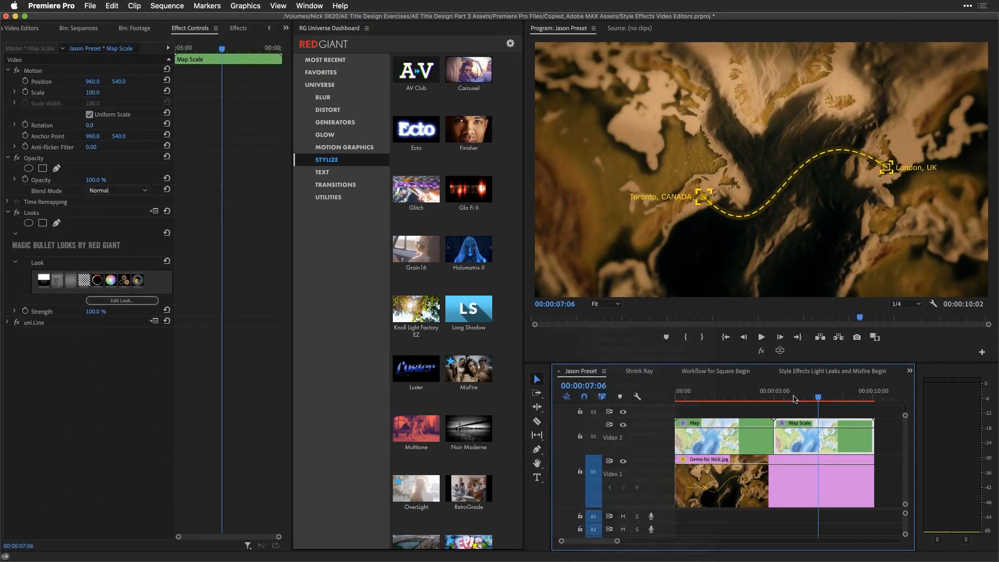
pyautogui.click(559, 372)
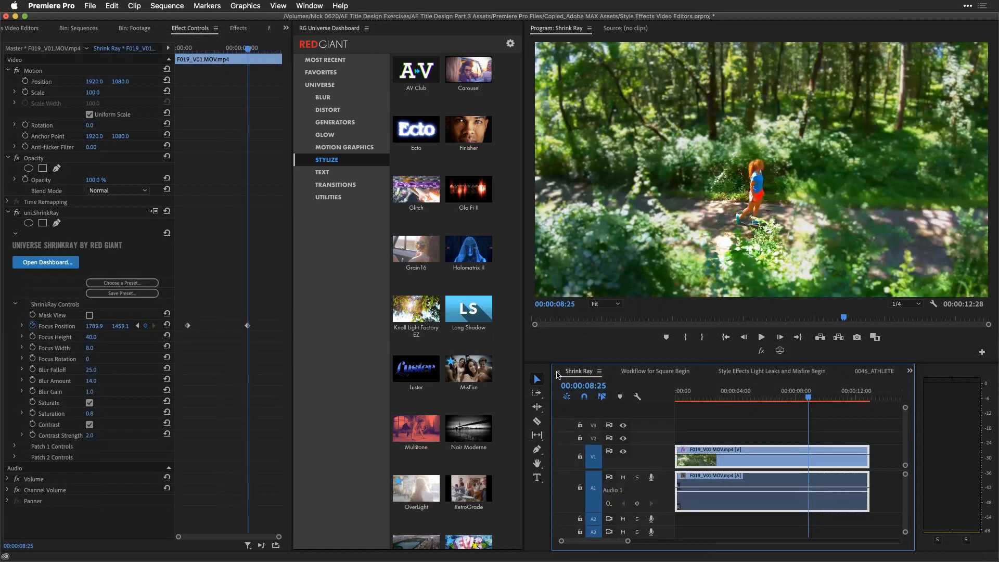
pyautogui.click(557, 372)
pyautogui.click(557, 372)
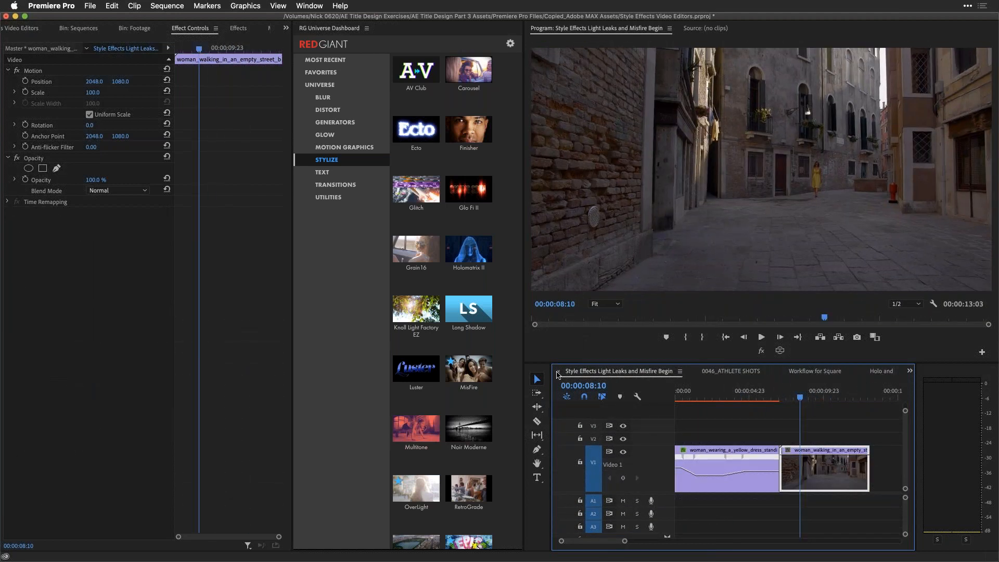
# Preview the opening of the yellow dress clip and delete its uni.OverLight effect
pyautogui.moveTo(767, 396); pyautogui.dragTo(655, 389)
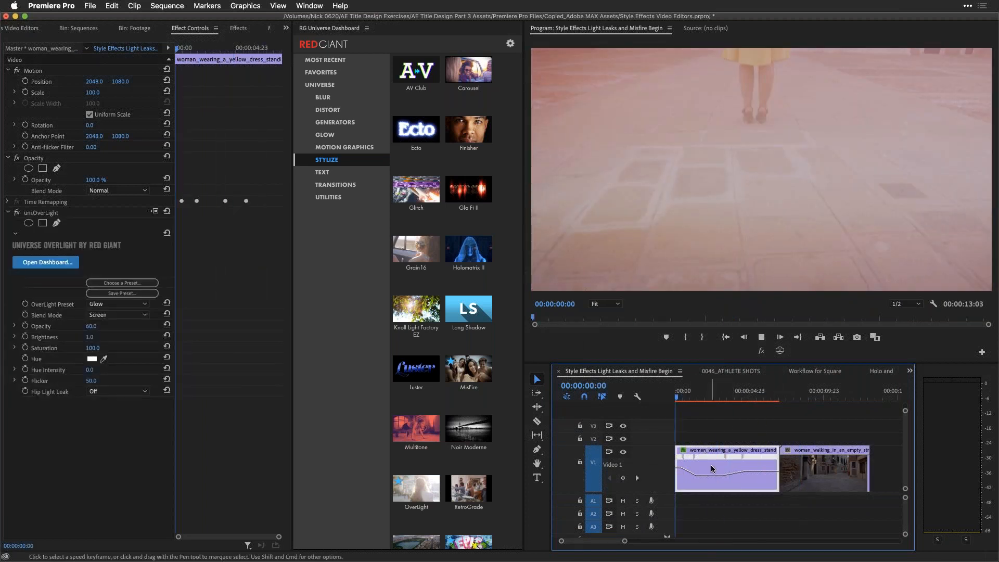
pyautogui.press('space')
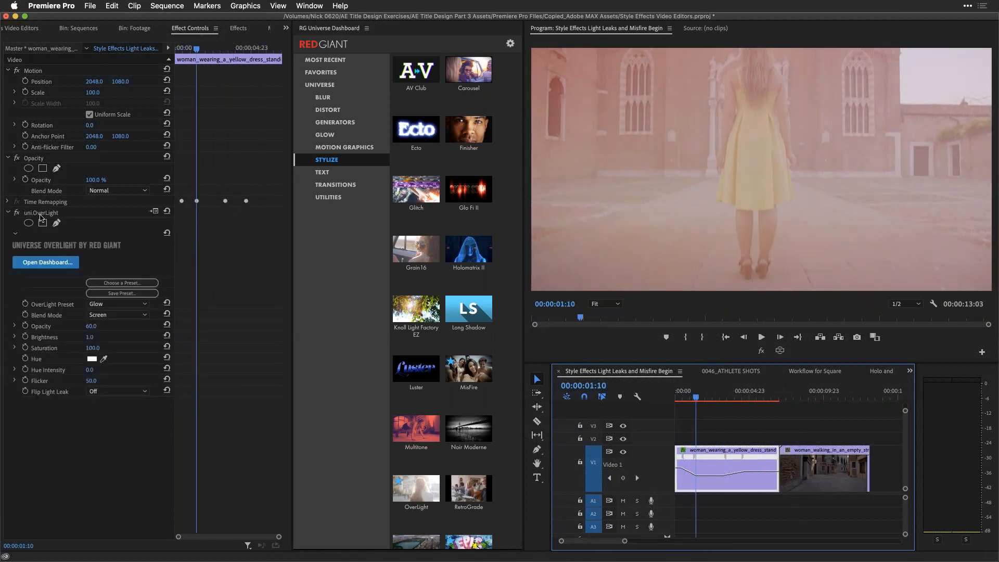
pyautogui.click(41, 215)
pyautogui.press('Delete')
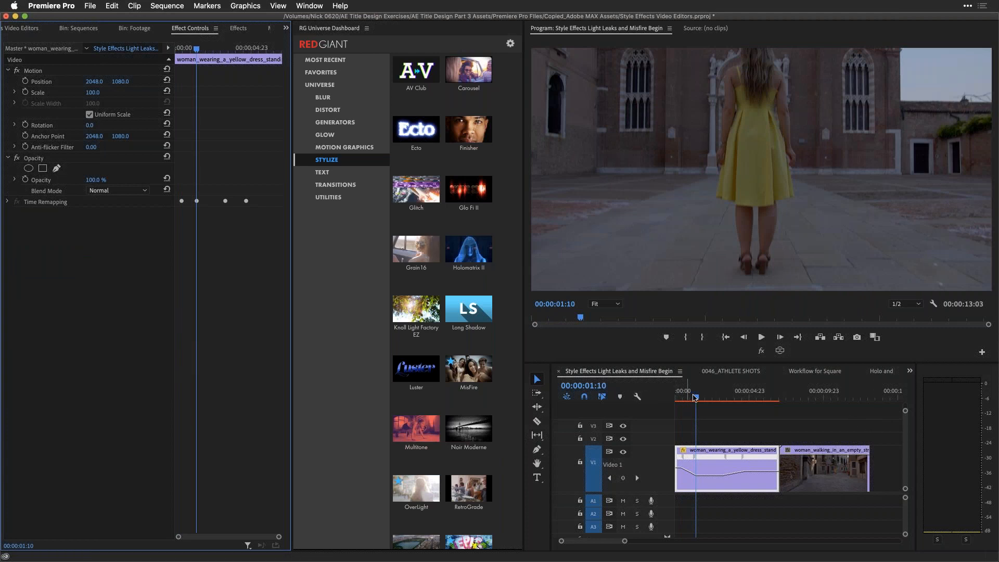
# Play the yellow dress clip from its start to 00:00:02:18 and slightly enlarge the Video 1 track
pyautogui.moveTo(693, 398); pyautogui.dragTo(669, 398)
pyautogui.press('space')
pyautogui.press('space')
pyautogui.moveTo(657, 445); pyautogui.dragTo(657, 431)
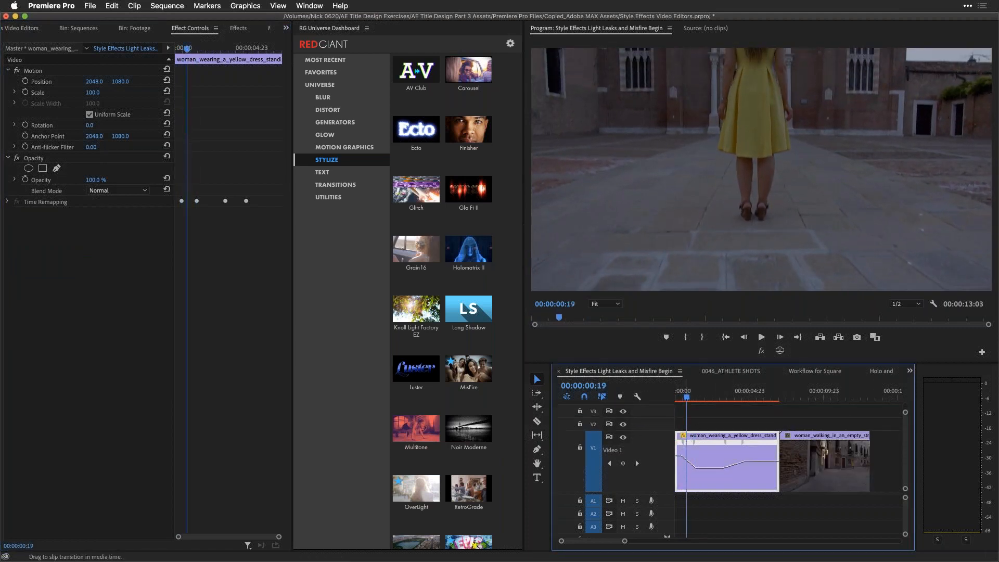
pyautogui.press('space')
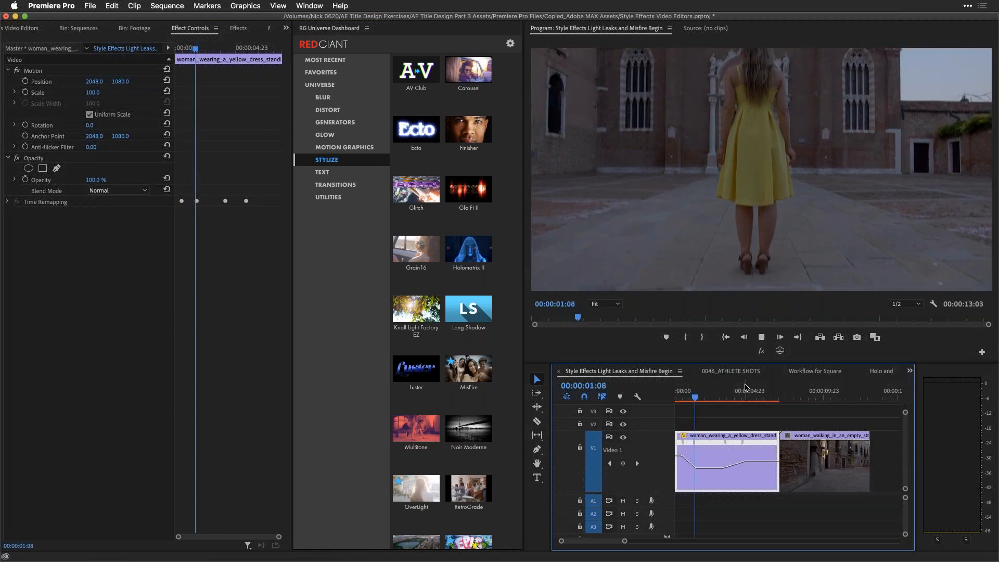
pyautogui.press('space')
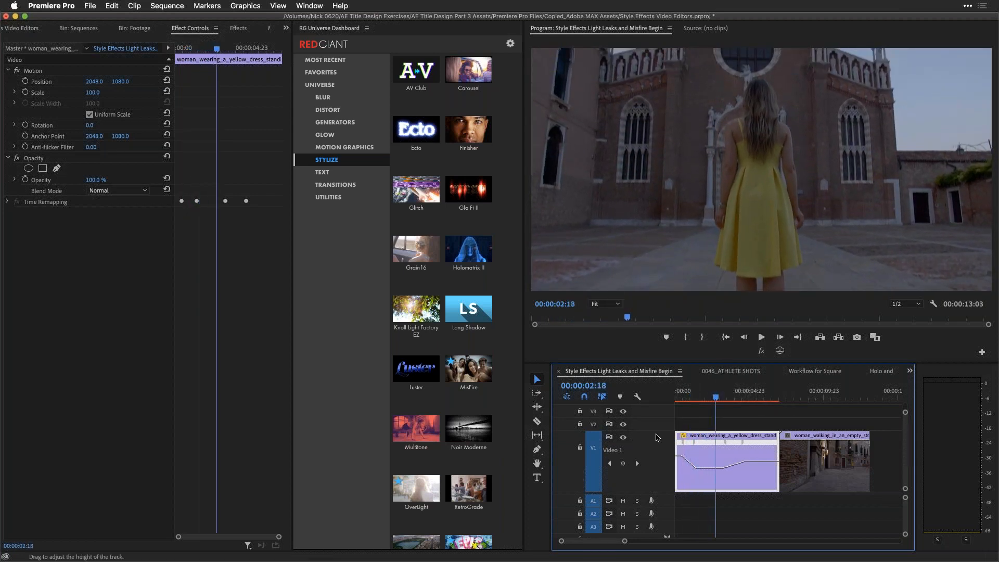
# Show the yellow dress clip's Time Remapping Speed line and play the speed ramp from the beginning
pyautogui.click(684, 437)
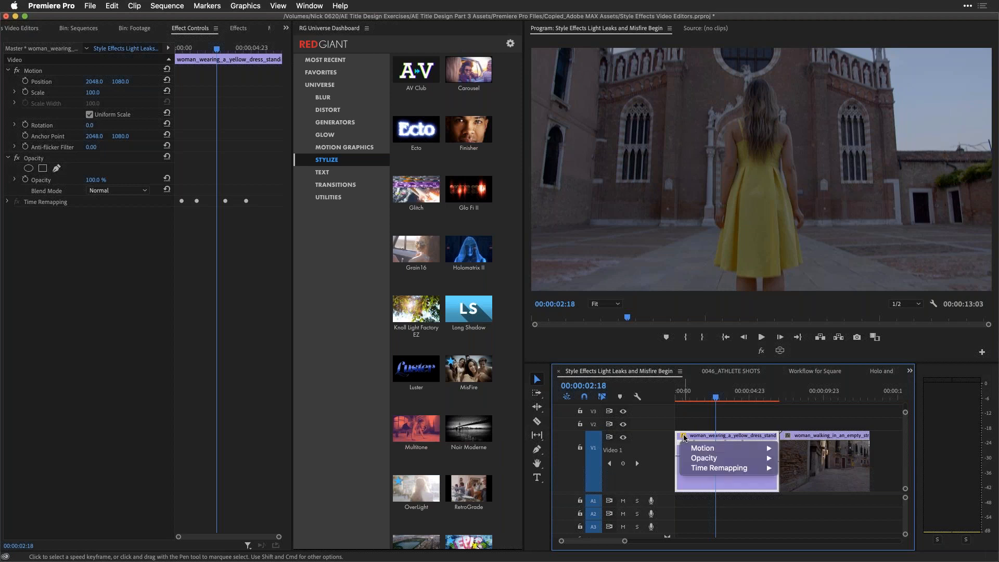
pyautogui.moveTo(714, 470)
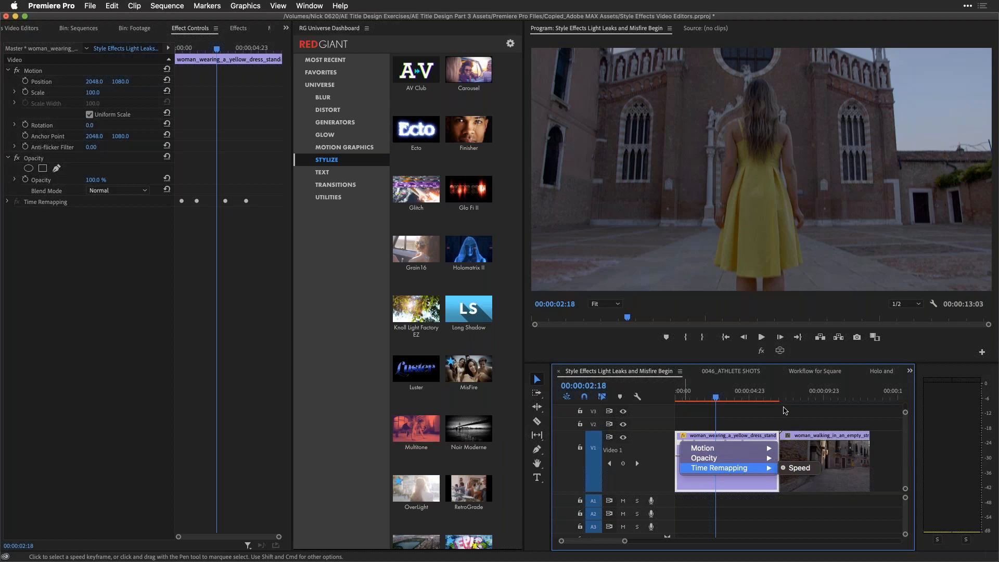
pyautogui.click(799, 467)
pyautogui.press('Home')
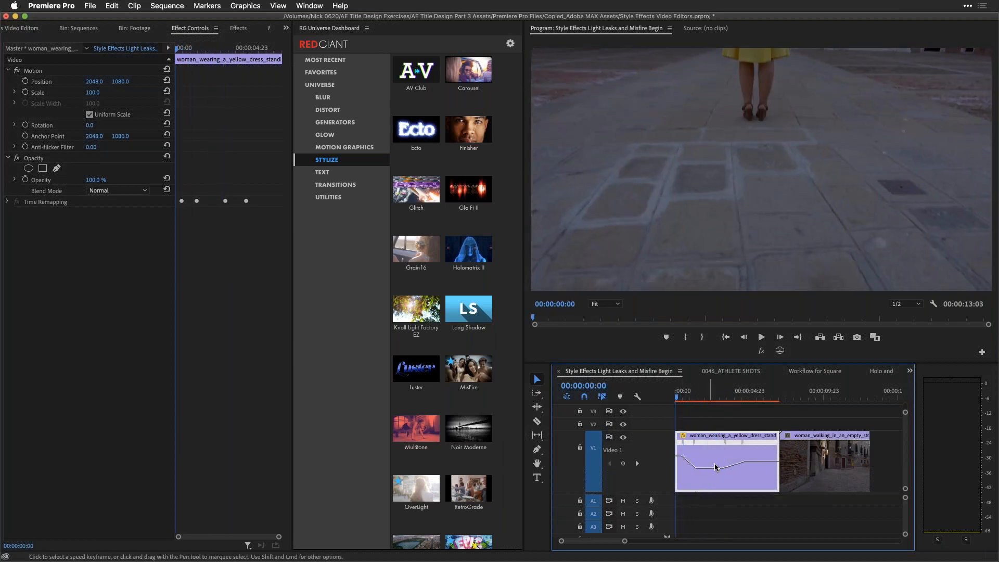
pyautogui.press('space')
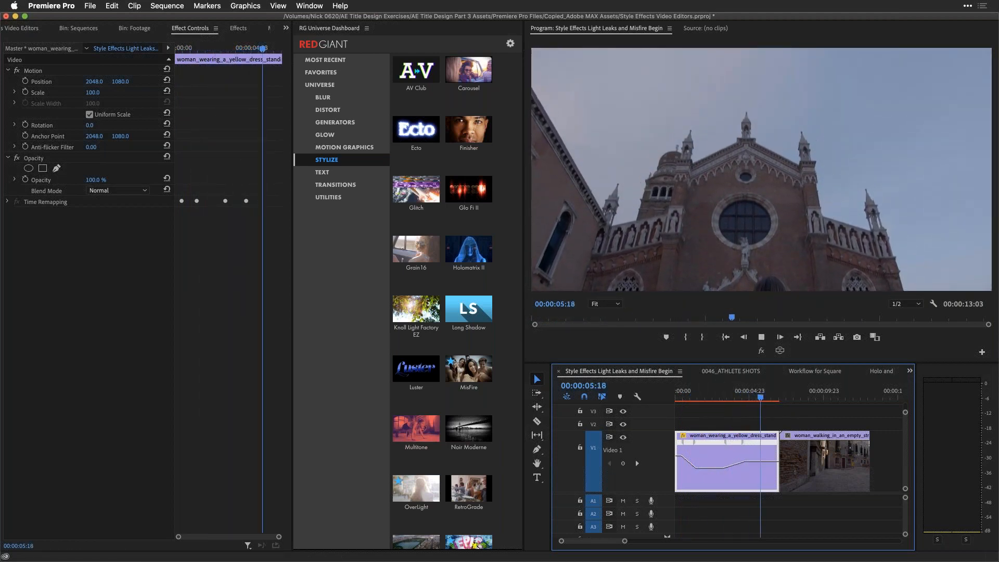
# At 00:00:02:21, apply MisFire's Simple Film Damage preset from the Stylize effects to the yellow dress clip
pyautogui.click(720, 398)
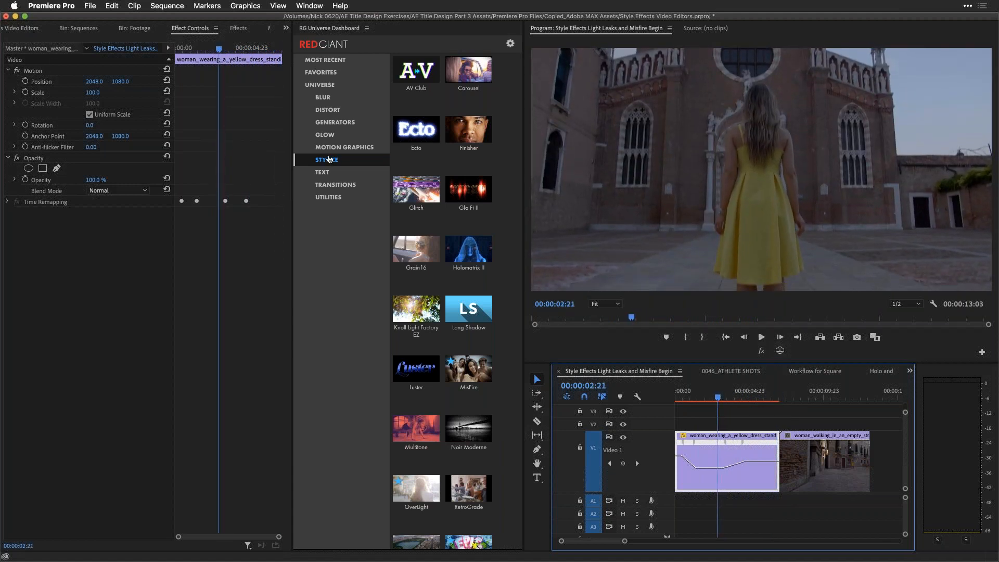
pyautogui.scroll(-5, 453, 188)
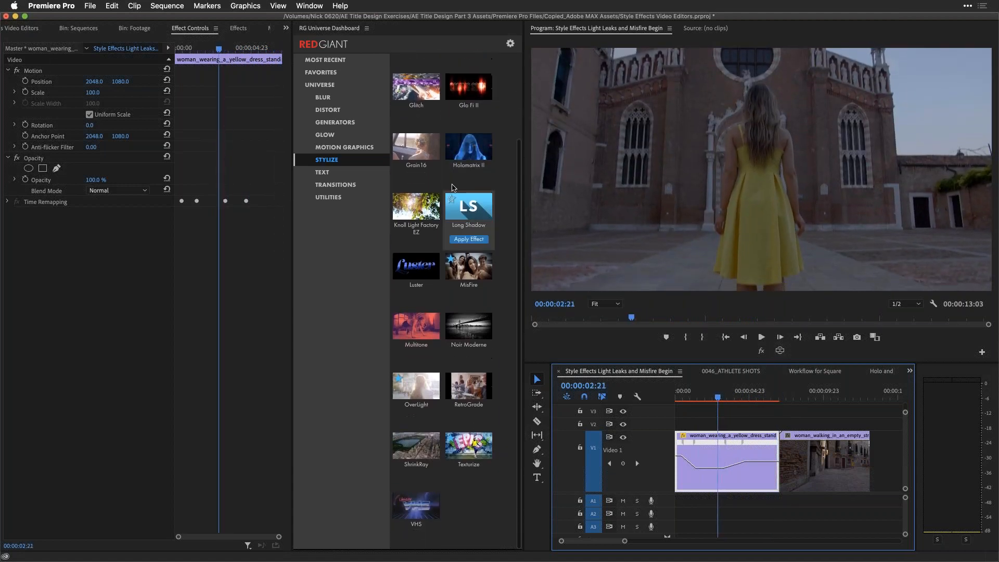
pyautogui.moveTo(470, 271)
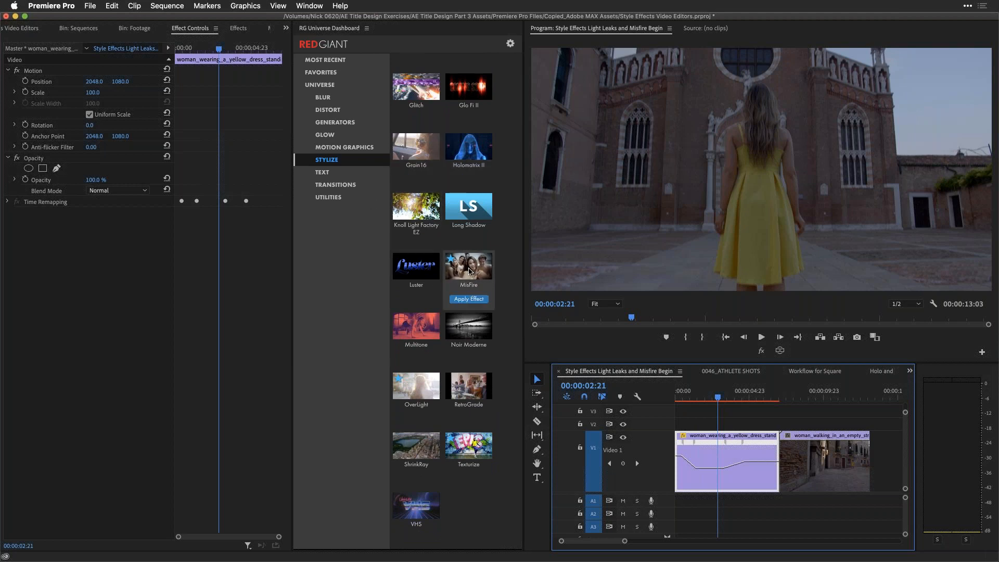
pyautogui.click(470, 270)
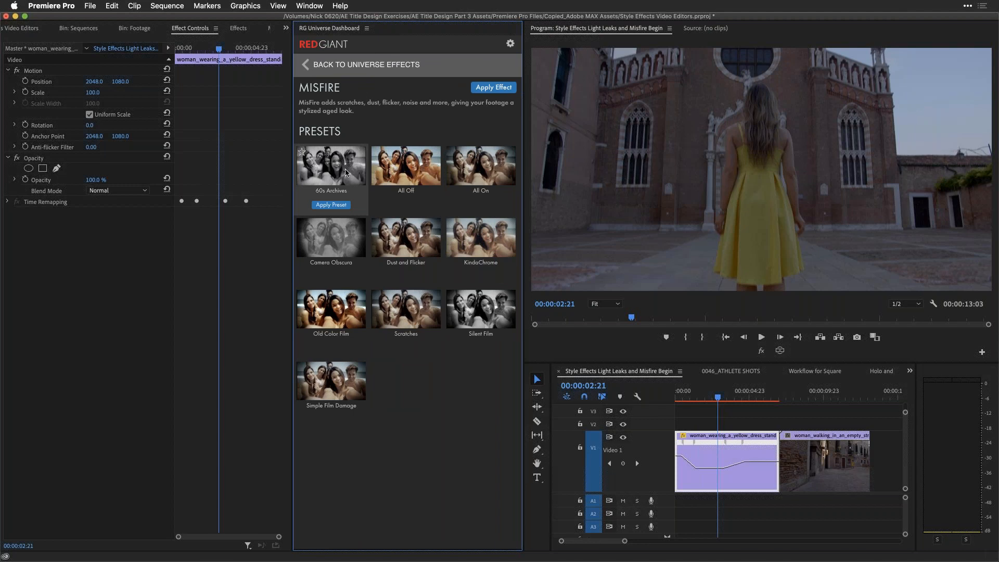
pyautogui.moveTo(396, 174)
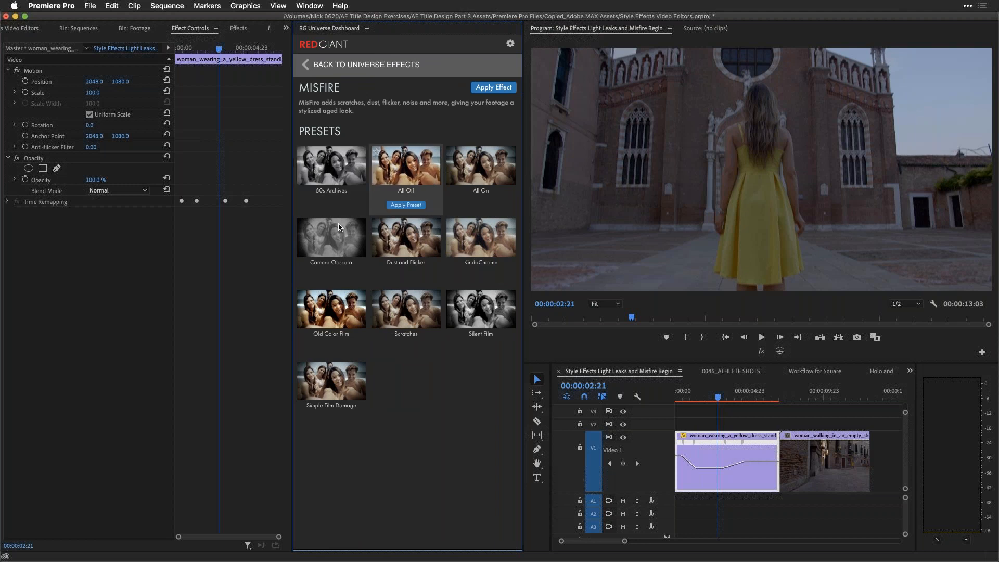
pyautogui.moveTo(339, 396)
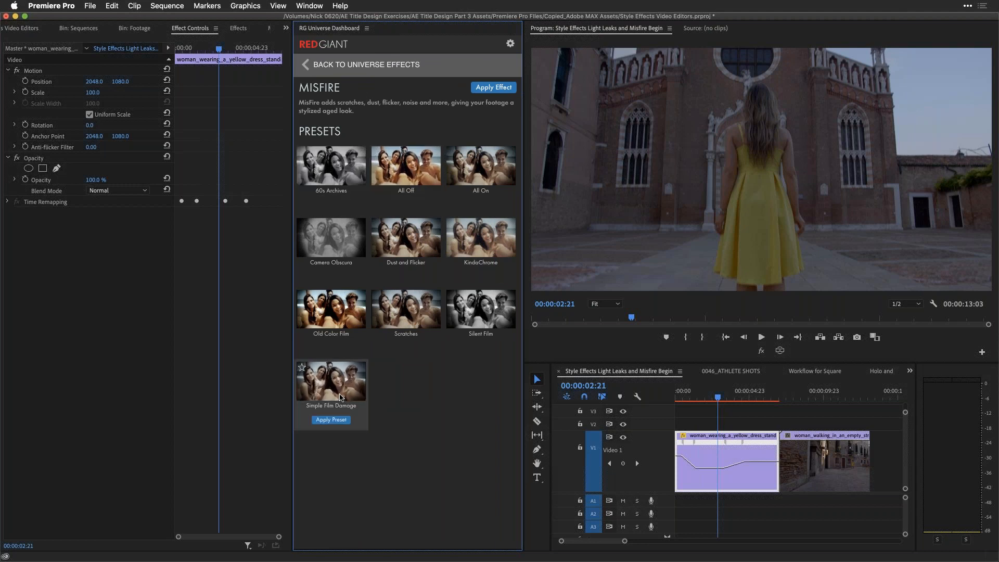
pyautogui.click(331, 419)
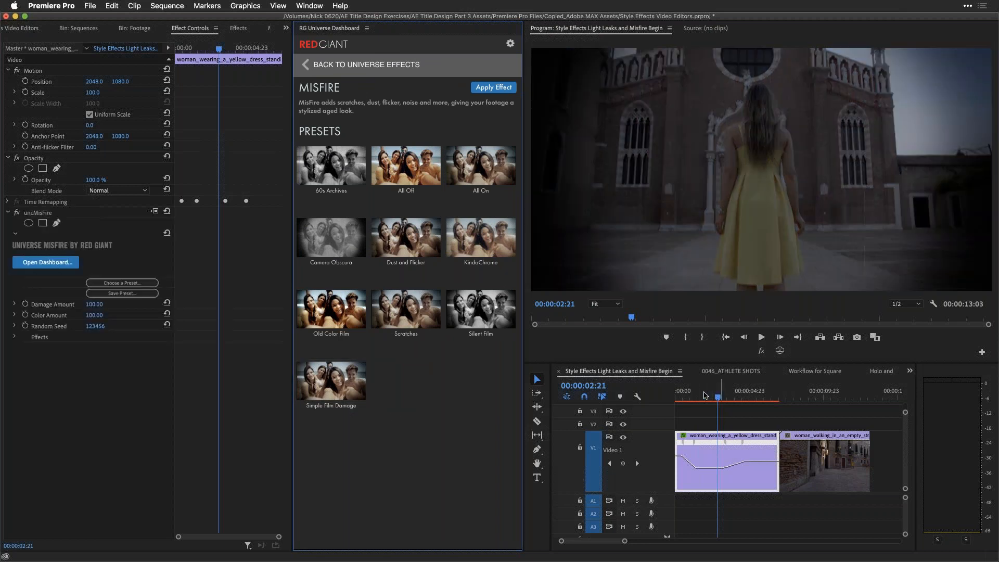
# At 00:00:02:09, set MisFire's Damage Amount and Color Amount to 50
pyautogui.moveTo(717, 397); pyautogui.dragTo(710, 355)
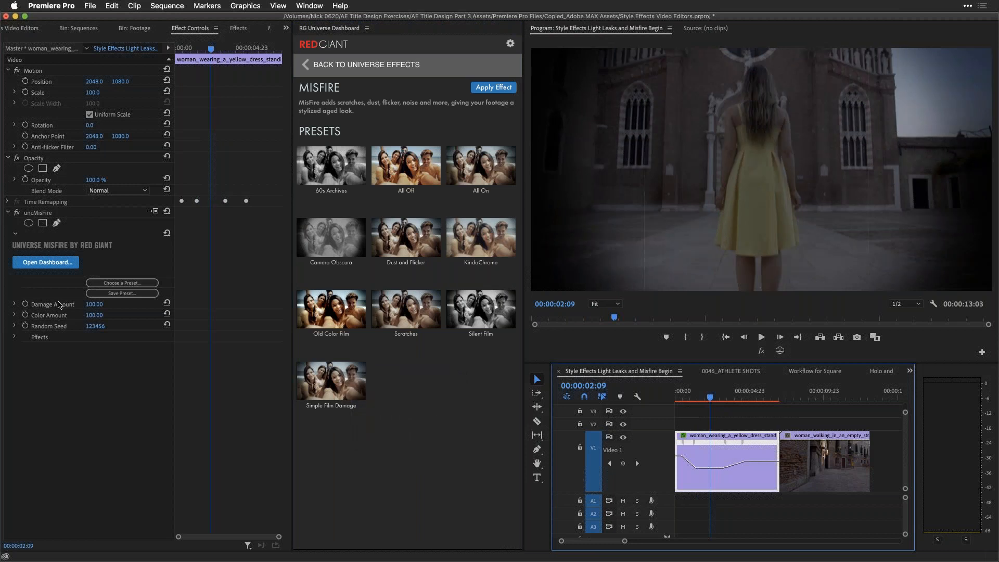
pyautogui.click(94, 305)
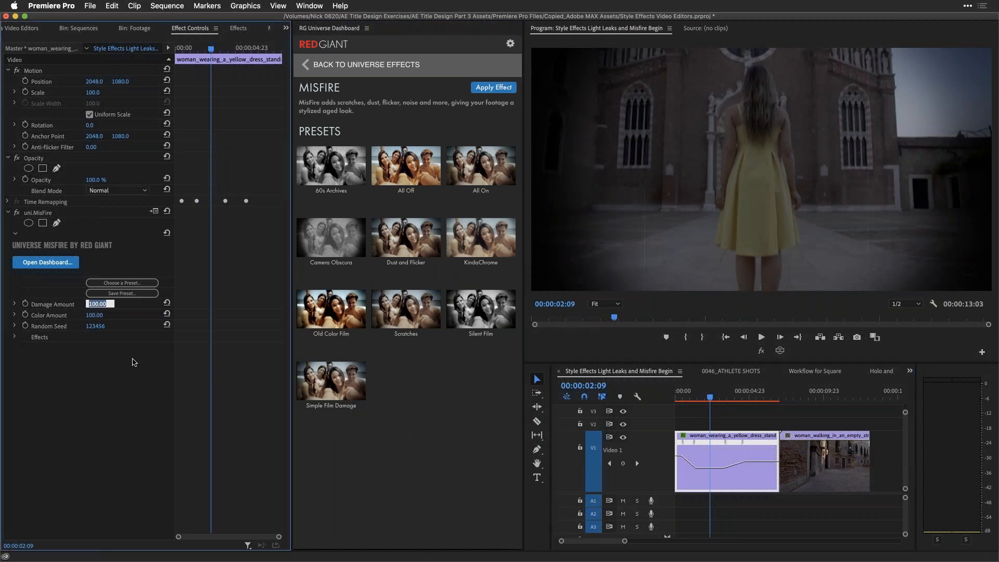
pyautogui.write('50')
pyautogui.click(58, 307)
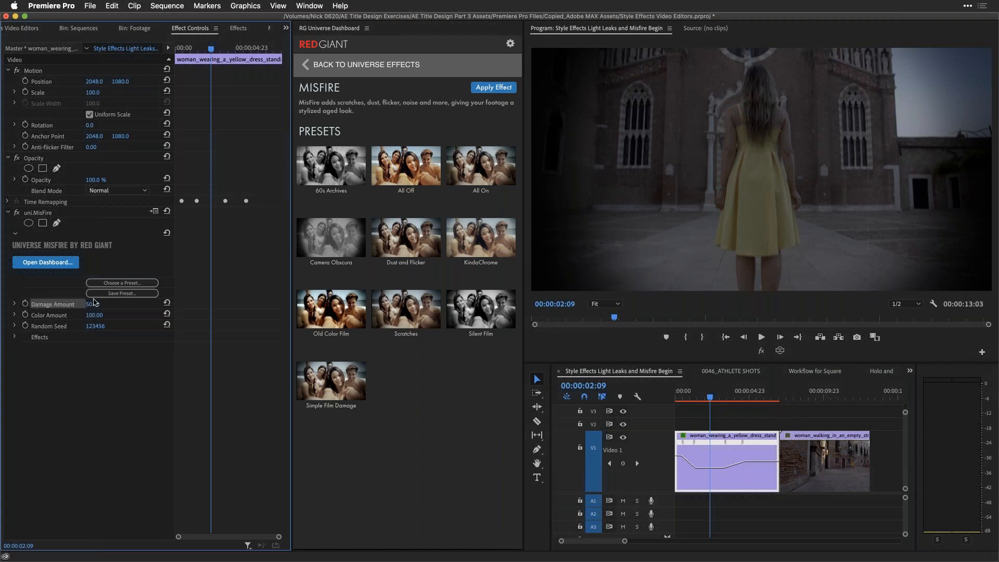
pyautogui.click(92, 316)
pyautogui.write('50')
pyautogui.press('Return')
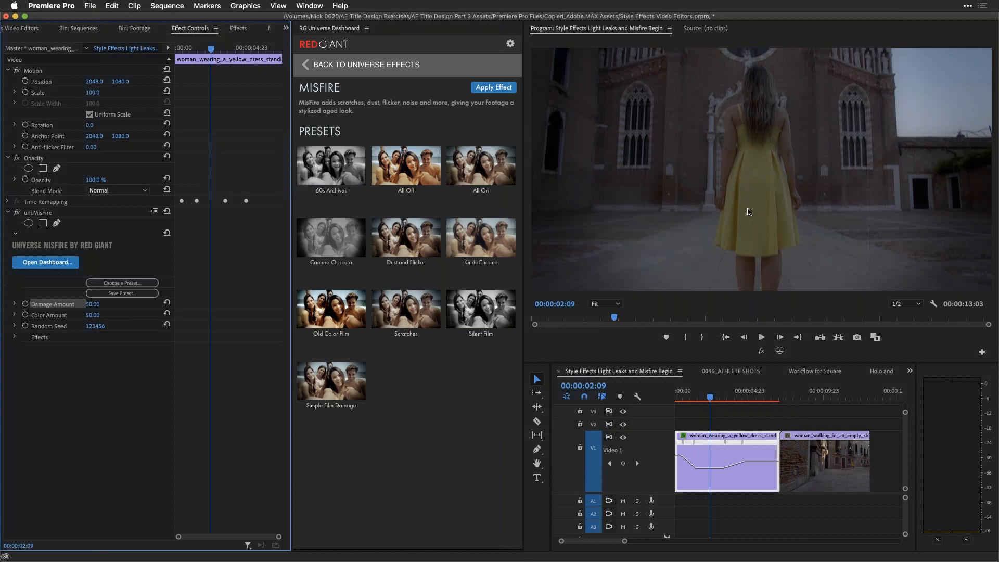
# Restore MisFire's Damage Amount and Color Amount to 100
pyautogui.click(92, 305)
pyautogui.write('1')
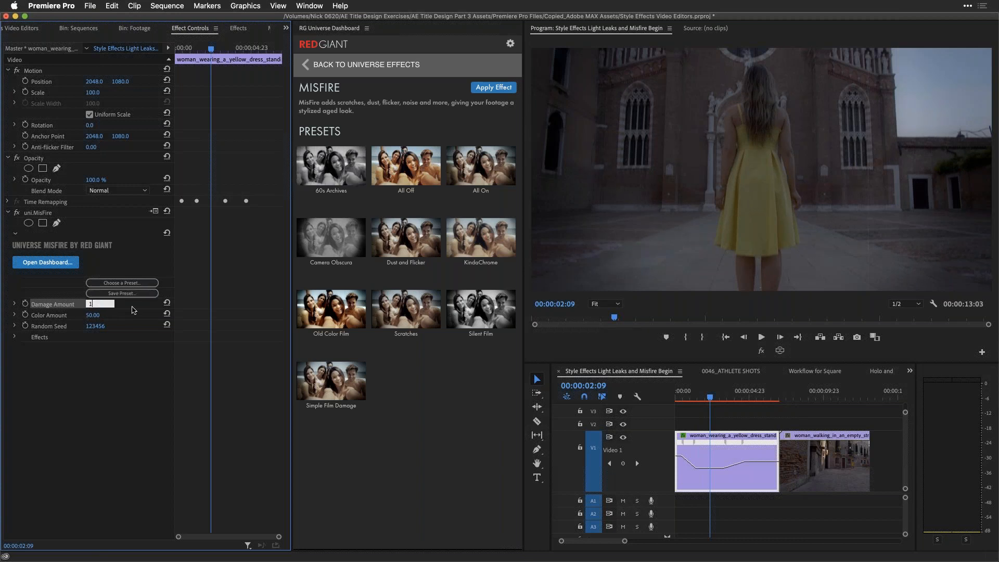
pyautogui.write('00')
pyautogui.press('Return')
pyautogui.click(98, 315)
pyautogui.write('100')
pyautogui.press('Return')
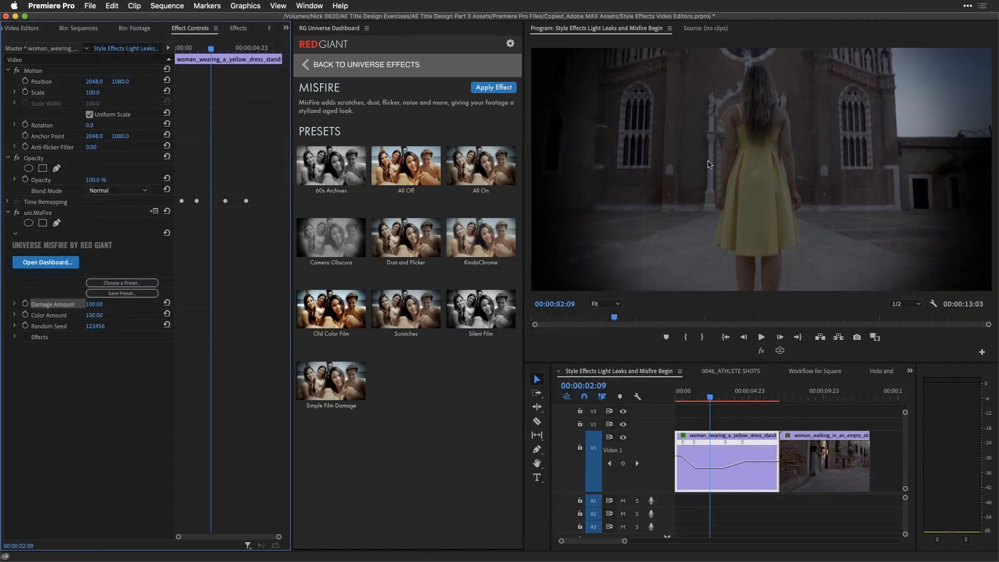
# Expand MisFire's Effects group and look through its individual film damage options
pyautogui.click(14, 338)
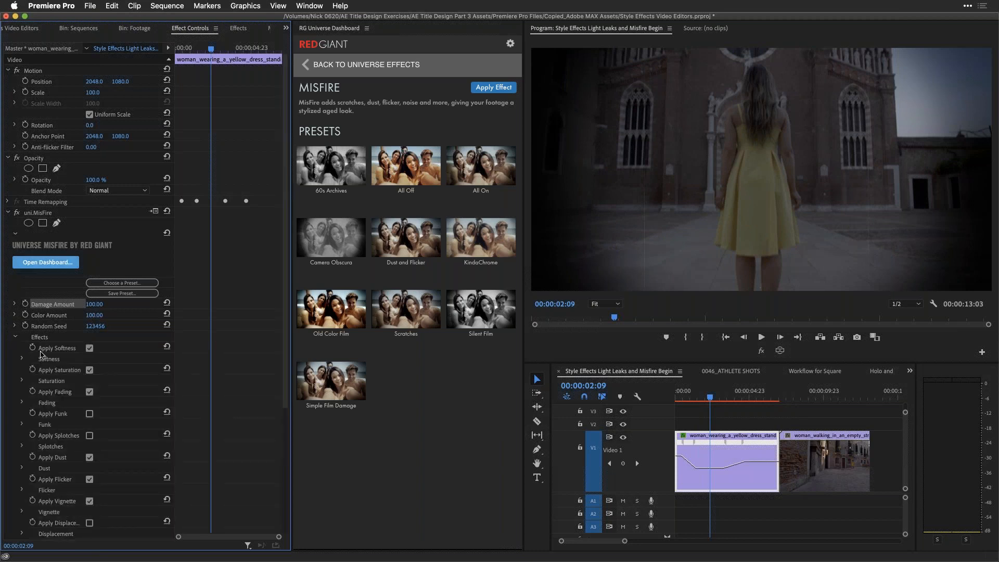
pyautogui.scroll(-3, 44, 338)
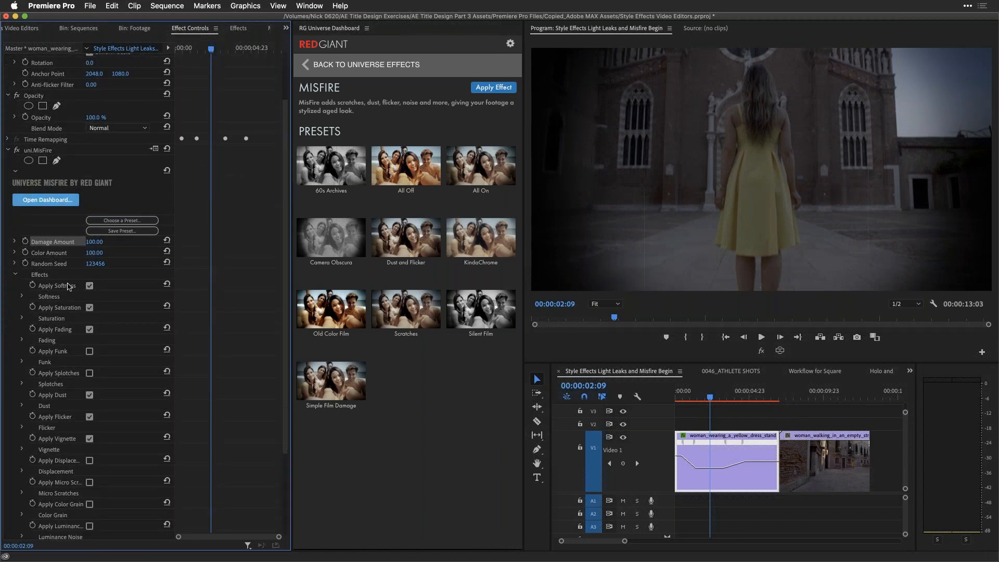
pyautogui.scroll(-4, 71, 352)
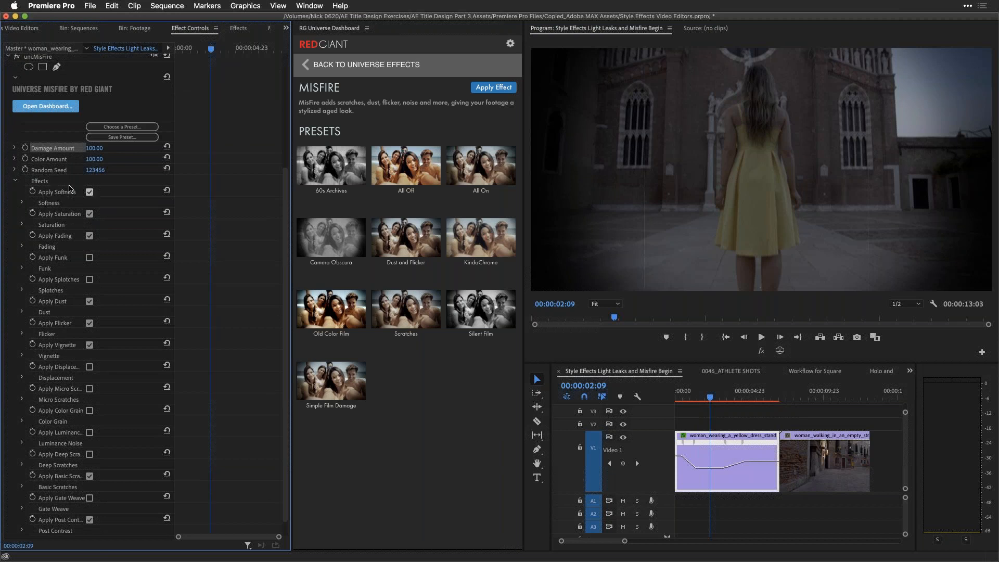
pyautogui.scroll(-2, 140, 324)
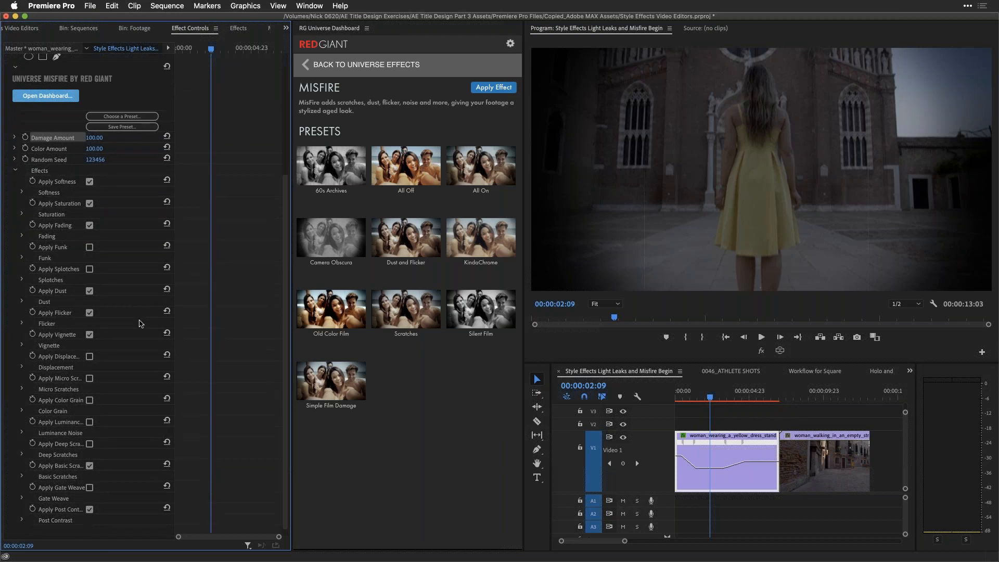
# Check the film damage at 00:00:01:08 and expand MisFire's Vignette settings
pyautogui.click(731, 394)
pyautogui.moveTo(734, 392); pyautogui.dragTo(742, 393)
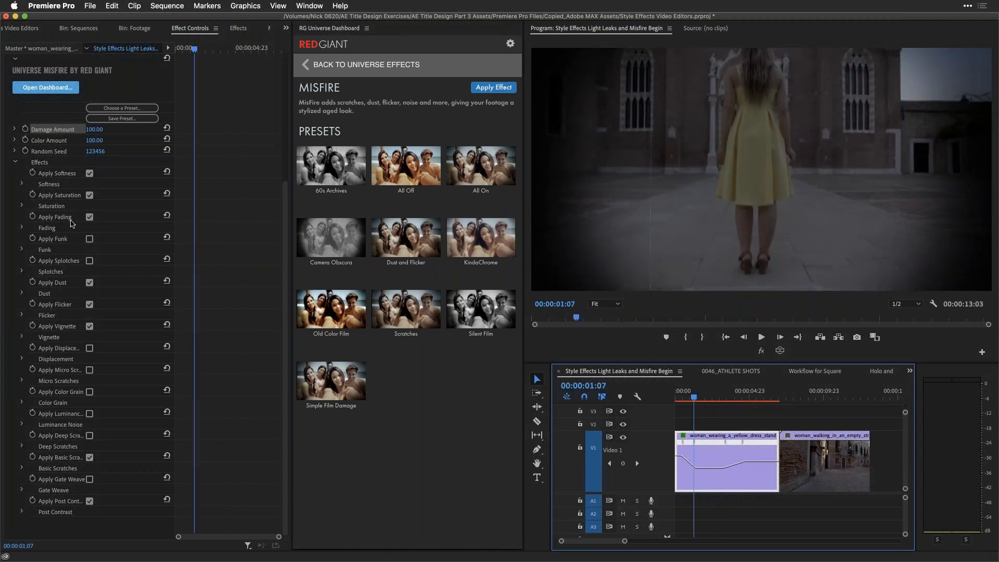
pyautogui.press('Right')
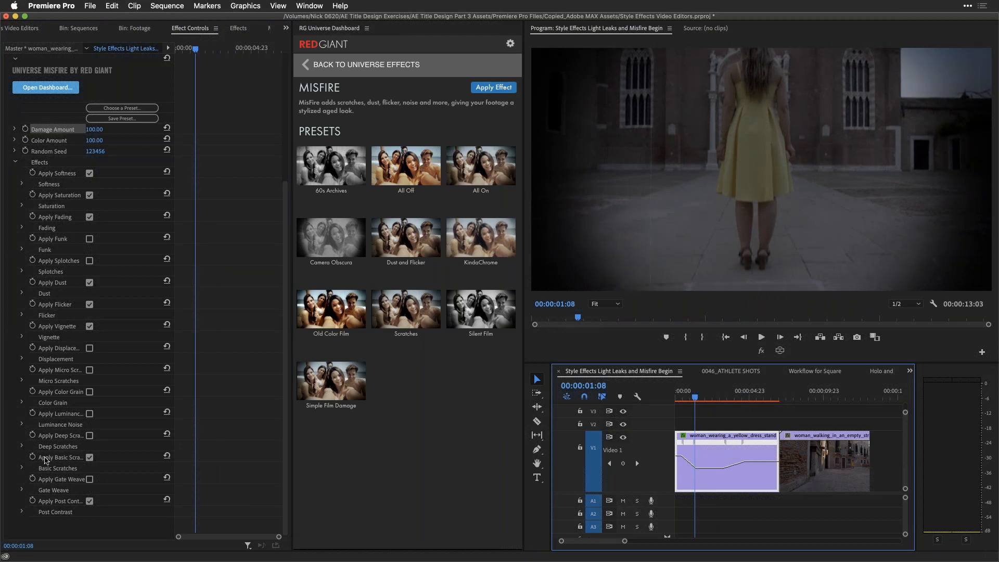
pyautogui.click(21, 338)
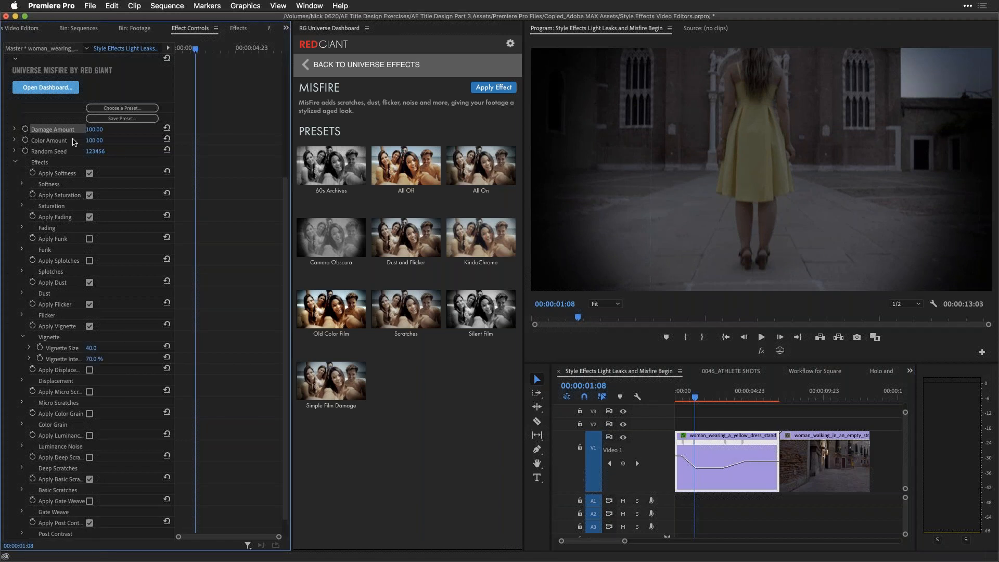
# Set MisFire's Vignette Size to 60 and Vignette Intensity to 50%
pyautogui.click(91, 347)
pyautogui.scroll(-2, 64, 348)
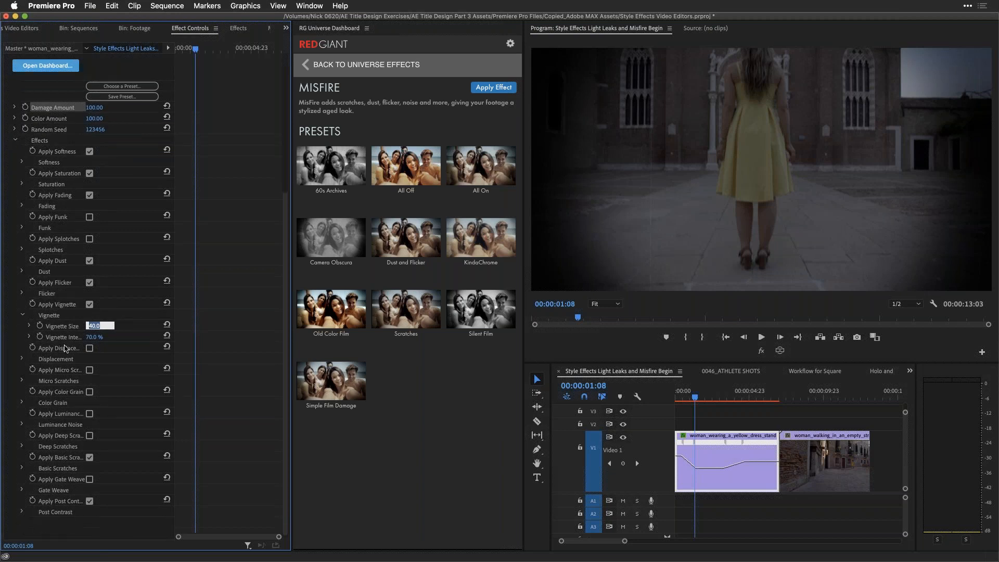
pyautogui.press('Return')
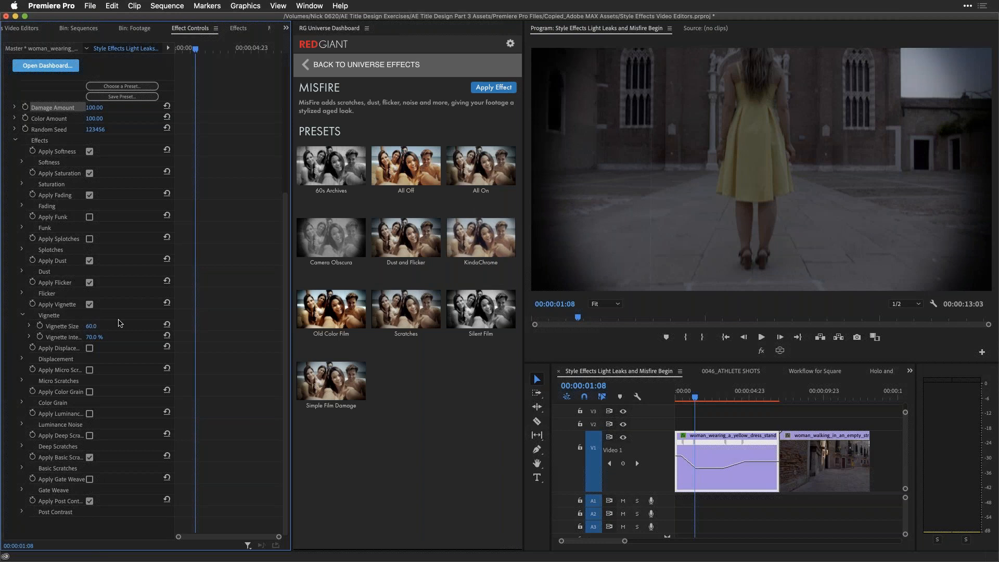
pyautogui.click(101, 336)
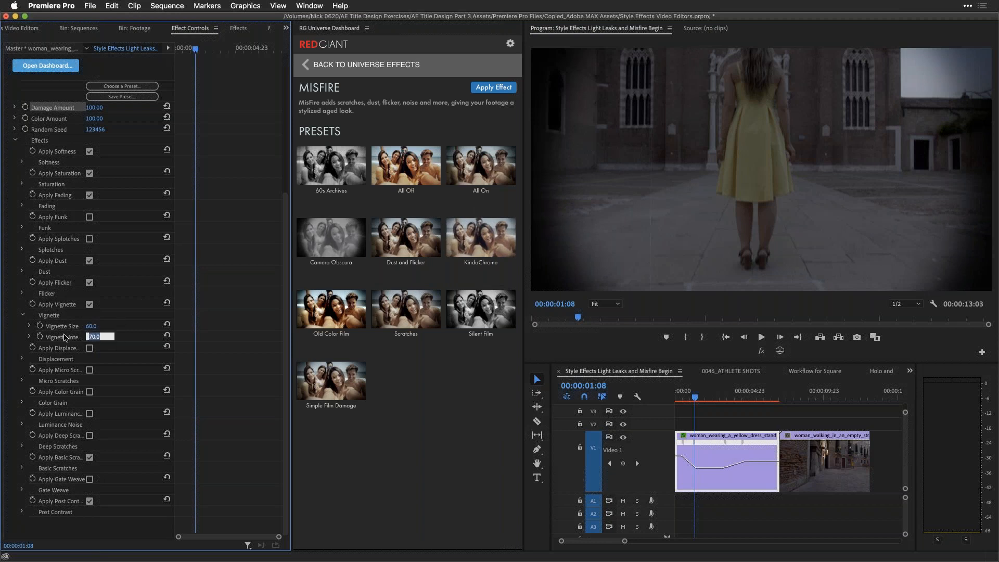
pyautogui.write('50')
pyautogui.press('Return')
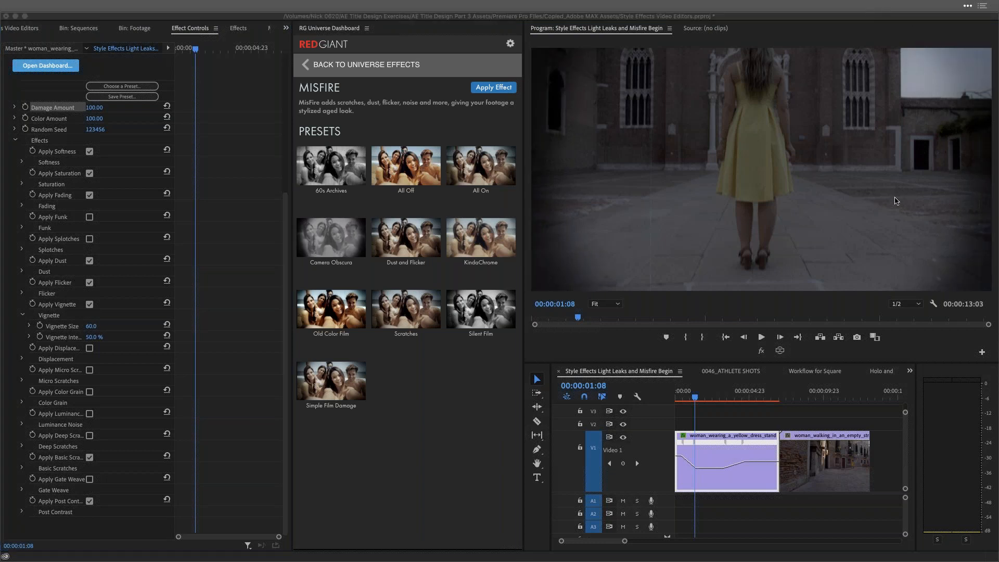
# Collapse MisFire's Effects group and check the clip's look at 00:00:02:11
pyautogui.click(15, 144)
pyautogui.click(15, 143)
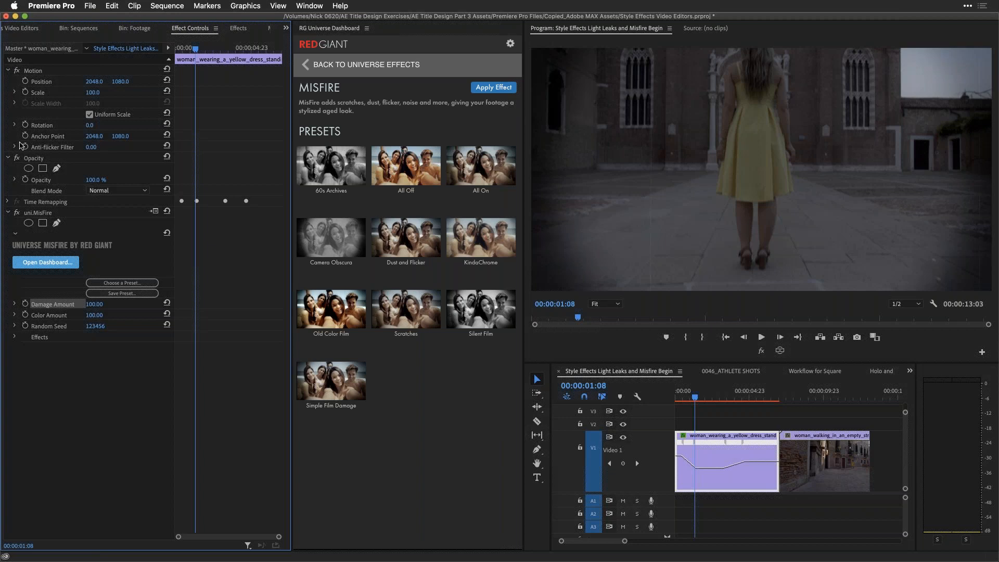
pyautogui.moveTo(724, 397); pyautogui.dragTo(711, 400)
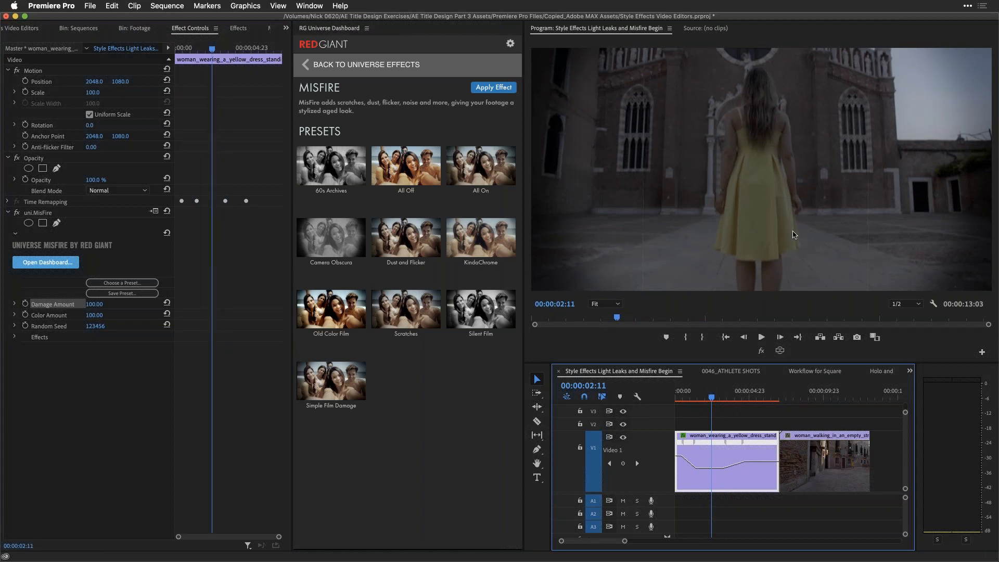
# Browse the Universe Generators and preview Fractal Background's presets, such as Soft Billows Blue and Soft Billows Green
pyautogui.press('super+Tab')
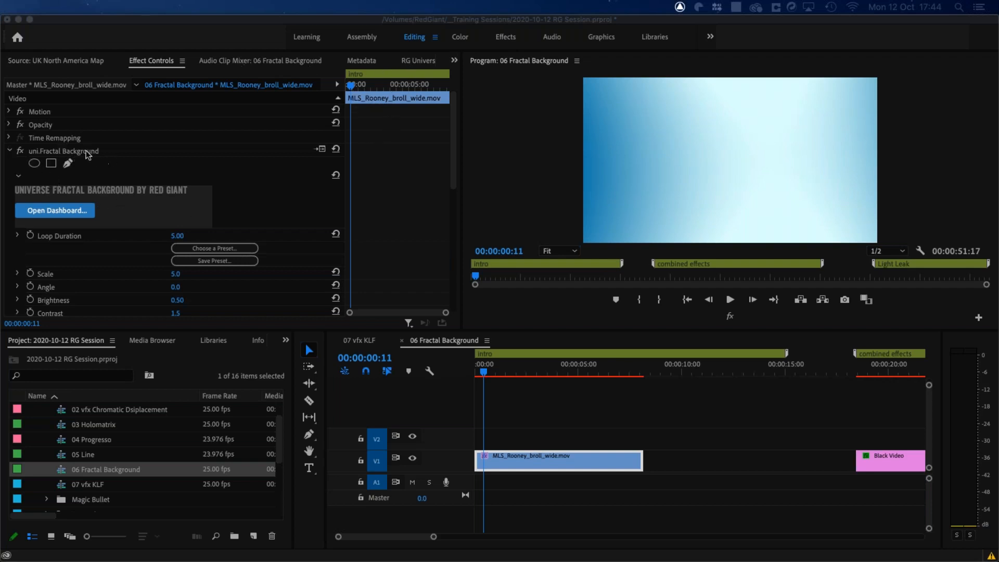
pyautogui.click(416, 63)
pyautogui.click(415, 61)
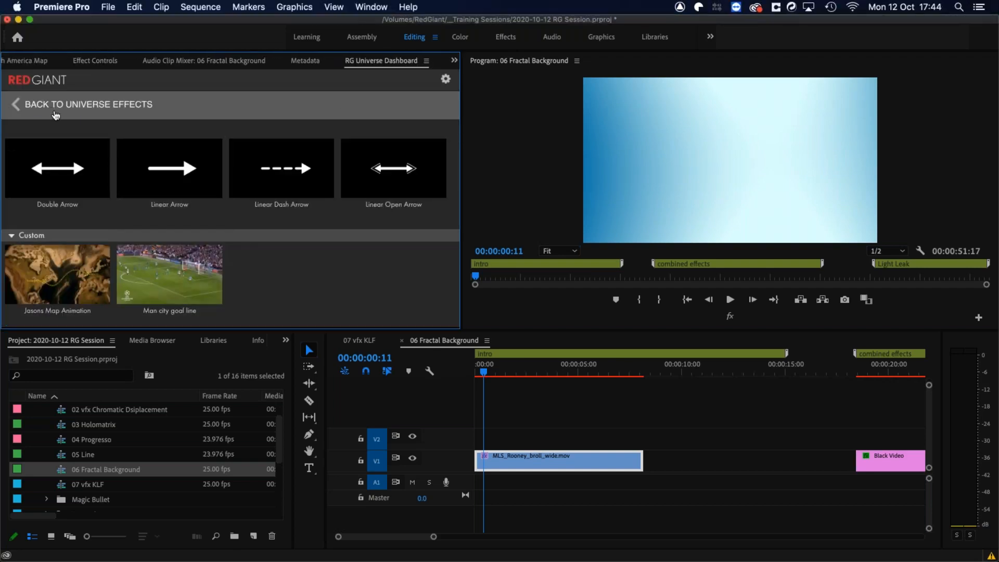
pyautogui.click(28, 105)
pyautogui.click(57, 174)
pyautogui.moveTo(176, 131)
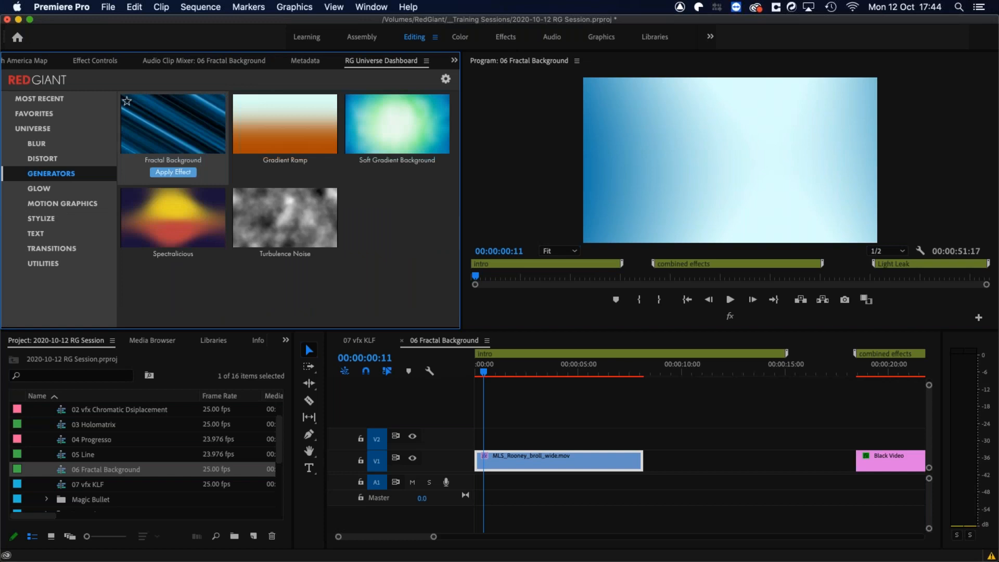
pyautogui.click(172, 142)
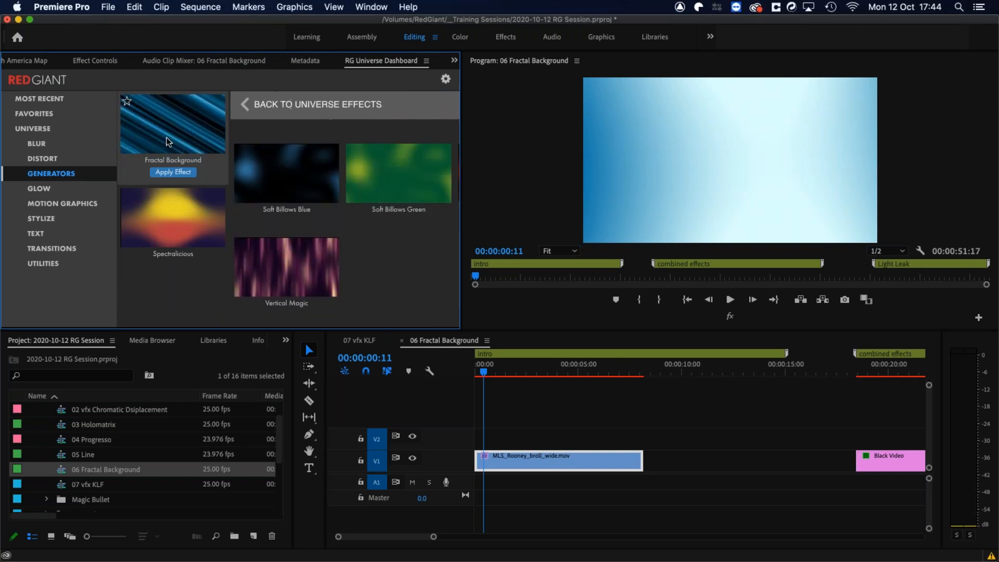
pyautogui.moveTo(65, 197)
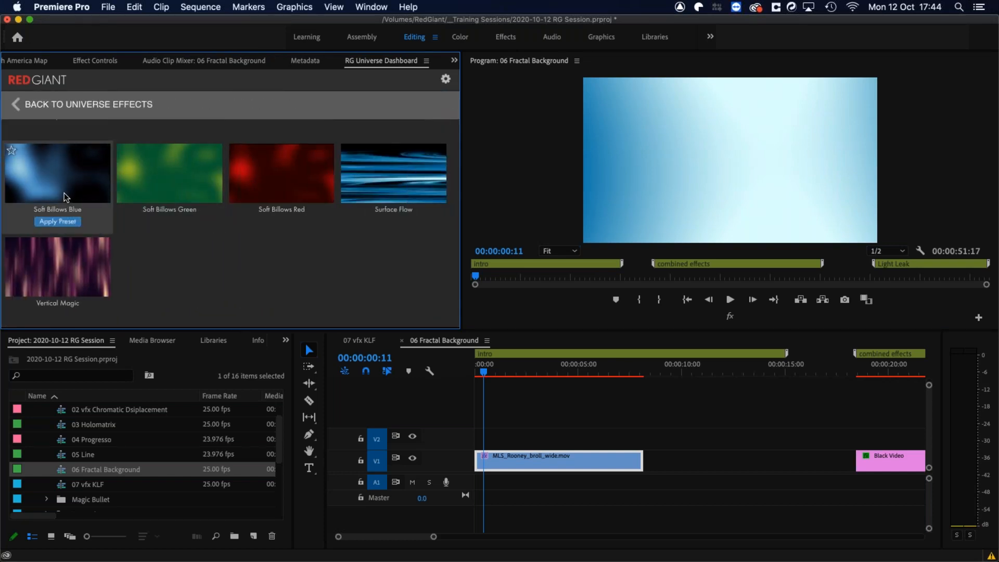
pyautogui.moveTo(156, 186)
pyautogui.moveTo(46, 165)
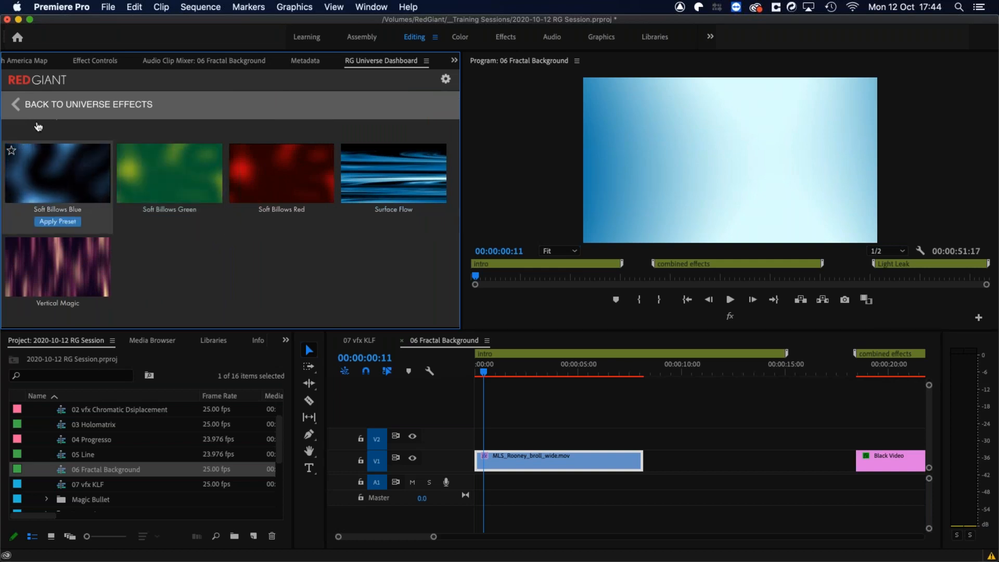
pyautogui.click(35, 104)
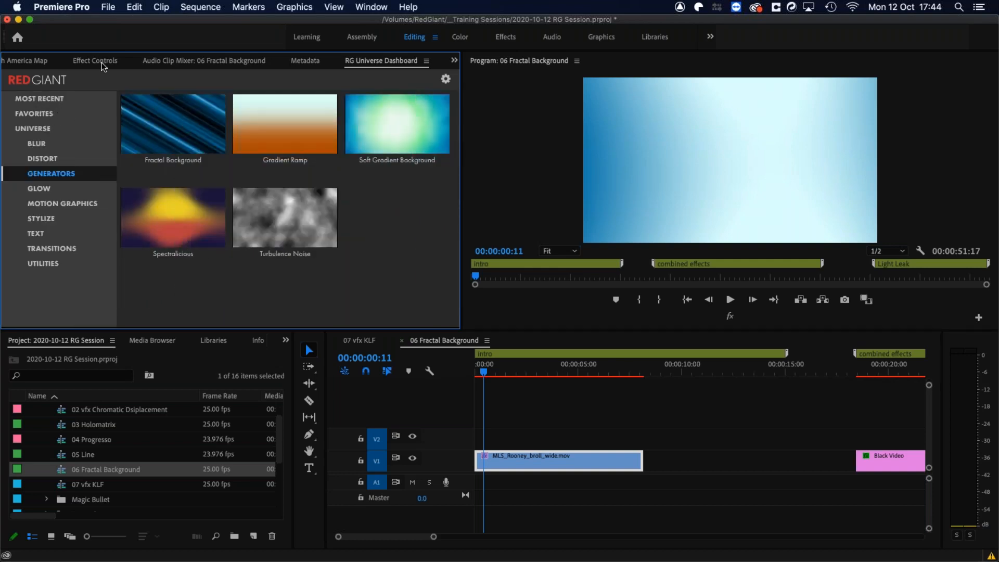
# Set the Fractal Background's Blend Mode to Screen on the MLS_Rooney_broll_wide.mov clip and scrub through the result
pyautogui.click(102, 62)
pyautogui.moveTo(484, 373)
pyautogui.mouseDown()
pyautogui.moveTo(561, 371)
pyautogui.moveTo(502, 372)
pyautogui.mouseUp()
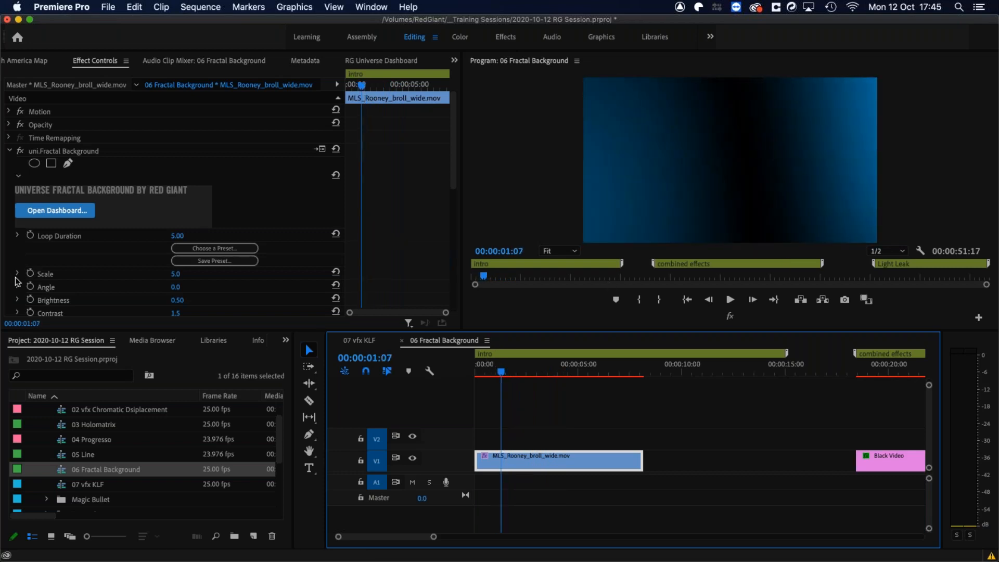
pyautogui.moveTo(452, 149); pyautogui.dragTo(424, 279)
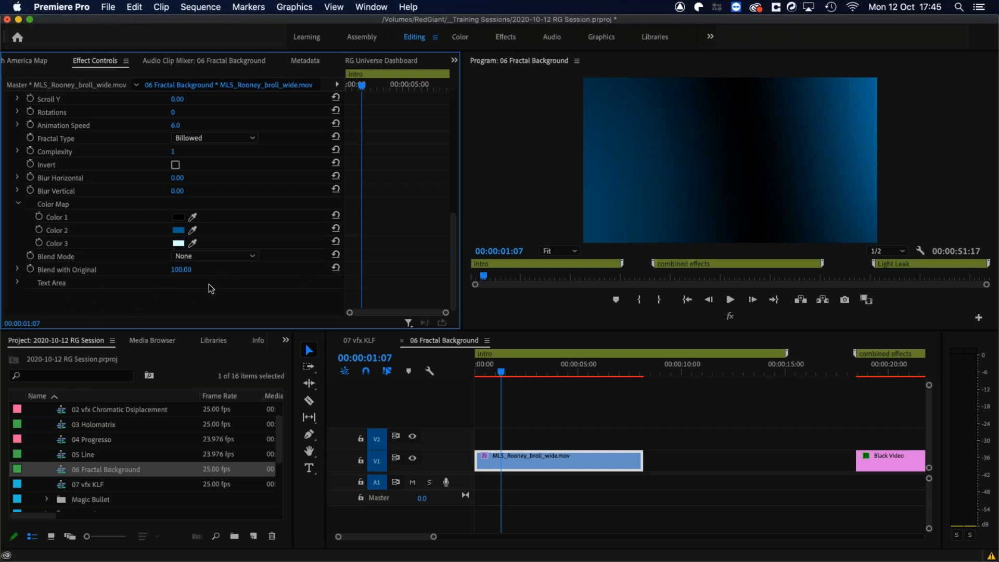
pyautogui.click(198, 257)
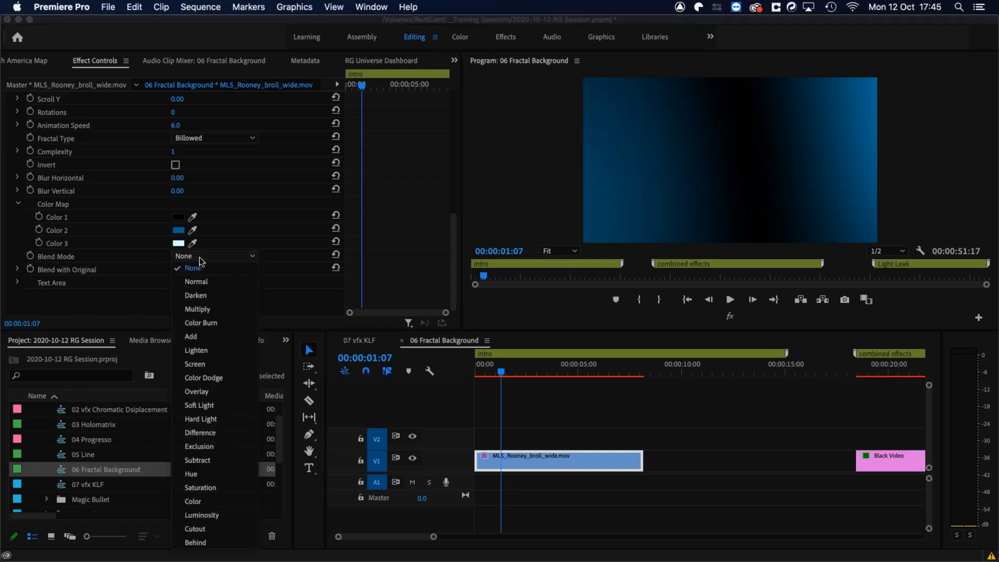
pyautogui.click(214, 365)
pyautogui.moveTo(498, 370); pyautogui.dragTo(585, 370)
# Set the Fractal Background's Scroll X to 74 and Scroll Y to -39, and preview the clip around 00:00:01:04
pyautogui.moveTo(453, 218); pyautogui.dragTo(453, 192)
pyautogui.moveTo(178, 149); pyautogui.dragTo(167, 187)
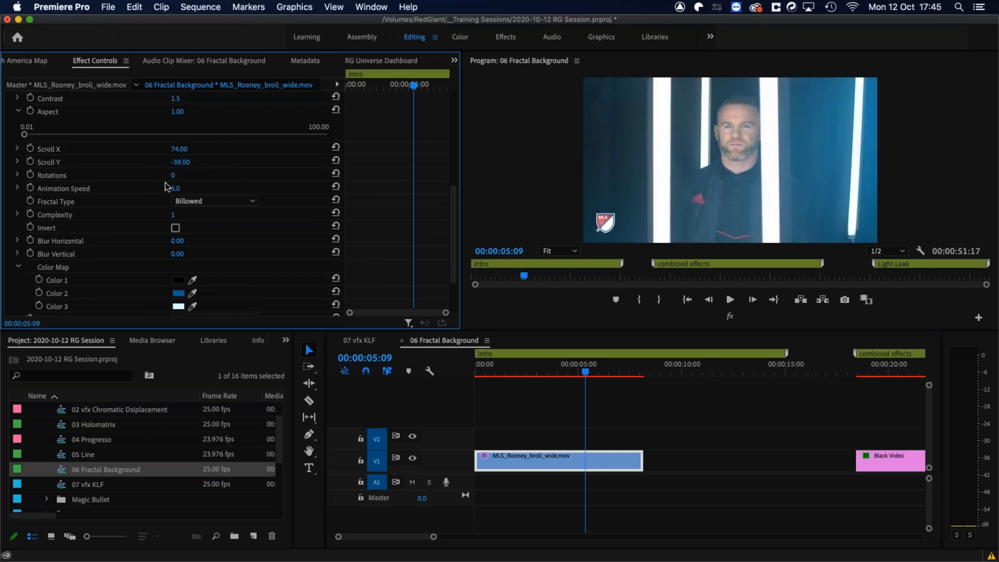
pyautogui.moveTo(538, 373); pyautogui.dragTo(501, 374)
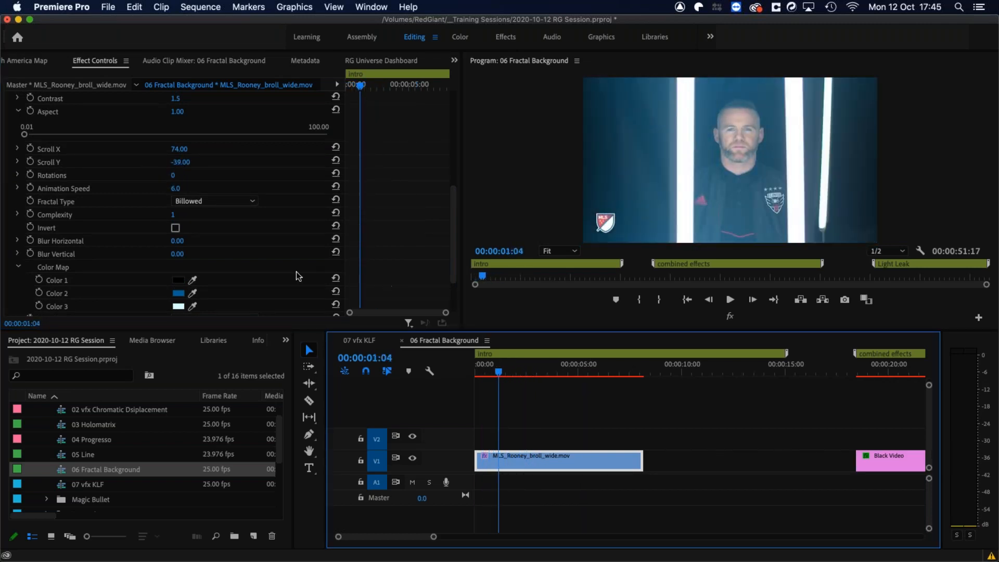
# Change Color 2 in the Fractal Background's Color Map to a muted dark red and scrub to 00:00:04:17
pyautogui.click(178, 294)
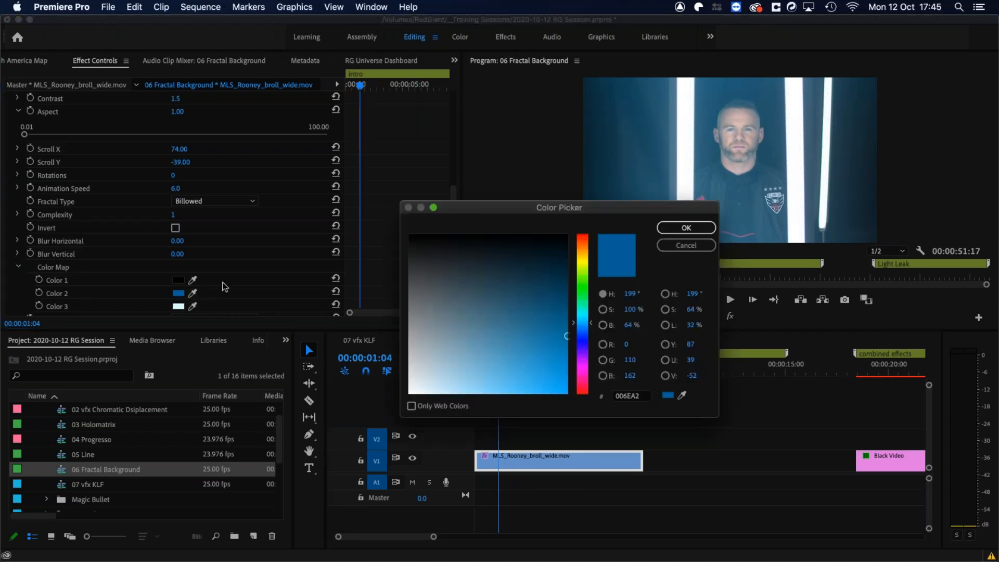
pyautogui.click(584, 236)
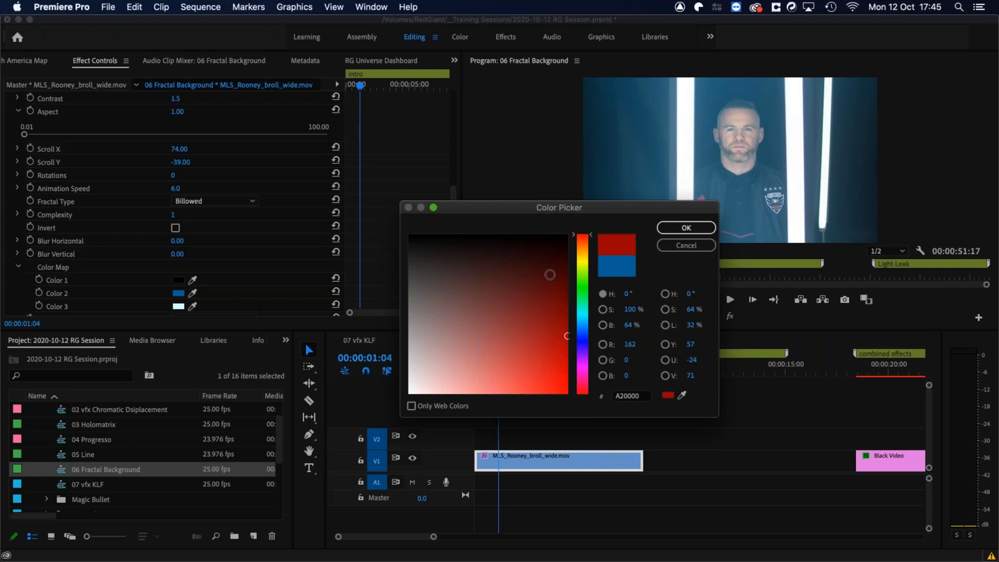
pyautogui.moveTo(561, 312)
pyautogui.mouseDown()
pyautogui.moveTo(564, 327)
pyautogui.moveTo(516, 358)
pyautogui.moveTo(508, 296)
pyautogui.mouseUp()
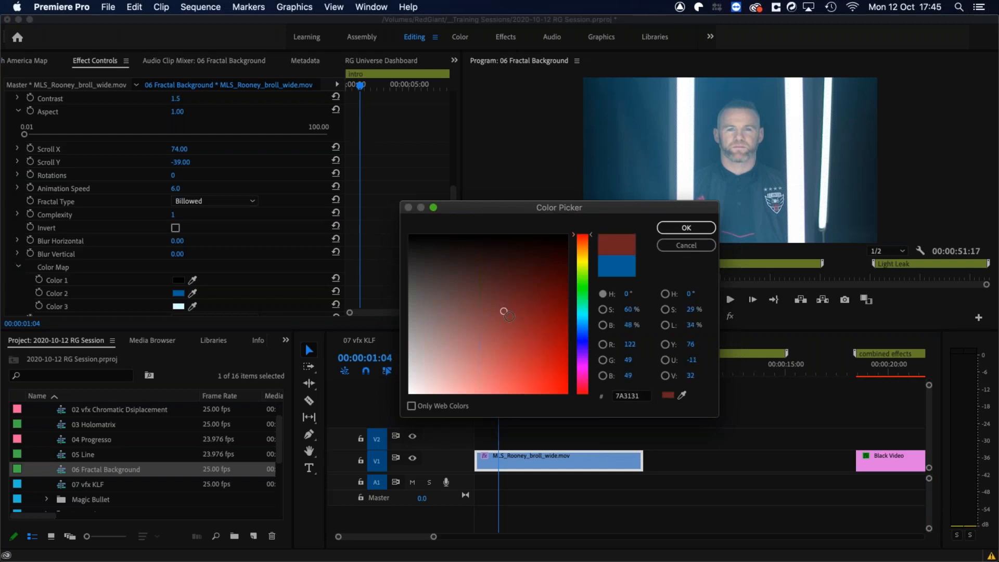
pyautogui.click(685, 227)
pyautogui.moveTo(498, 371); pyautogui.dragTo(572, 364)
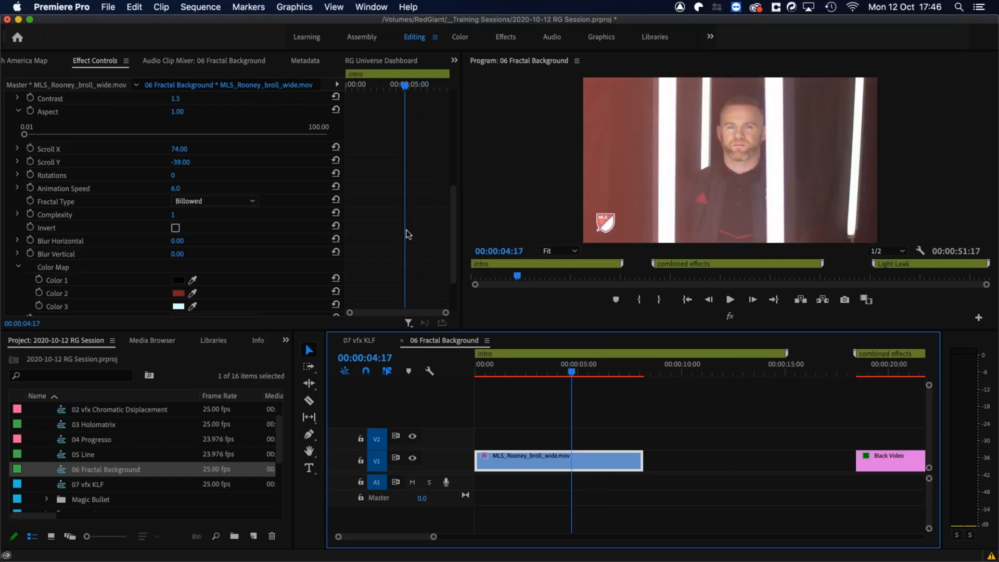
# Try the Overlay blend mode on the Fractal Background, scrub through the clip, and switch back to Screen
pyautogui.scroll(-5, 455, 211)
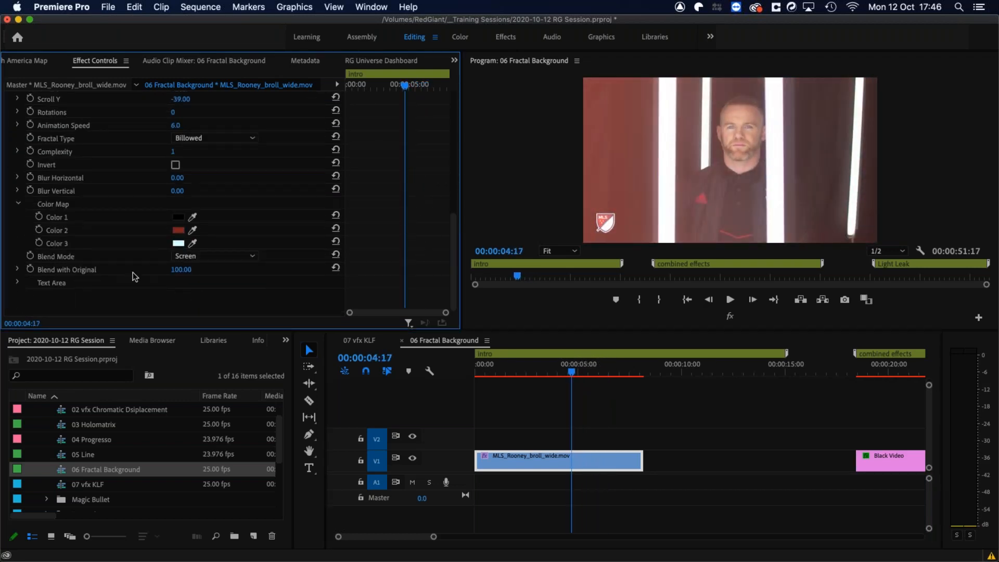
pyautogui.click(208, 256)
pyautogui.click(198, 391)
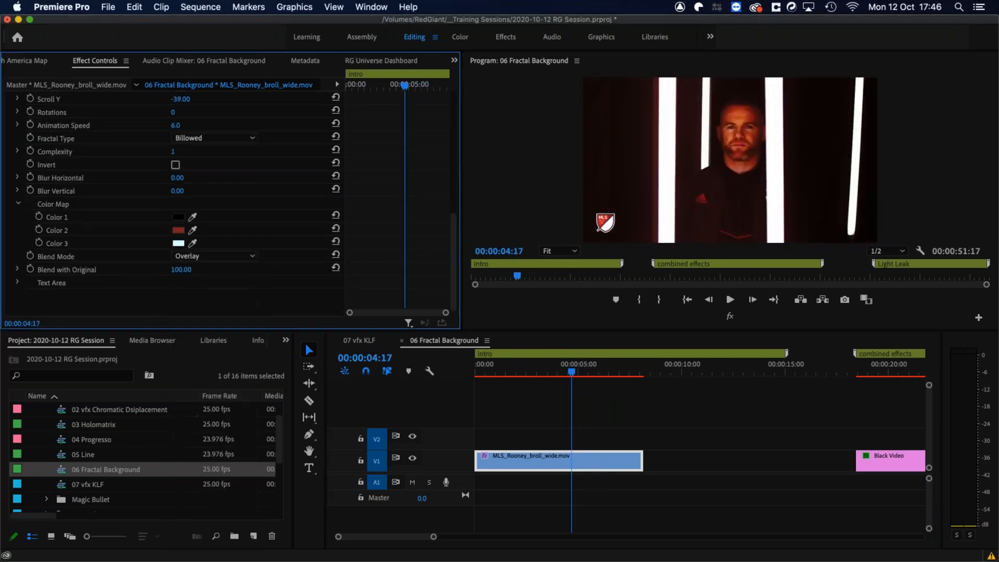
pyautogui.moveTo(511, 364); pyautogui.dragTo(602, 364)
pyautogui.click(216, 256)
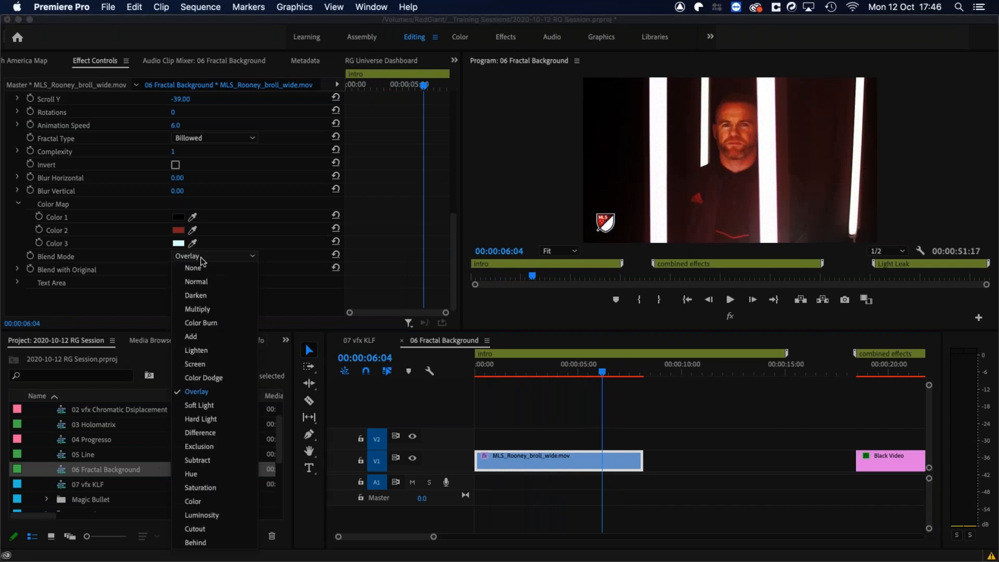
pyautogui.click(200, 364)
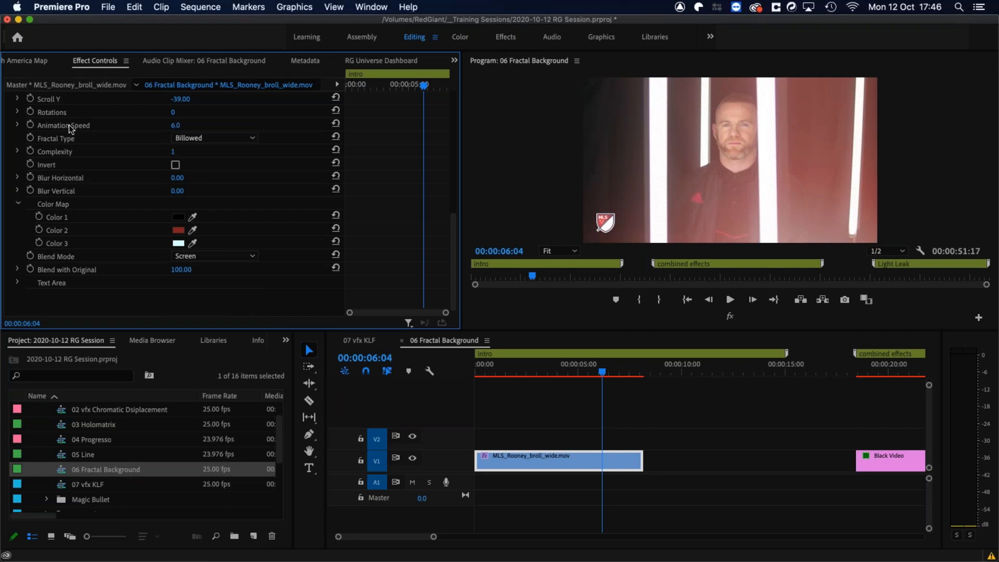
# Set the Fractal Background's Animation Speed to 3 and play the clip to check the movement
pyautogui.click(176, 125)
pyautogui.write('3')
pyautogui.press('Return')
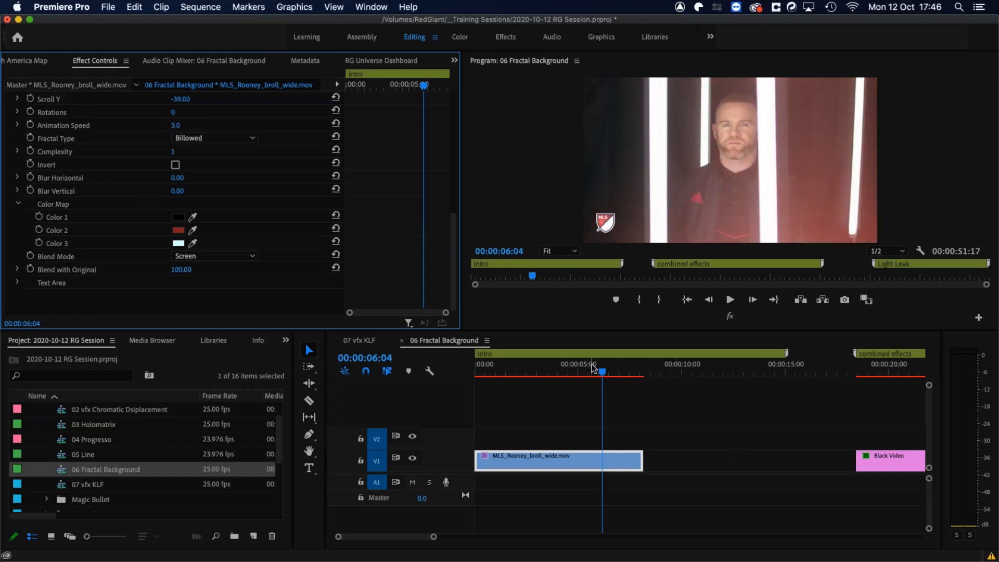
pyautogui.click(566, 369)
pyautogui.moveTo(566, 369); pyautogui.dragTo(548, 368)
pyautogui.moveTo(515, 368)
pyautogui.mouseDown()
pyautogui.moveTo(476, 368)
pyautogui.moveTo(502, 369)
pyautogui.mouseUp()
pyautogui.press('-')
pyautogui.press('-')
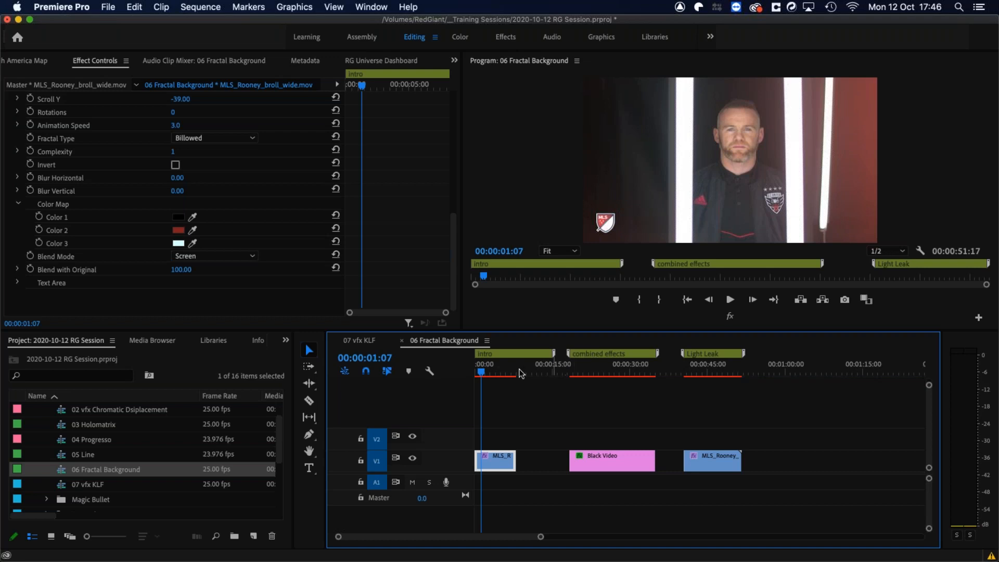
pyautogui.press('space')
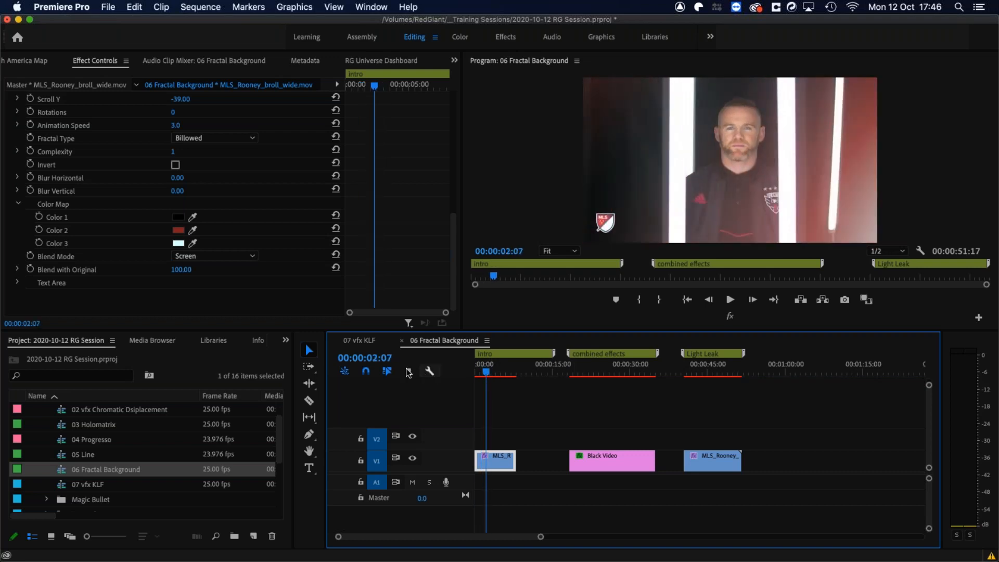
# In the 07 vfx KLF sequence, compare the luma key matte on V2 with the footage on V1 by toggling the tracks' visibility
pyautogui.click(359, 341)
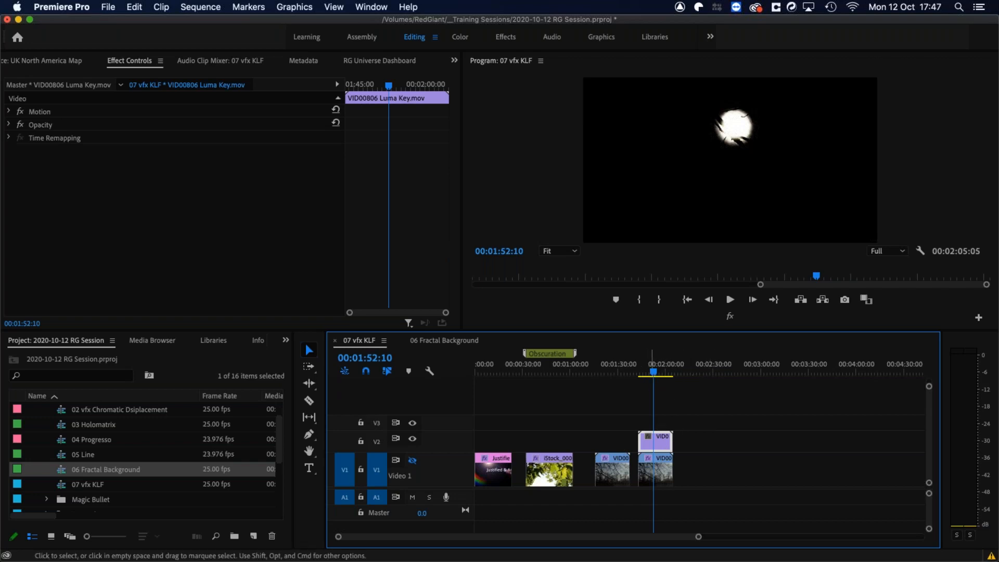
pyautogui.click(412, 440)
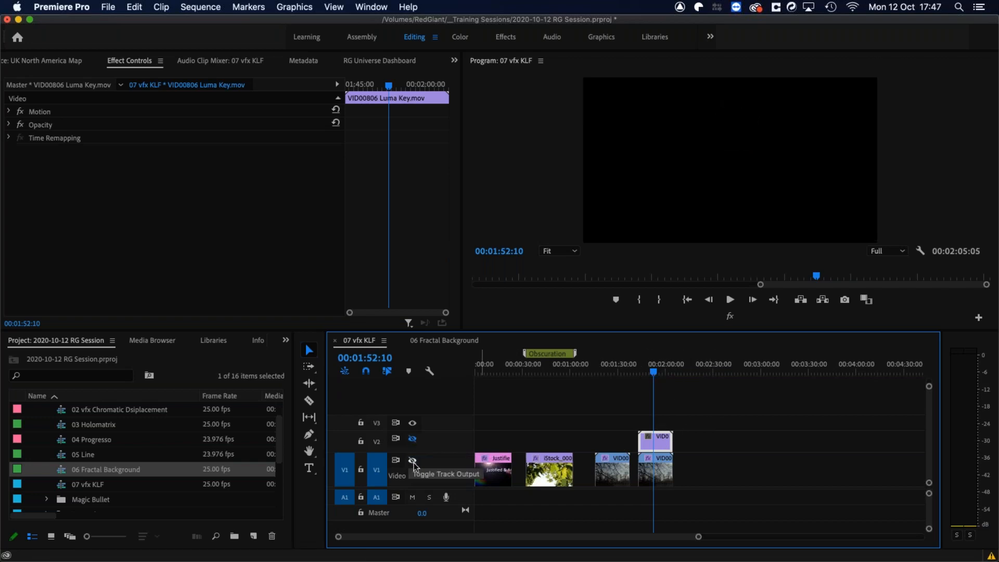
pyautogui.click(412, 460)
pyautogui.moveTo(653, 371); pyautogui.dragTo(647, 370)
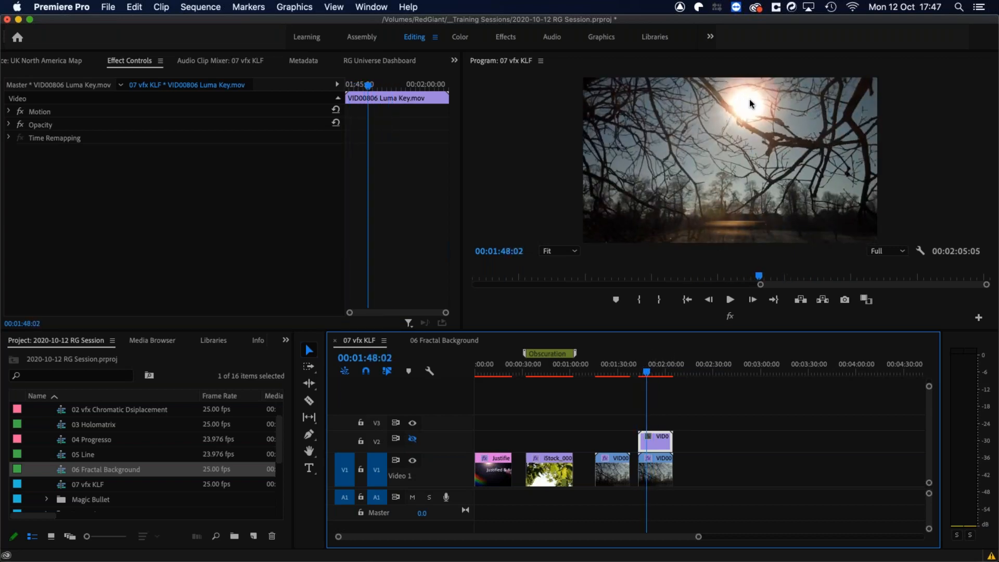
pyautogui.click(412, 439)
pyautogui.click(412, 460)
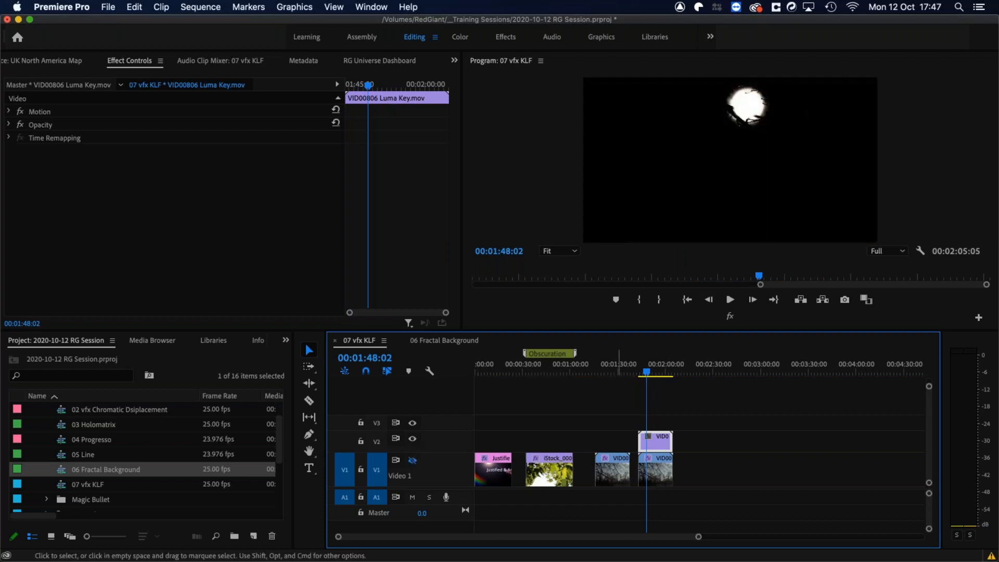
pyautogui.click(650, 370)
pyautogui.moveTo(650, 370)
pyautogui.mouseDown()
pyautogui.moveTo(661, 366)
pyautogui.moveTo(649, 370)
pyautogui.mouseUp()
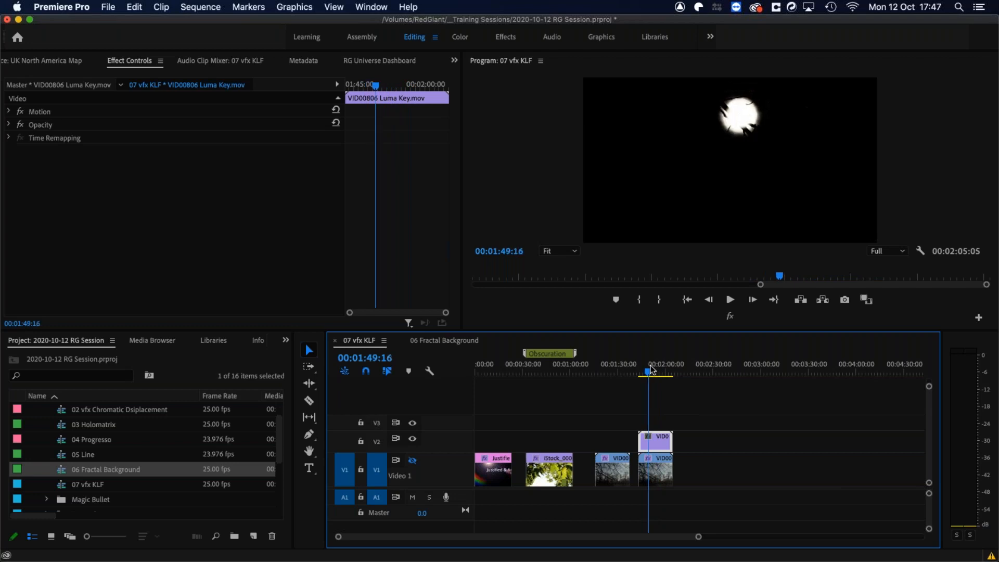
# Disable the luma key matte clip on V2, show track V1, and scrub through VID00806.MP4 to check its flare
pyautogui.rightClick(664, 444)
pyautogui.rightClick(657, 439)
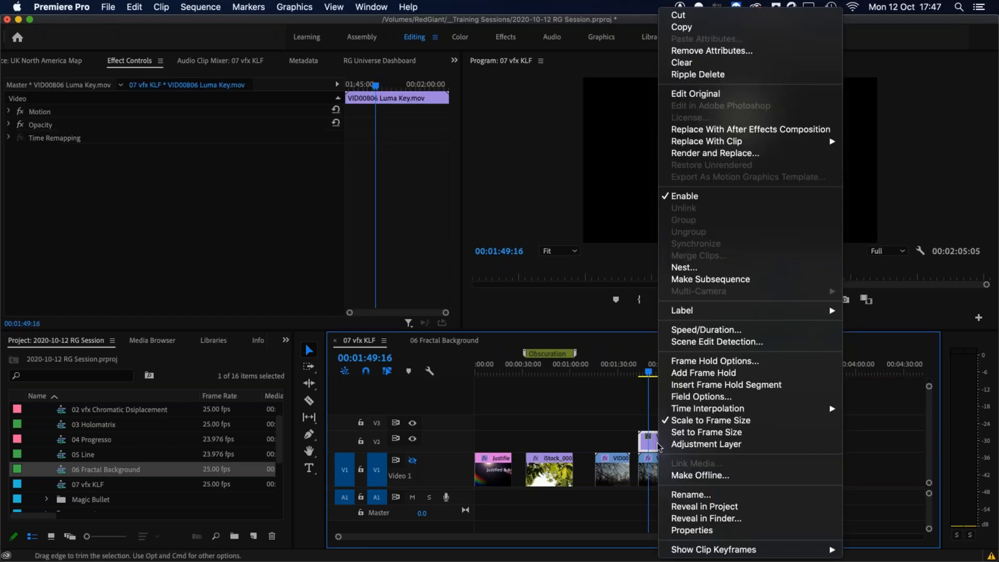
pyautogui.click(685, 201)
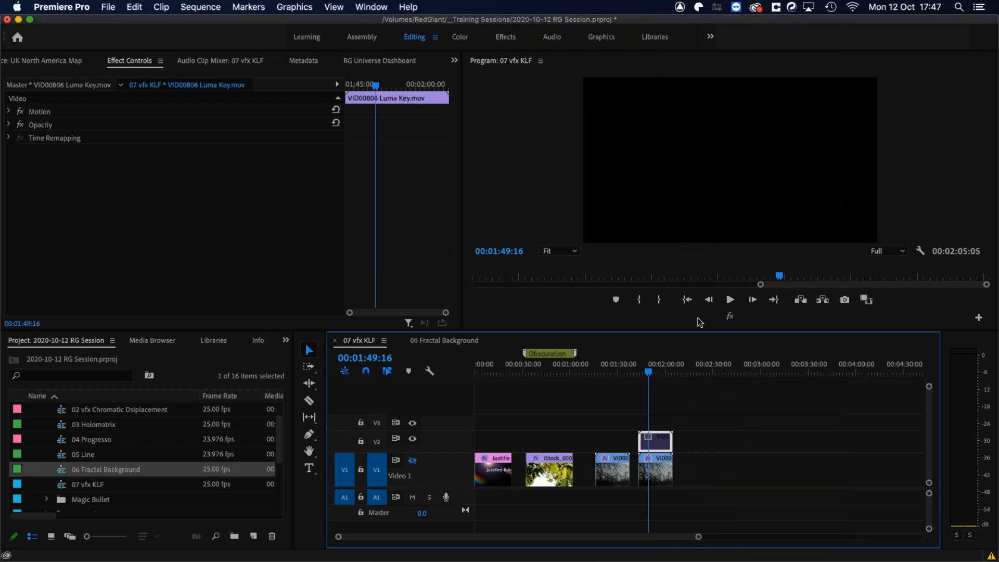
pyautogui.click(412, 460)
pyautogui.click(656, 473)
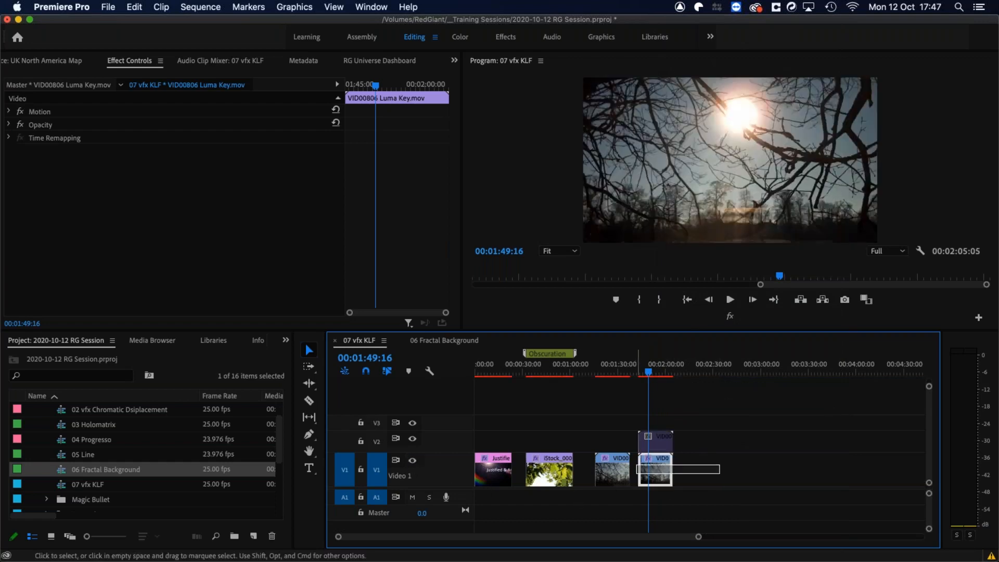
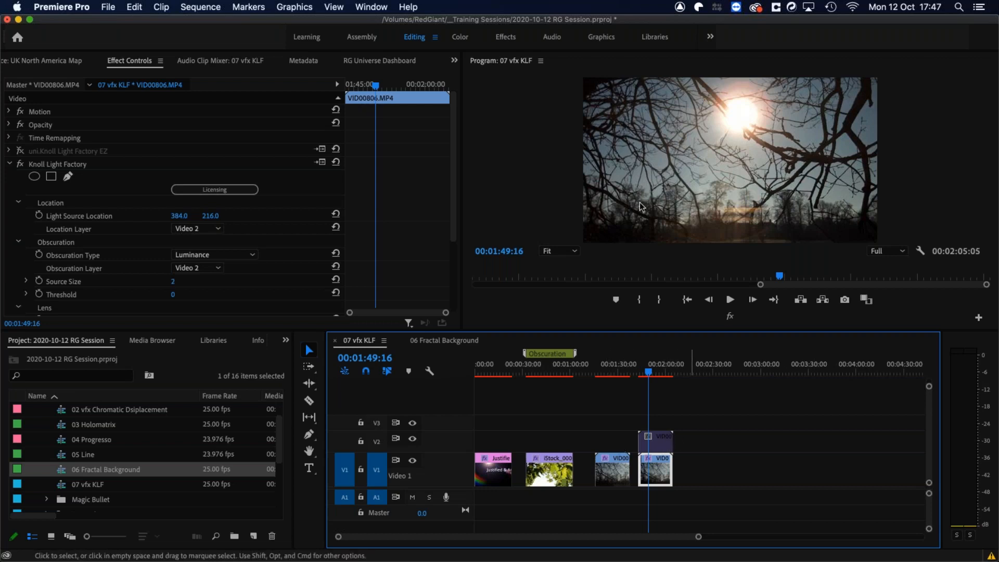
pyautogui.moveTo(648, 371); pyautogui.dragTo(660, 366)
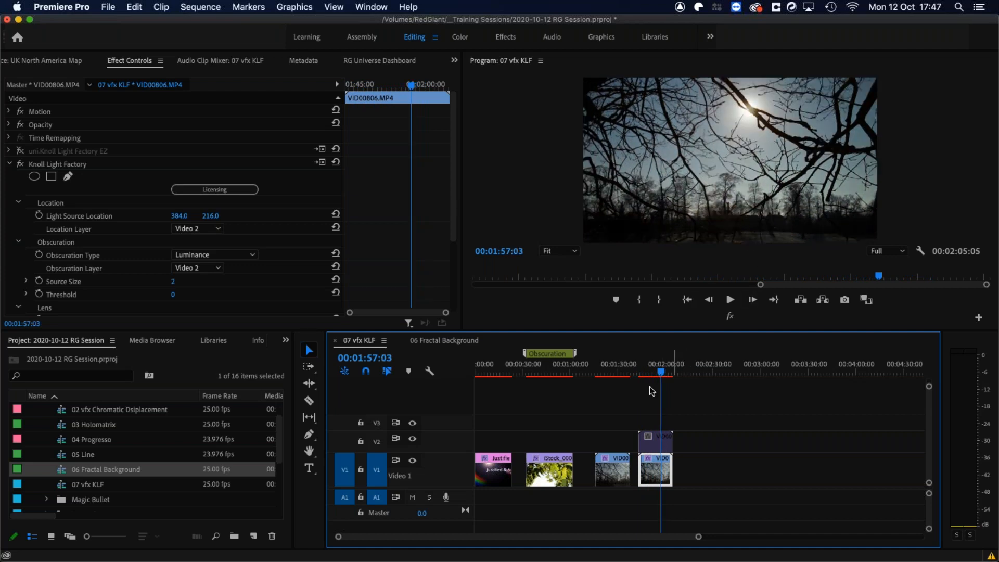
pyautogui.moveTo(660, 366); pyautogui.dragTo(650, 371)
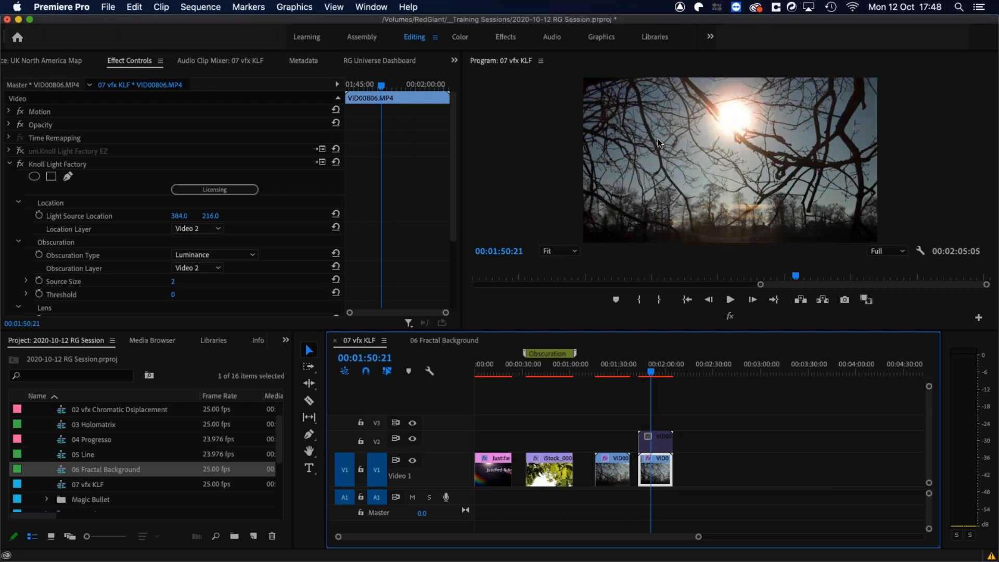
# Load the Devil's Tower - Hotseat preset into VID00806.MP4's Knoll Light Factory and scrub through the clip to check the new flare
pyautogui.click(321, 163)
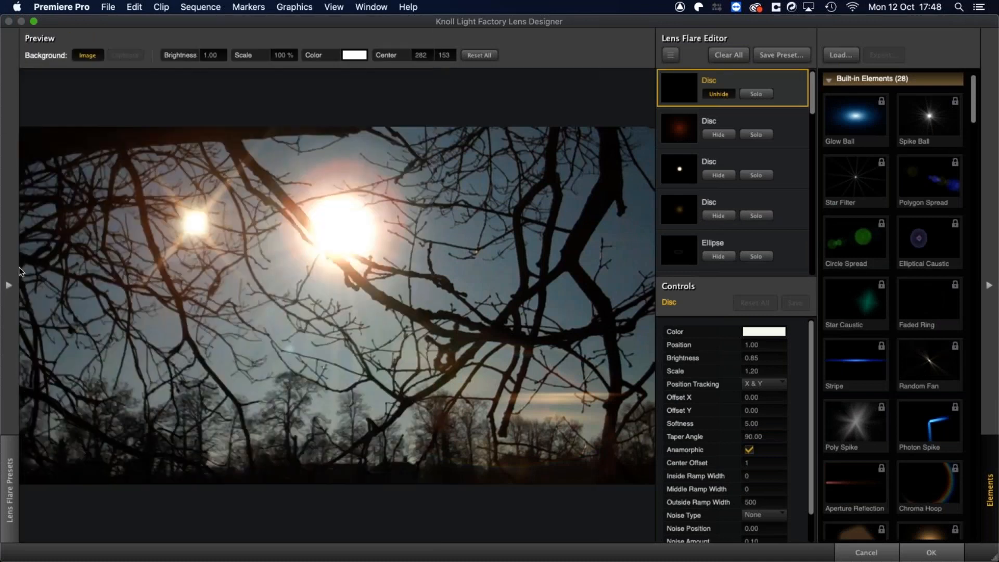
pyautogui.moveTo(9, 276)
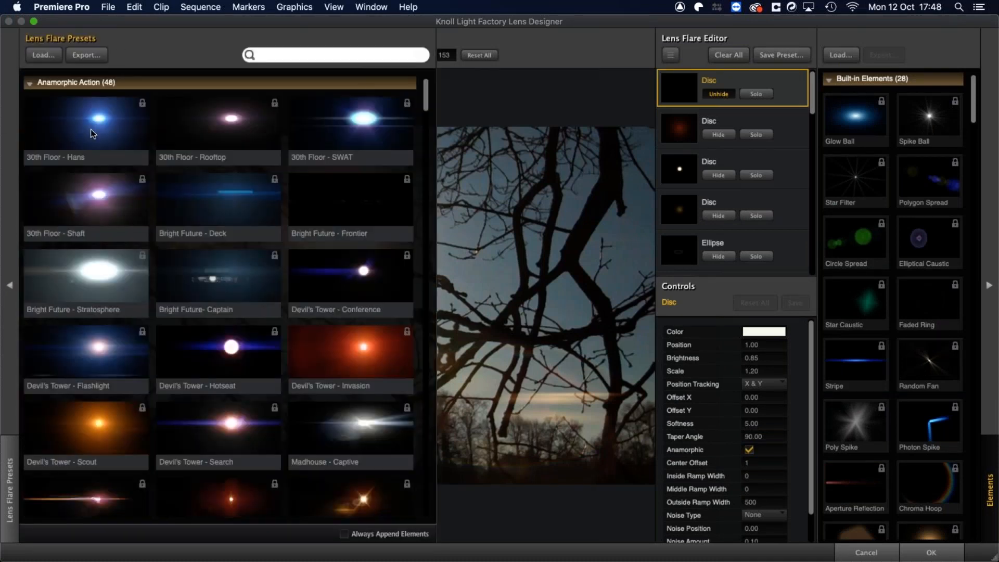
pyautogui.click(225, 358)
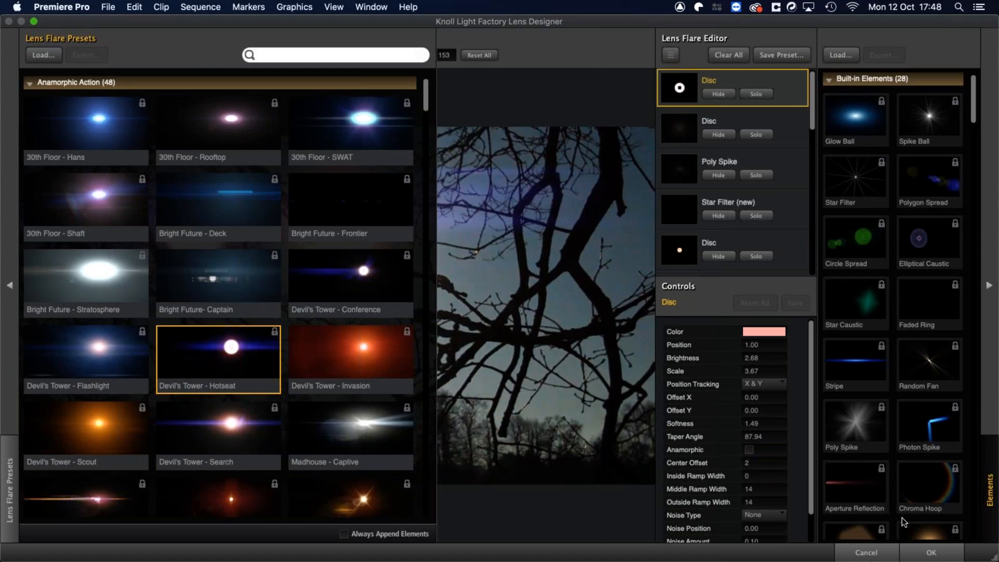
pyautogui.click(929, 551)
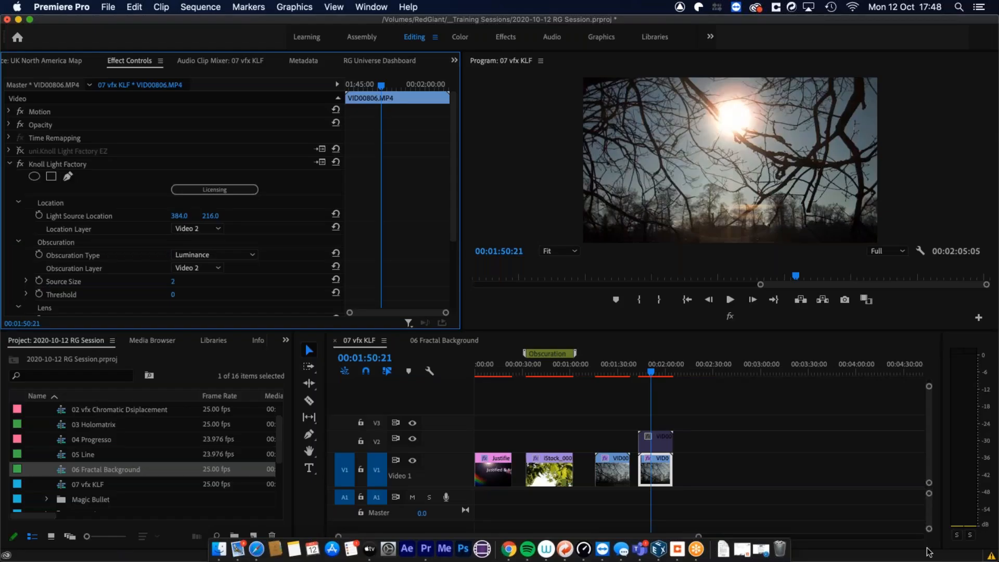
pyautogui.moveTo(651, 372); pyautogui.dragTo(661, 372)
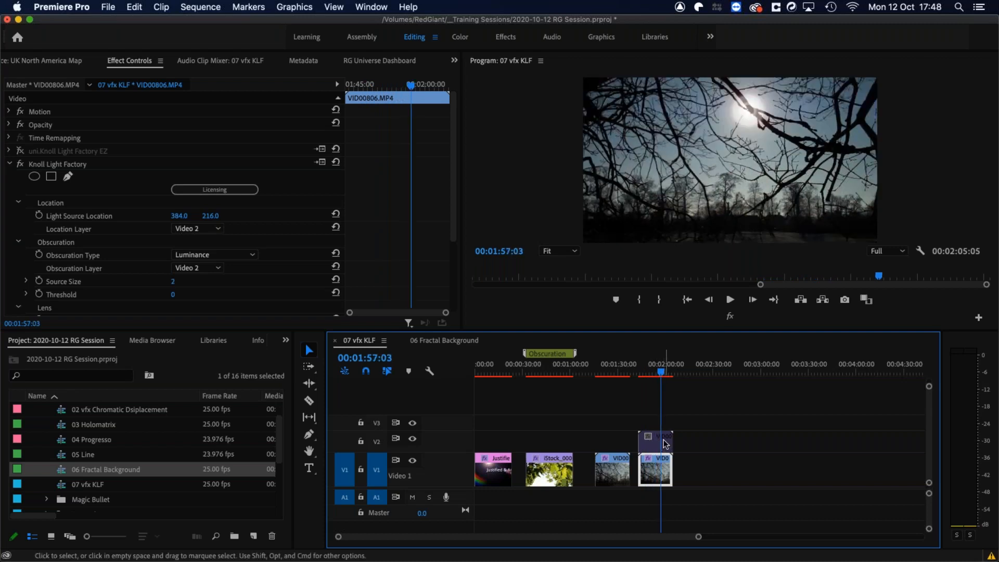
pyautogui.moveTo(649, 372); pyautogui.dragTo(646, 373)
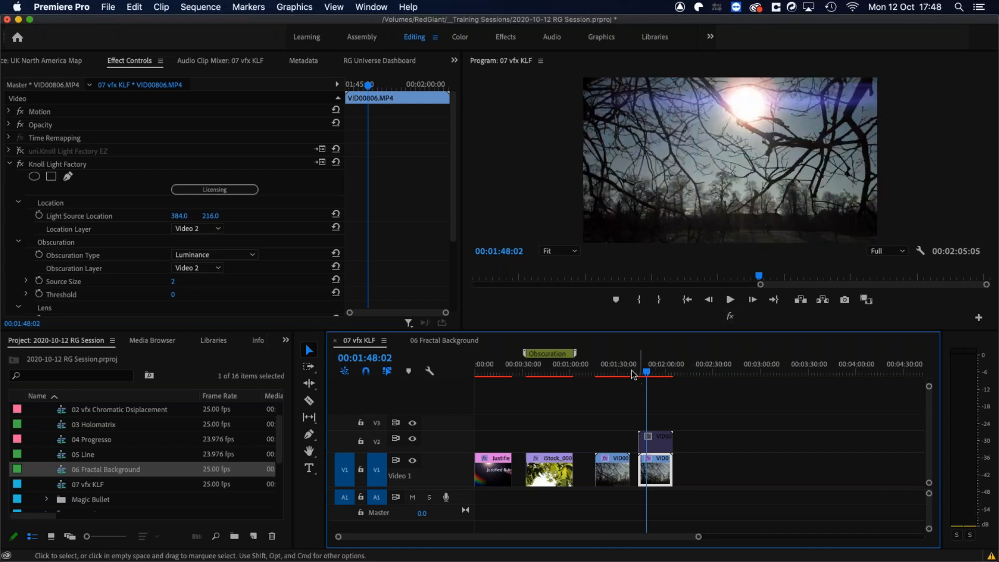
# Select the Justified & Ancient title at 00:00:07:21 and reposition its Knoll Light Factory light source to about 240.5, 232.3
pyautogui.click(486, 372)
pyautogui.click(497, 458)
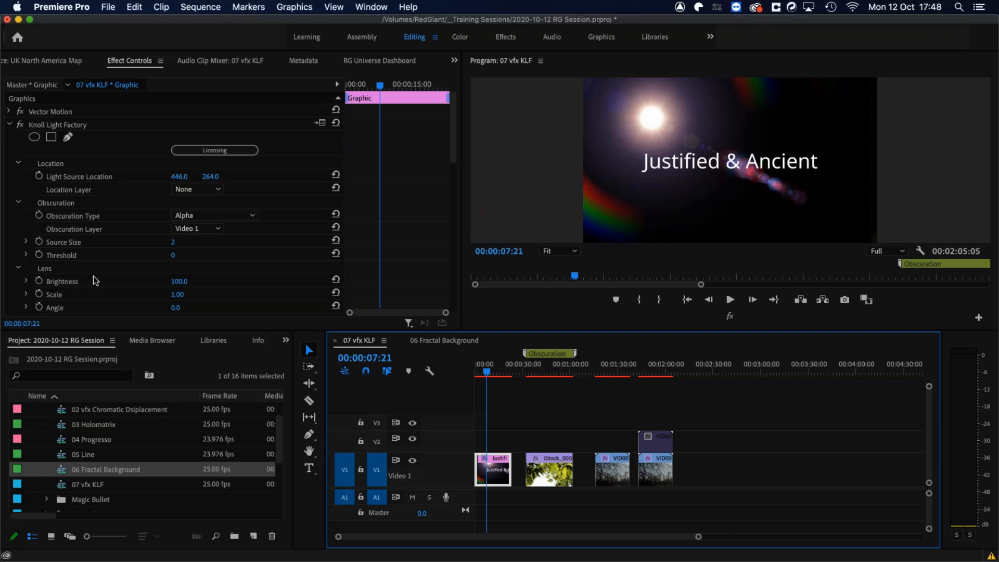
pyautogui.moveTo(210, 176); pyautogui.dragTo(281, 177)
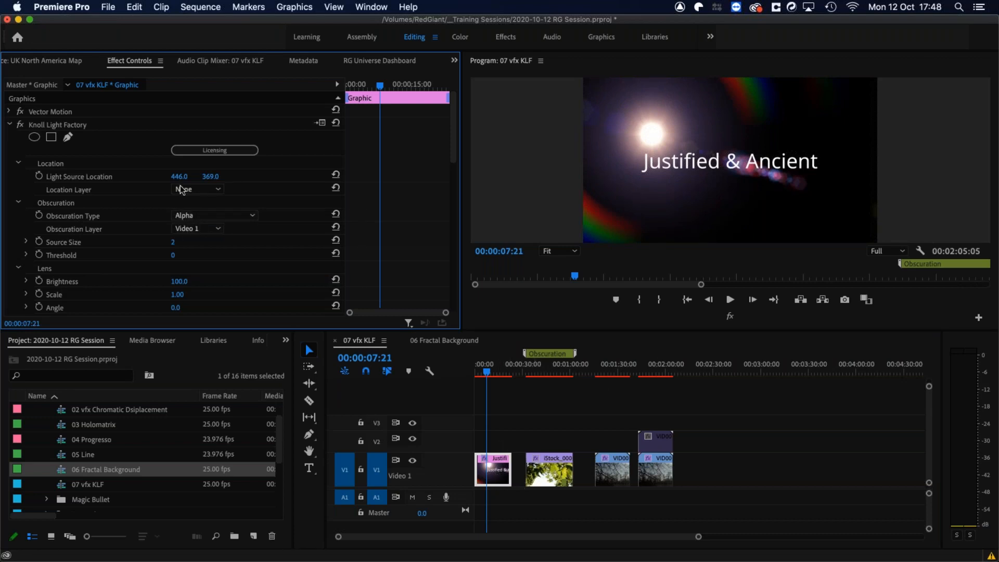
pyautogui.moveTo(210, 177); pyautogui.dragTo(298, 161)
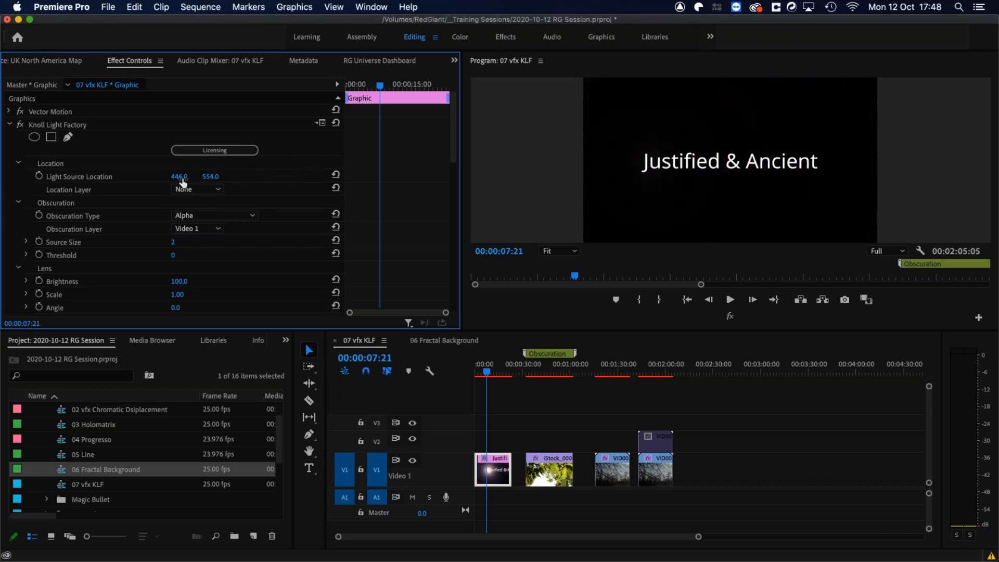
pyautogui.moveTo(177, 181); pyautogui.dragTo(116, 165)
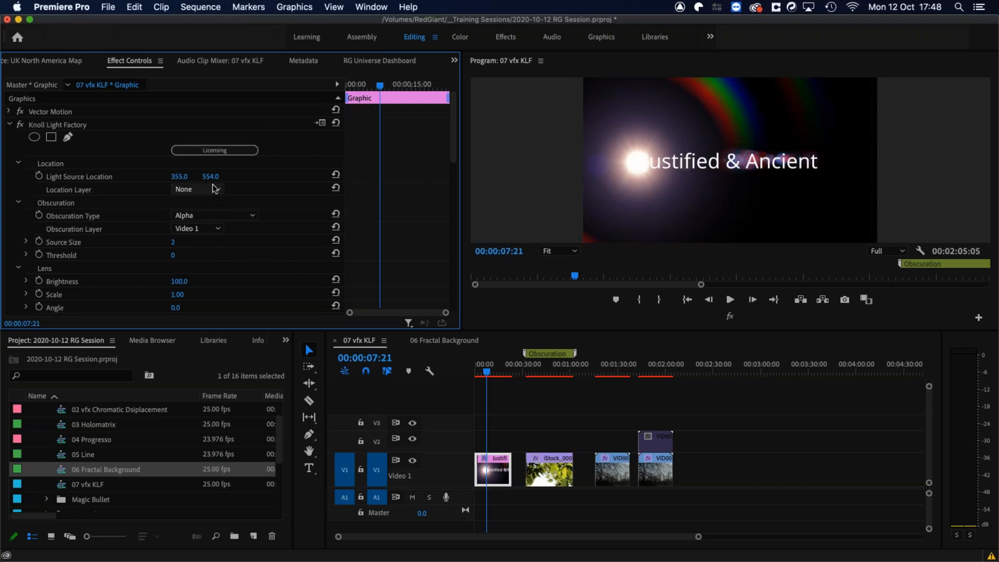
pyautogui.moveTo(210, 177); pyautogui.dragTo(53, 128)
pyautogui.click(52, 129)
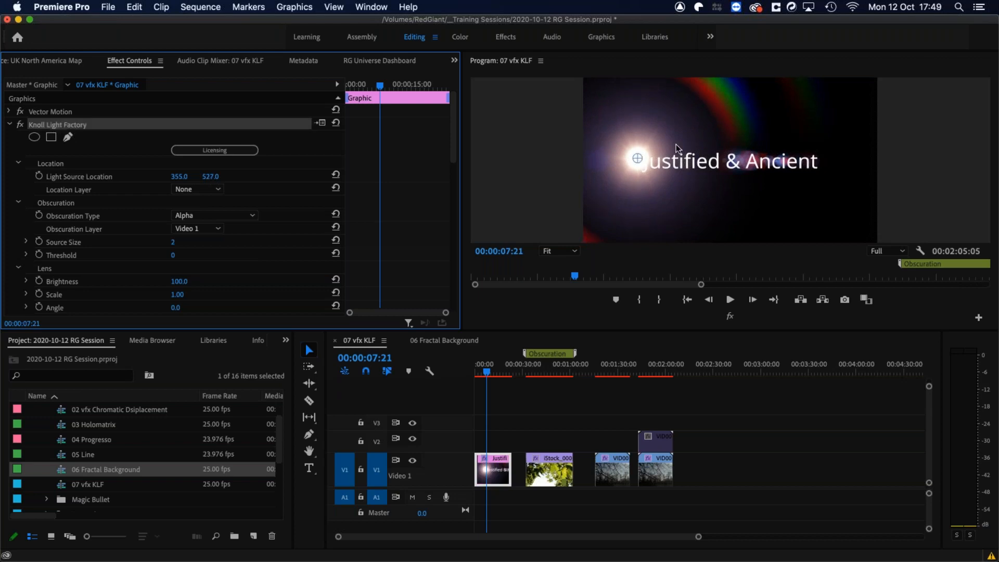
pyautogui.moveTo(636, 161); pyautogui.dragTo(620, 112)
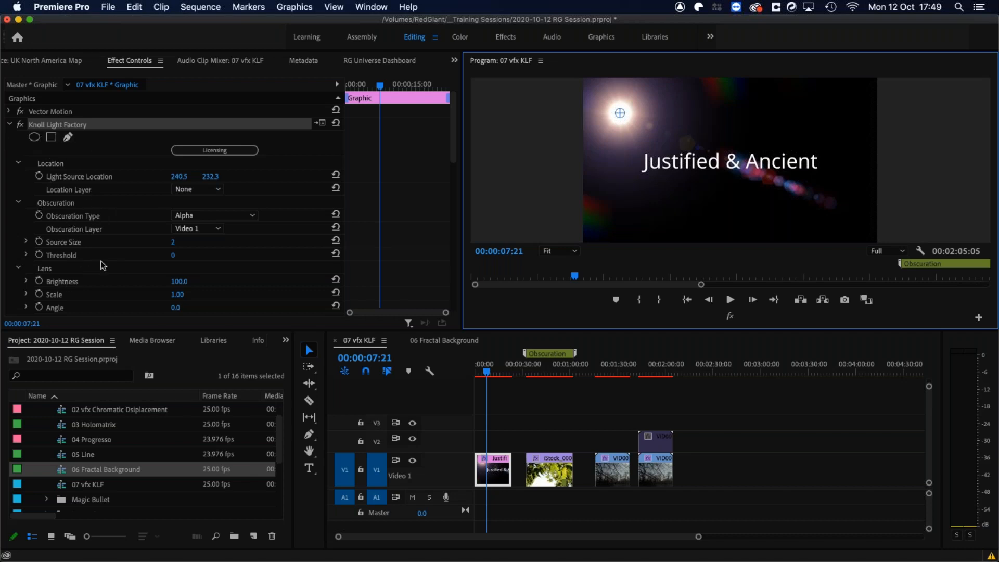
# Try an Edge React value of 3.00 on the title's Knoll Light Factory and move the light source to the frame's left edge
pyautogui.moveTo(452, 151); pyautogui.dragTo(465, 201)
pyautogui.scroll(2, 62, 234)
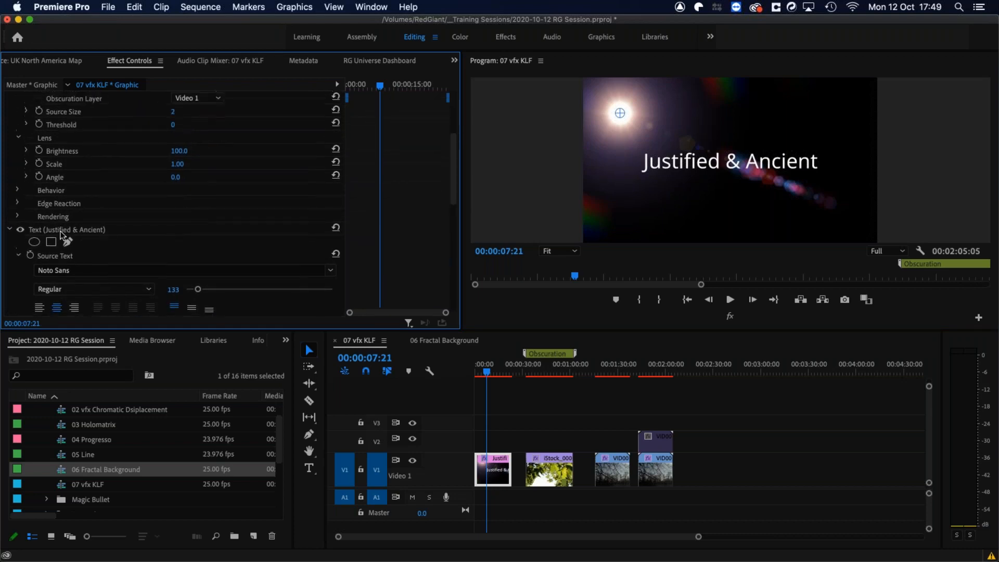
pyautogui.click(18, 204)
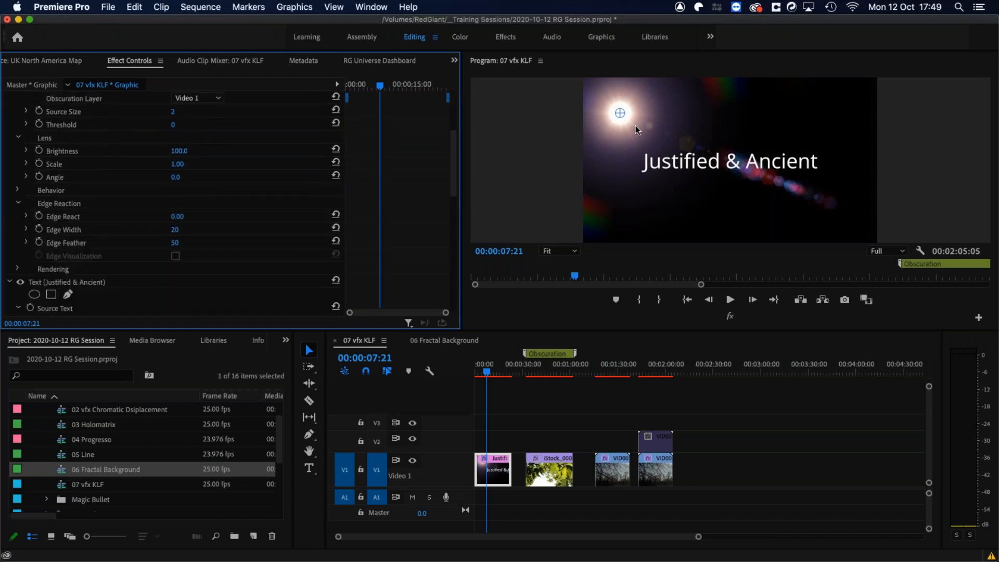
pyautogui.click(618, 112)
pyautogui.moveTo(596, 126); pyautogui.dragTo(668, 129)
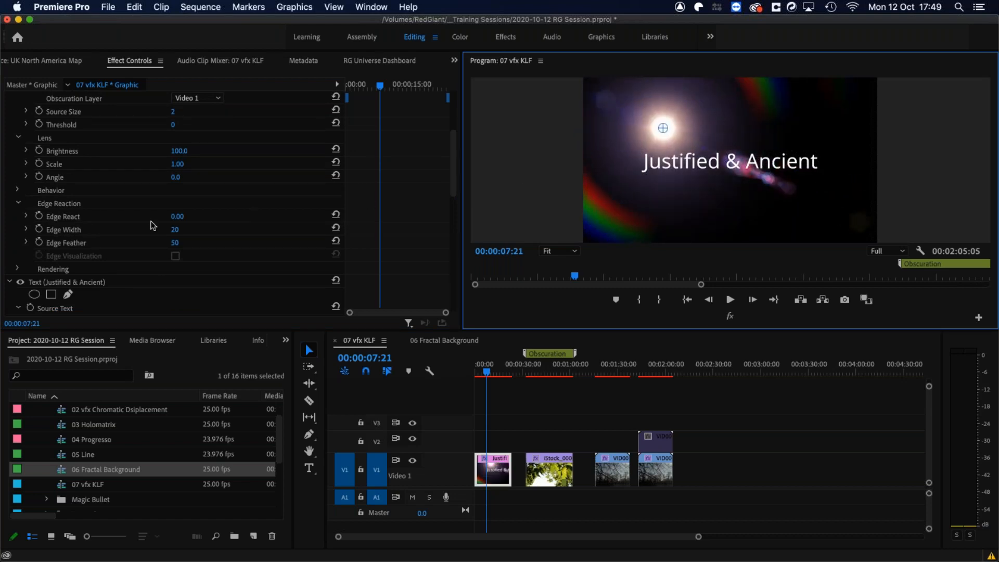
pyautogui.moveTo(177, 218); pyautogui.dragTo(277, 222)
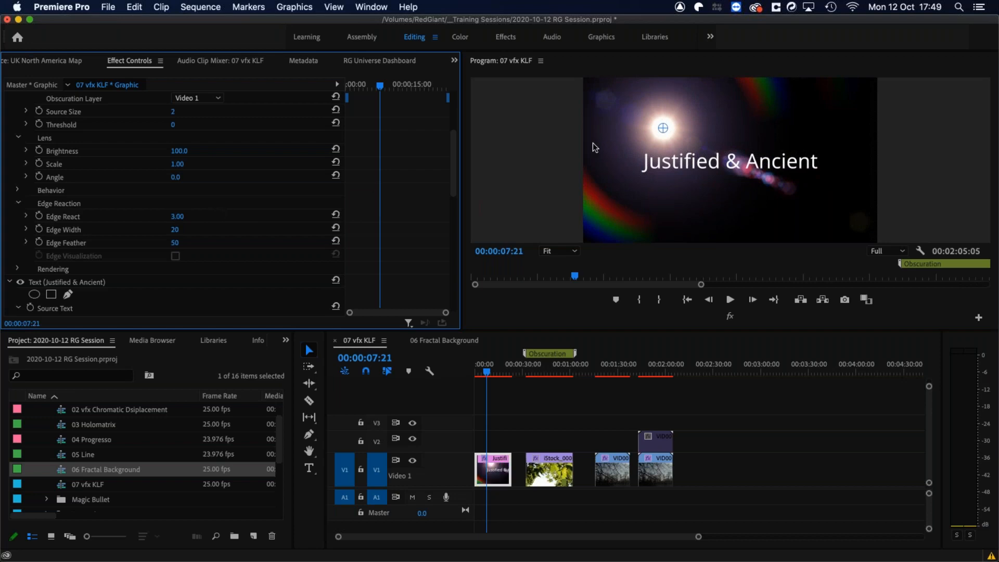
pyautogui.moveTo(662, 128); pyautogui.dragTo(597, 135)
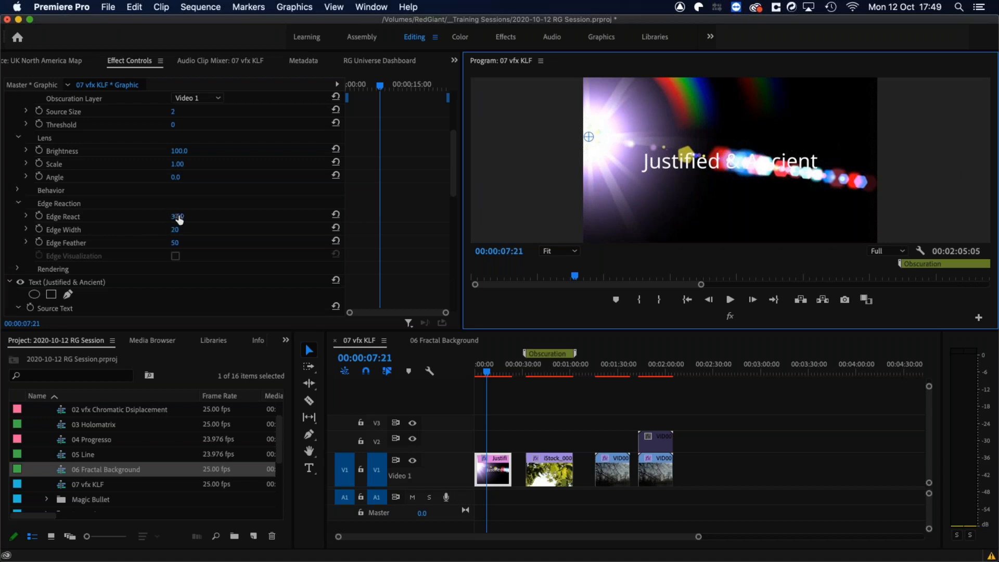
# Set Edge React to -3.00 and move the title's light source to about 232.4, 383.1
pyautogui.moveTo(177, 218); pyautogui.dragTo(104, 222)
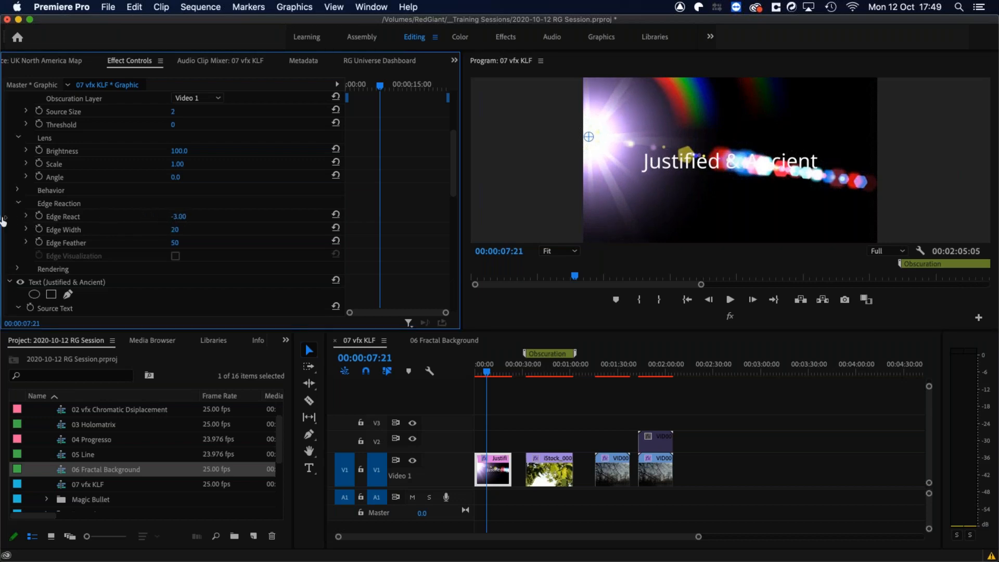
pyautogui.click(593, 138)
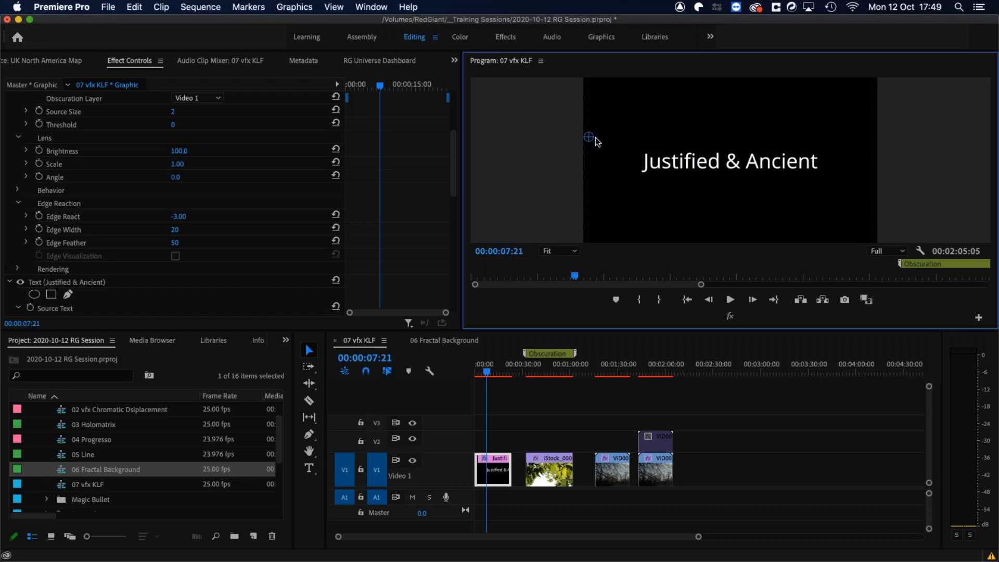
pyautogui.moveTo(596, 138); pyautogui.dragTo(618, 136)
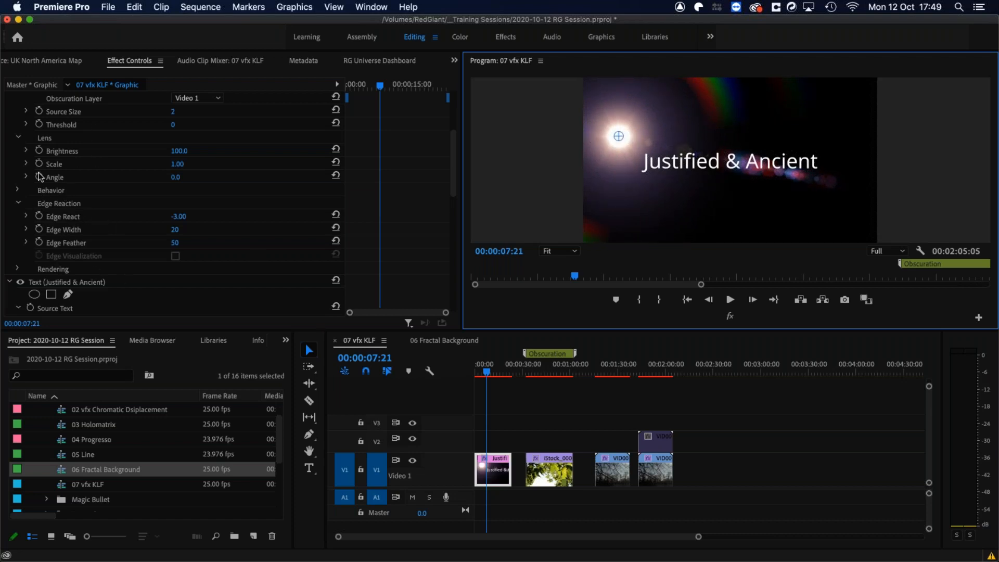
# In the title's Knoll Light Factory Lens Designer, load the Special District - Ambush preset and move the preview flare's centre to about 331, 228
pyautogui.scroll(5, 456, 190)
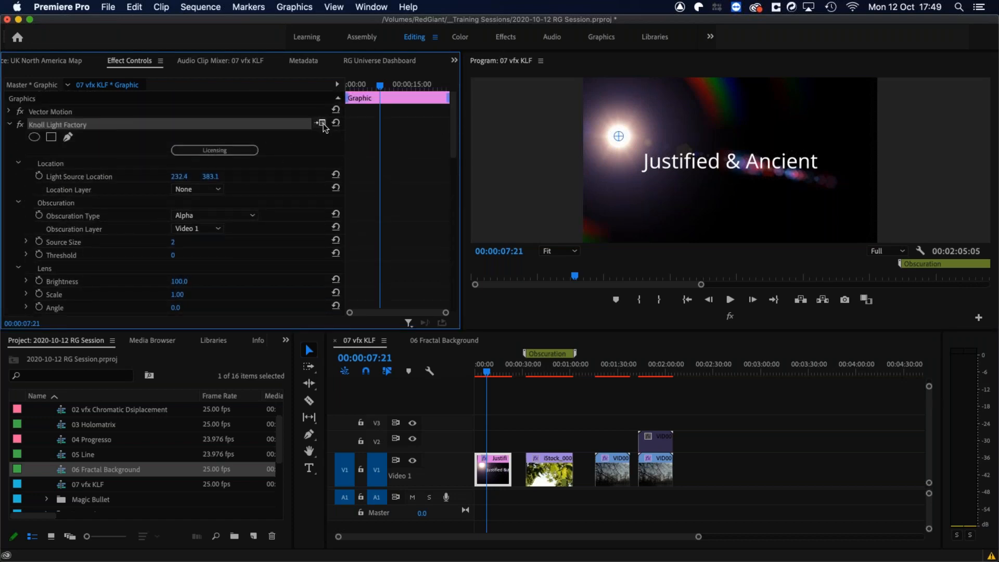
pyautogui.click(321, 124)
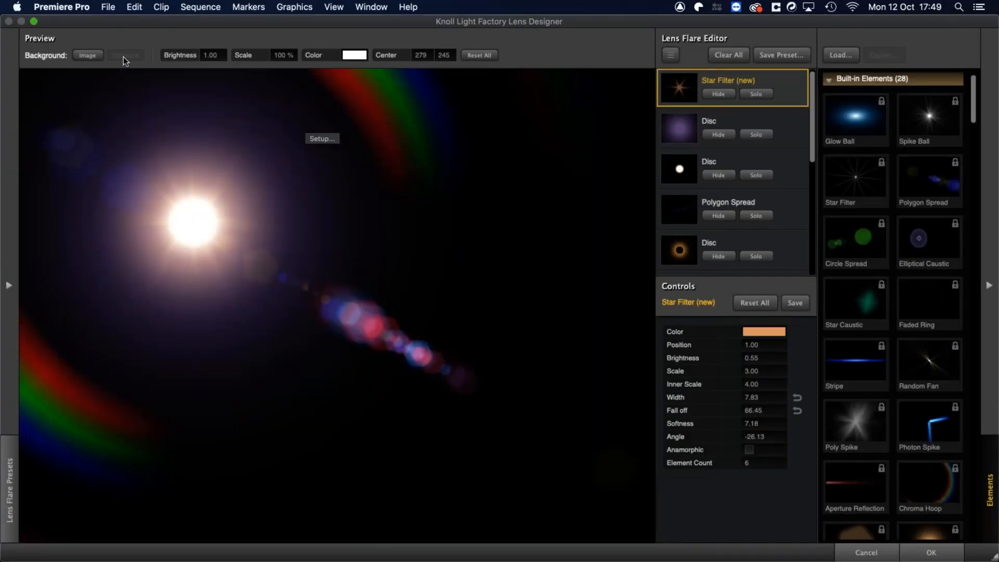
pyautogui.moveTo(261, 253); pyautogui.dragTo(226, 232)
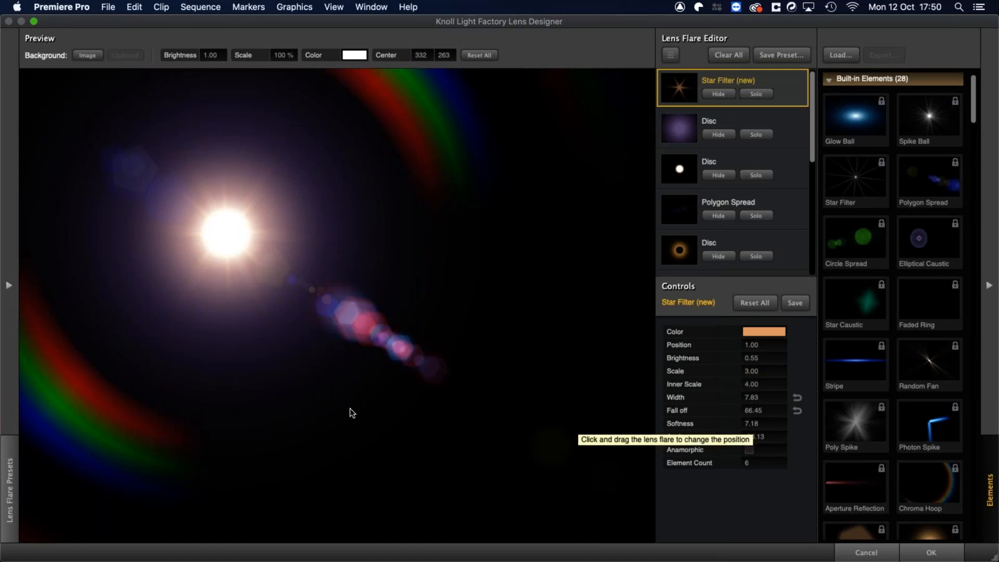
pyautogui.click(8, 285)
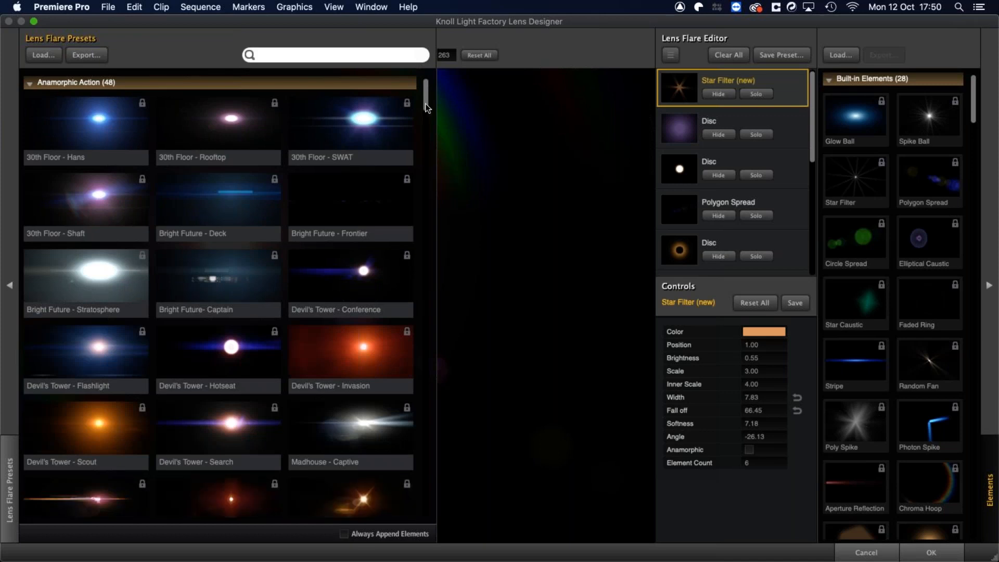
pyautogui.moveTo(428, 107); pyautogui.dragTo(414, 166)
pyautogui.scroll(6, 358, 176)
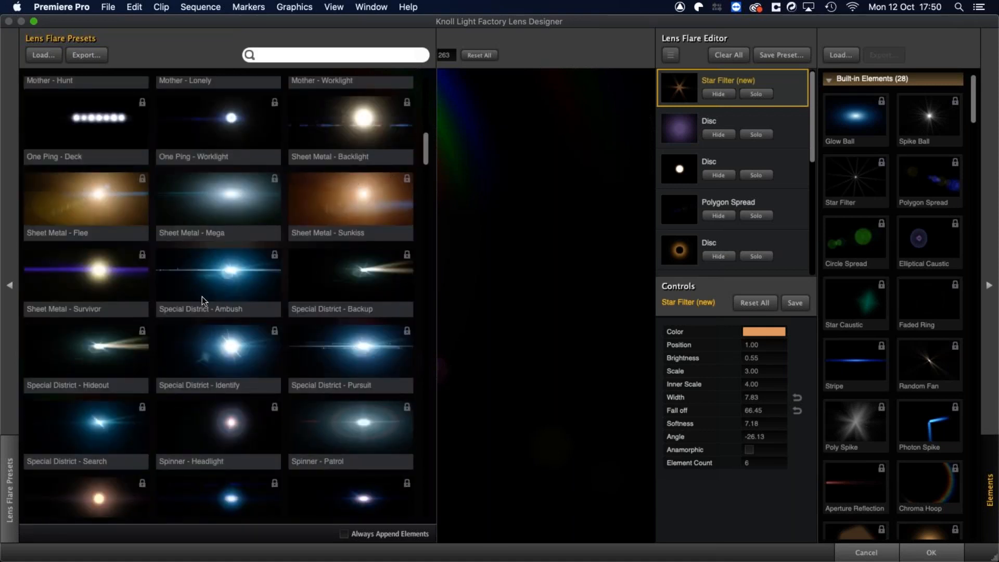
pyautogui.click(221, 285)
pyautogui.click(546, 264)
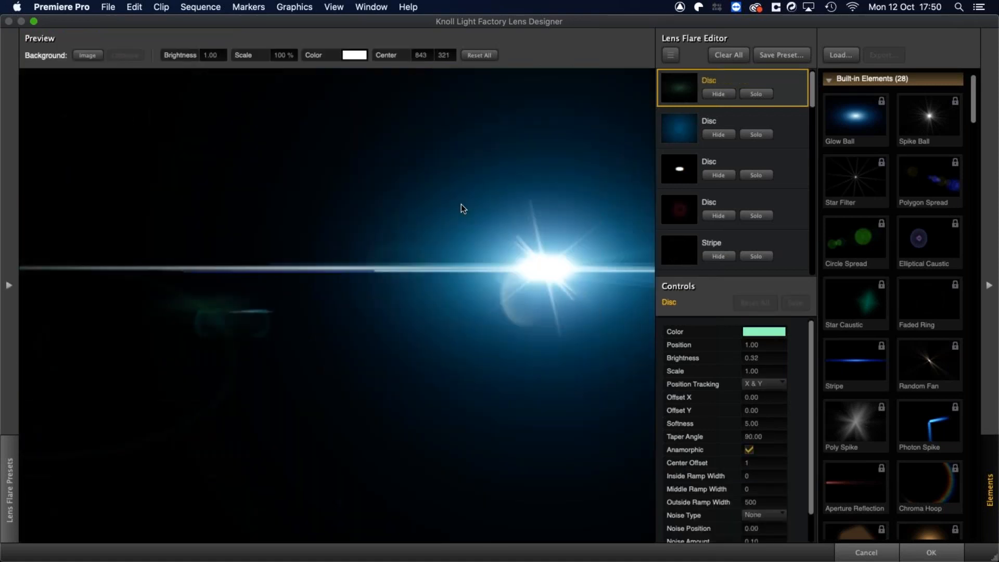
pyautogui.moveTo(473, 257); pyautogui.dragTo(225, 213)
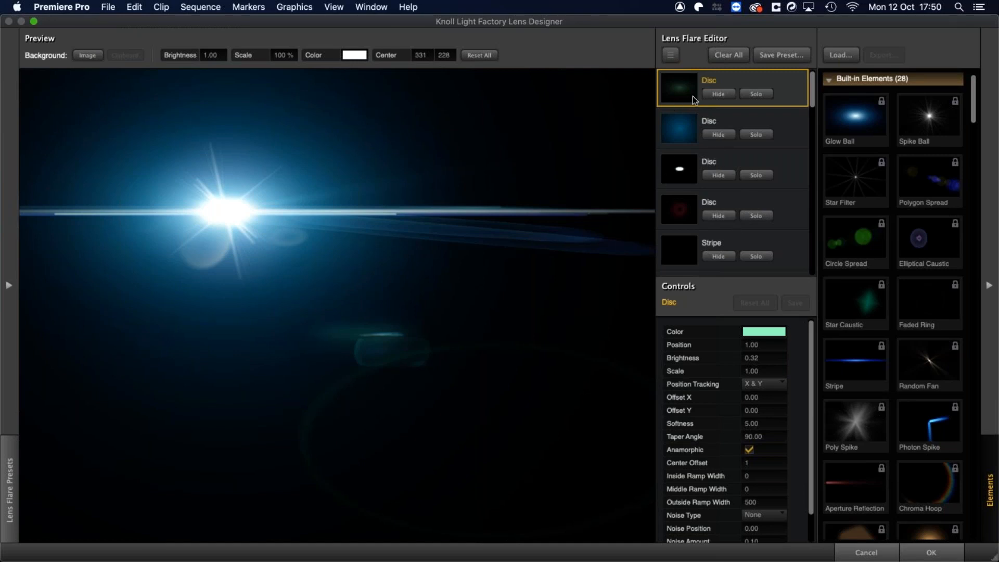
# Toggle the visibility of the first three Disc elements in the lens flare, then solo the third, white Disc
pyautogui.click(718, 134)
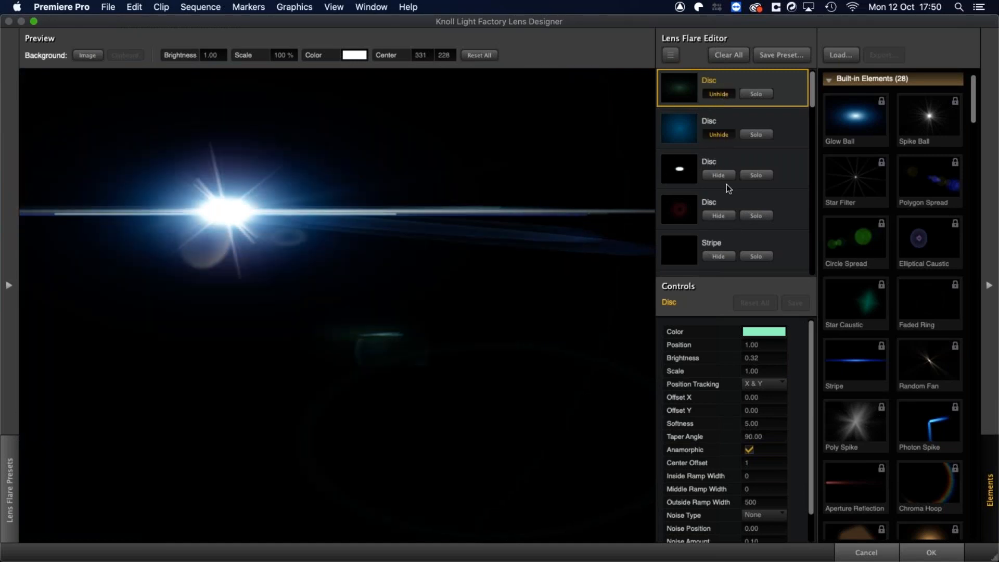
pyautogui.click(718, 175)
pyautogui.click(718, 134)
pyautogui.click(718, 93)
pyautogui.click(752, 174)
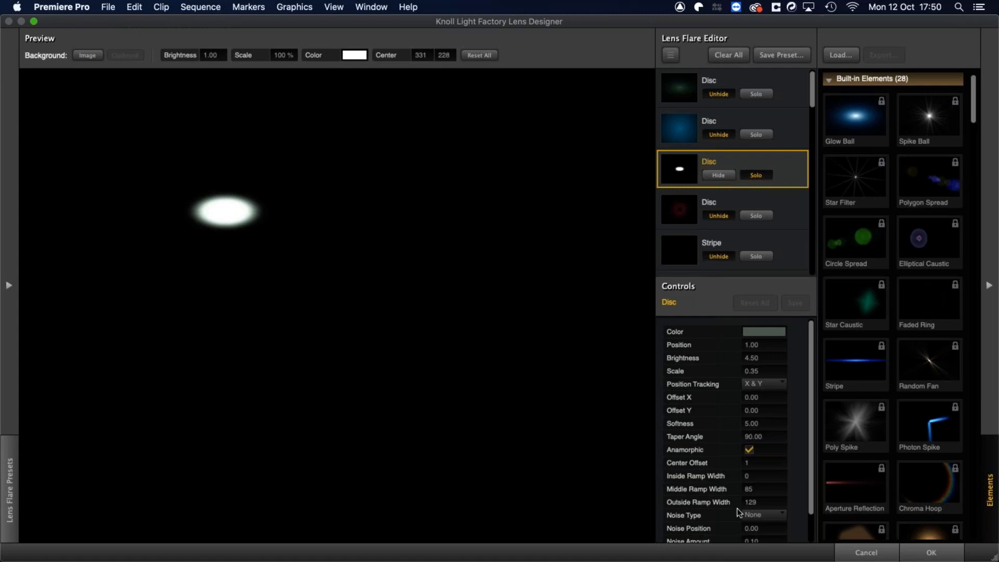
# Set the soloed third Disc's brightness to 3.48, scale to 0.48 and color to dark red, and bring the full flare back
pyautogui.moveTo(751, 357); pyautogui.dragTo(670, 360)
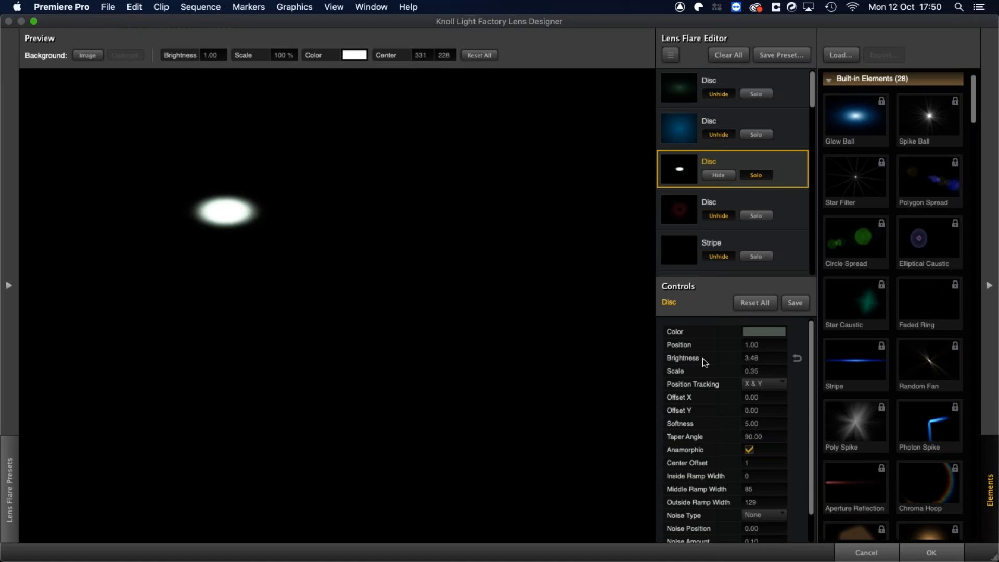
pyautogui.moveTo(758, 371)
pyautogui.mouseDown()
pyautogui.moveTo(803, 375)
pyautogui.moveTo(775, 372)
pyautogui.mouseUp()
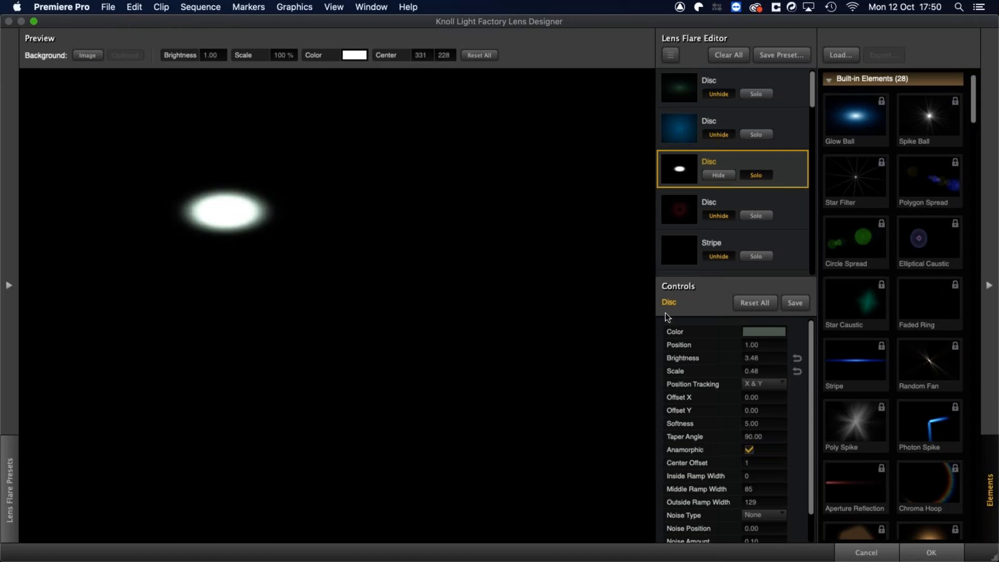
pyautogui.click(764, 336)
pyautogui.click(123, 427)
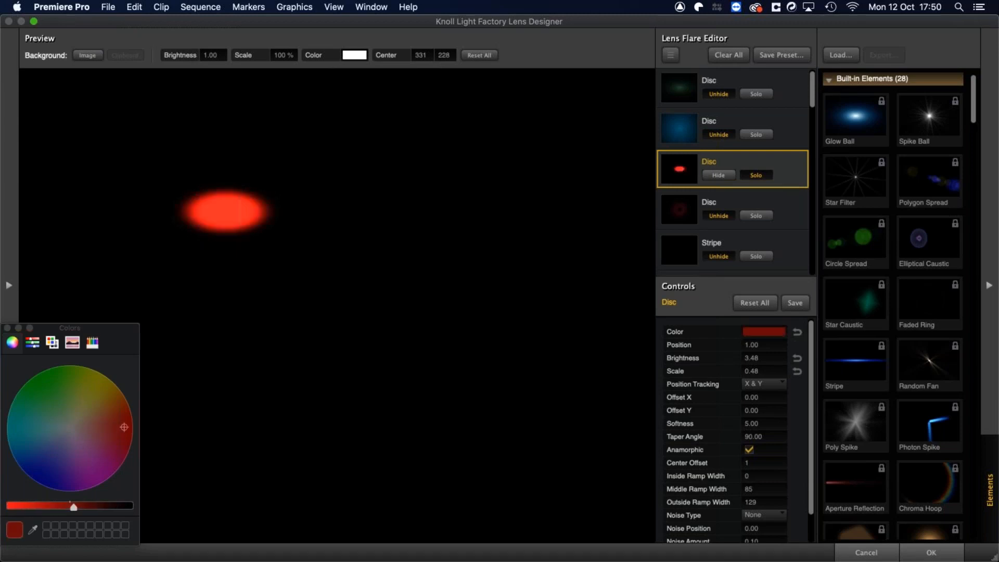
pyautogui.click(6, 327)
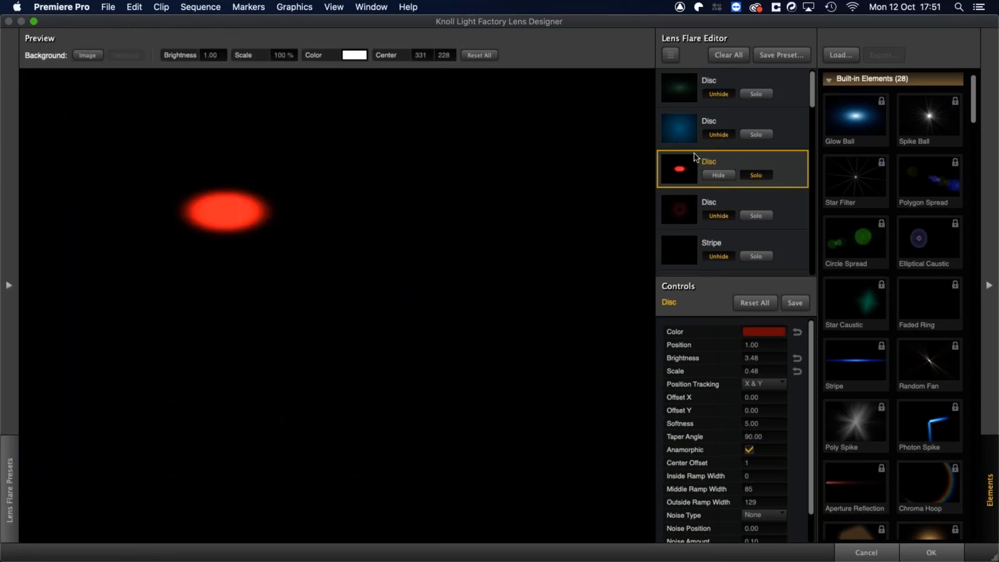
pyautogui.click(752, 175)
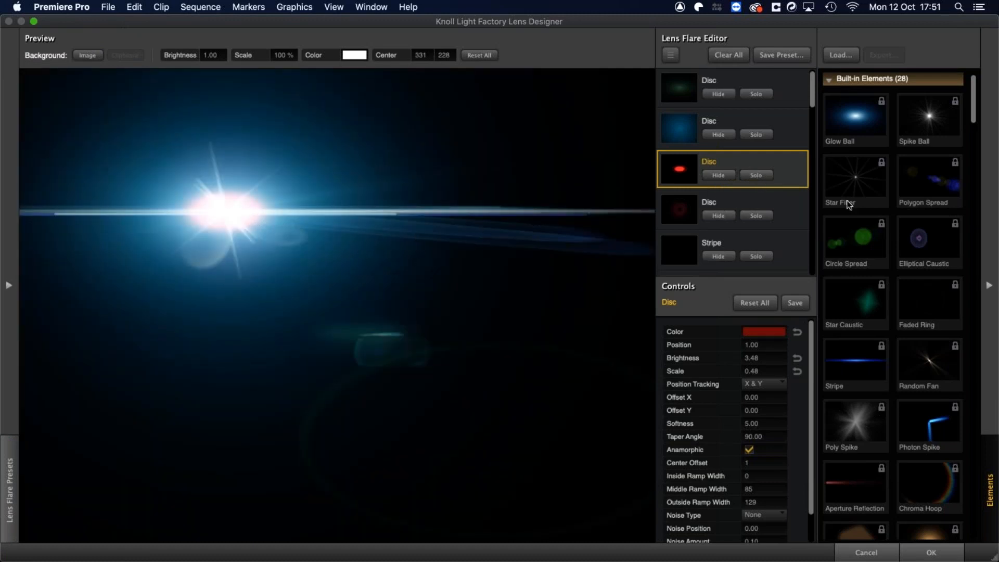
# Solo the fourth Disc and the Stripe below it in turn to inspect each element's contribution, restoring the full flare
pyautogui.click(743, 81)
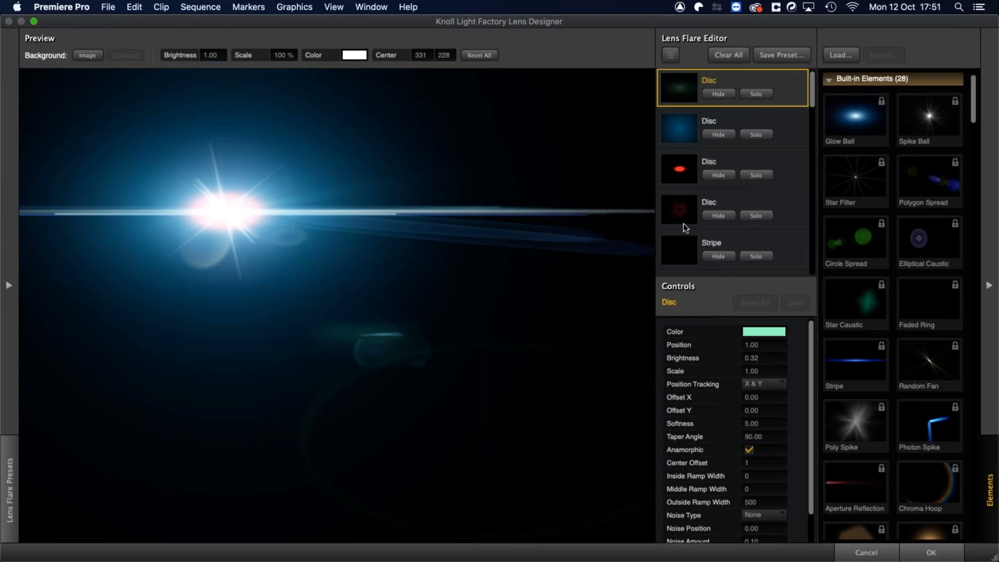
pyautogui.click(754, 216)
pyautogui.click(757, 217)
pyautogui.click(757, 215)
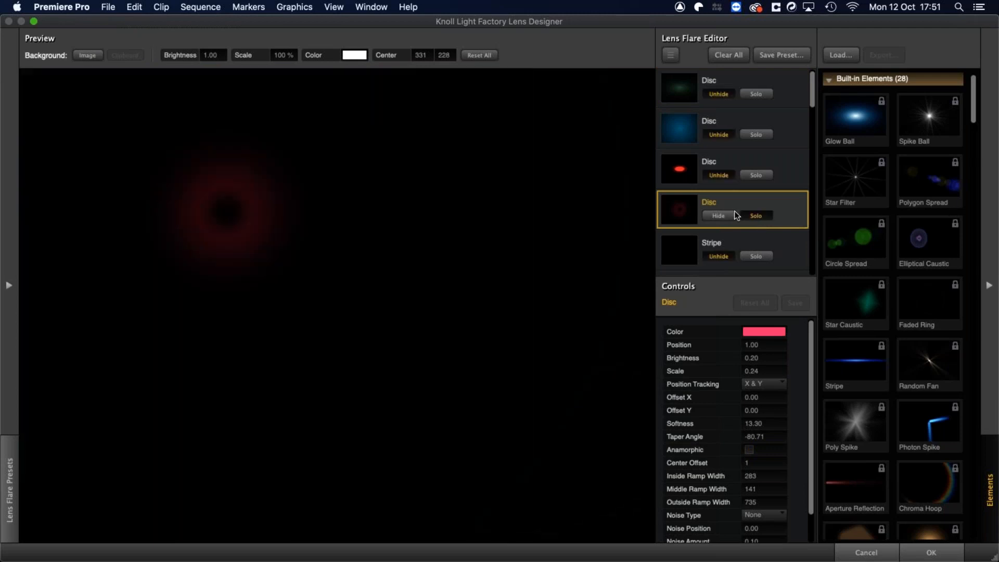
pyautogui.click(760, 216)
pyautogui.click(760, 255)
pyautogui.click(761, 256)
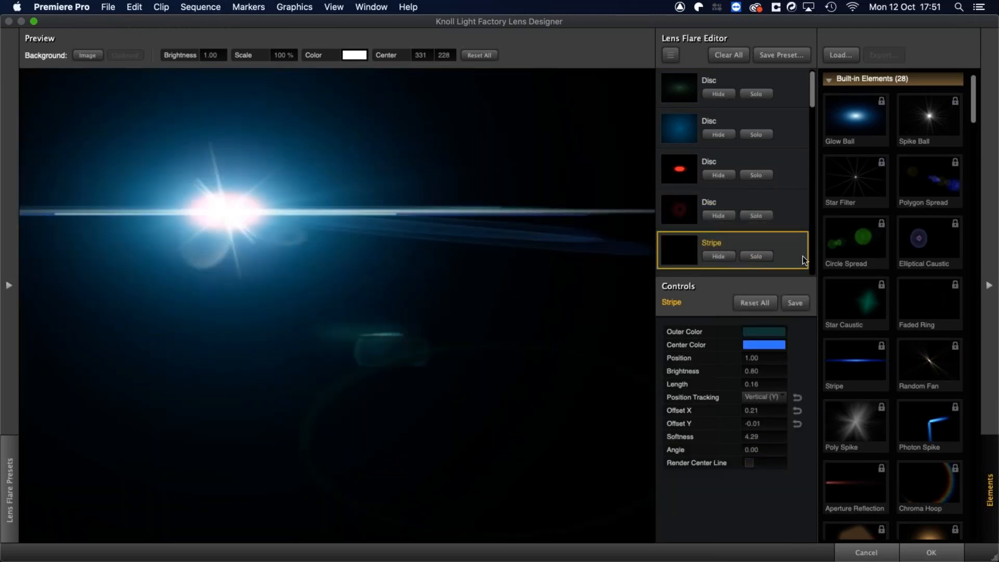
pyautogui.click(807, 89)
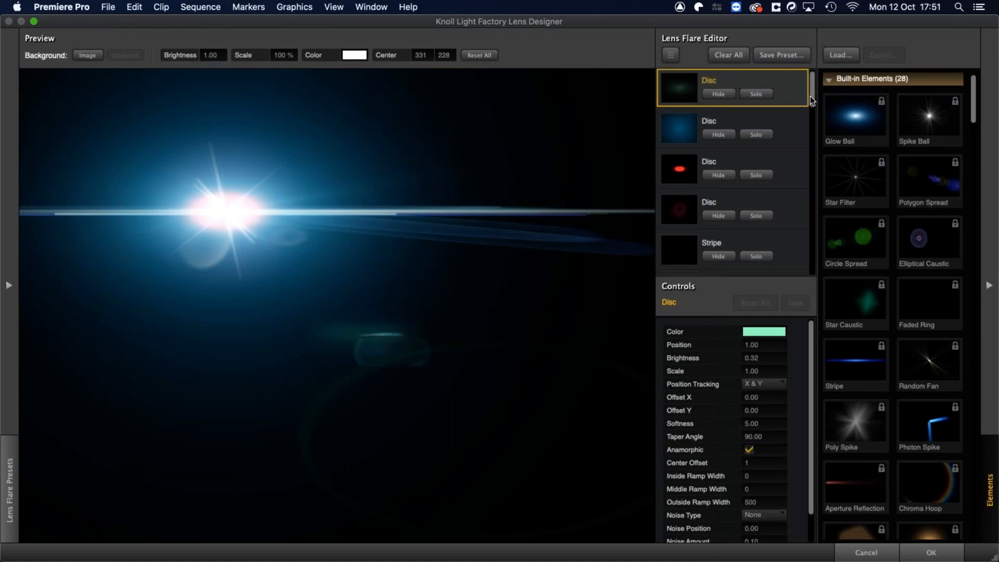
# Hide the Caustic_16, LightStreak_01 and Box_Iris_02 elements to compare the flare without them, and unhide all three
pyautogui.scroll(-3, 812, 114)
pyautogui.moveTo(813, 113); pyautogui.dragTo(828, 276)
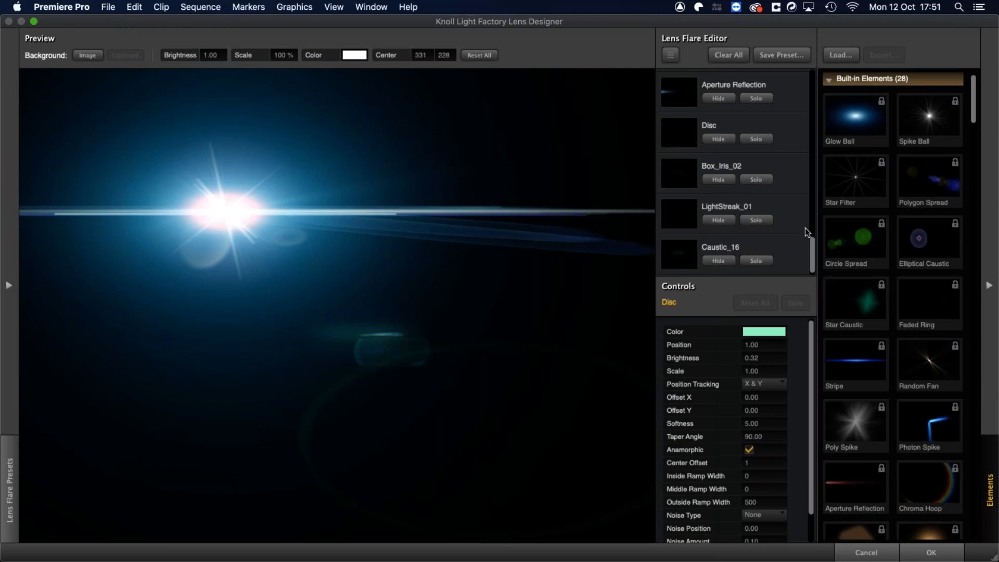
pyautogui.click(714, 262)
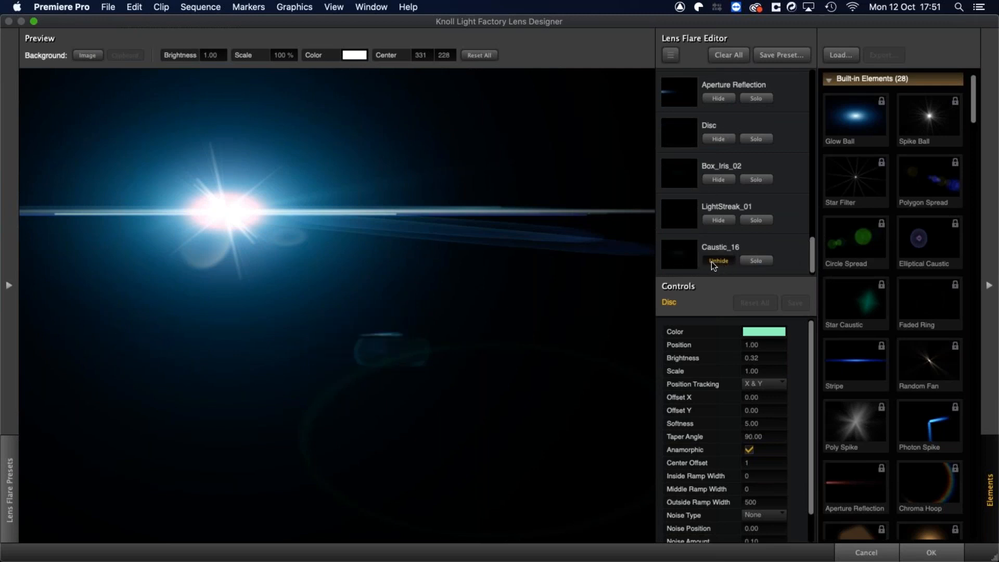
pyautogui.click(717, 220)
pyautogui.click(718, 178)
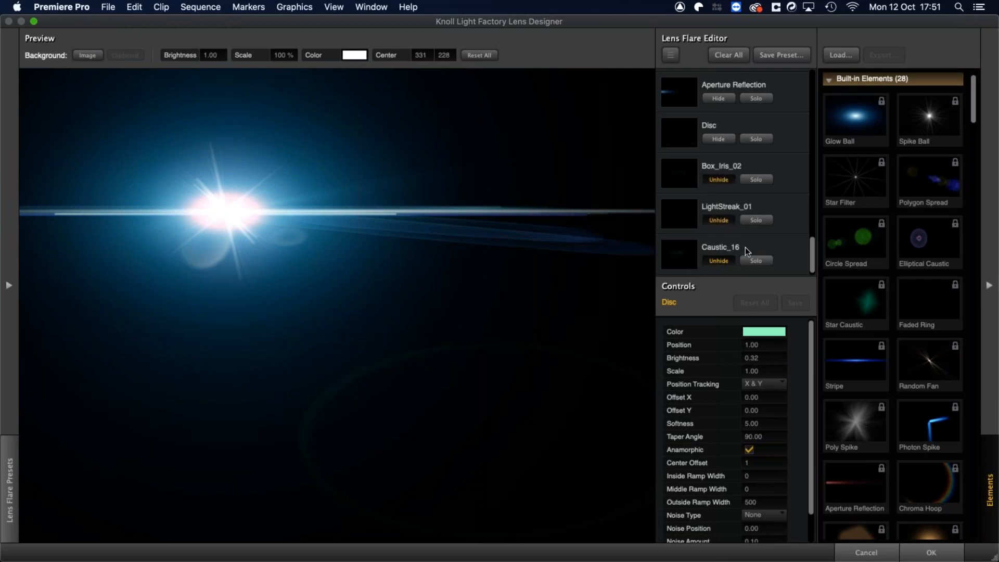
pyautogui.click(720, 180)
pyautogui.click(717, 221)
pyautogui.click(719, 260)
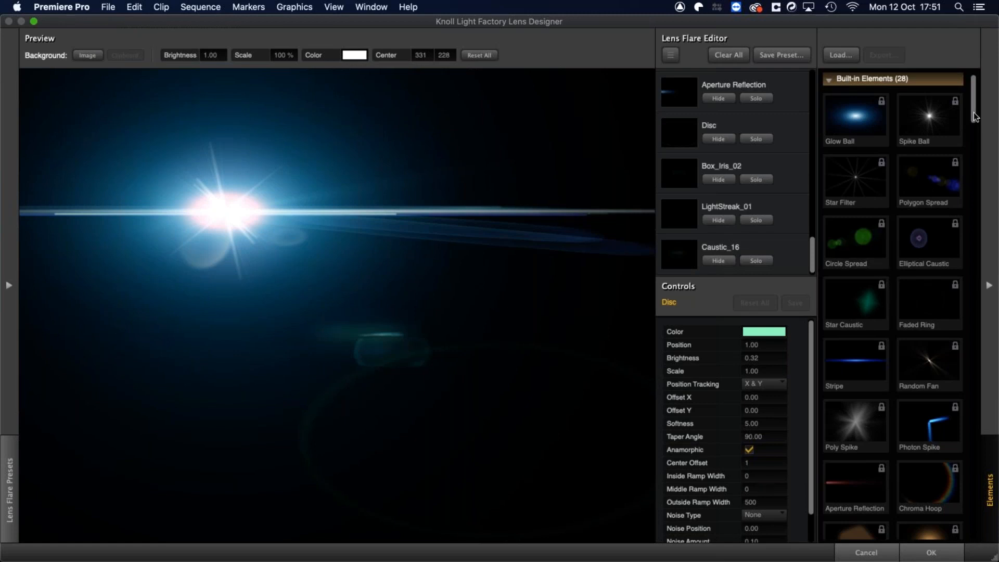
# Add a Polygon Spread element between Box_Iris_02 and LightStreak_01, with a scale of 2.10 and a yellow color
pyautogui.moveTo(929, 191); pyautogui.dragTo(765, 213)
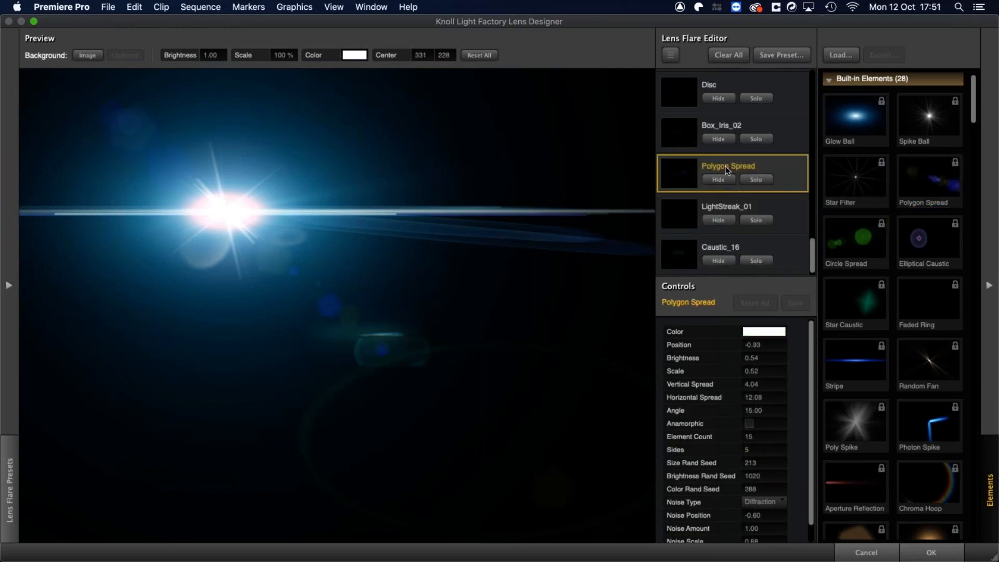
pyautogui.moveTo(749, 370); pyautogui.dragTo(767, 372)
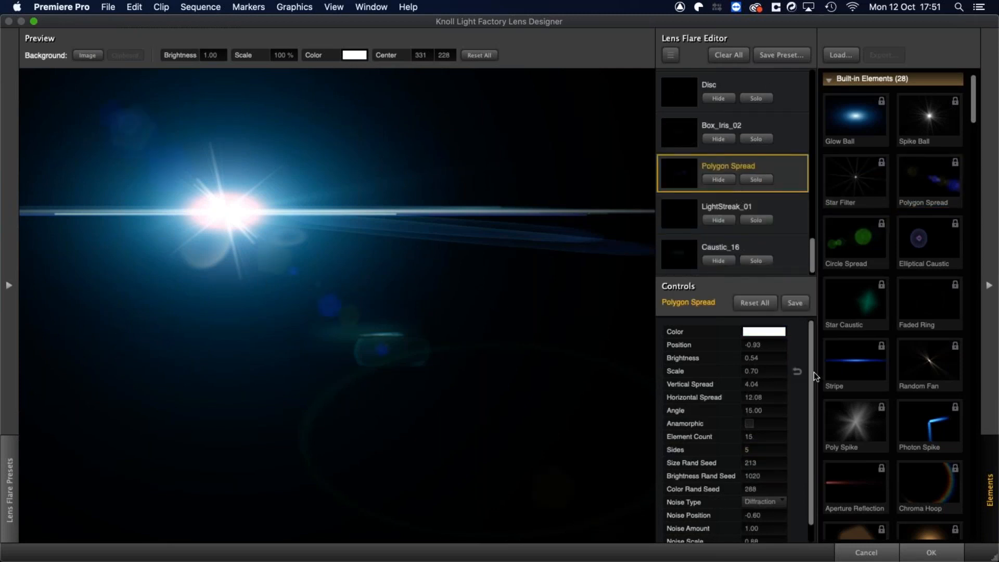
pyautogui.moveTo(996, 369); pyautogui.dragTo(774, 358)
pyautogui.click(761, 333)
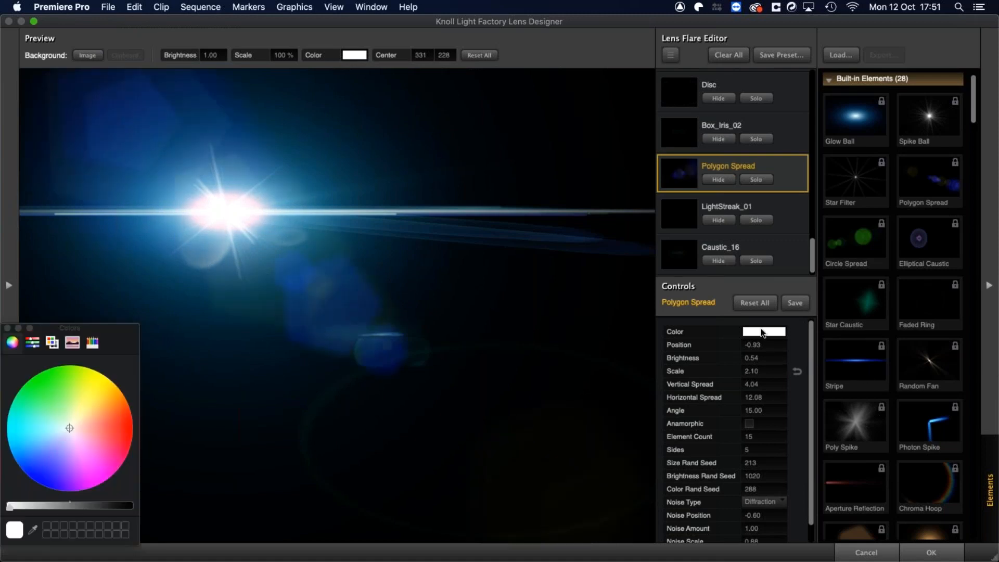
pyautogui.click(94, 383)
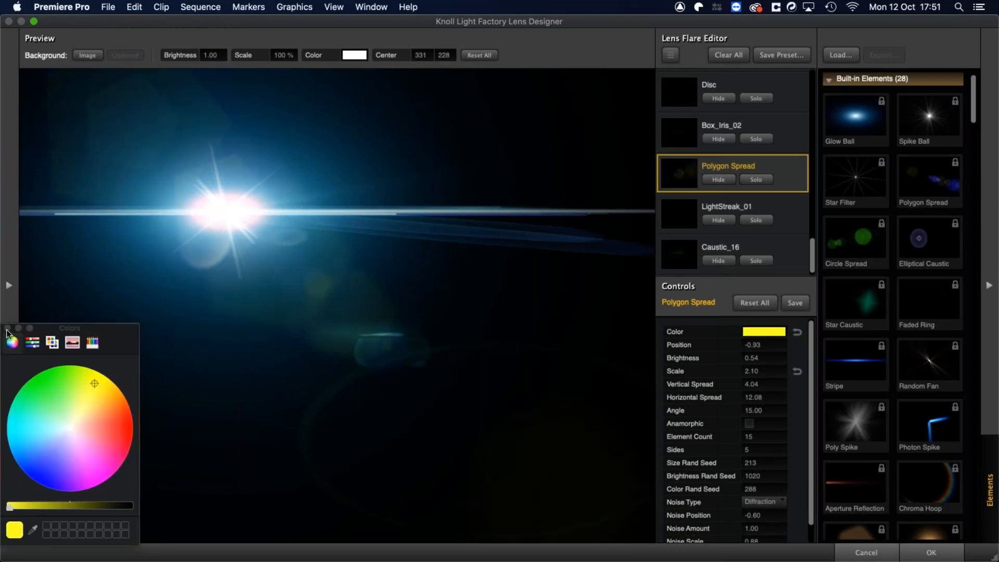
pyautogui.click(7, 328)
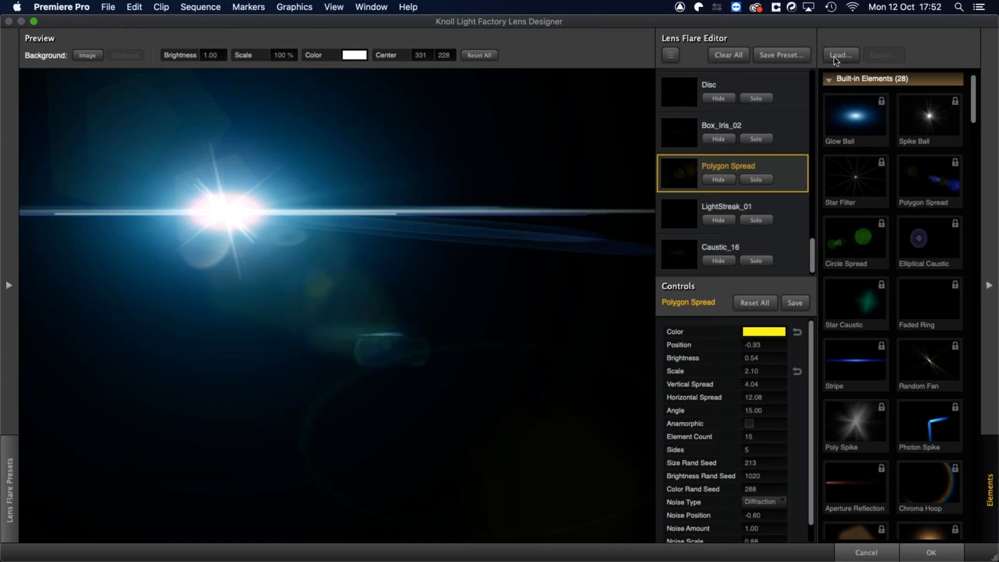
# Add the custom New York Mets logo element between LightStreak_01 and Caustic_16 and set its brightness to 0.53
pyautogui.click(933, 127)
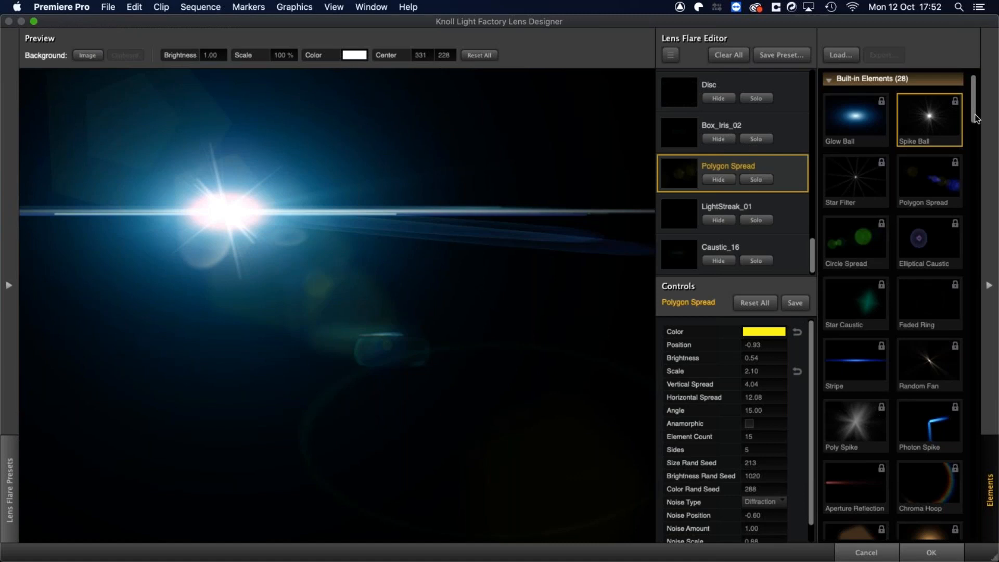
pyautogui.moveTo(974, 121); pyautogui.dragTo(971, 215)
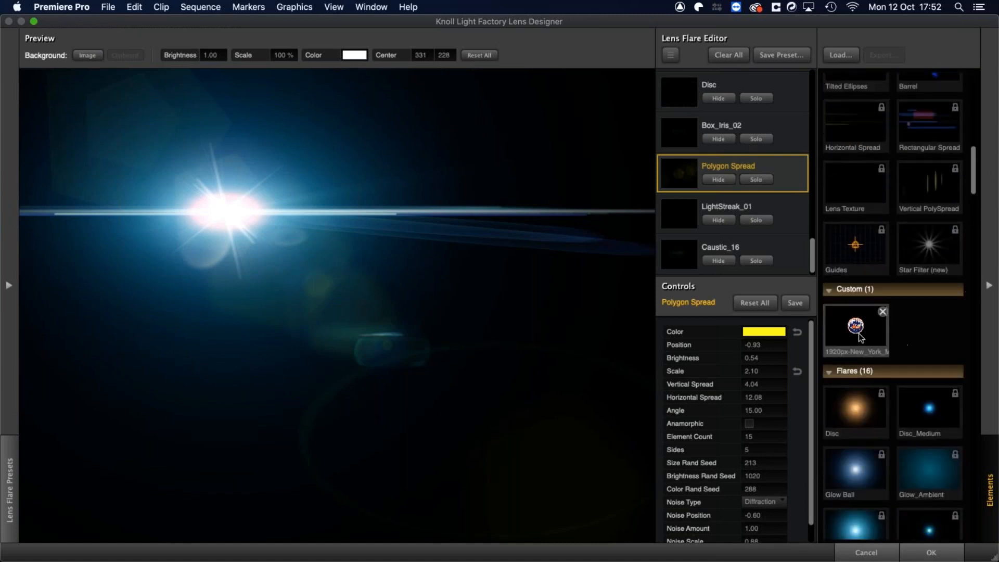
pyautogui.click(838, 319)
pyautogui.moveTo(839, 318); pyautogui.dragTo(735, 201)
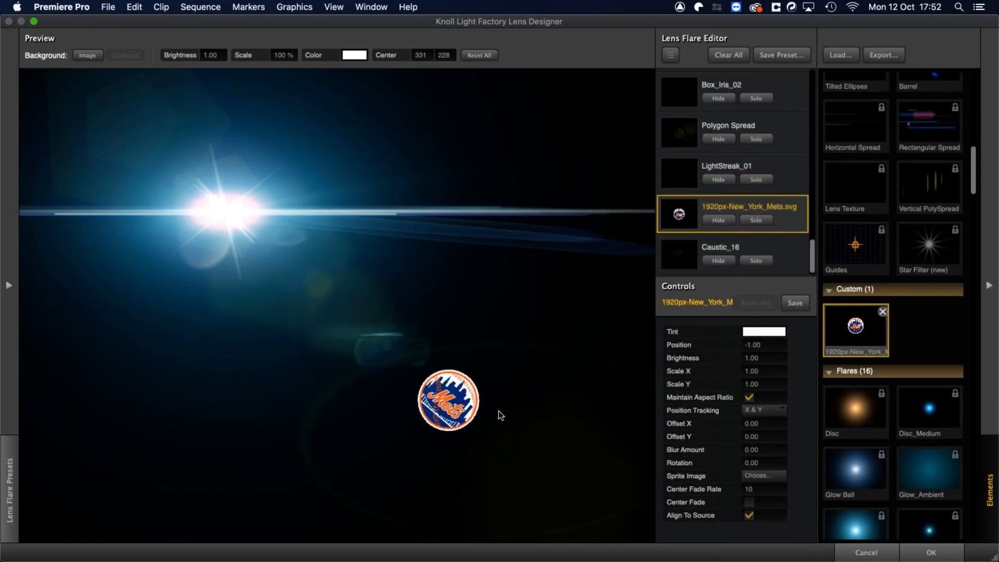
pyautogui.moveTo(253, 207); pyautogui.dragTo(205, 281)
pyautogui.moveTo(755, 359); pyautogui.dragTo(577, 351)
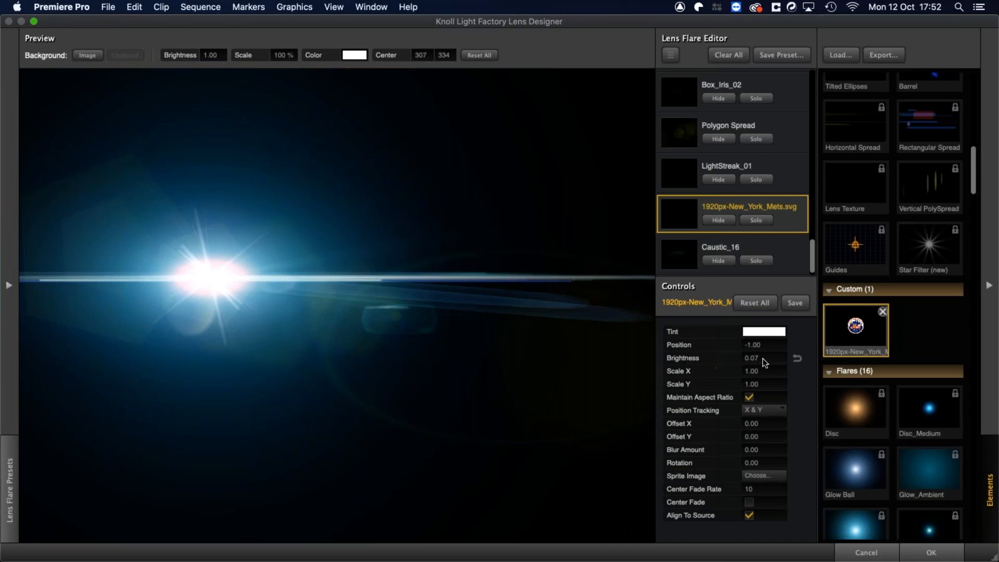
pyautogui.moveTo(749, 357); pyautogui.dragTo(803, 360)
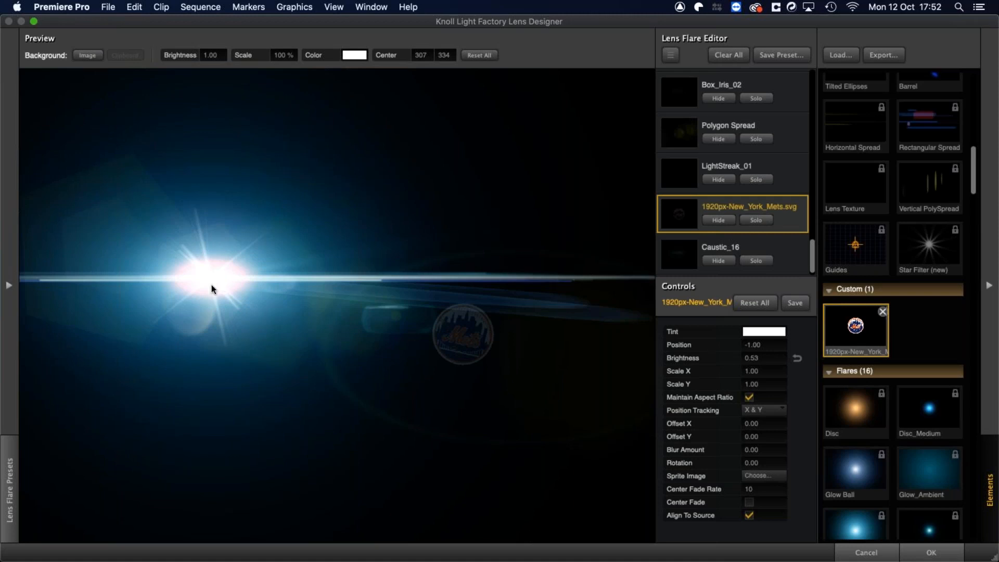
# Move the preview flare's center to about 355, 225 and apply the edited flare to the title
pyautogui.moveTo(229, 262); pyautogui.dragTo(198, 255)
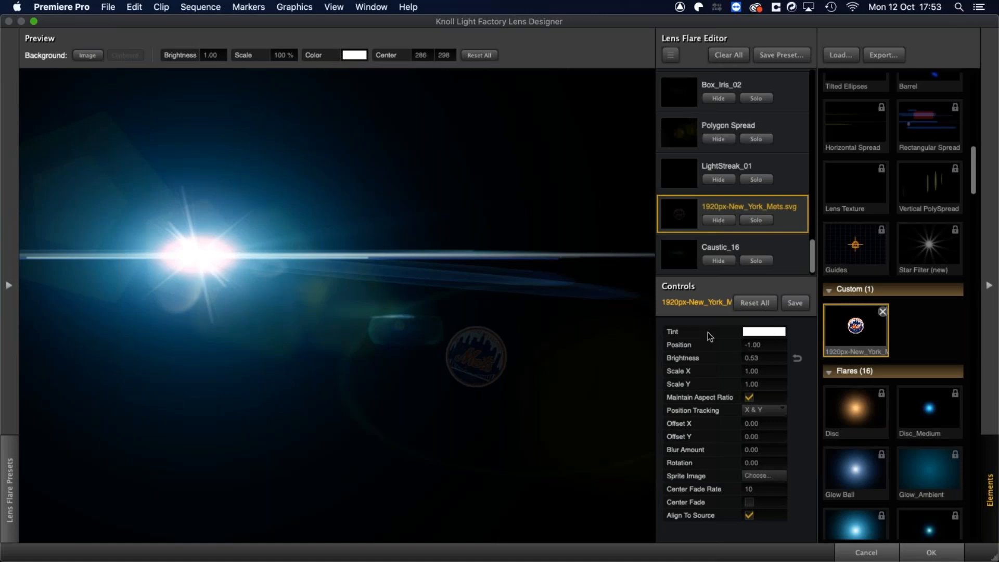
pyautogui.moveTo(192, 252); pyautogui.dragTo(234, 200)
pyautogui.moveTo(209, 269); pyautogui.dragTo(244, 212)
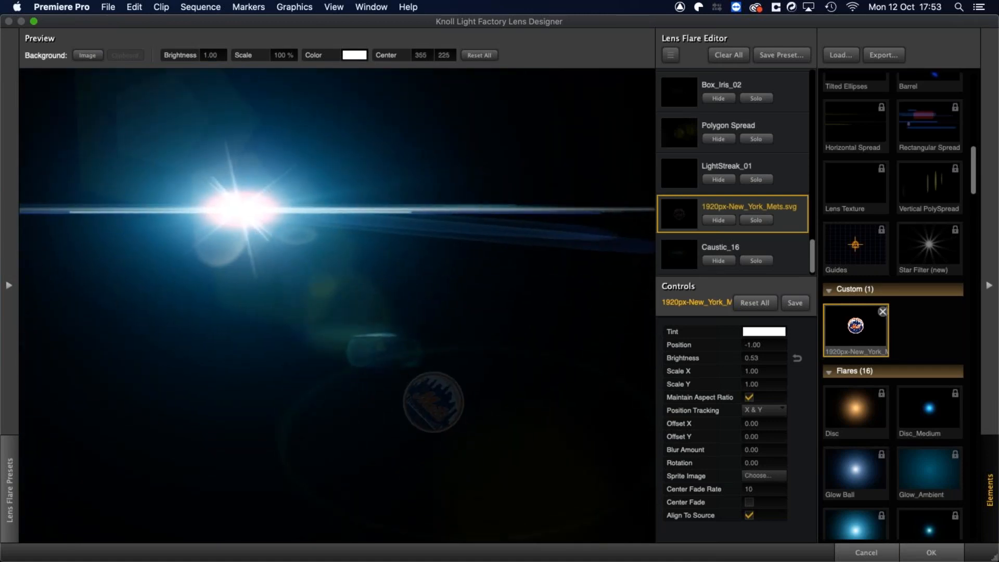
pyautogui.click(951, 552)
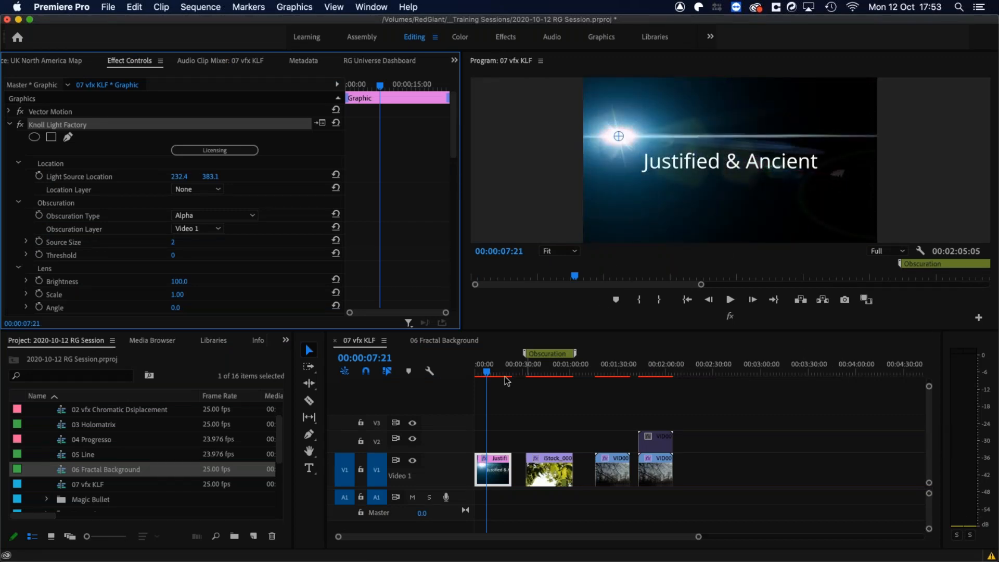
# Scrub through the title clip to examine the edited flare, ending at 00:00:05:03
pyautogui.click(490, 373)
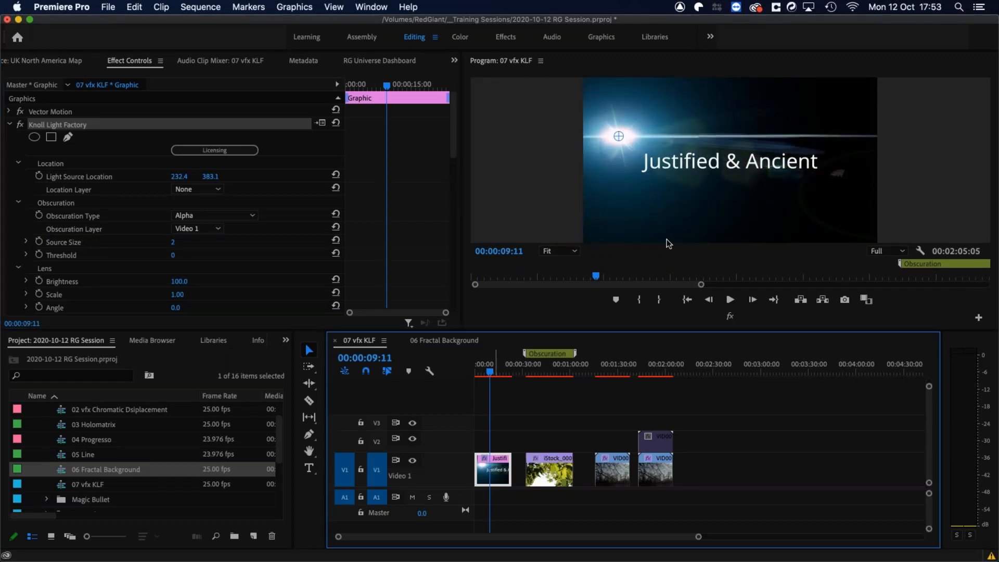
pyautogui.click(497, 376)
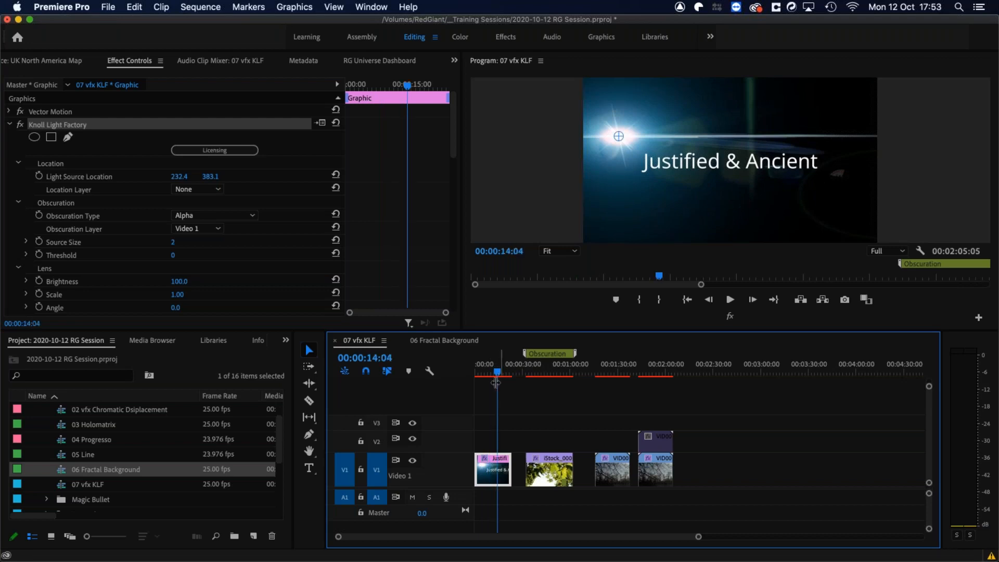
pyautogui.click(485, 371)
pyautogui.click(483, 371)
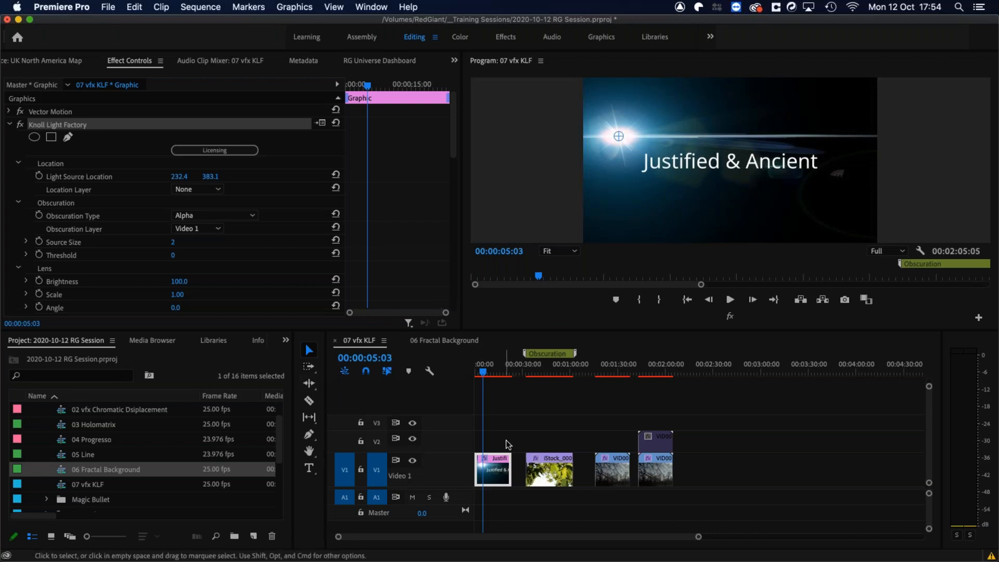
# Reopen the title's Knoll Light Factory Lens Designer, turn off the preview's background image and place the flare's center at about 352, 262
pyautogui.click(320, 123)
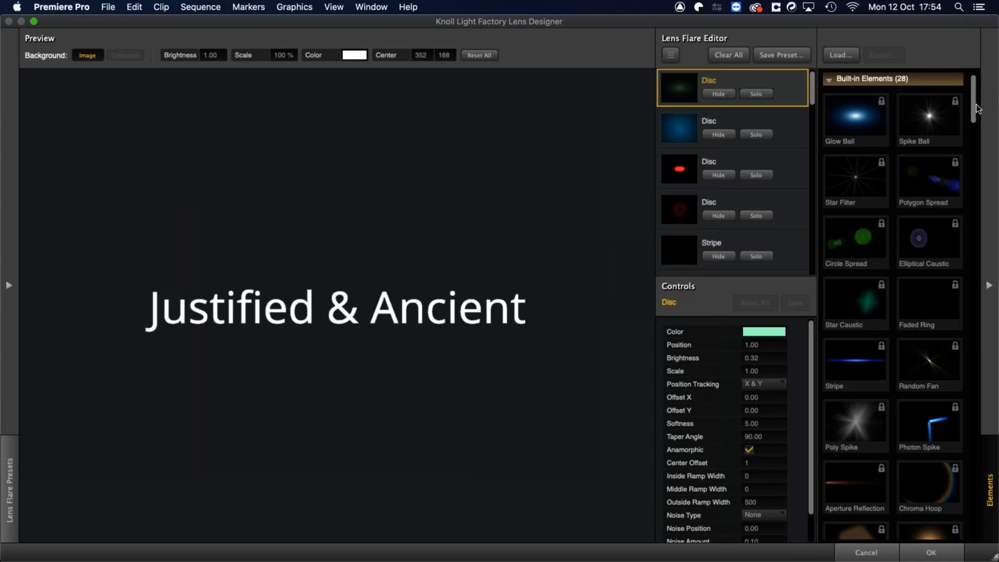
pyautogui.scroll(-3, 972, 113)
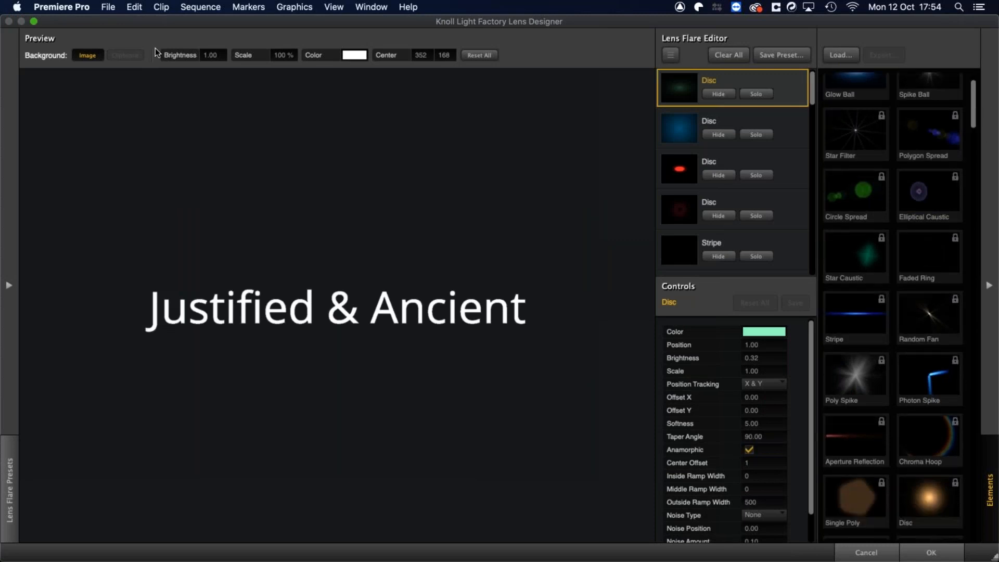
pyautogui.click(88, 57)
pyautogui.moveTo(979, 108); pyautogui.dragTo(944, 78)
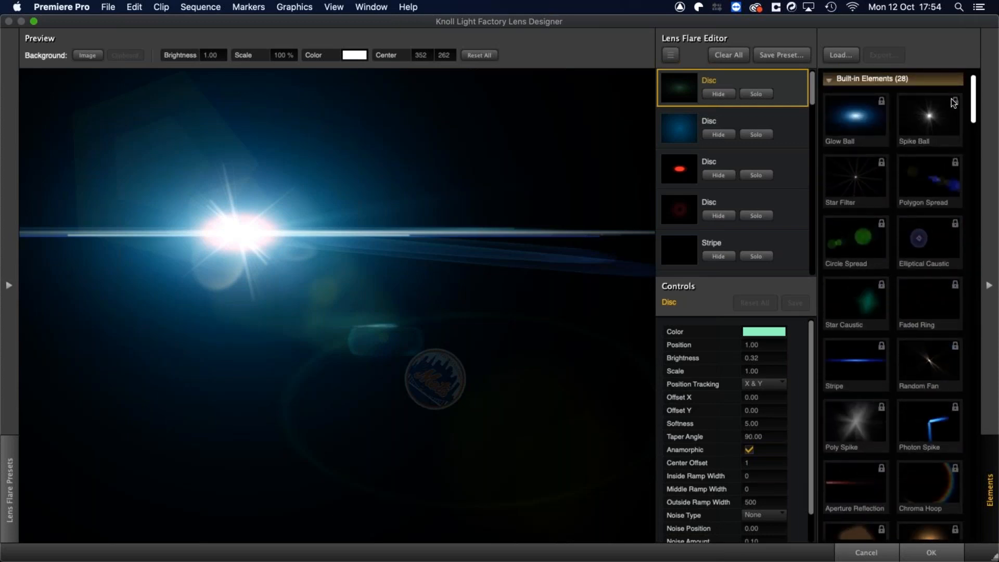
# Add a built-in Lens Texture element to the flare above the Stripe and Photon Spikes, and set its texture to Grime
pyautogui.scroll(-10, 953, 102)
pyautogui.scroll(-10, 960, 139)
pyautogui.moveTo(969, 174); pyautogui.dragTo(924, 166)
pyautogui.moveTo(839, 211); pyautogui.dragTo(723, 231)
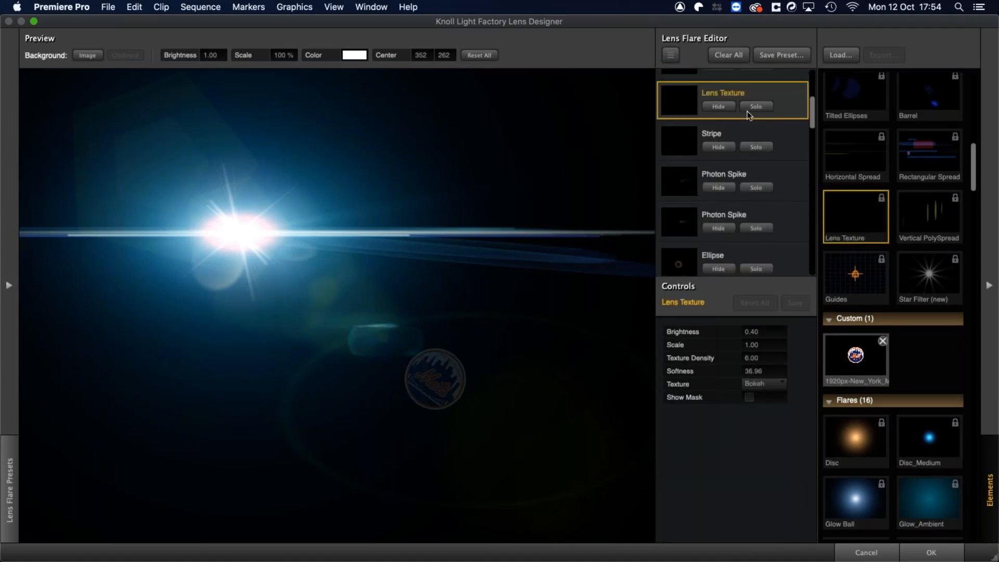
pyautogui.click(774, 386)
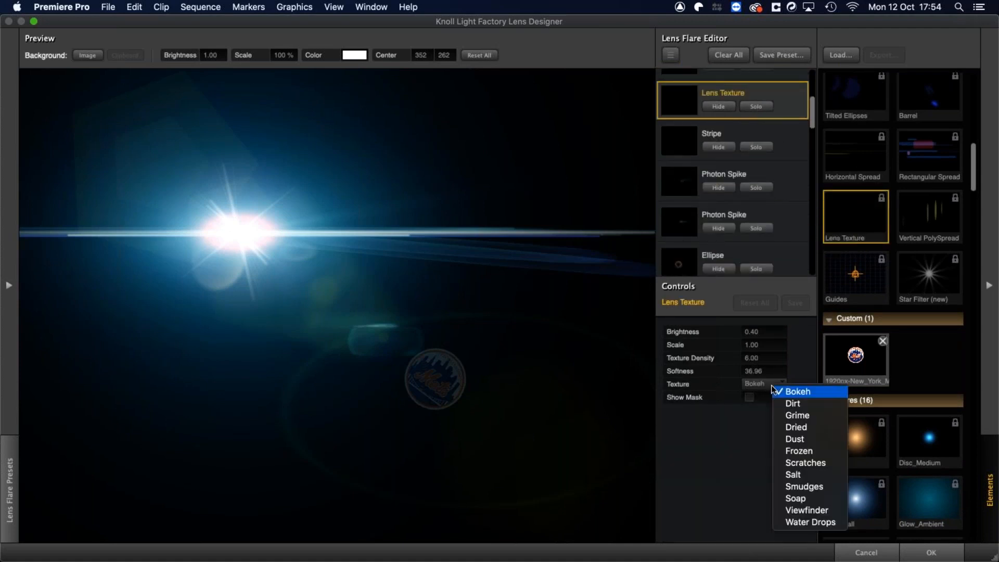
pyautogui.click(797, 415)
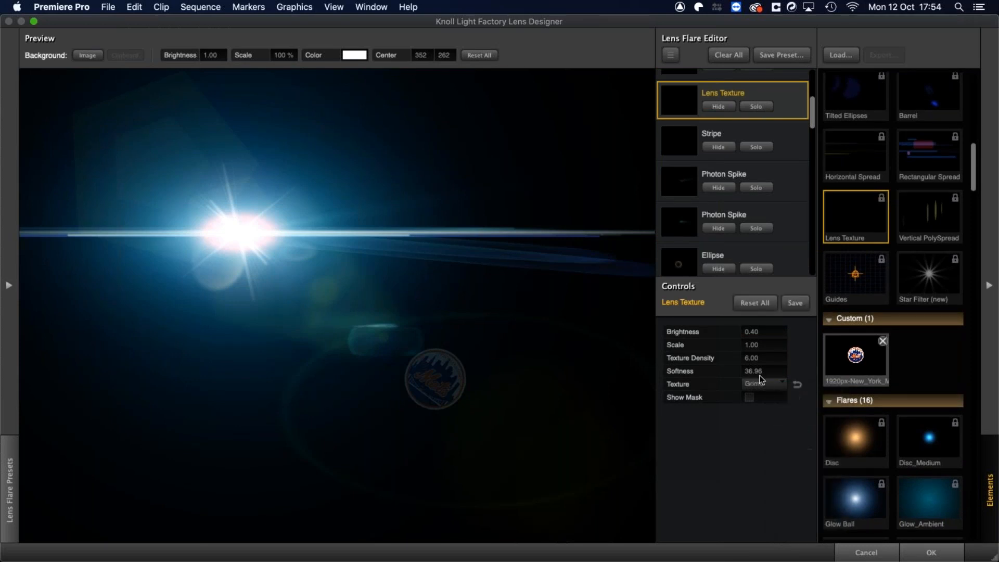
# Set the Lens Texture to Dirt with brightness and scale at 1.22, and move the preview flare's center to about 843, 206
pyautogui.click(760, 386)
pyautogui.click(779, 398)
pyautogui.moveTo(772, 334); pyautogui.dragTo(822, 326)
pyautogui.moveTo(429, 235); pyautogui.dragTo(545, 198)
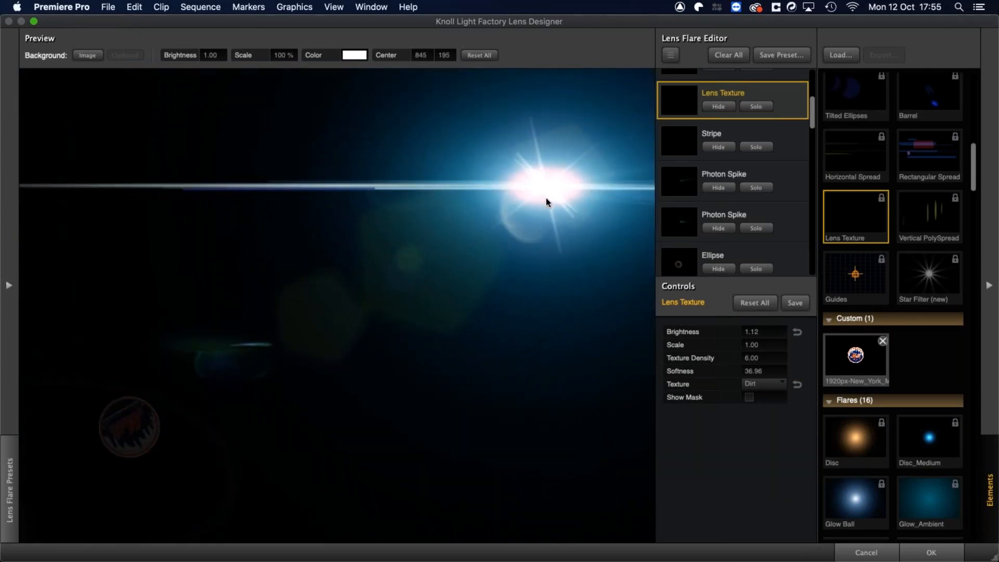
pyautogui.moveTo(759, 333); pyautogui.dragTo(782, 349)
# Try the Dried texture on the Lens Texture element, settle on Frozen and apply the edited flare to the title
pyautogui.click(774, 385)
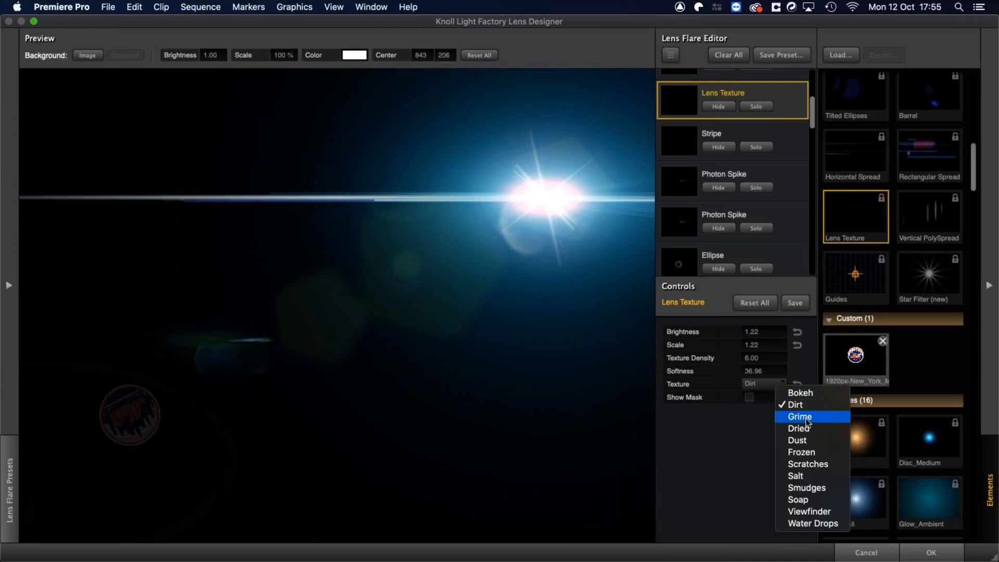
pyautogui.click(800, 433)
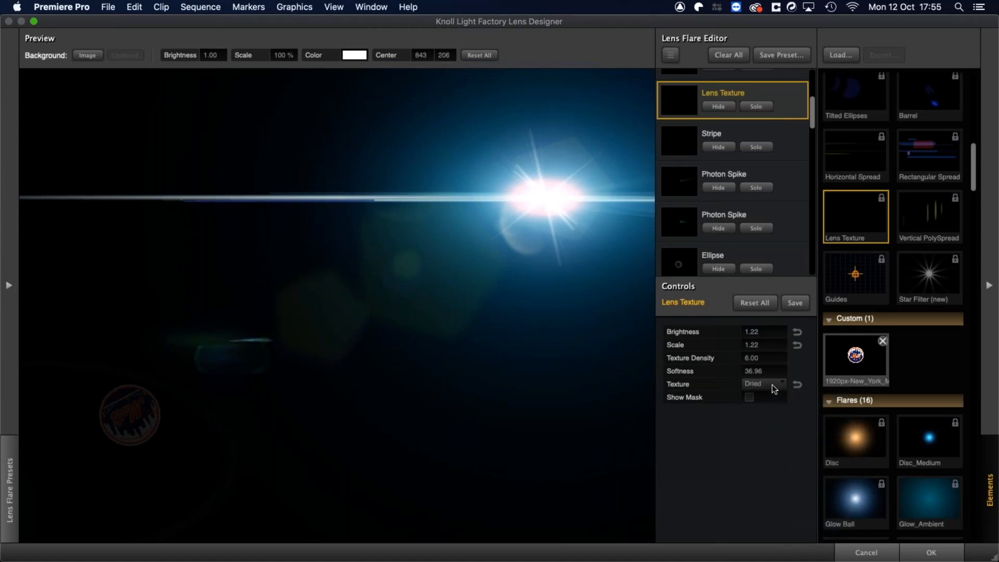
pyautogui.click(773, 384)
pyautogui.click(795, 434)
pyautogui.click(774, 383)
pyautogui.click(800, 448)
pyautogui.click(931, 551)
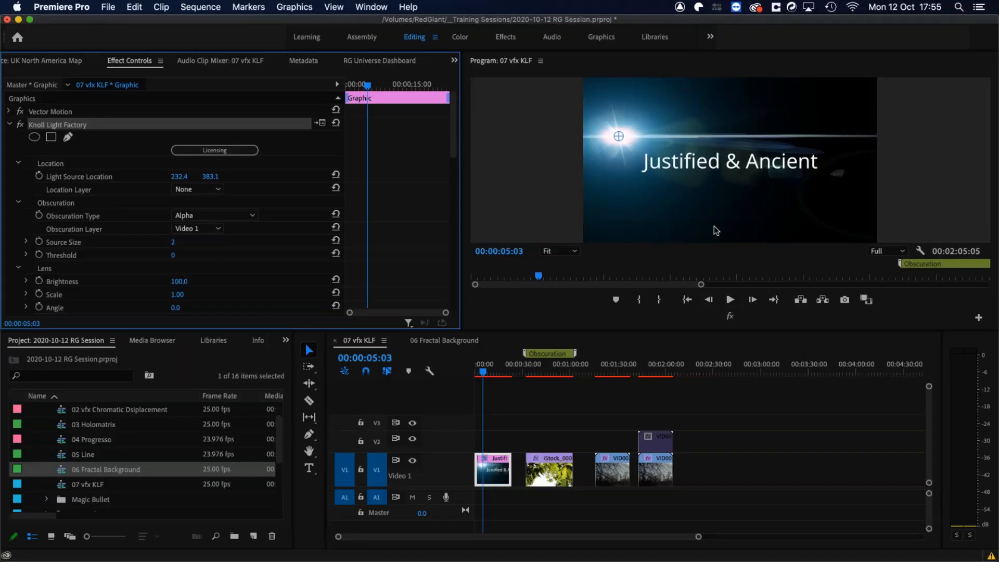
# Scrub through the title clip to examine the textured flare, ending at 00:00:02:09
pyautogui.click(486, 372)
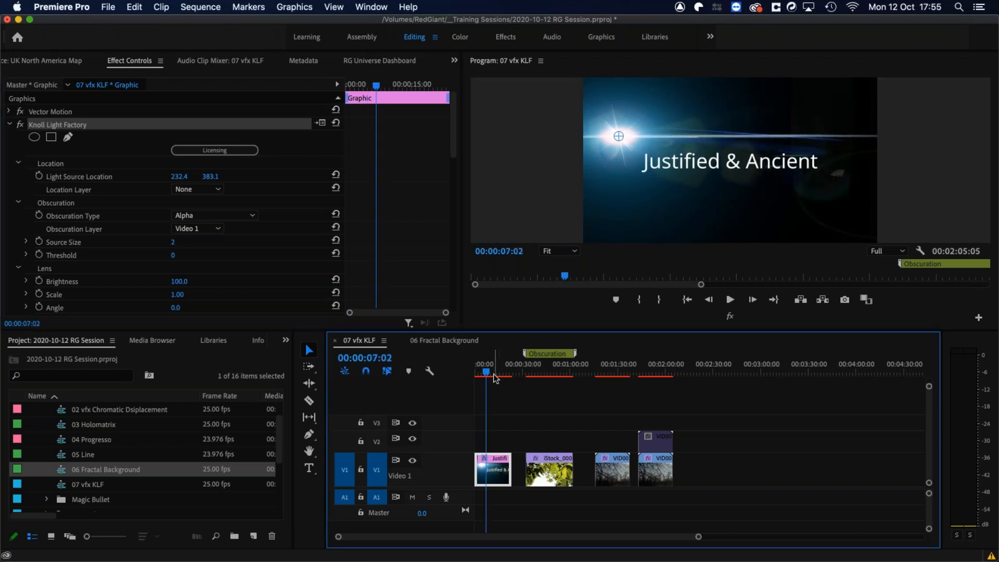
pyautogui.click(478, 373)
pyautogui.moveTo(478, 375); pyautogui.dragTo(478, 372)
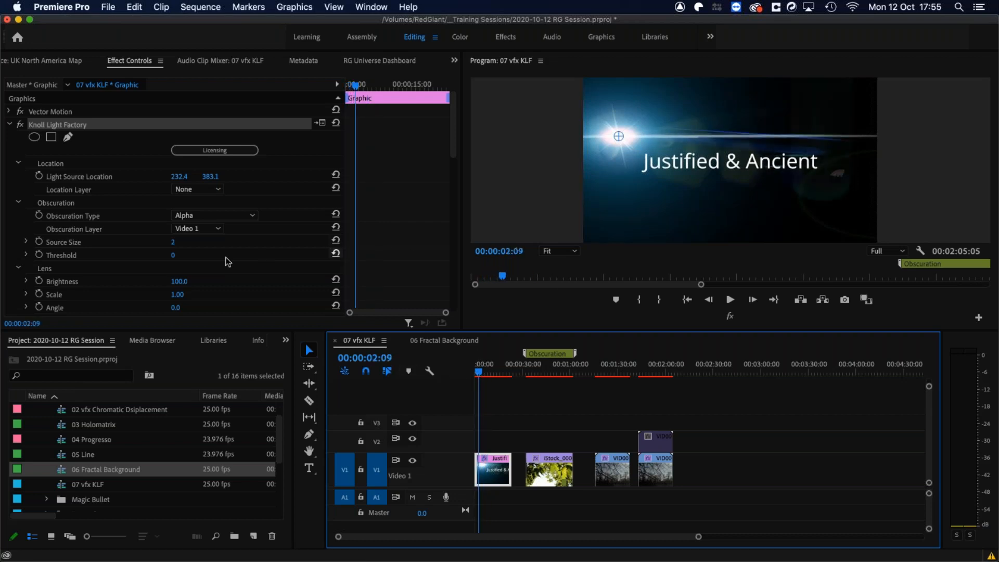
# Reopen the title's Knoll Light Factory Lens Designer, turn off the preview's background image, and solo and unsolo the Lens Texture element
pyautogui.click(321, 122)
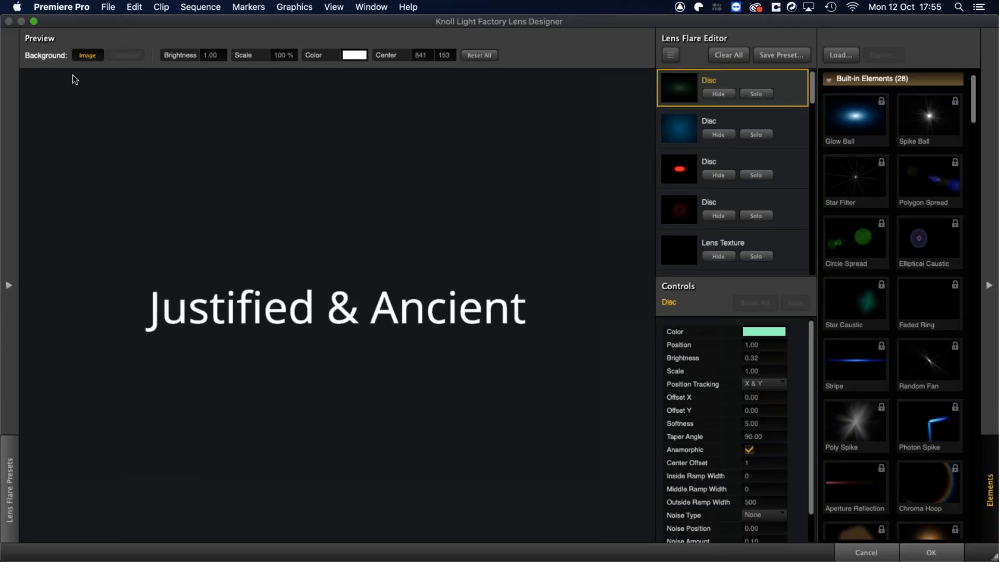
pyautogui.click(87, 55)
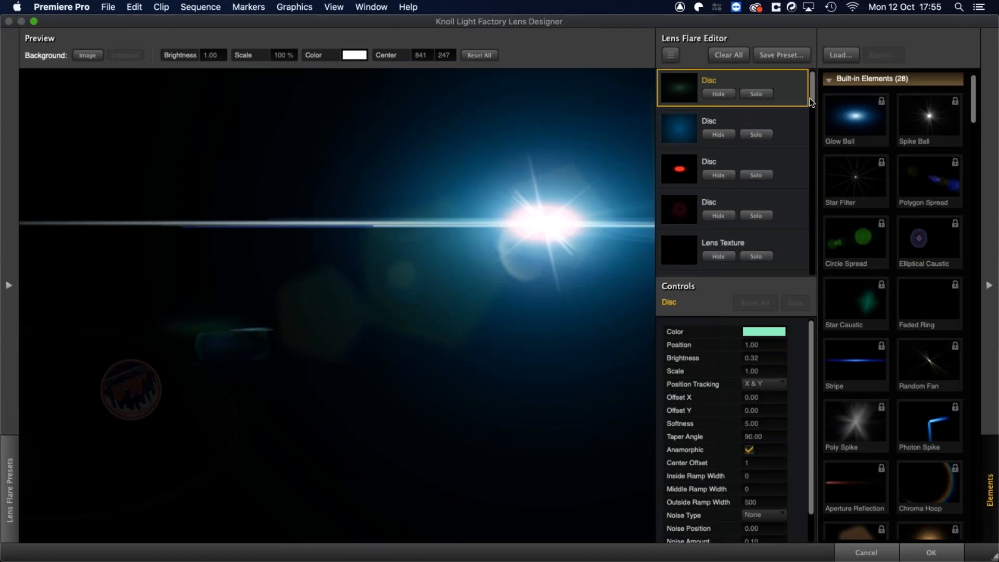
pyautogui.scroll(-4, 807, 117)
pyautogui.click(763, 147)
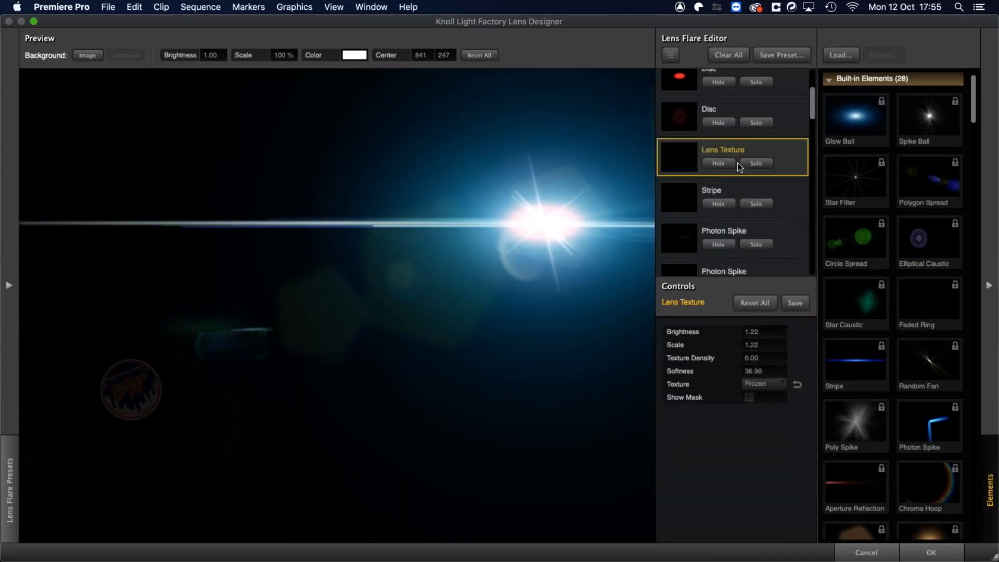
pyautogui.click(752, 163)
pyautogui.click(755, 163)
# Lower the Lens Texture's texture density, raise its brightness and apply the edited flare to the title
pyautogui.moveTo(749, 358); pyautogui.dragTo(526, 387)
pyautogui.moveTo(754, 332); pyautogui.dragTo(823, 334)
pyautogui.click(934, 547)
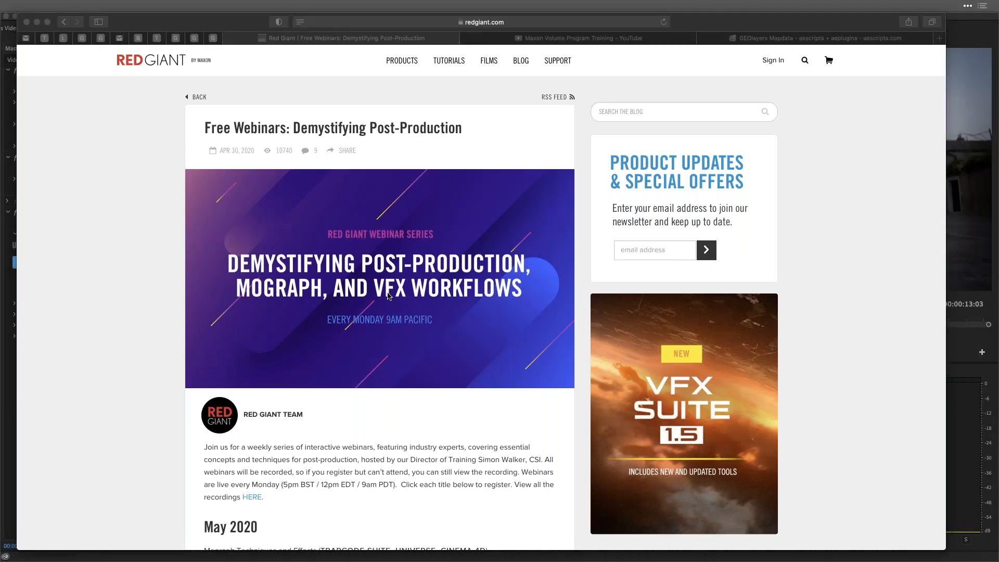
# Look through the Red Giant webinar list down to October 2020, and view the Maxon Volume Program Training videos on YouTube
pyautogui.scroll(-4, 388, 294)
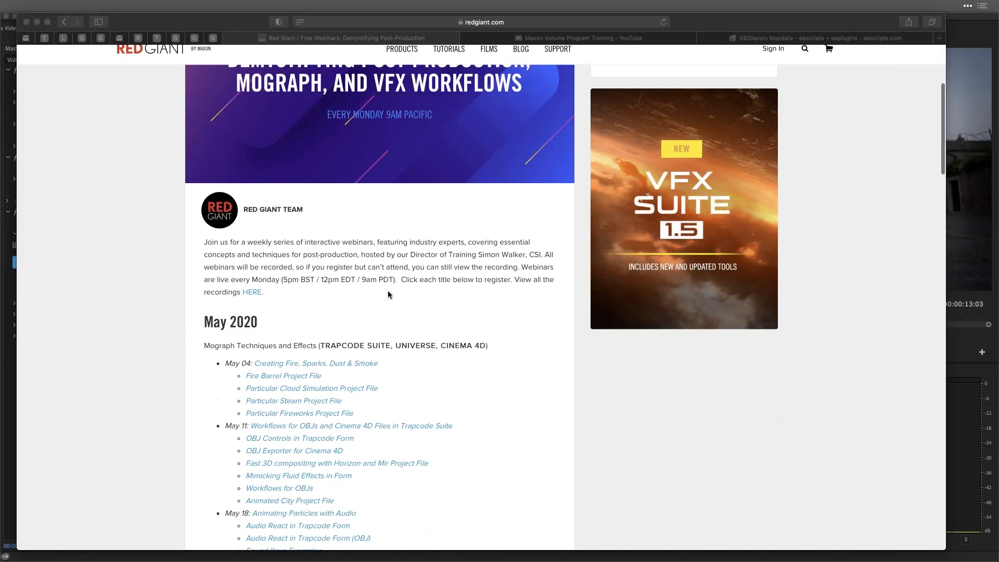
pyautogui.scroll(-10, 388, 295)
pyautogui.scroll(-10, 388, 293)
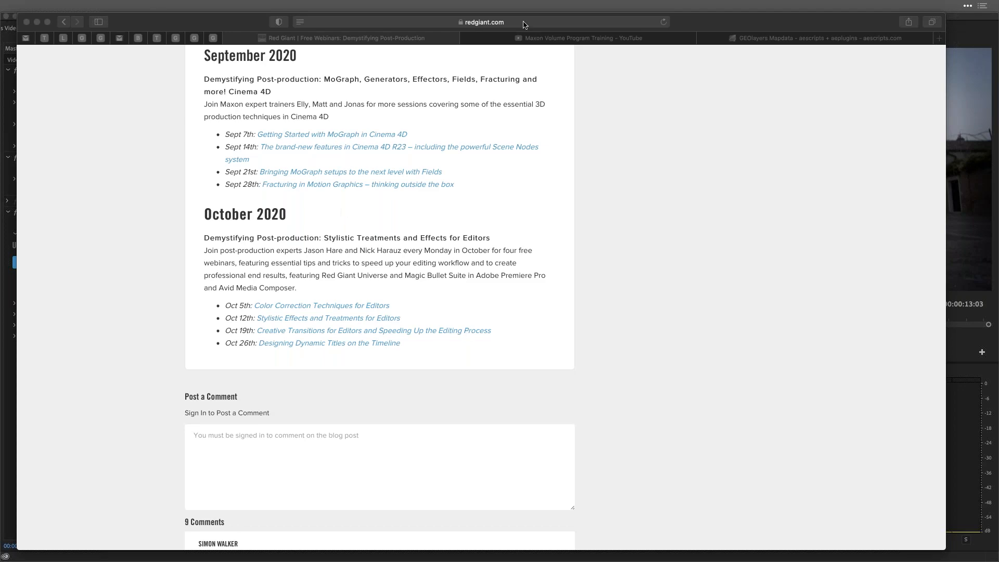
pyautogui.click(624, 41)
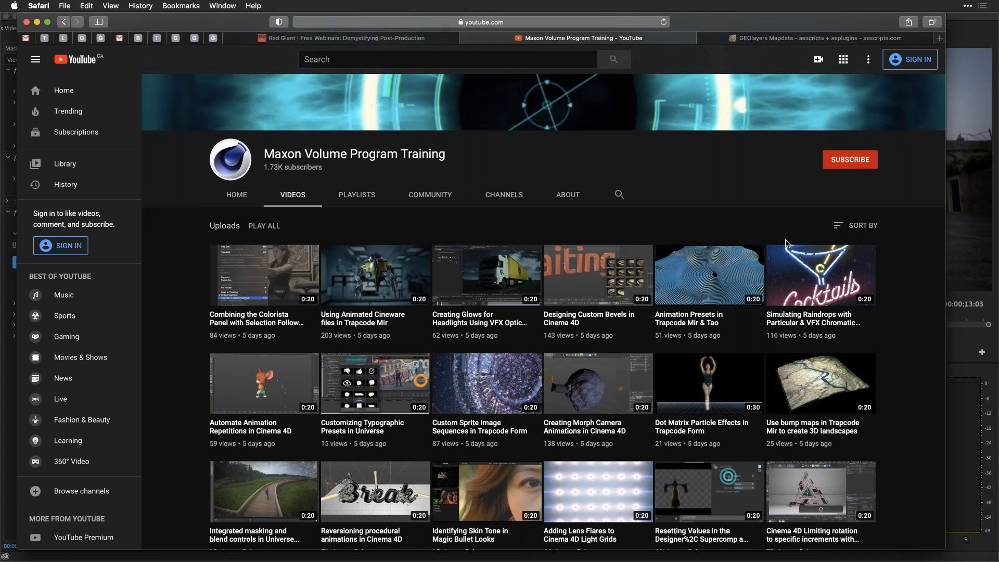
pyautogui.press('super+Tab')
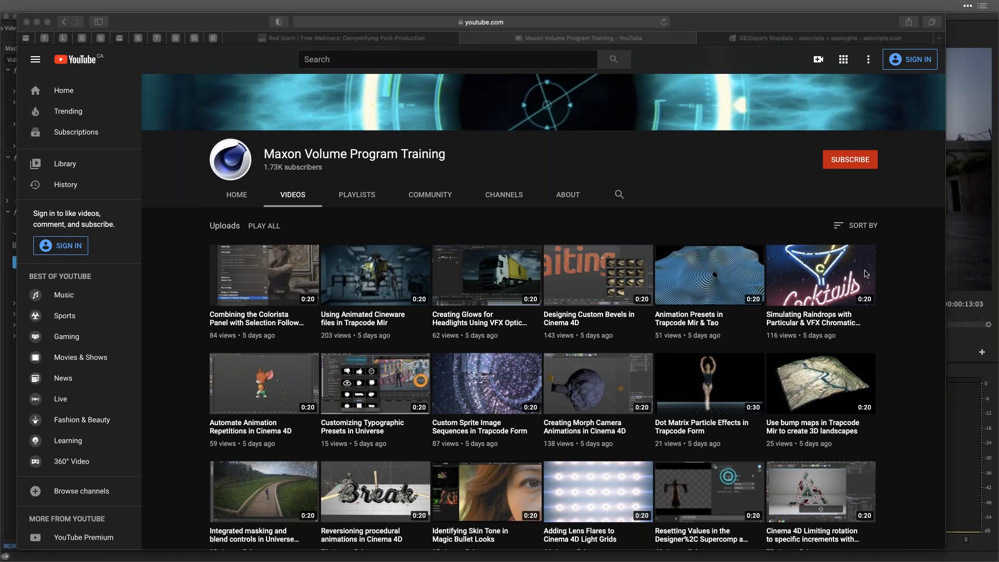